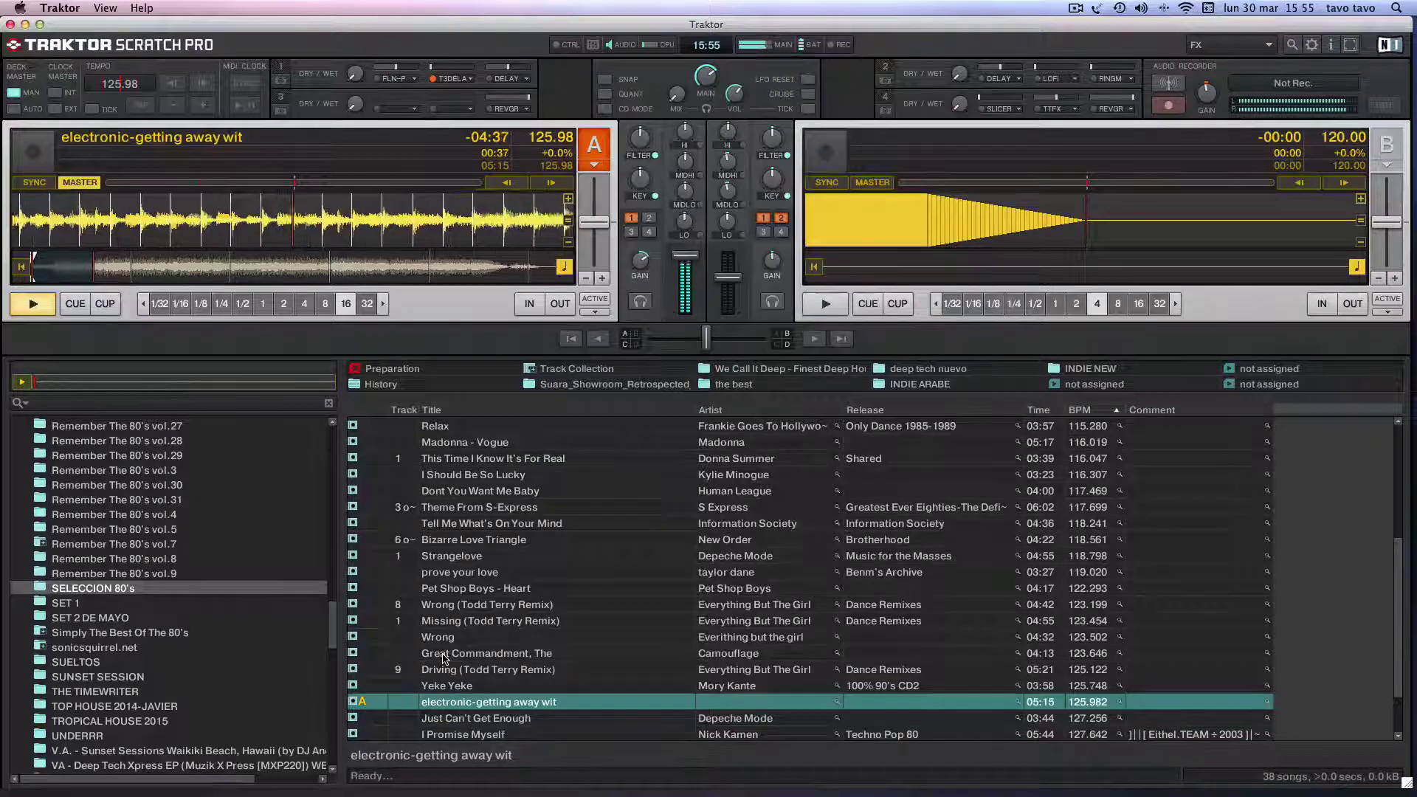
# Step: Load "Great Commandment, The" onto deck B and sync its tempo to deck A
pyautogui.moveTo(443, 659); pyautogui.dragTo(1092, 225)
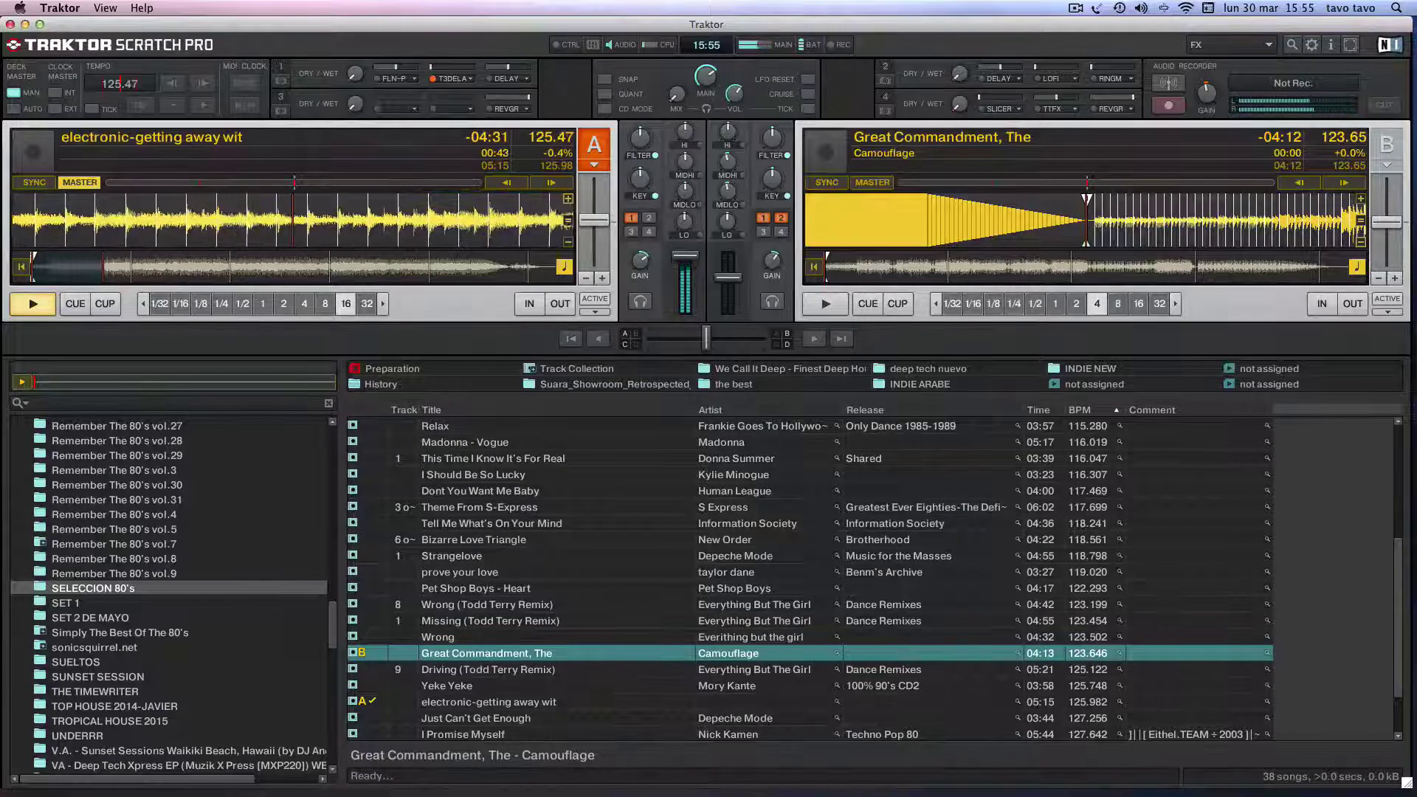
pyautogui.click(1360, 199)
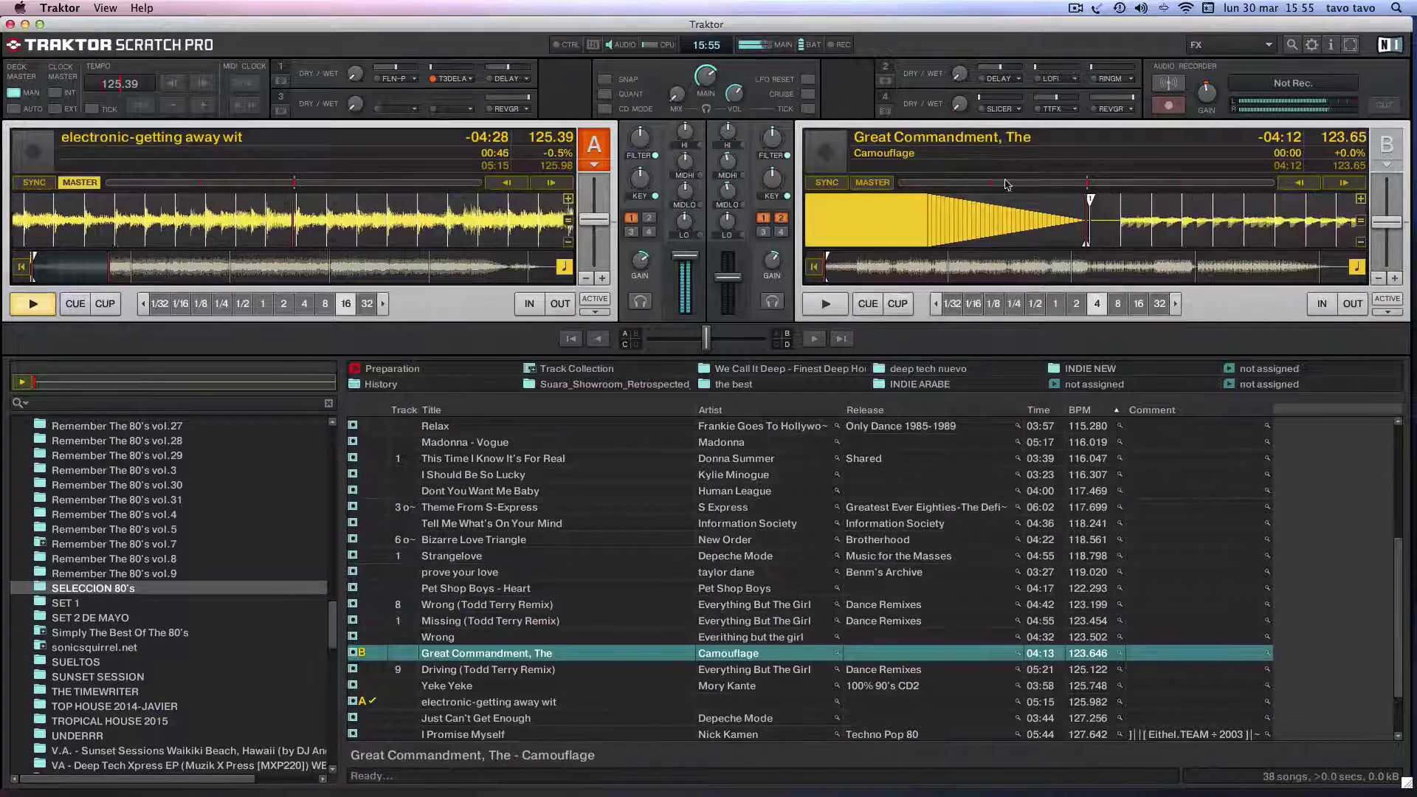
pyautogui.click(827, 183)
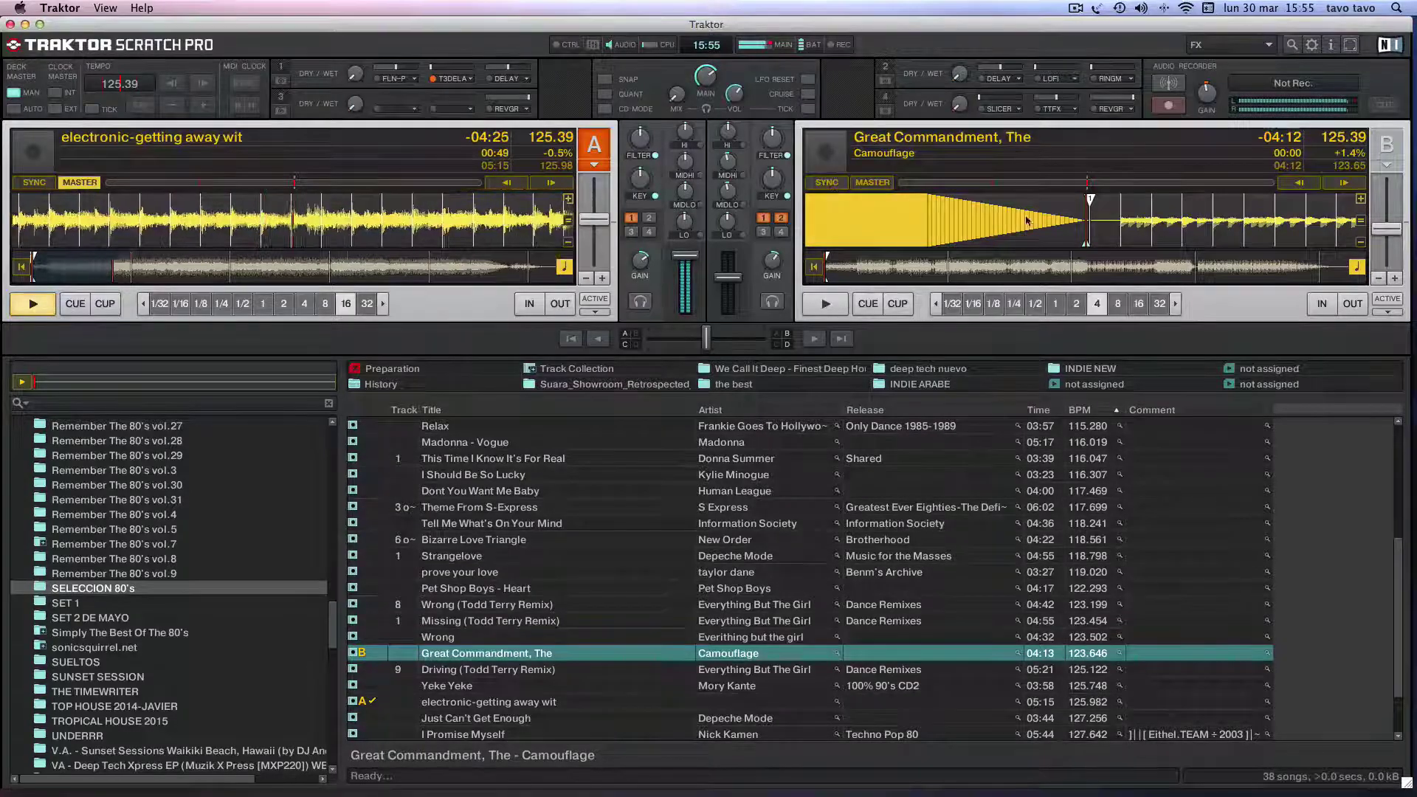
# Step: Set deck B's cue point on the track's first beat and test playback from it
pyautogui.moveTo(1136, 246); pyautogui.dragTo(1068, 245)
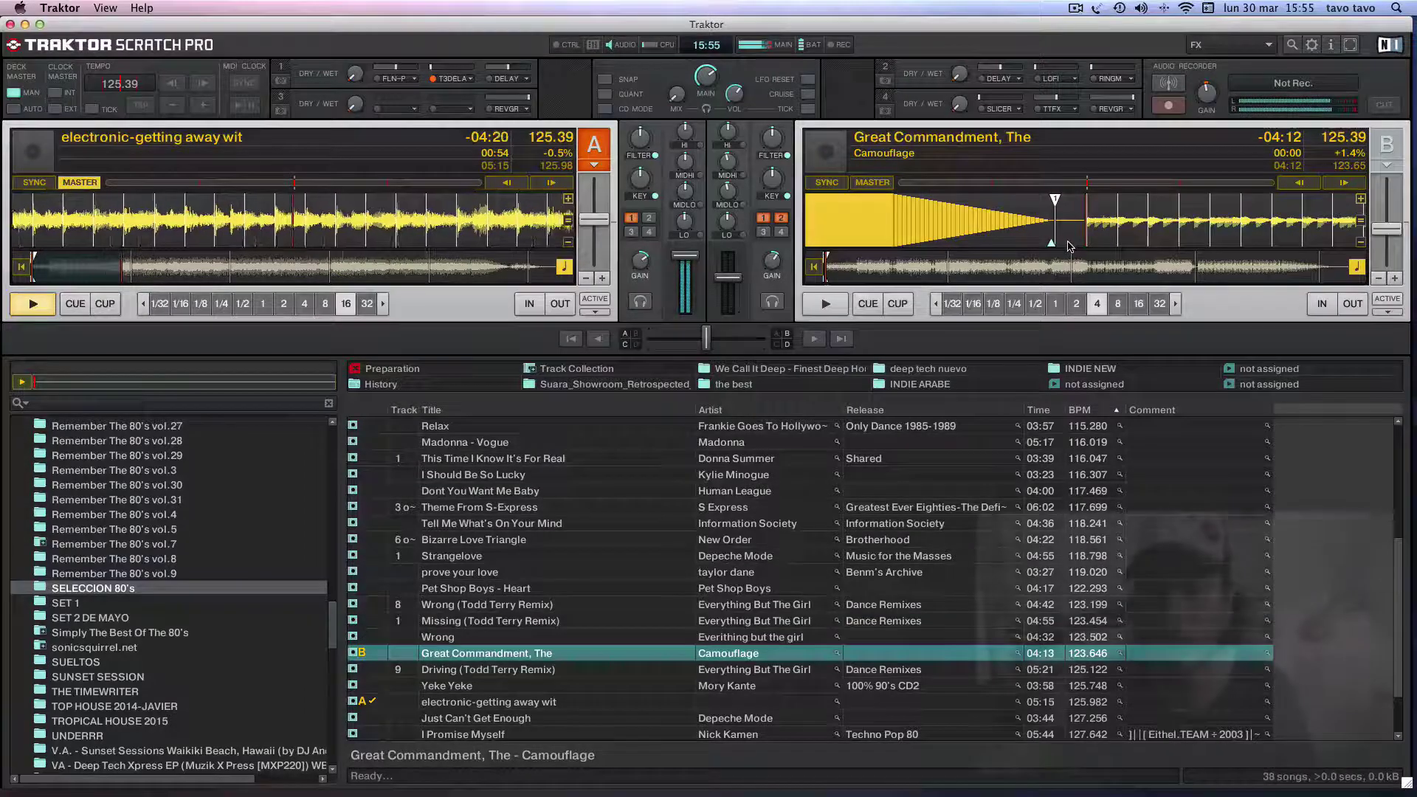
pyautogui.click(869, 303)
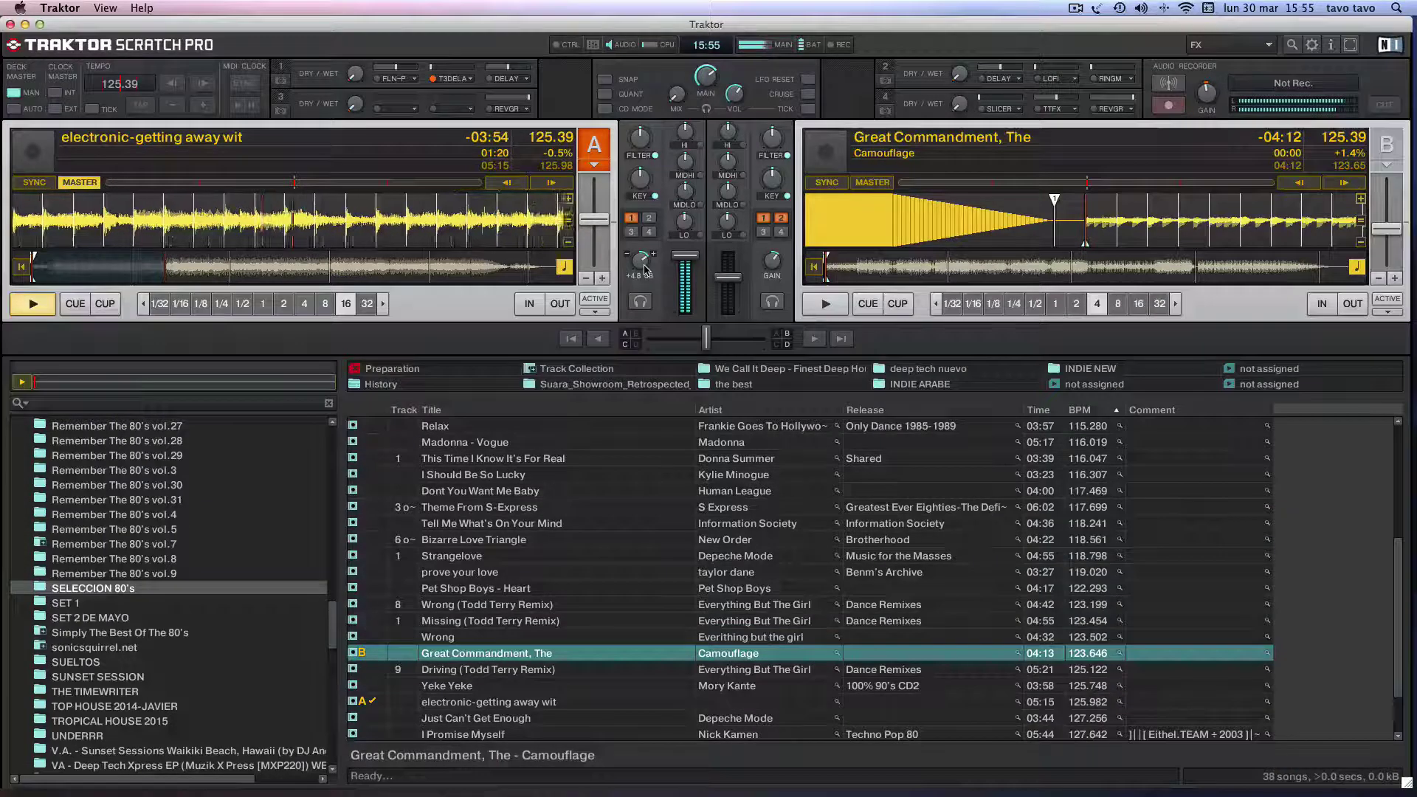
pyautogui.click(847, 302)
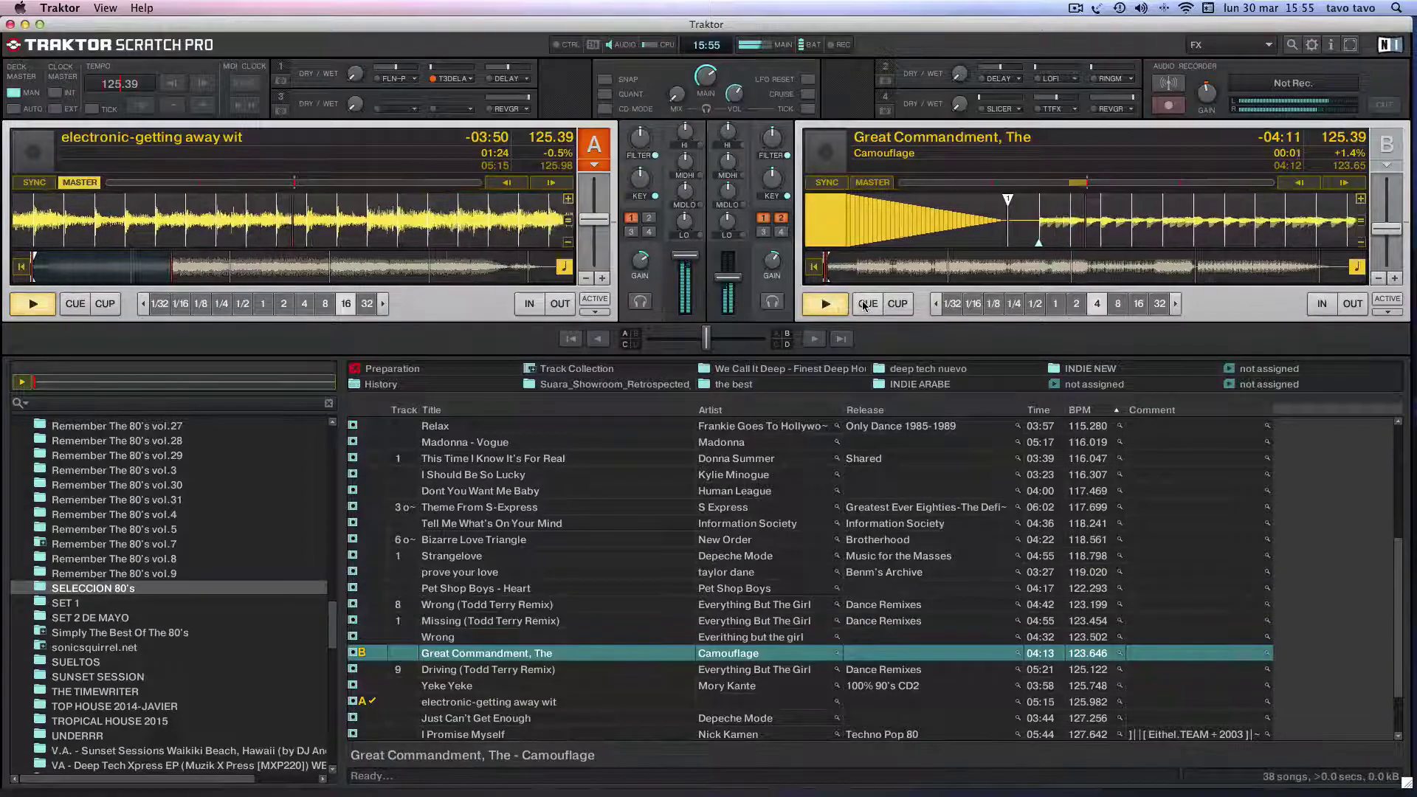
pyautogui.click(866, 304)
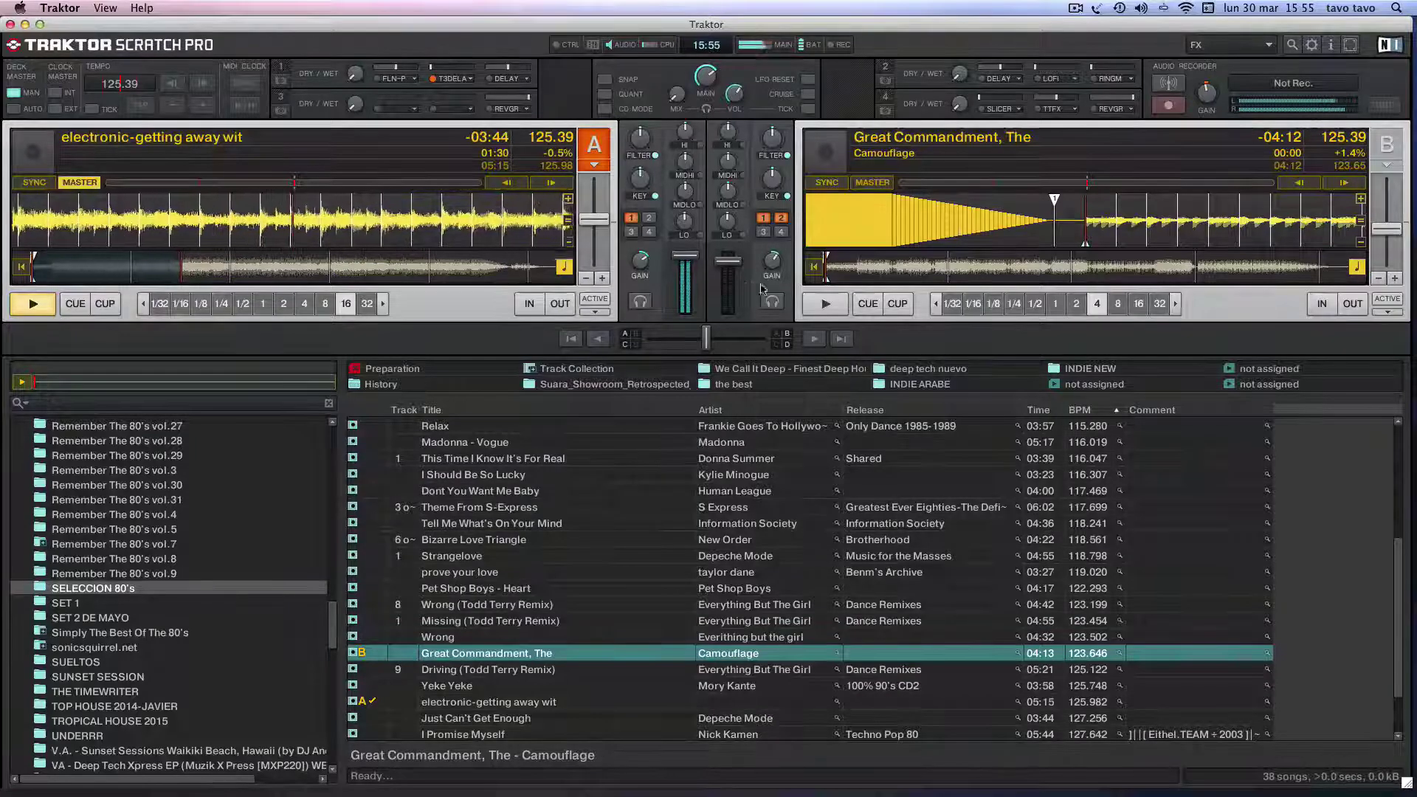
# Step: Start deck B from its cue point at full channel volume, fade deck A out completely and return deck A to its cue point
pyautogui.click(825, 303)
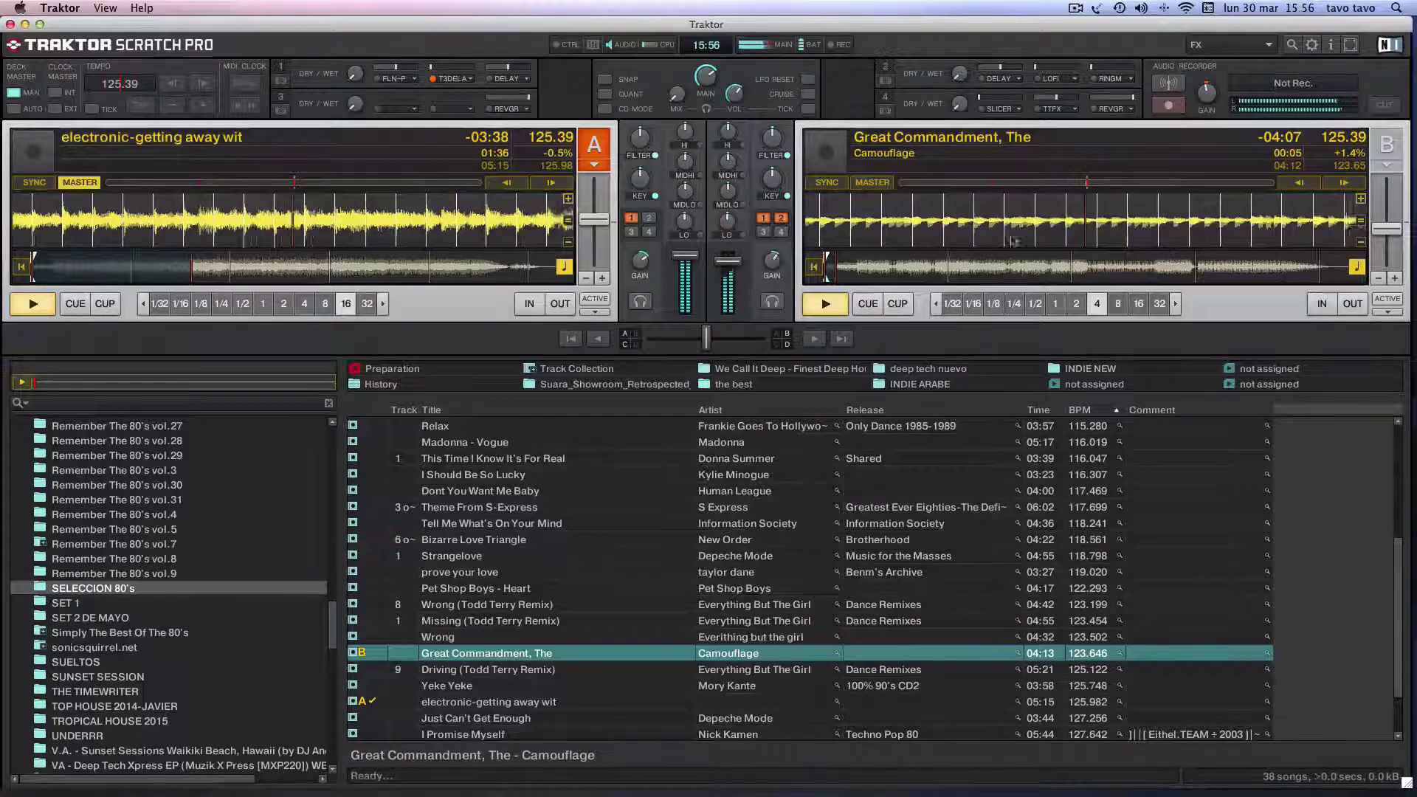
pyautogui.moveTo(728, 257); pyautogui.dragTo(727, 199)
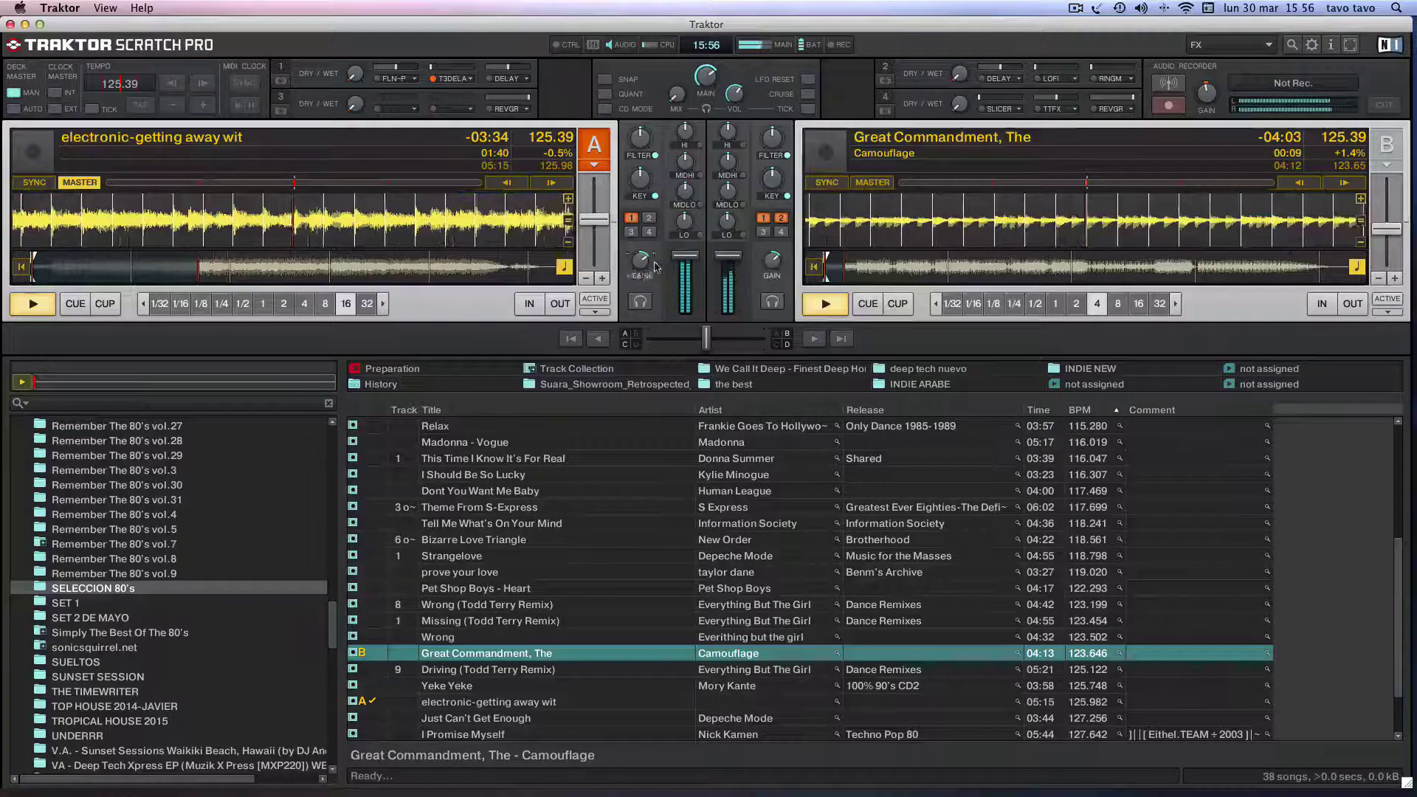
pyautogui.moveTo(685, 255); pyautogui.dragTo(685, 259)
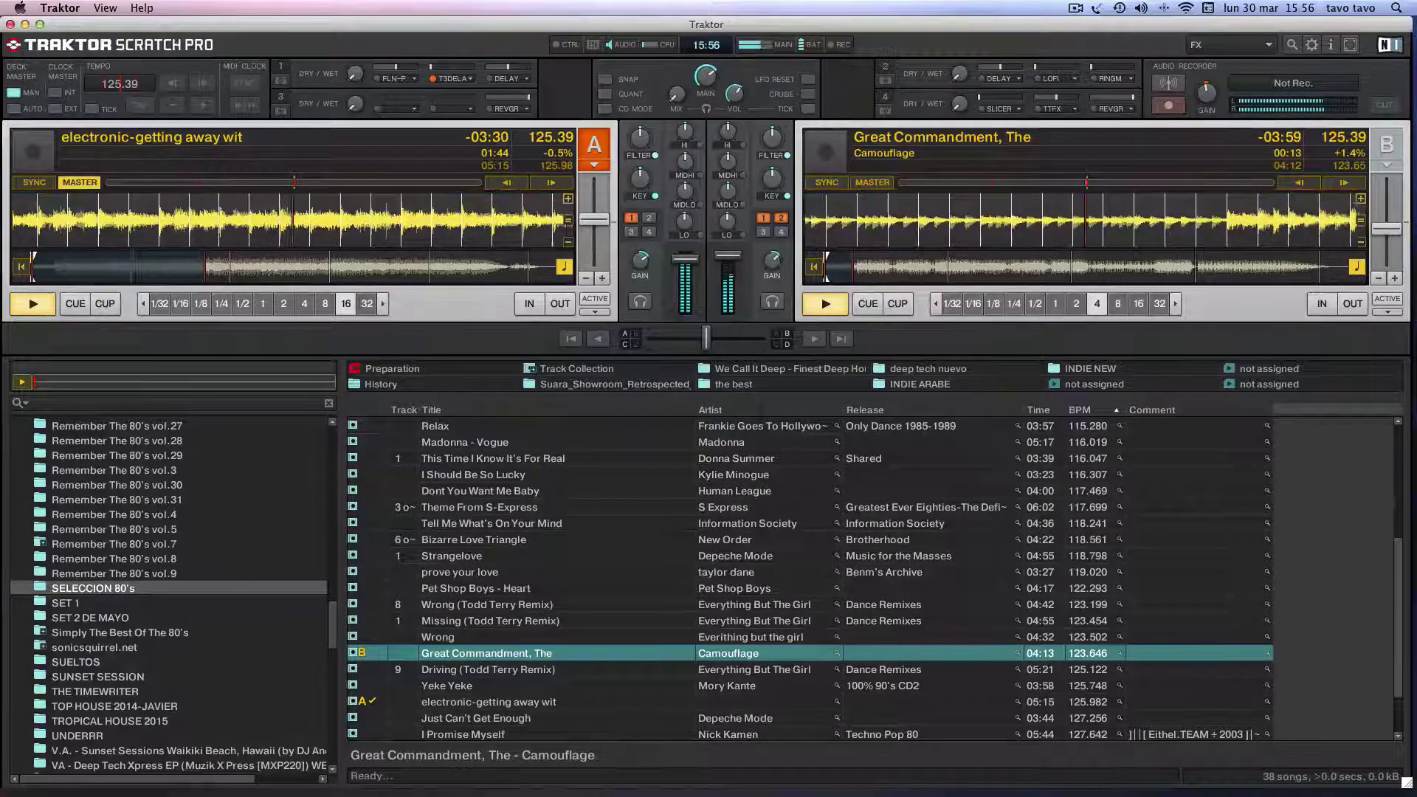
pyautogui.moveTo(685, 258); pyautogui.dragTo(684, 309)
pyautogui.click(75, 303)
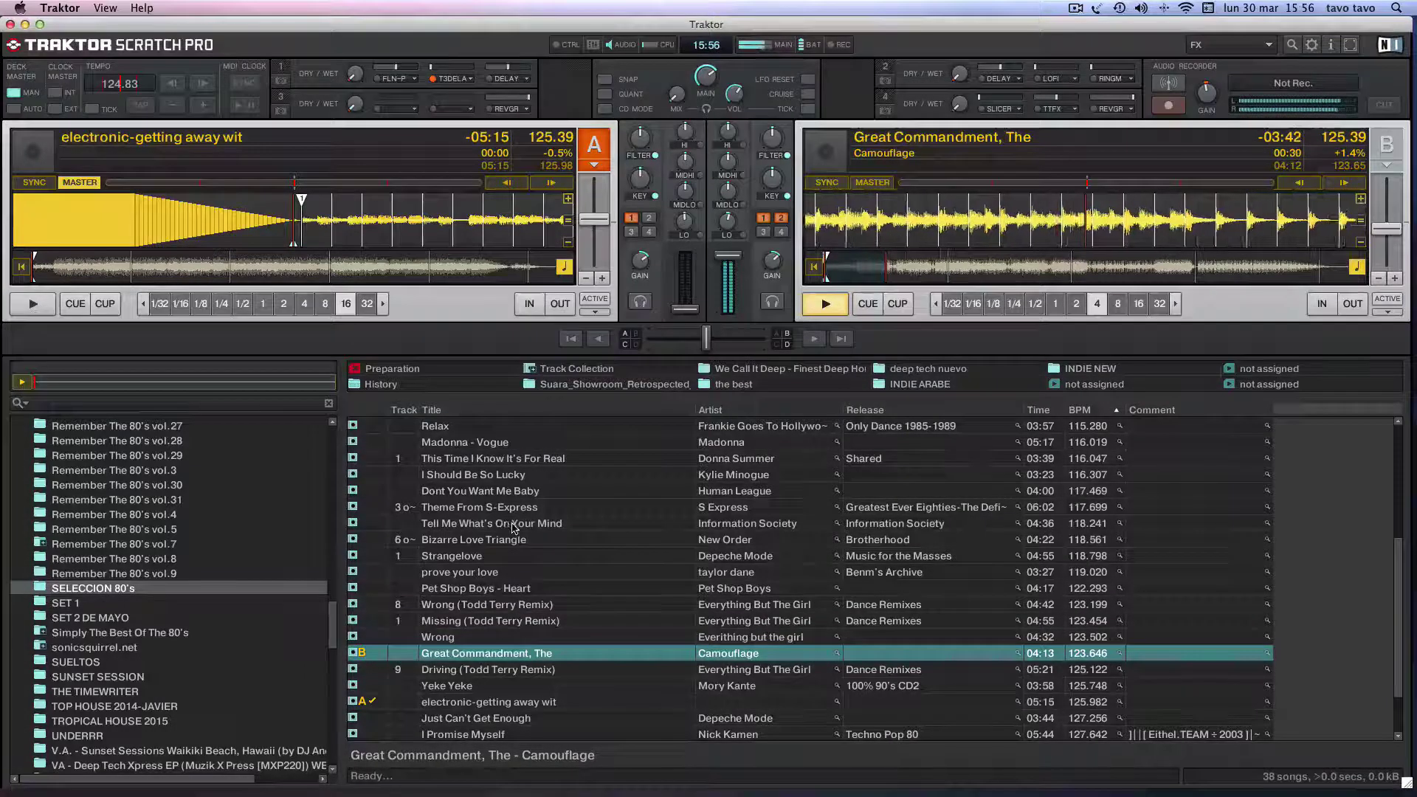
# Step: Load "Tell Me What's On Your Mind" onto deck A with its channel volume up, and set the tempos to 119.02 BPM on A and 123.65 BPM on B
pyautogui.moveTo(504, 525); pyautogui.dragTo(363, 235)
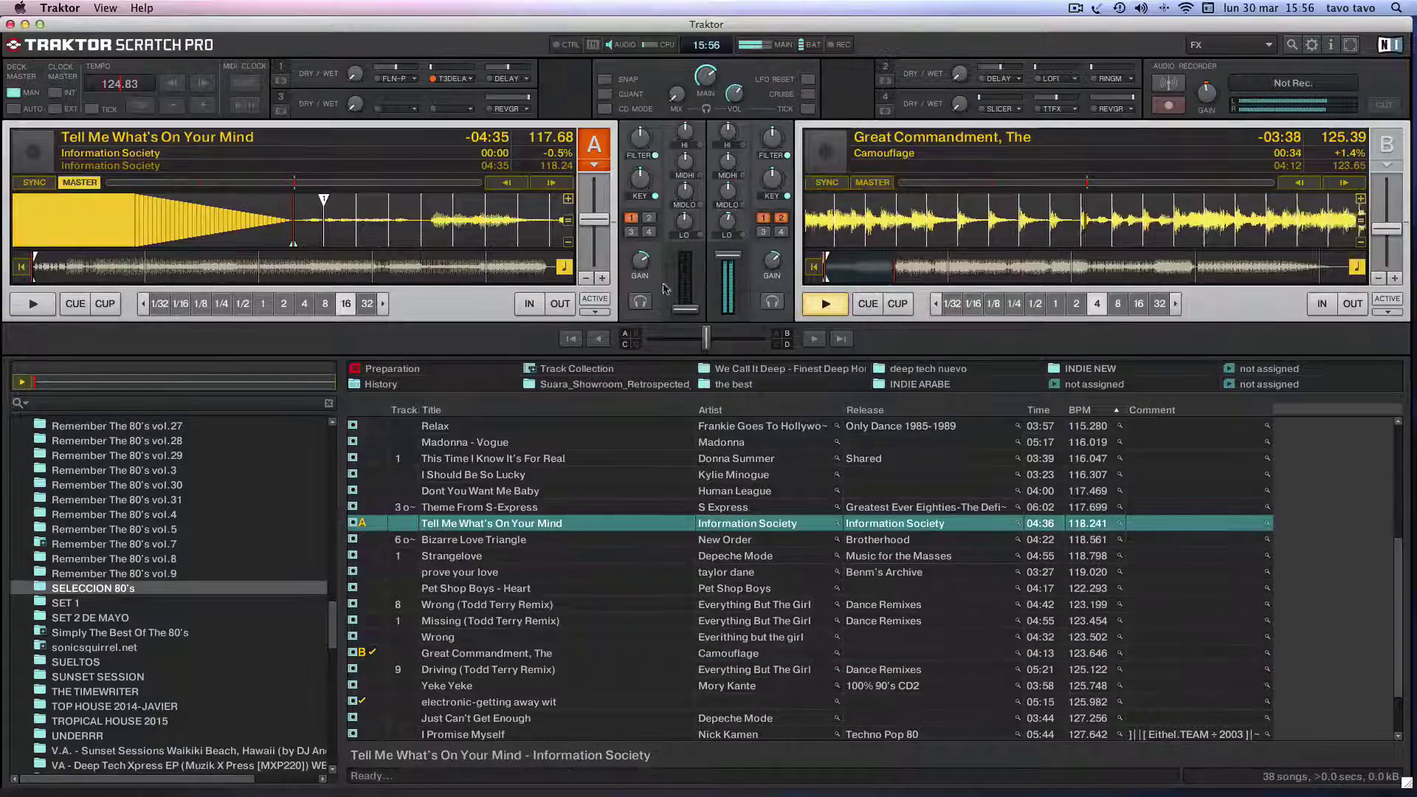
pyautogui.click(689, 258)
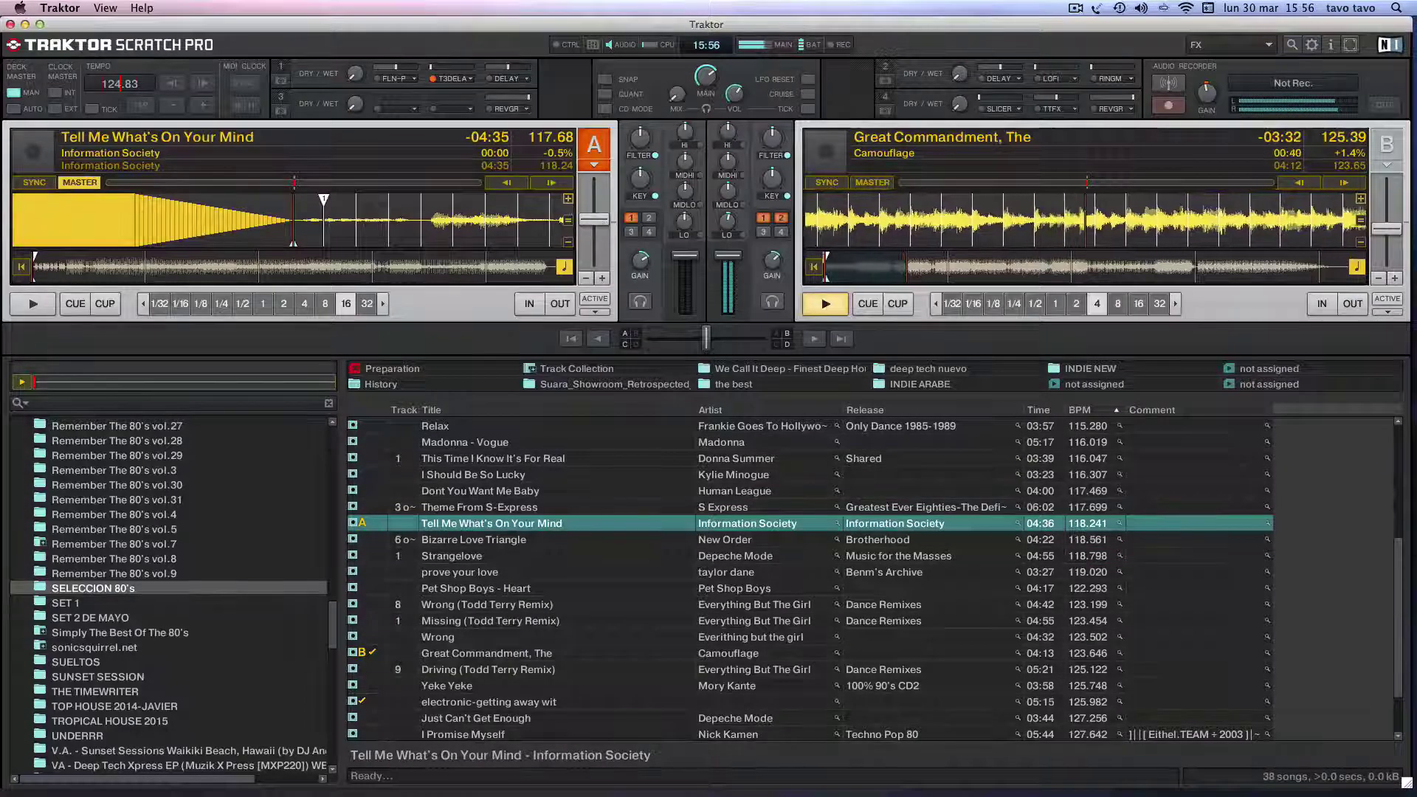
pyautogui.moveTo(1387, 228); pyautogui.dragTo(1390, 233)
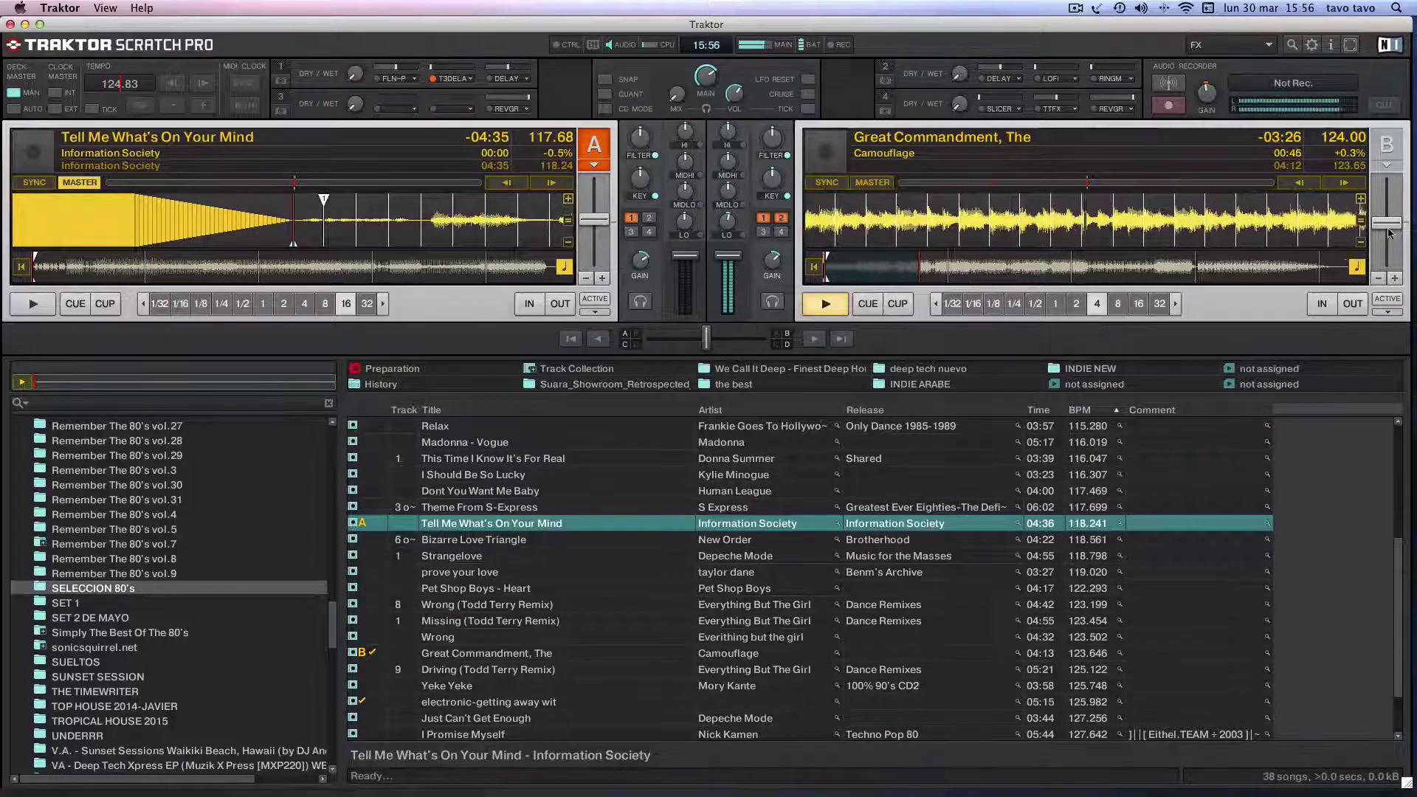
pyautogui.moveTo(594, 219); pyautogui.dragTo(594, 224)
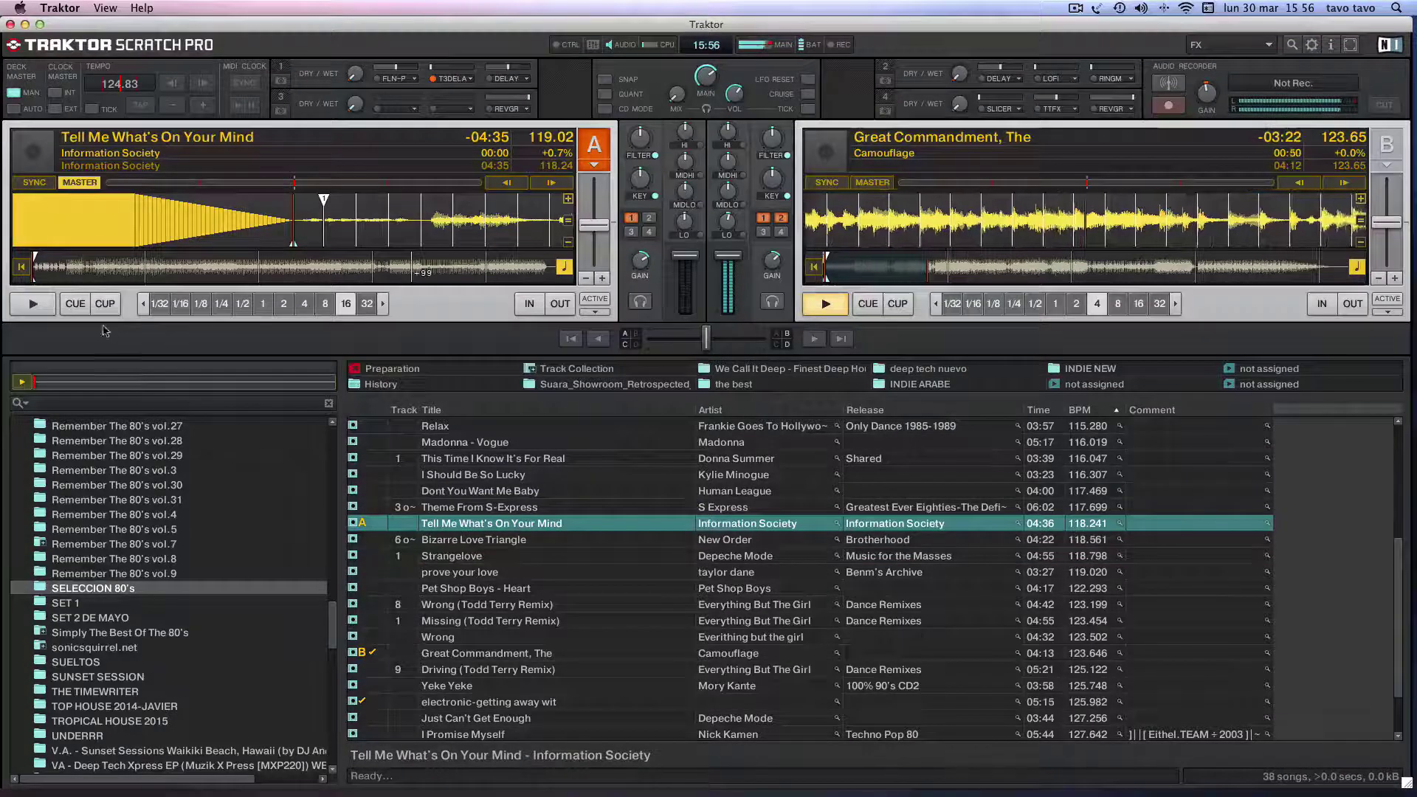
# Step: Audition the opening of deck A's track and set its cue point on the first strong beat, about two seconds in
pyautogui.click(33, 303)
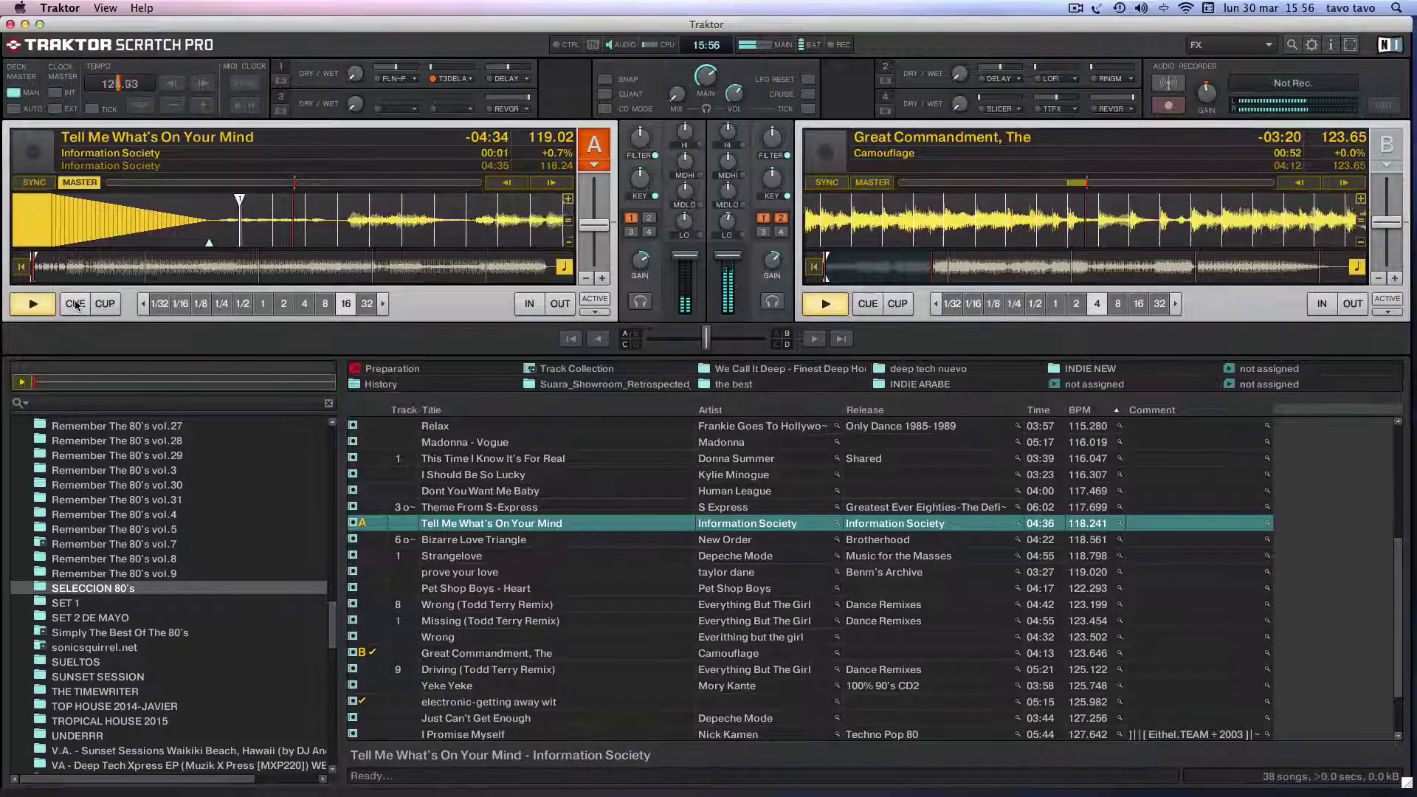
pyautogui.click(75, 303)
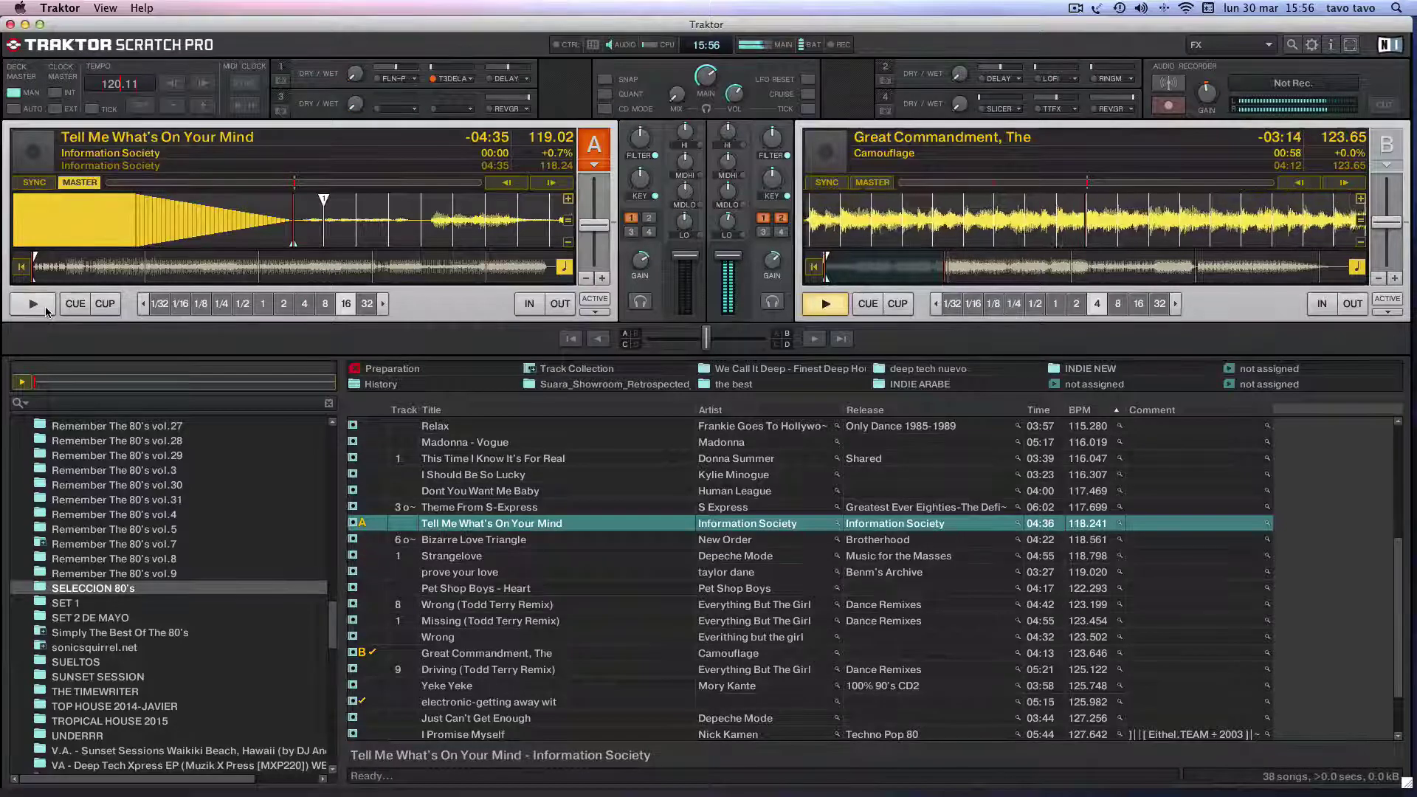
pyautogui.click(46, 311)
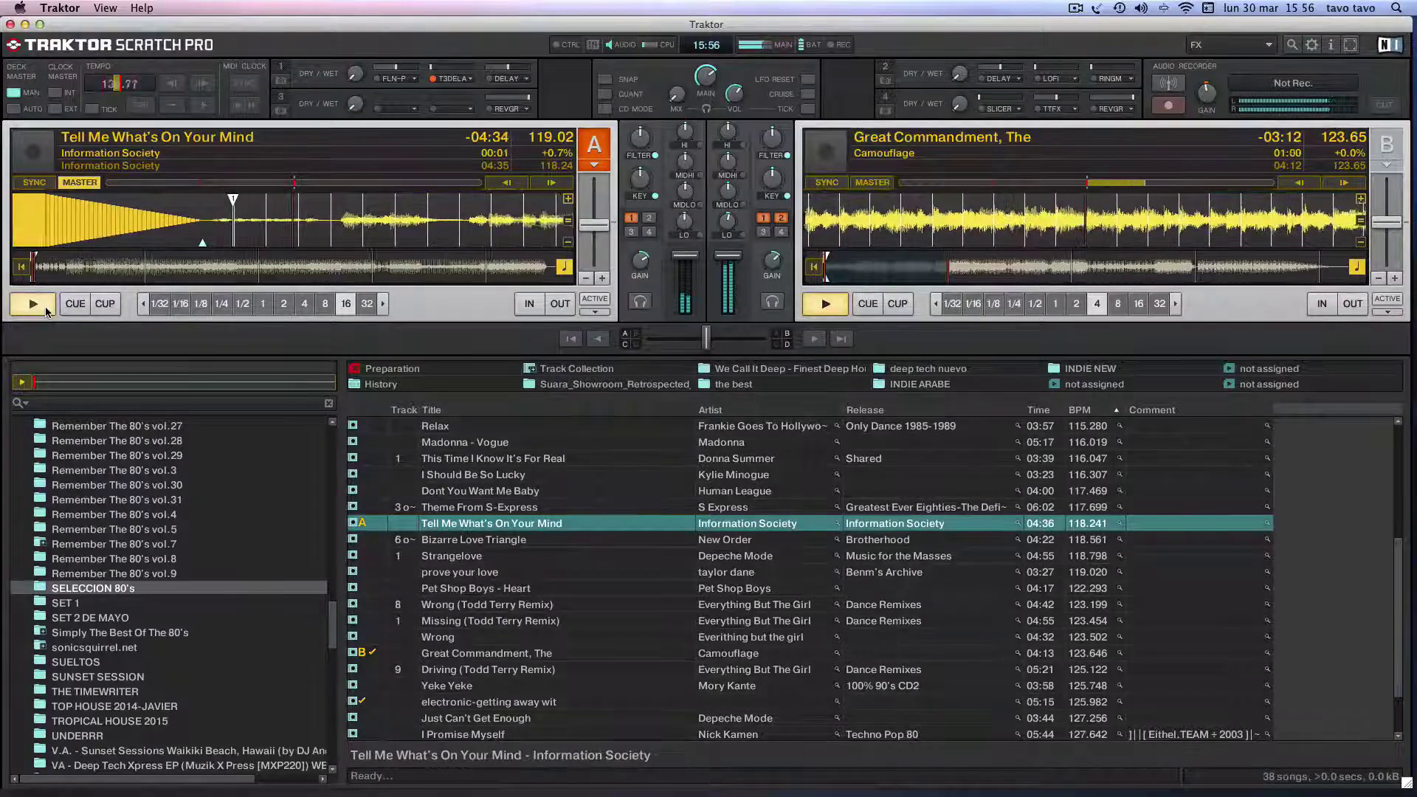
pyautogui.click(45, 311)
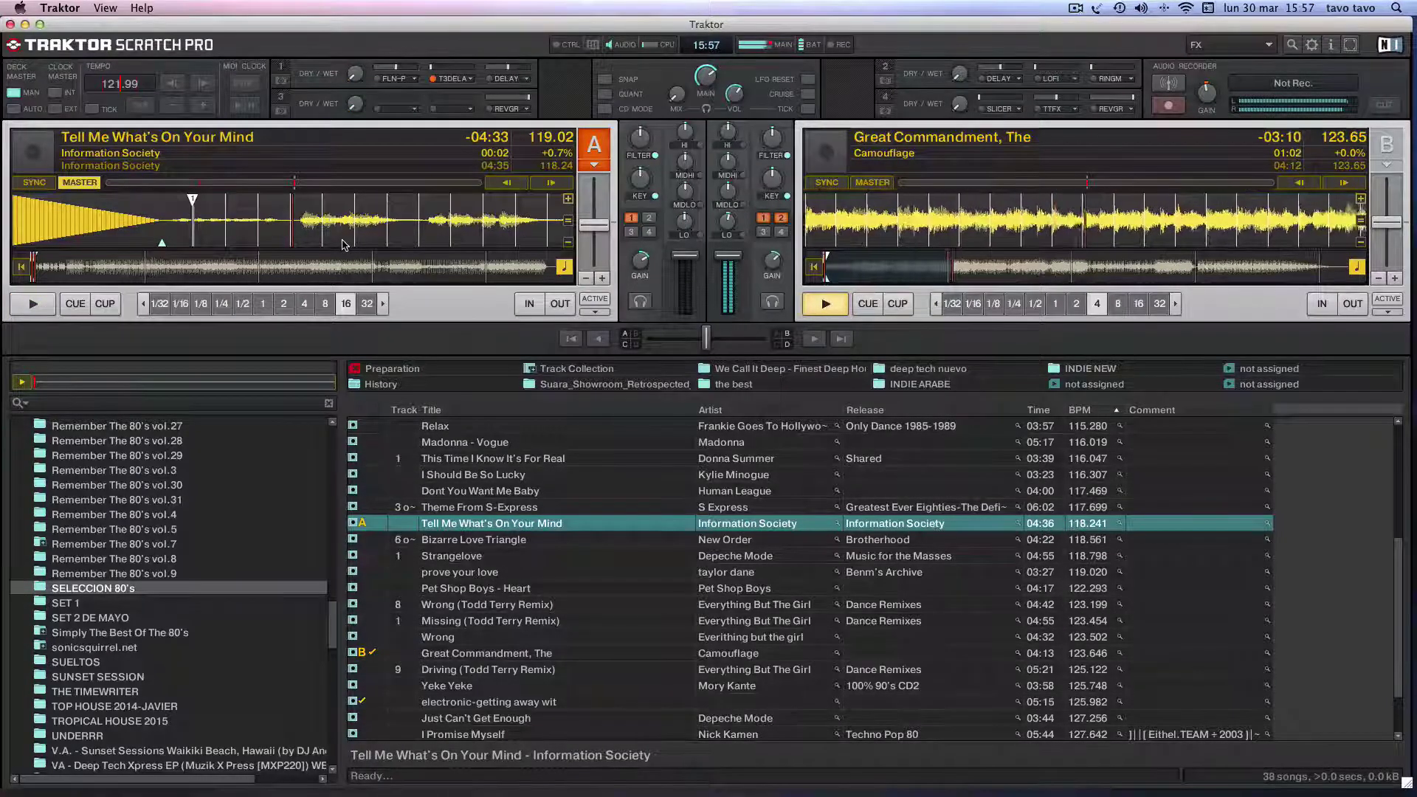
pyautogui.moveTo(345, 245); pyautogui.dragTo(332, 245)
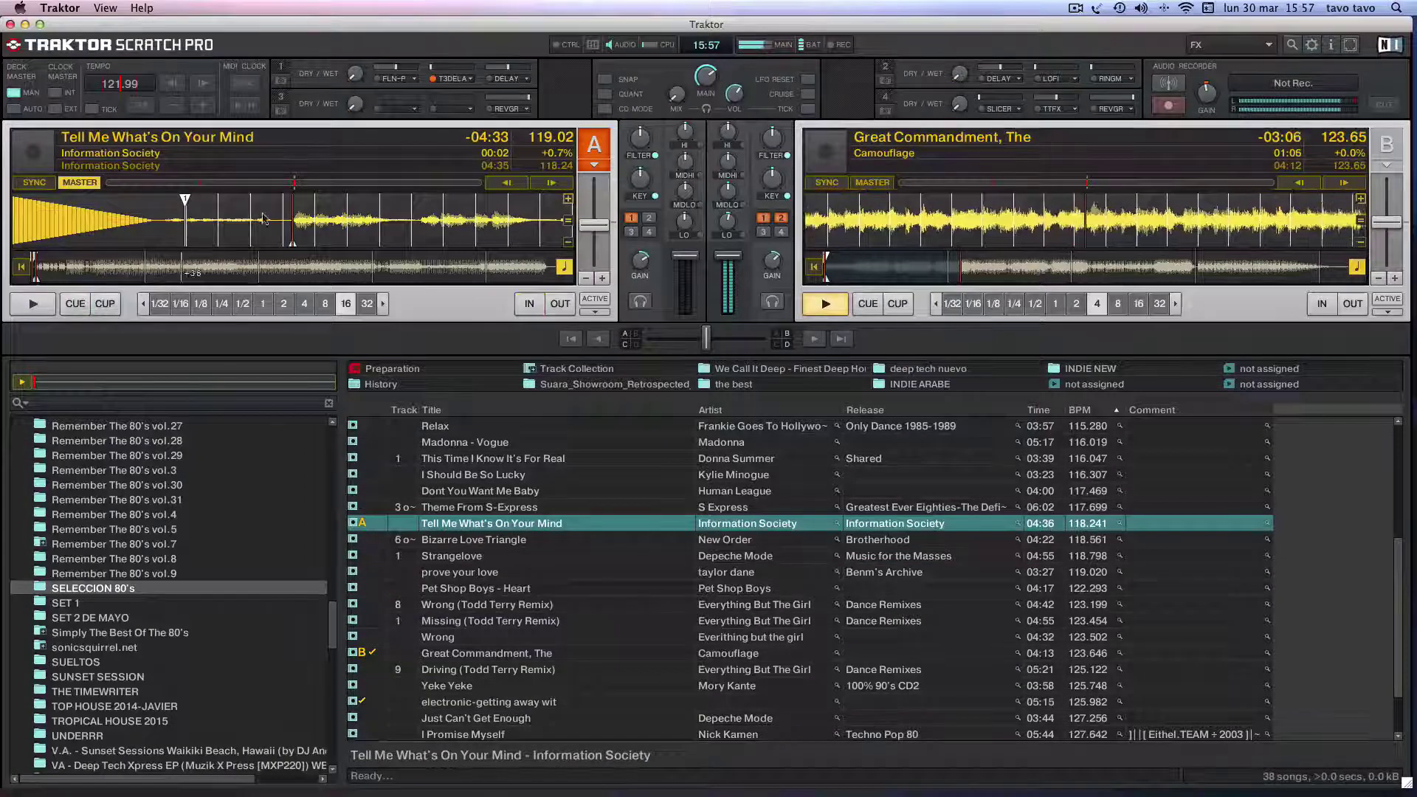
pyautogui.click(77, 304)
# Step: Rehearse launching deck A from its cue point in time with deck B, setting deck A's tempo to 119.76 BPM
pyautogui.click(74, 305)
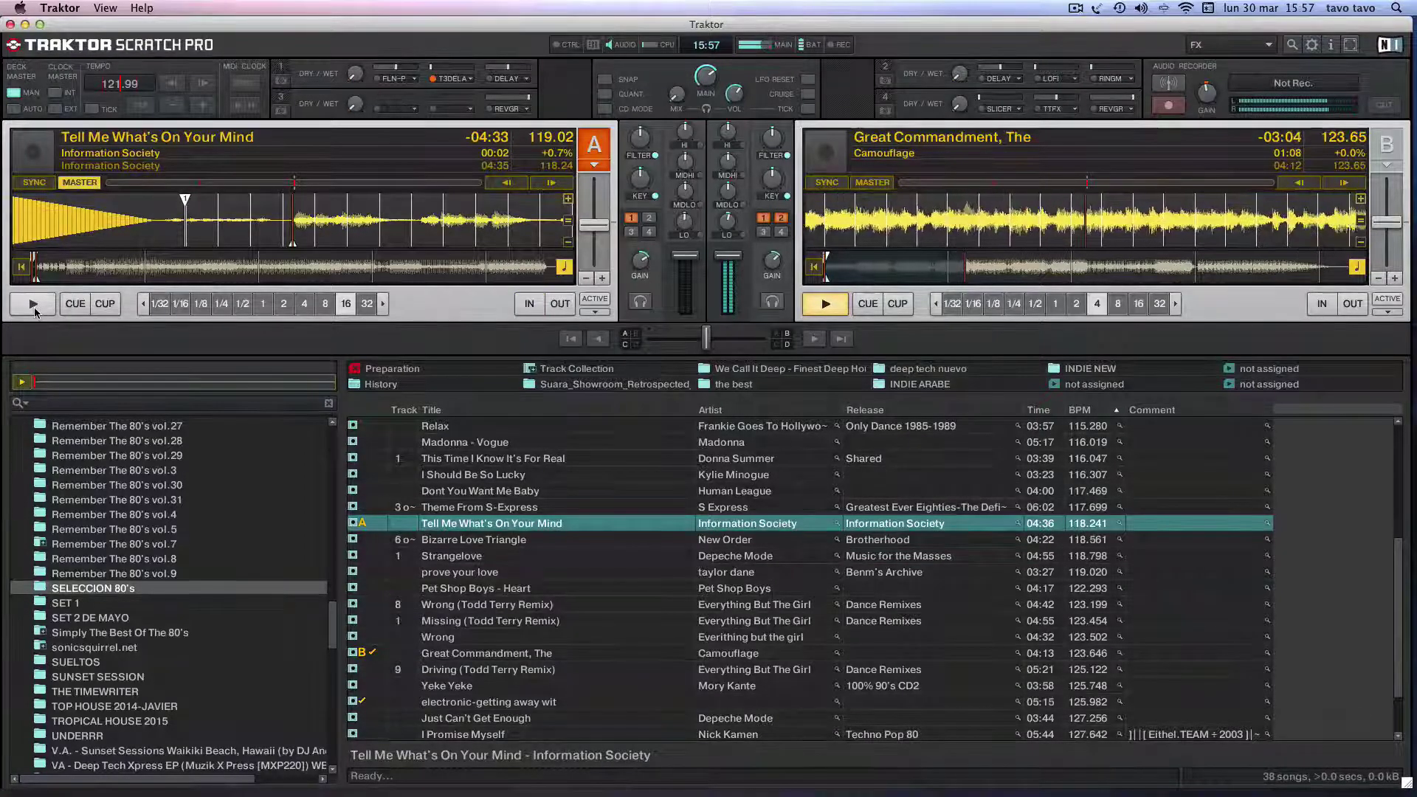
pyautogui.click(75, 305)
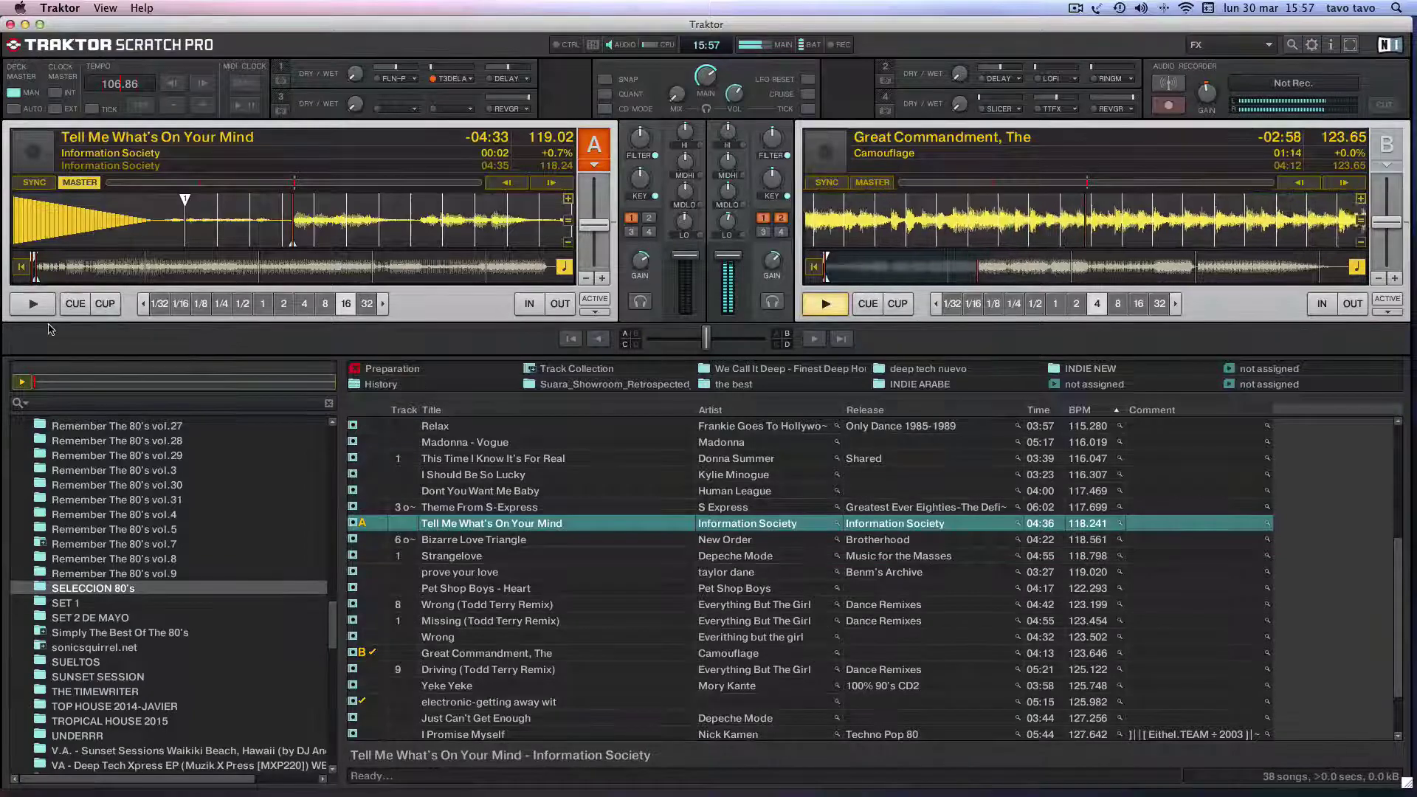
pyautogui.click(32, 304)
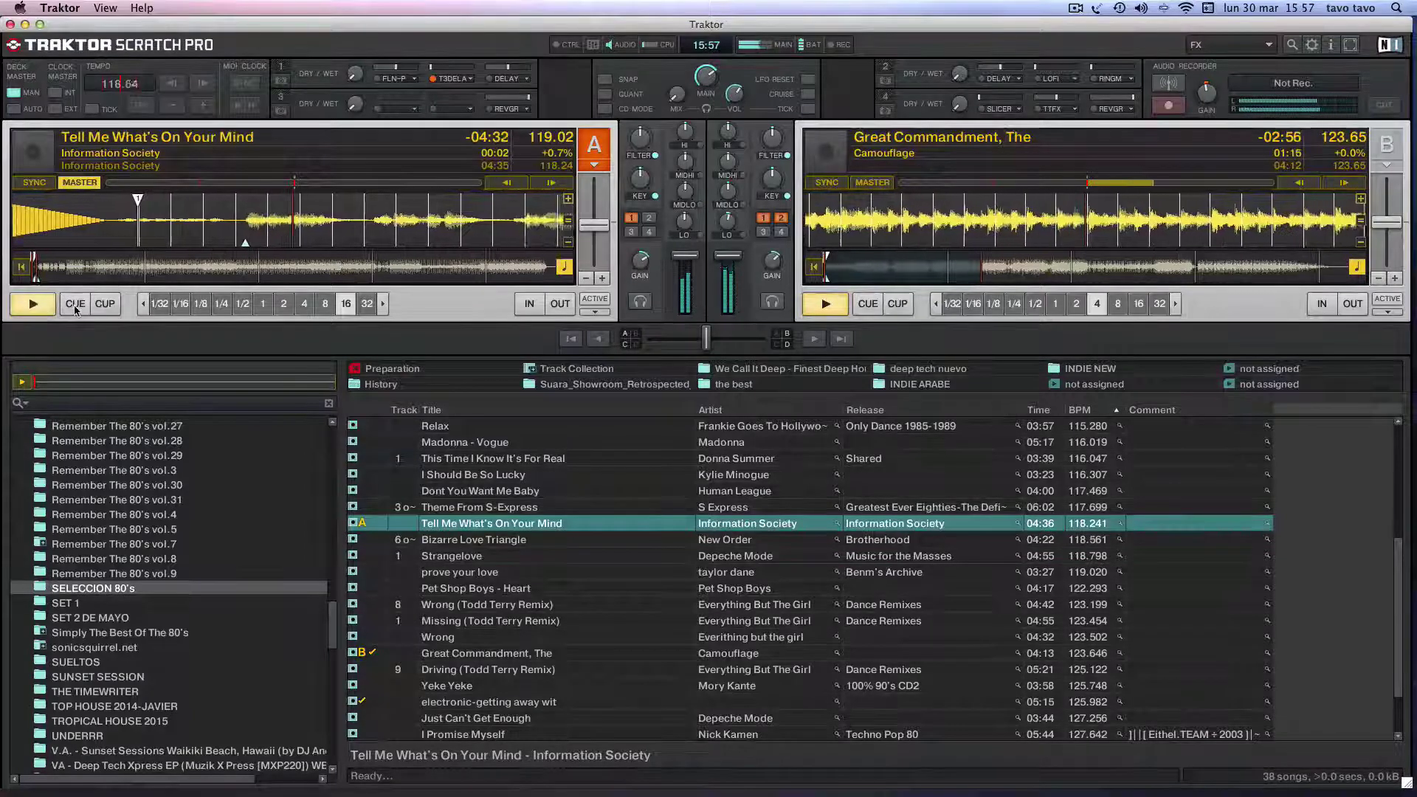
pyautogui.moveTo(74, 304); pyautogui.dragTo(74, 304)
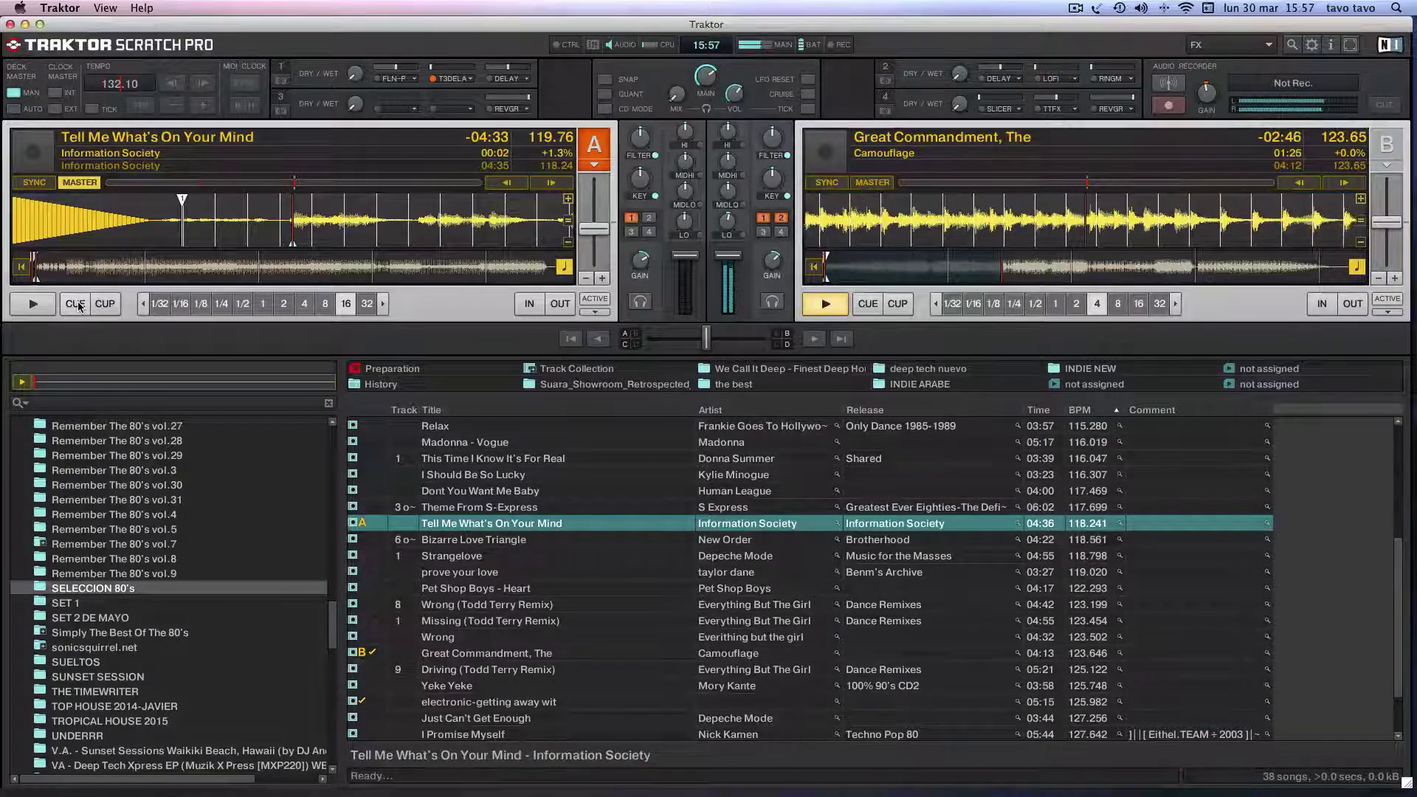
pyautogui.click(30, 305)
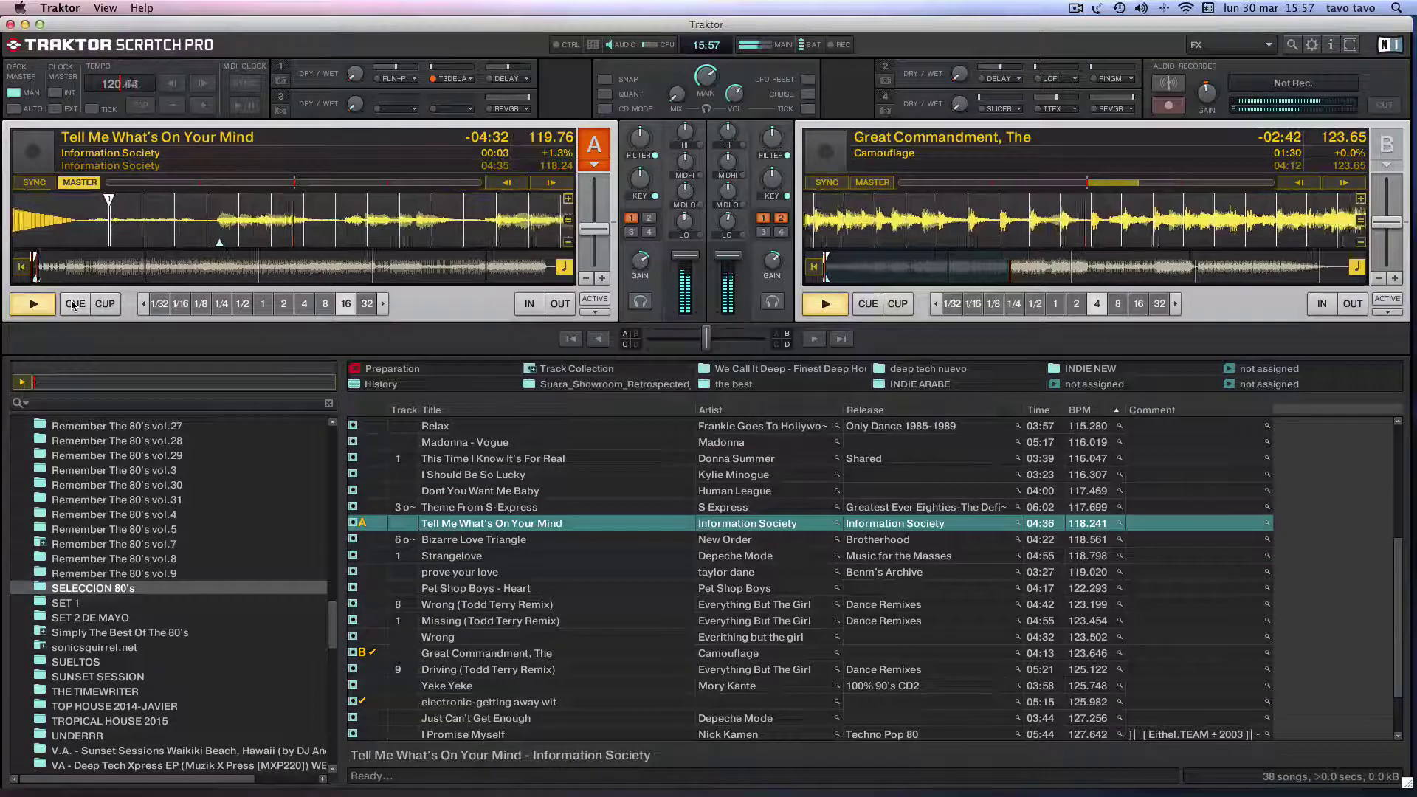
pyautogui.click(72, 305)
pyautogui.click(31, 306)
pyautogui.click(77, 305)
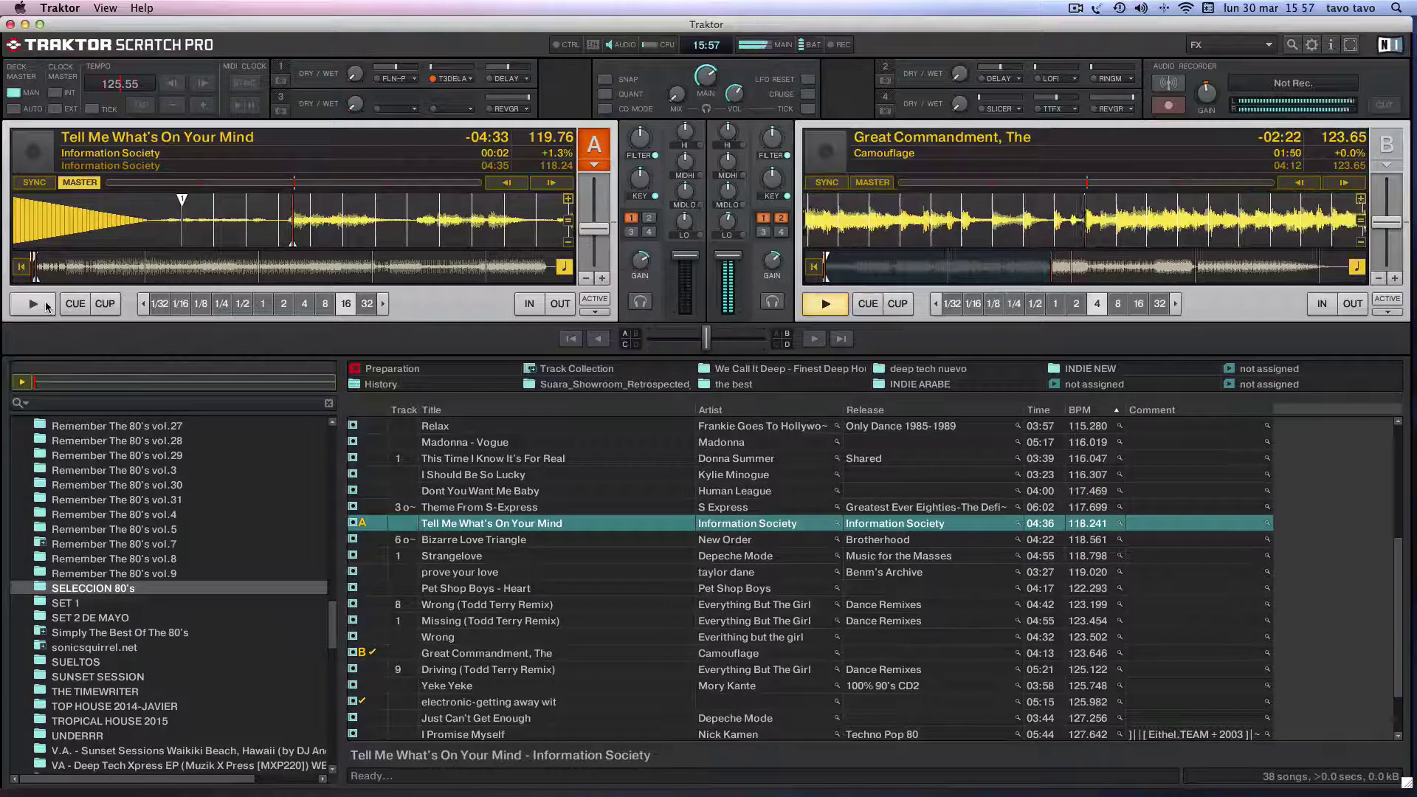
# Step: Launch deck A from its cue point, nudge its playback forward against deck B, and pause it
pyautogui.click(46, 305)
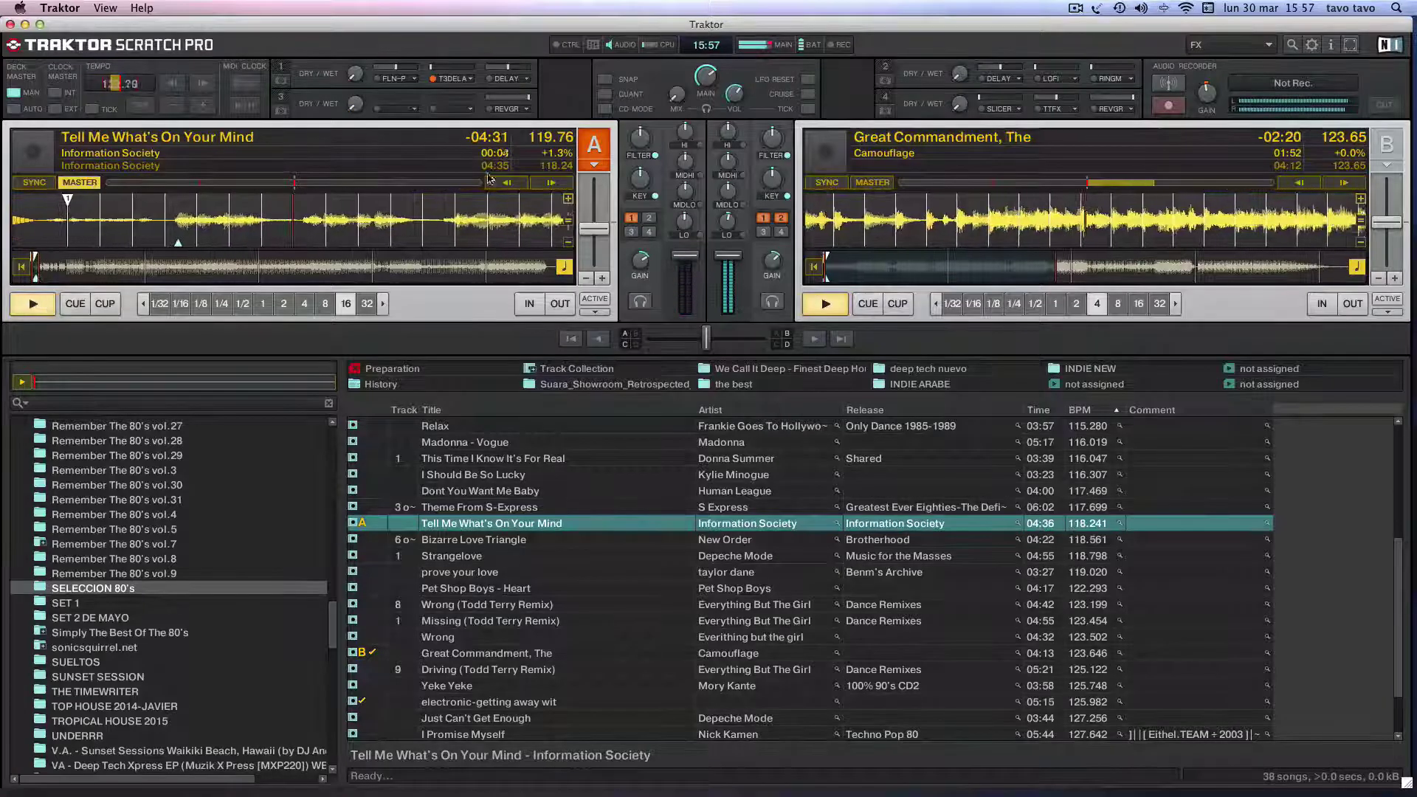
pyautogui.click(546, 185)
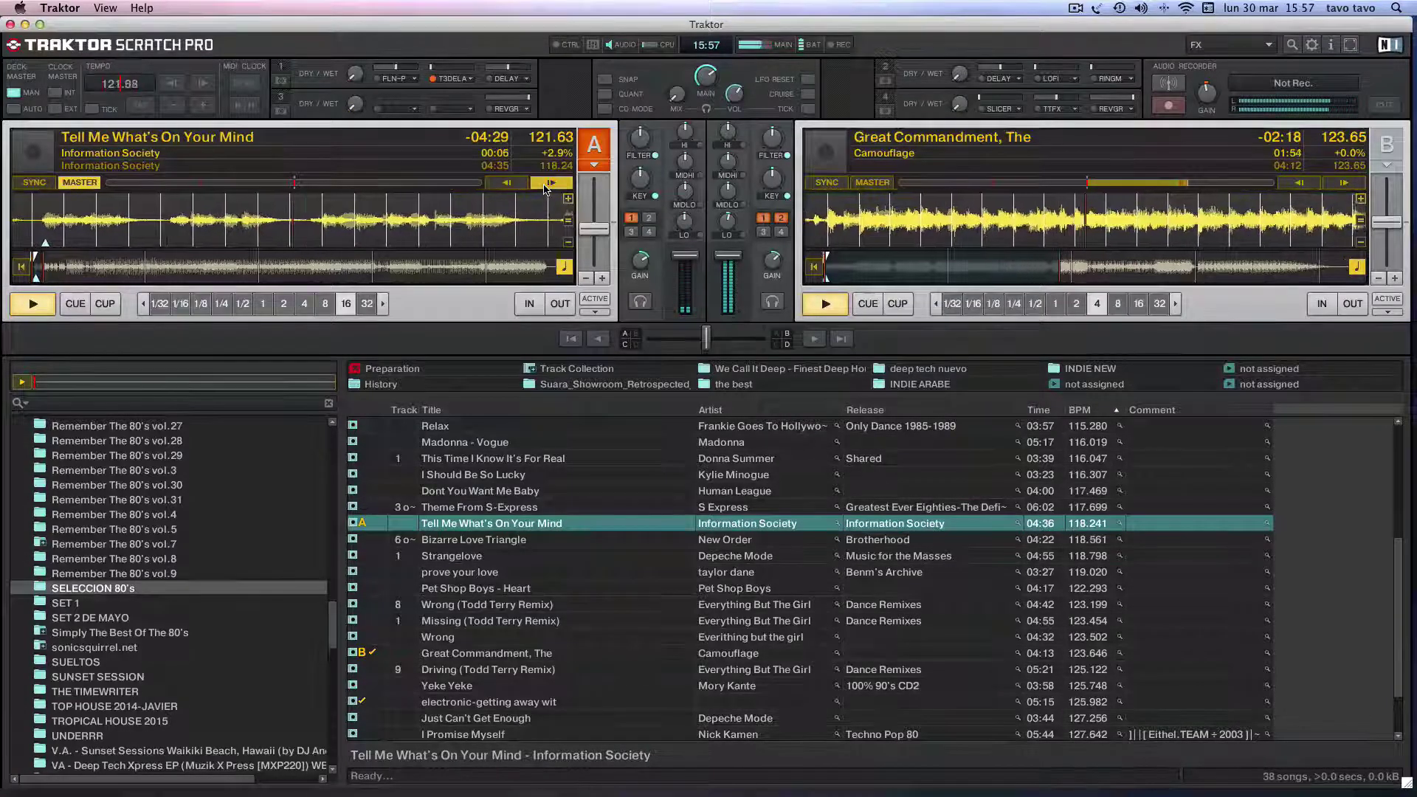
pyautogui.click(33, 304)
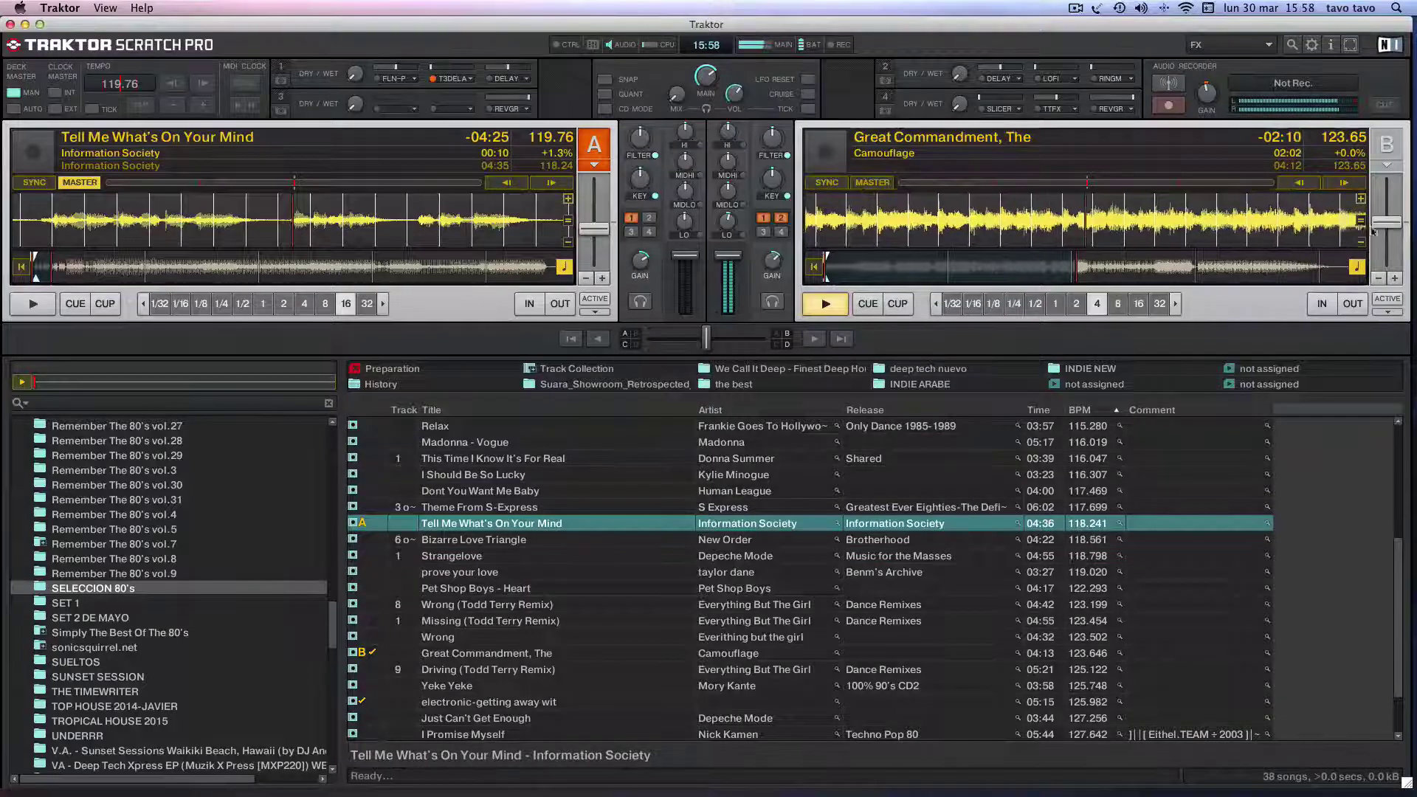
# Step: Set deck B's tempo to 122.91 BPM, resume deck A, and beatmatch it with a forward nudge and a tempo of 119.98 BPM
pyautogui.moveTo(1395, 227); pyautogui.dragTo(1388, 220)
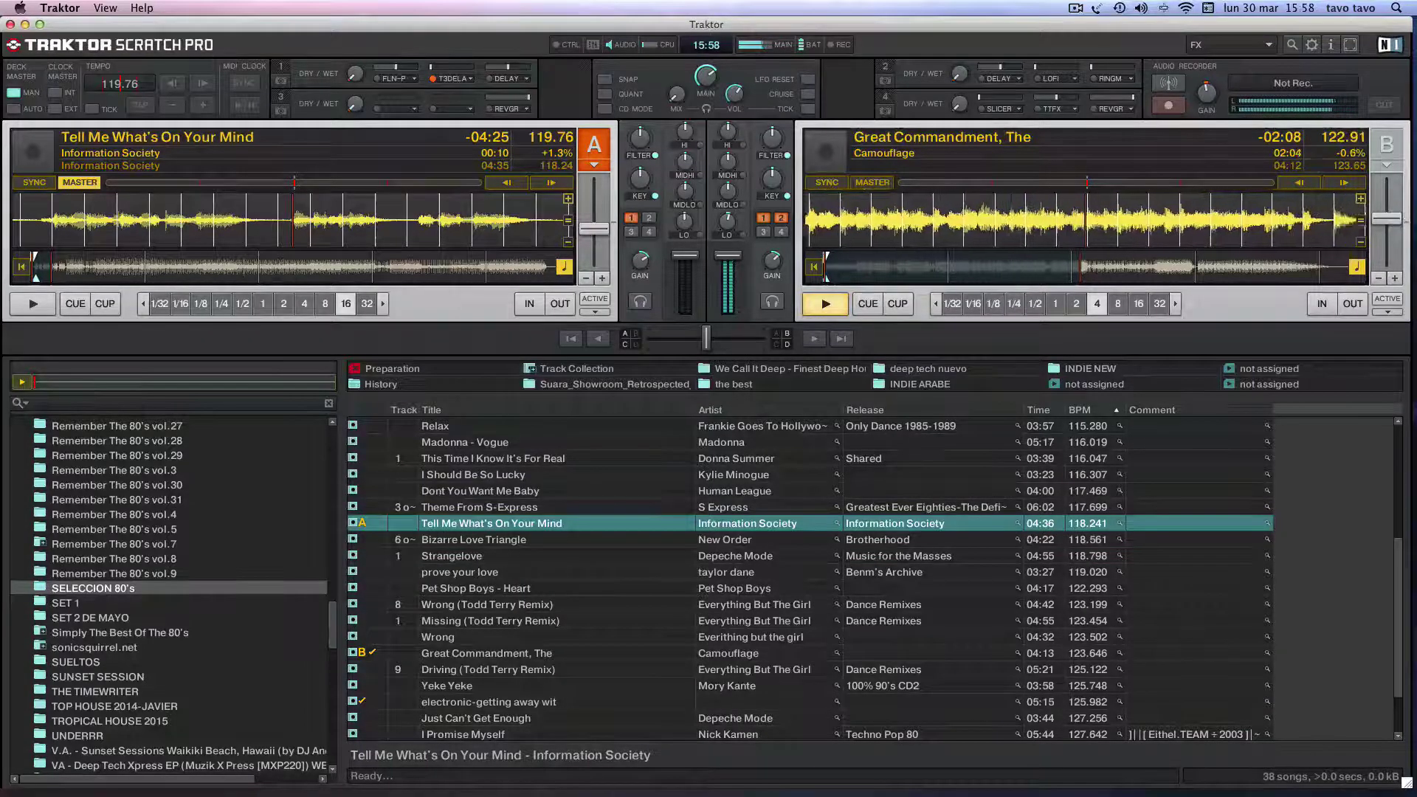
pyautogui.moveTo(594, 228); pyautogui.dragTo(594, 233)
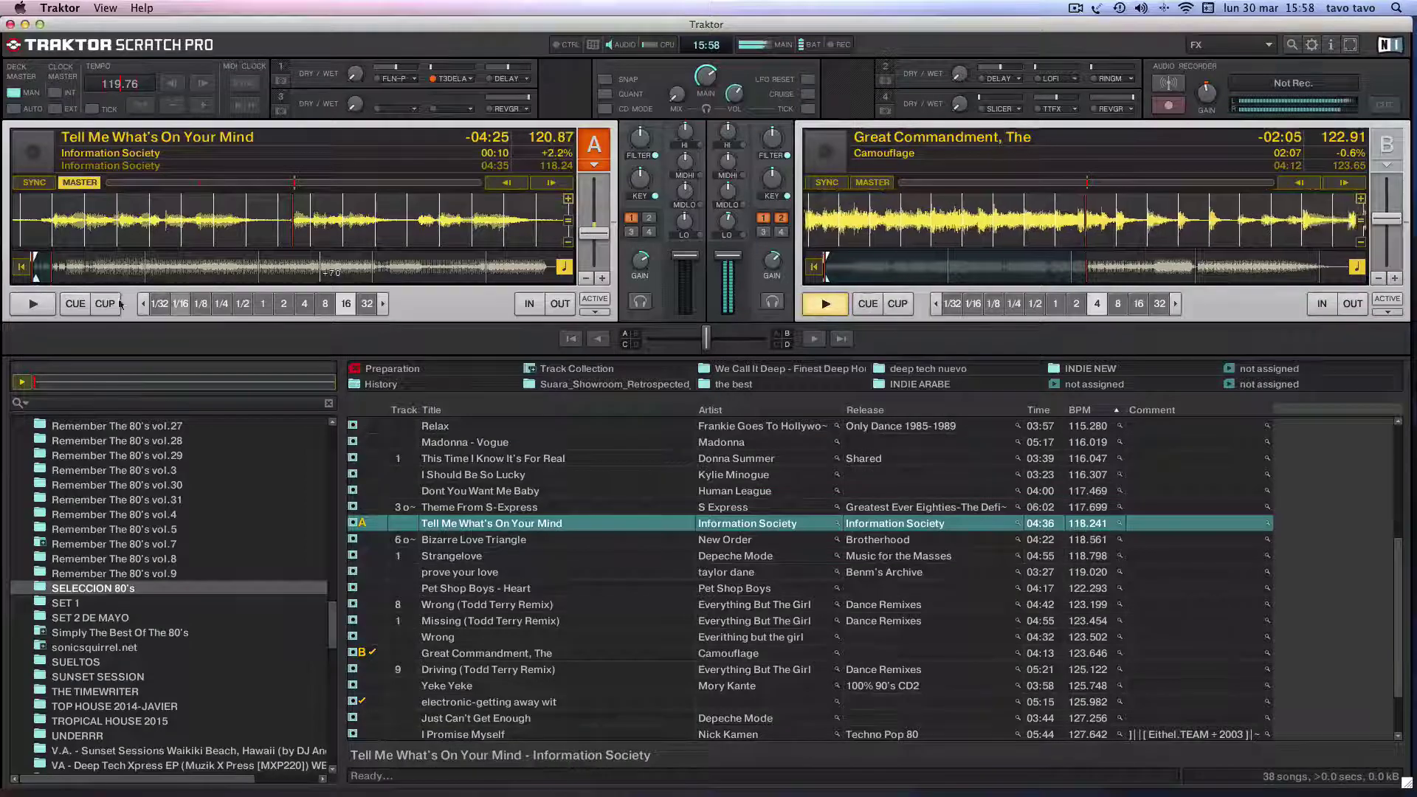
pyautogui.click(33, 303)
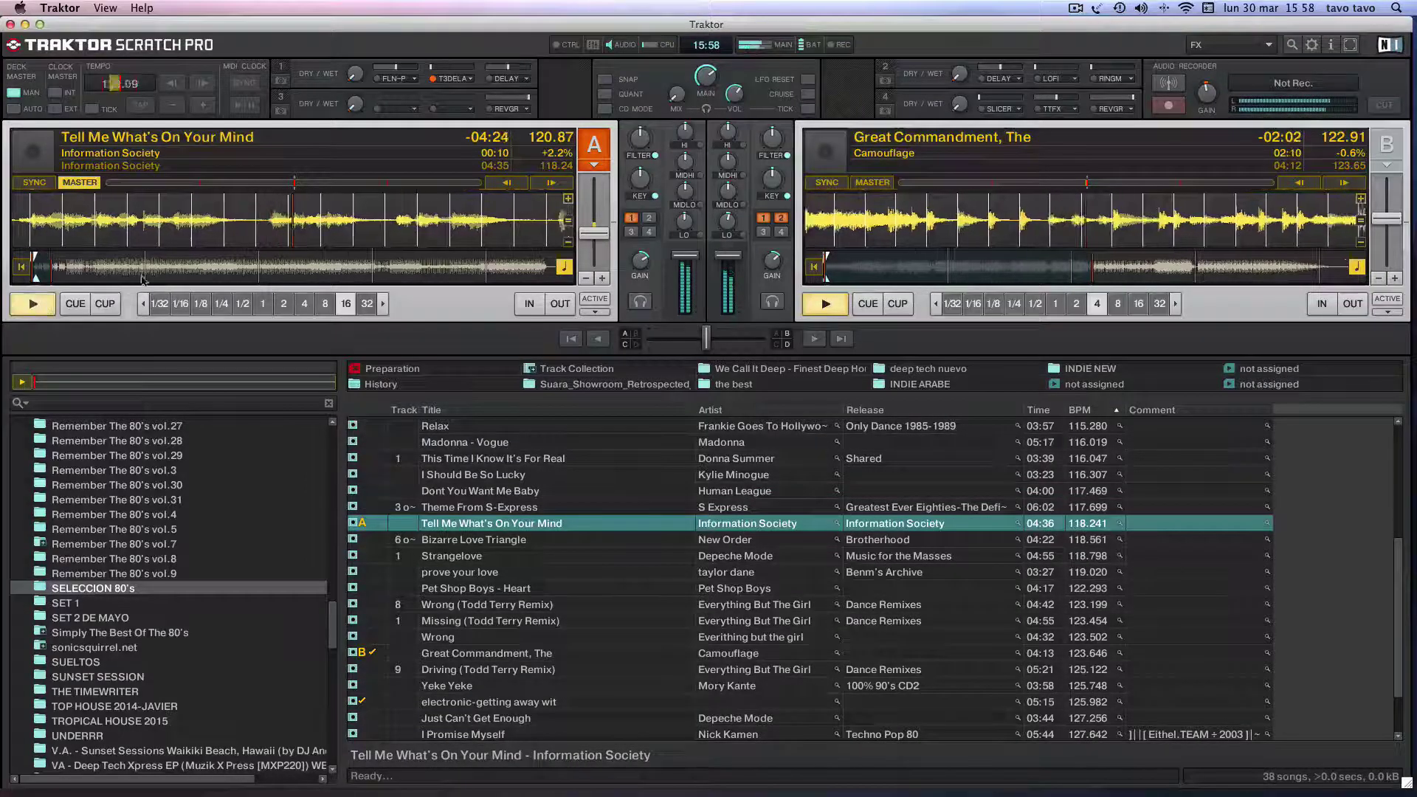
pyautogui.click(550, 183)
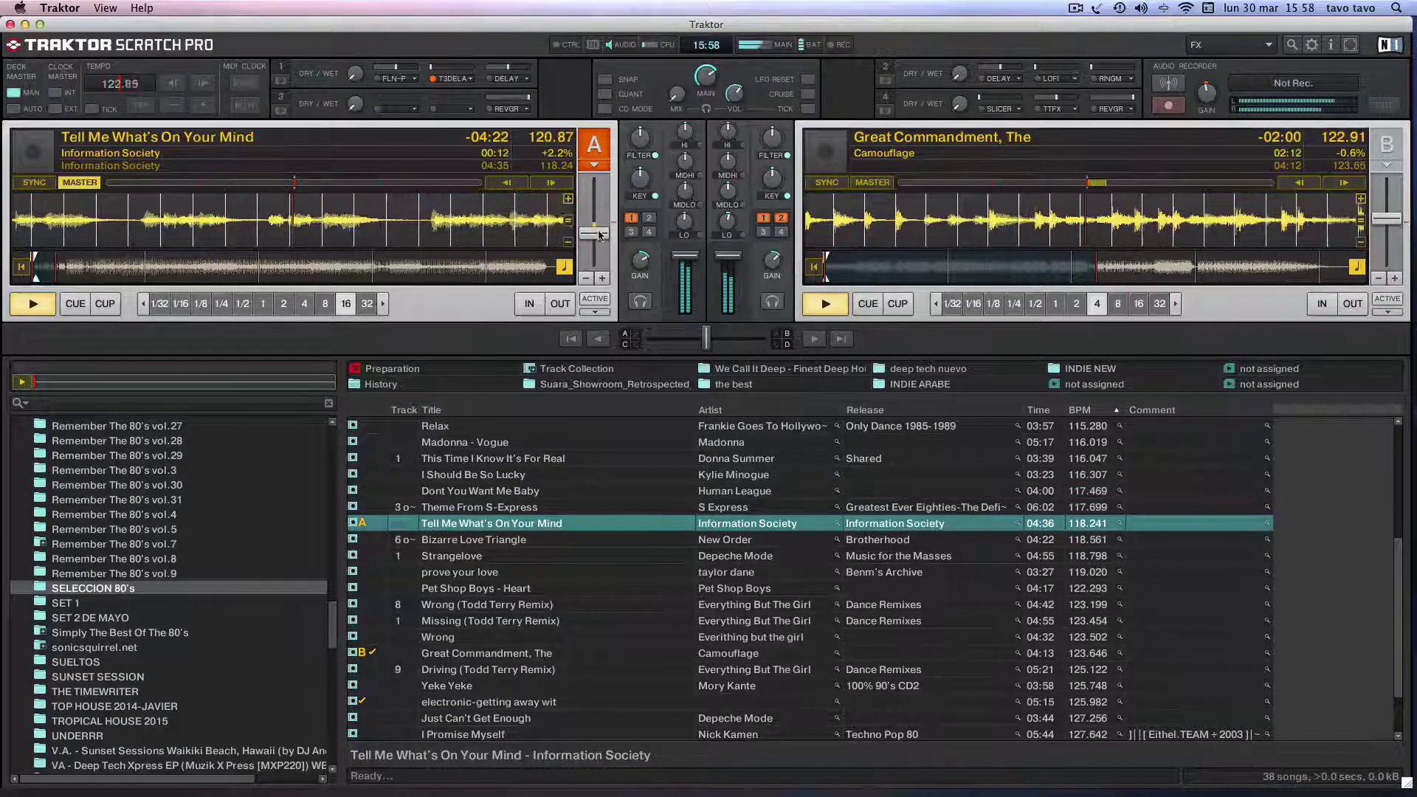
pyautogui.moveTo(599, 235); pyautogui.dragTo(594, 230)
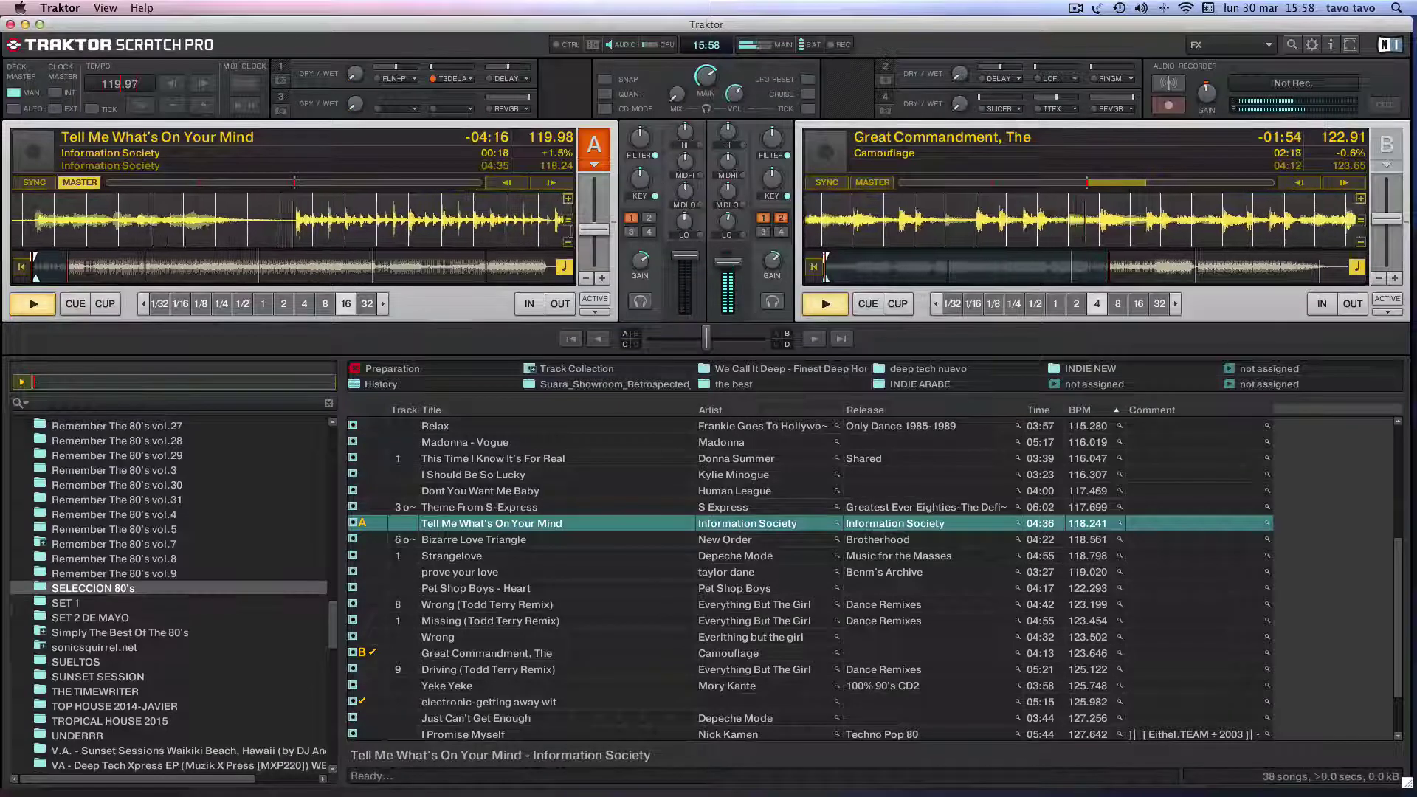
# Step: Fade deck B out completely and return its track to the cue point
pyautogui.moveTo(728, 262); pyautogui.dragTo(727, 309)
pyautogui.click(867, 304)
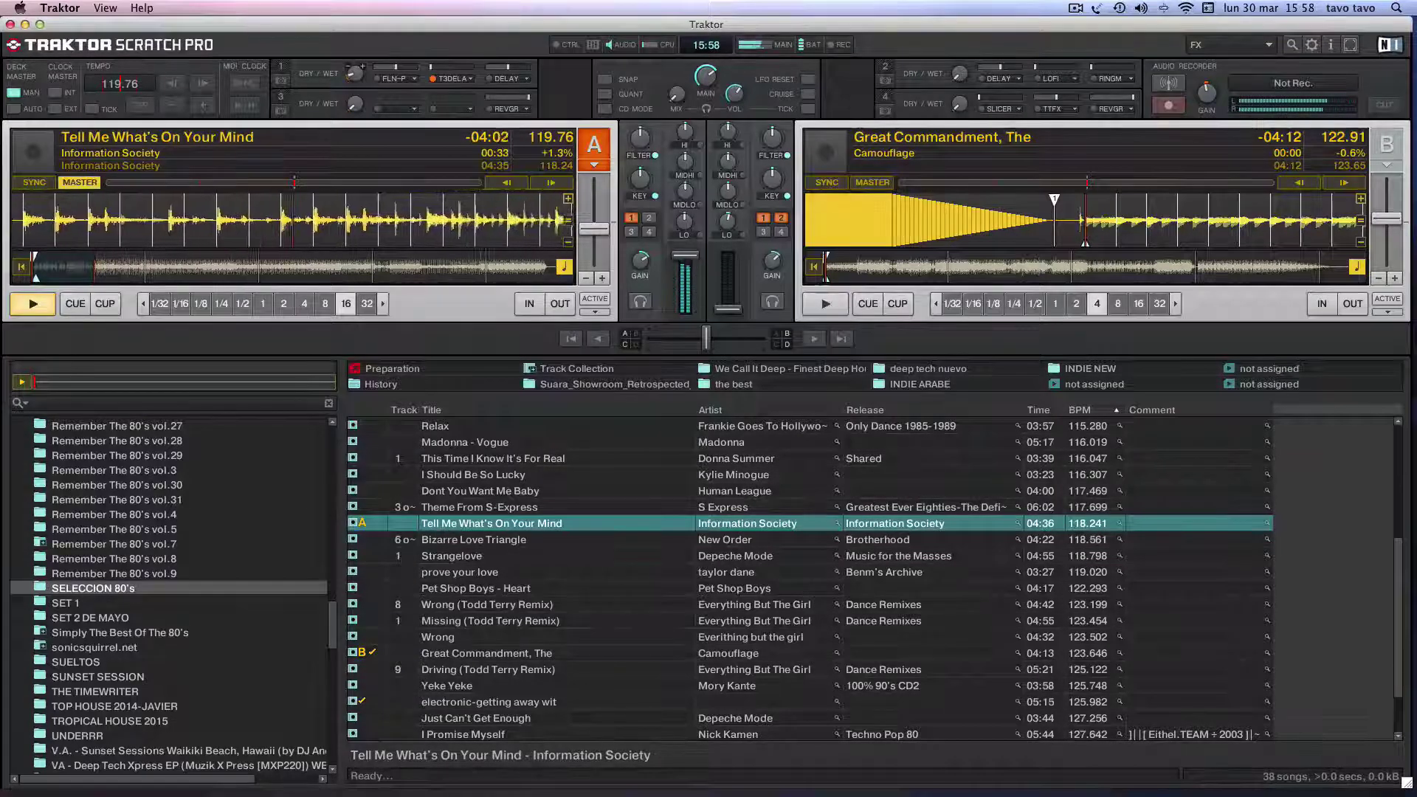
# Step: Turn down effect unit 1's dry/wet amount and try deck A's filter and low EQ on the playing track
pyautogui.moveTo(353, 77); pyautogui.dragTo(353, 103)
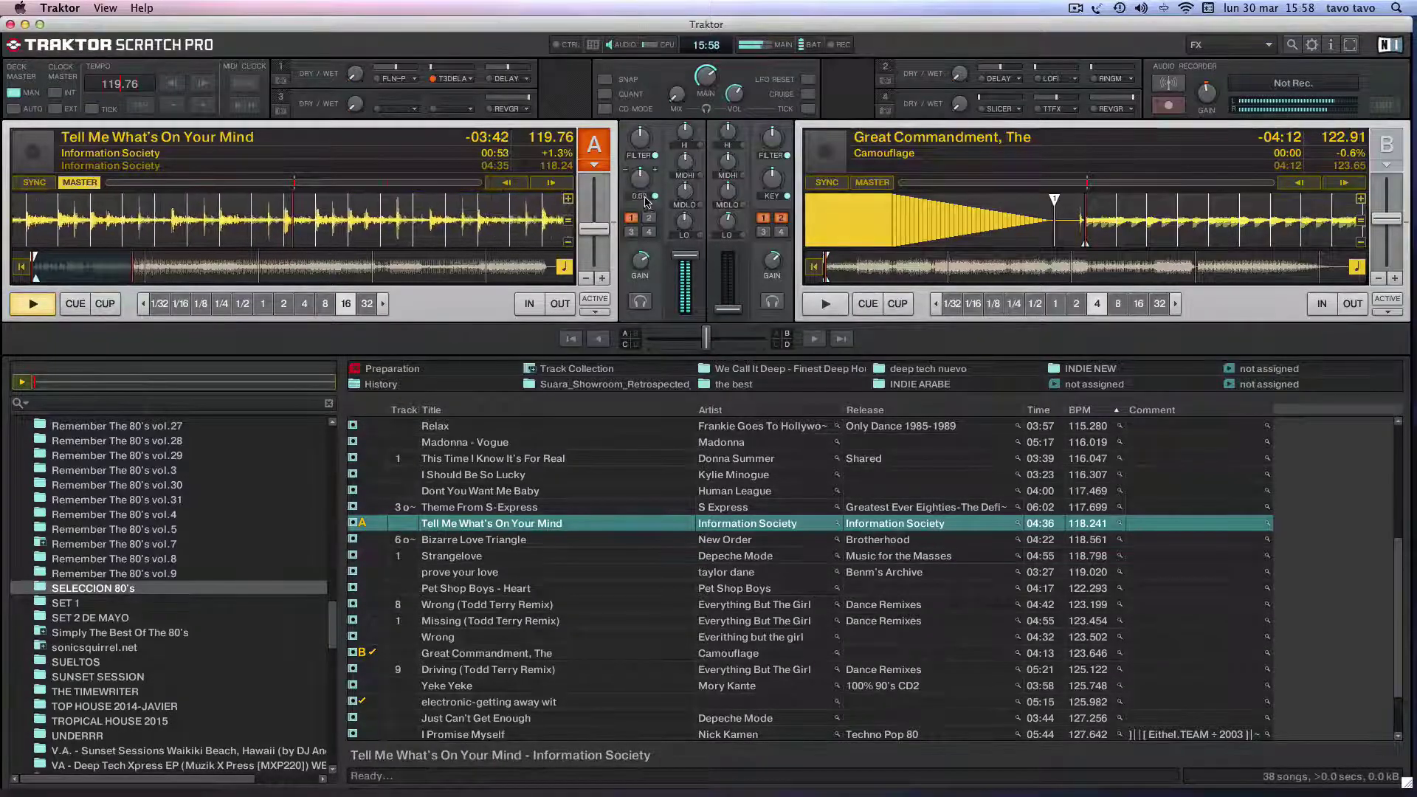
pyautogui.moveTo(708, 79)
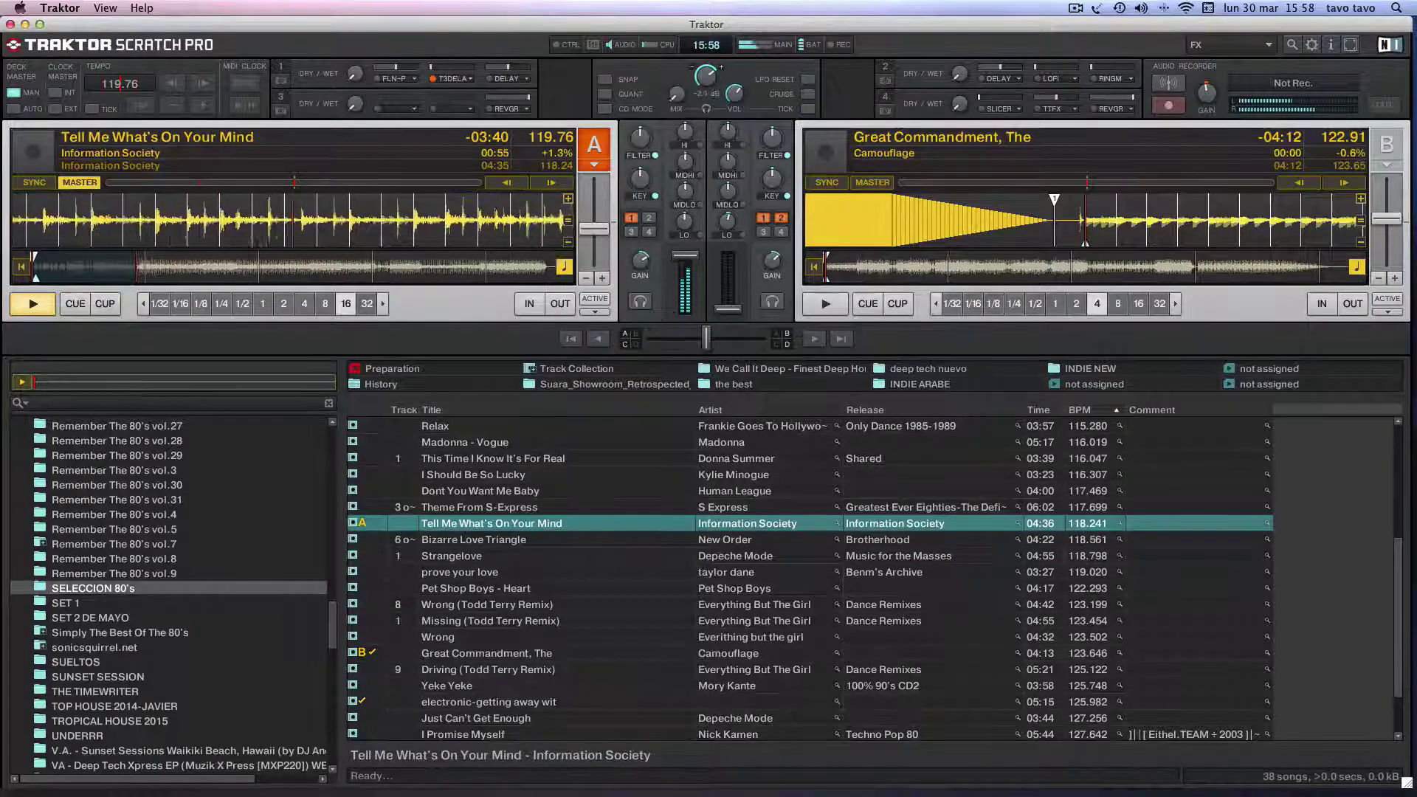
pyautogui.moveTo(640, 138)
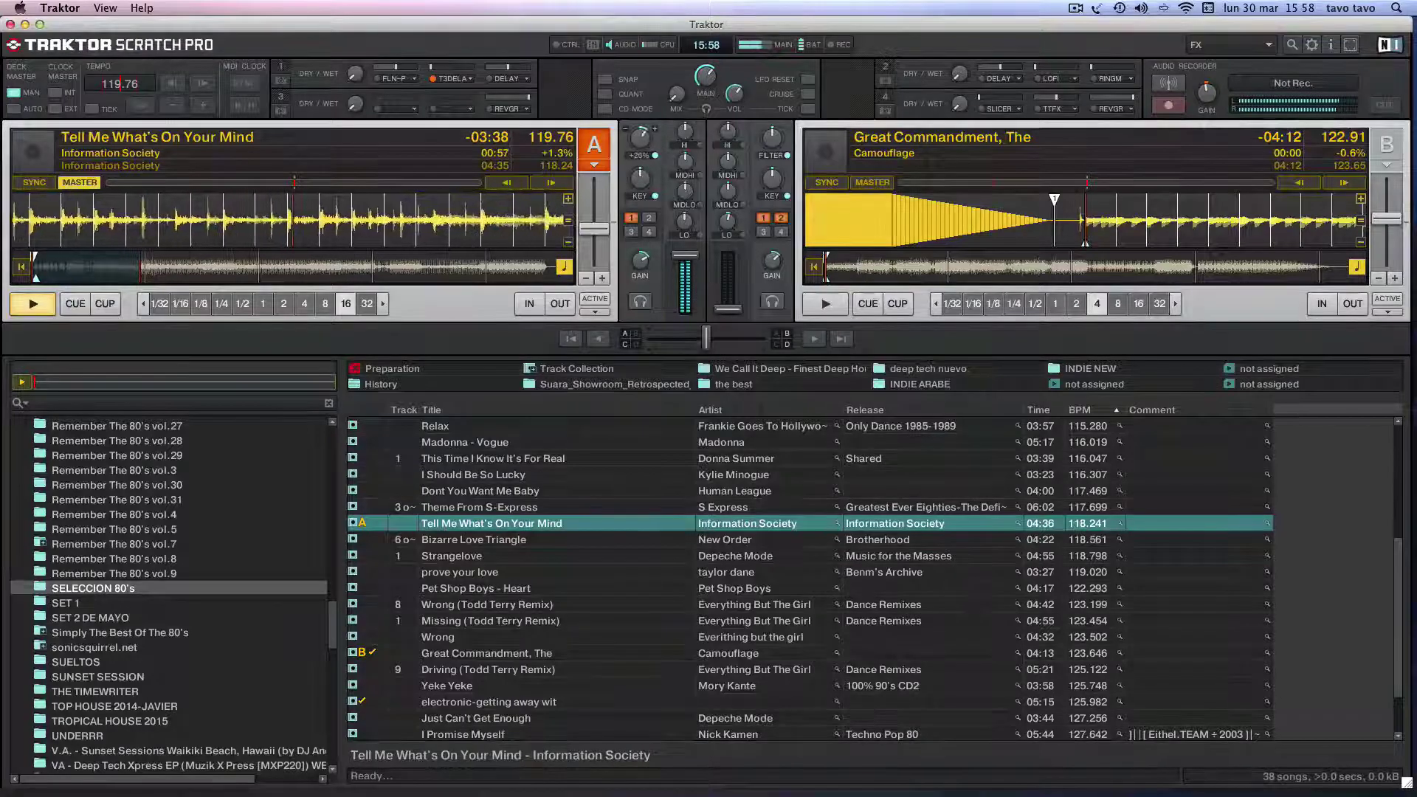
pyautogui.moveTo(640, 137); pyautogui.dragTo(640, 176)
pyautogui.moveTo(684, 221); pyautogui.dragTo(685, 214)
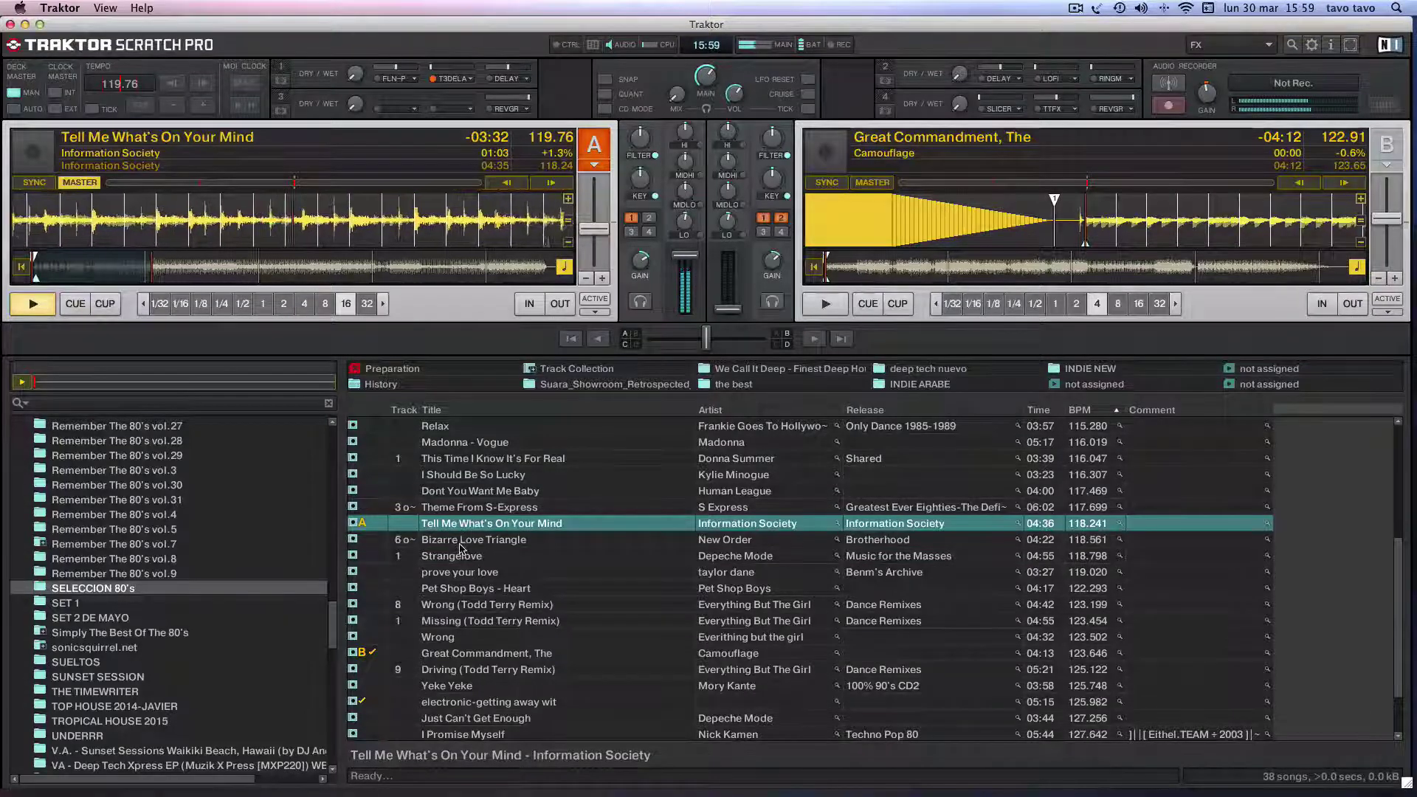
# Step: Load Bizarre Love Triangle into deck B, sync it to deck A's tempo, and align its first beat with the playhead
pyautogui.moveTo(459, 544); pyautogui.dragTo(1127, 233)
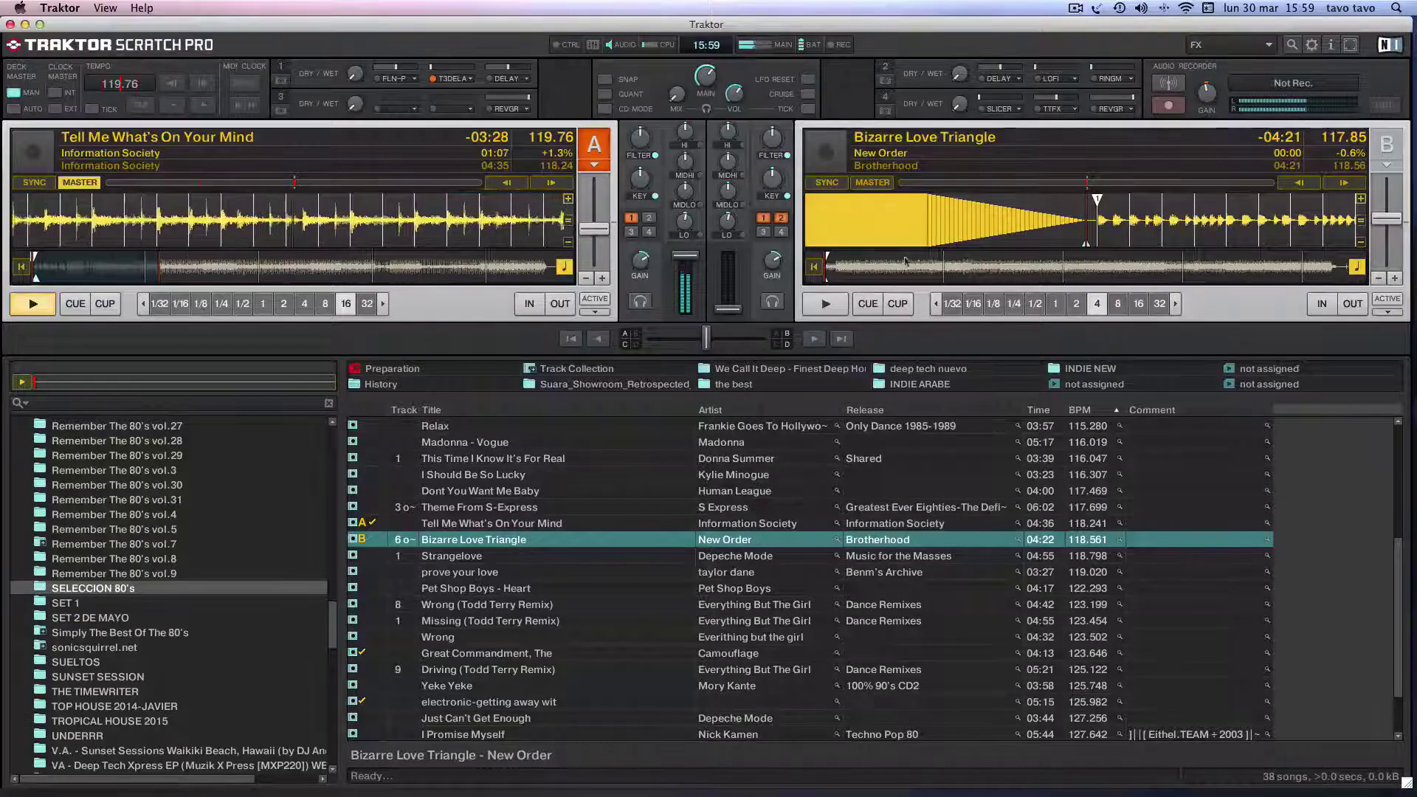
pyautogui.click(826, 183)
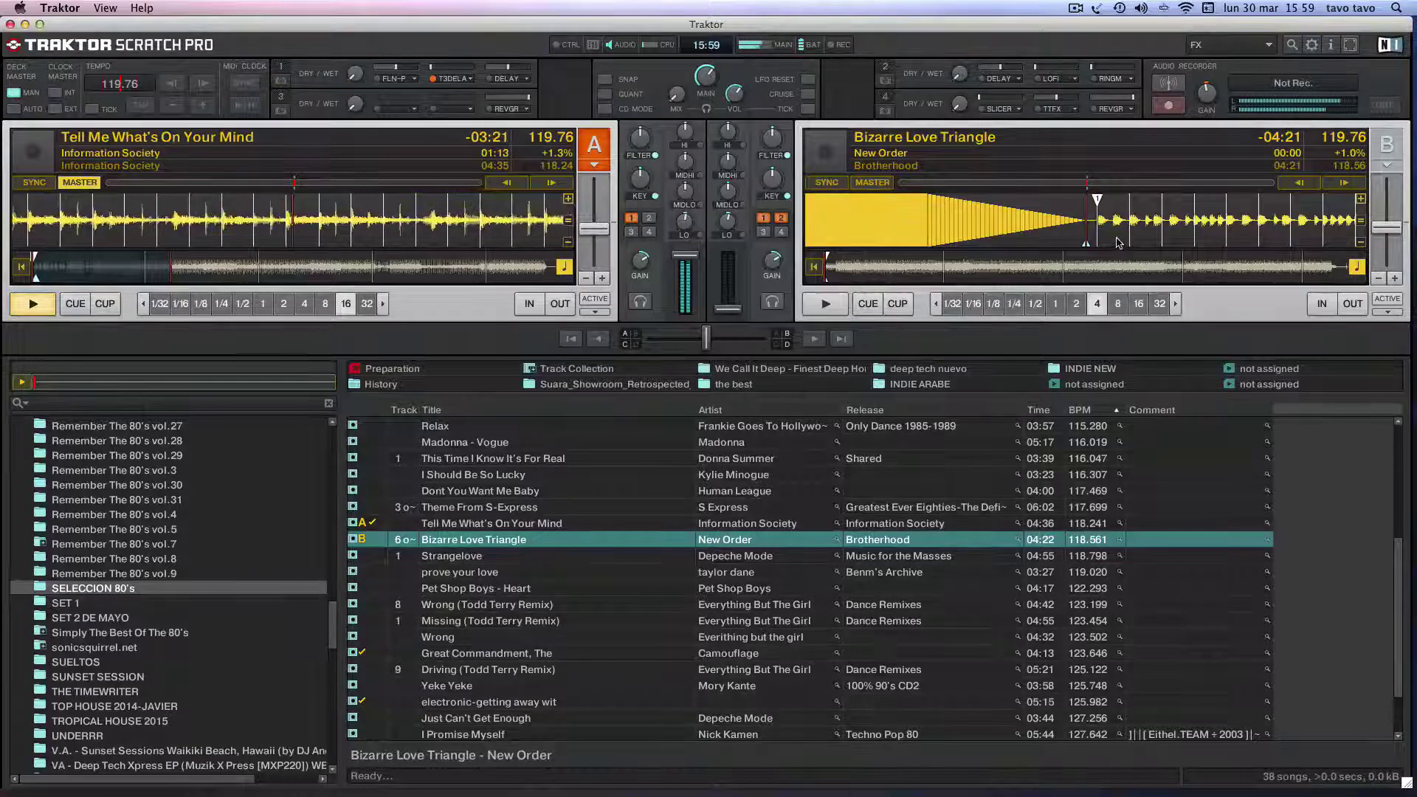
pyautogui.moveTo(1117, 238); pyautogui.dragTo(1091, 239)
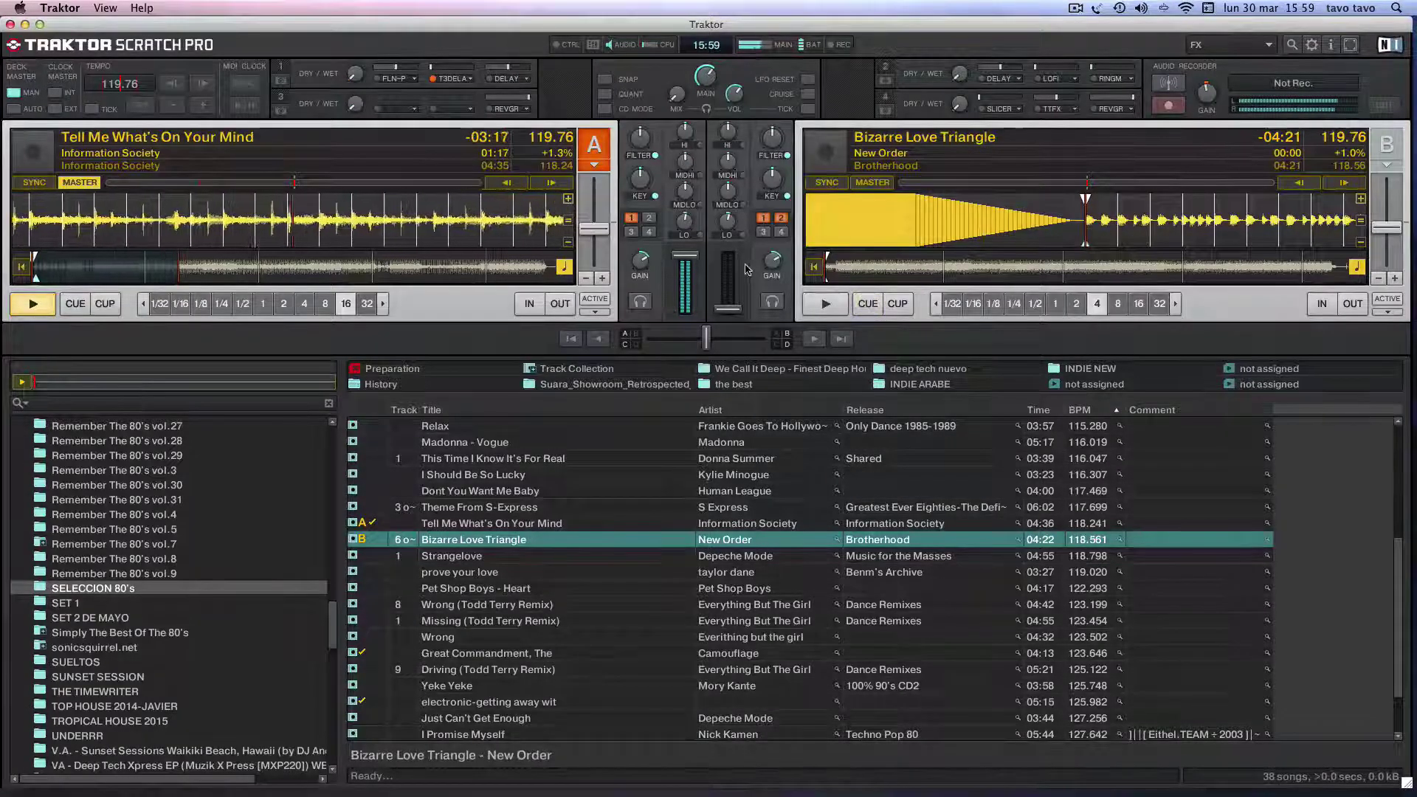
# Step: Raise deck B's channel volume and rehearse launching Bizarre Love Triangle from its cue point in time with deck A
pyautogui.moveTo(727, 309); pyautogui.dragTo(727, 255)
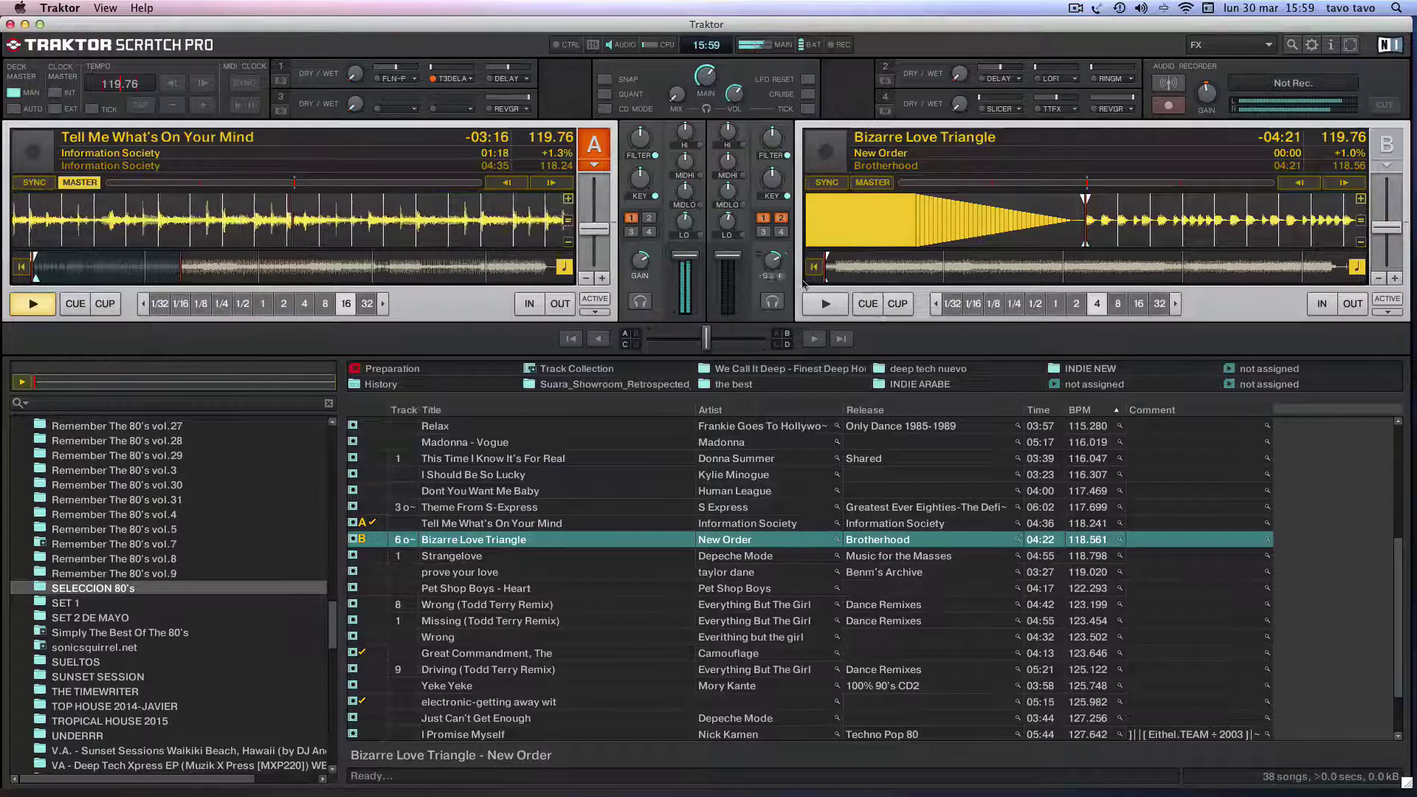
pyautogui.click(862, 308)
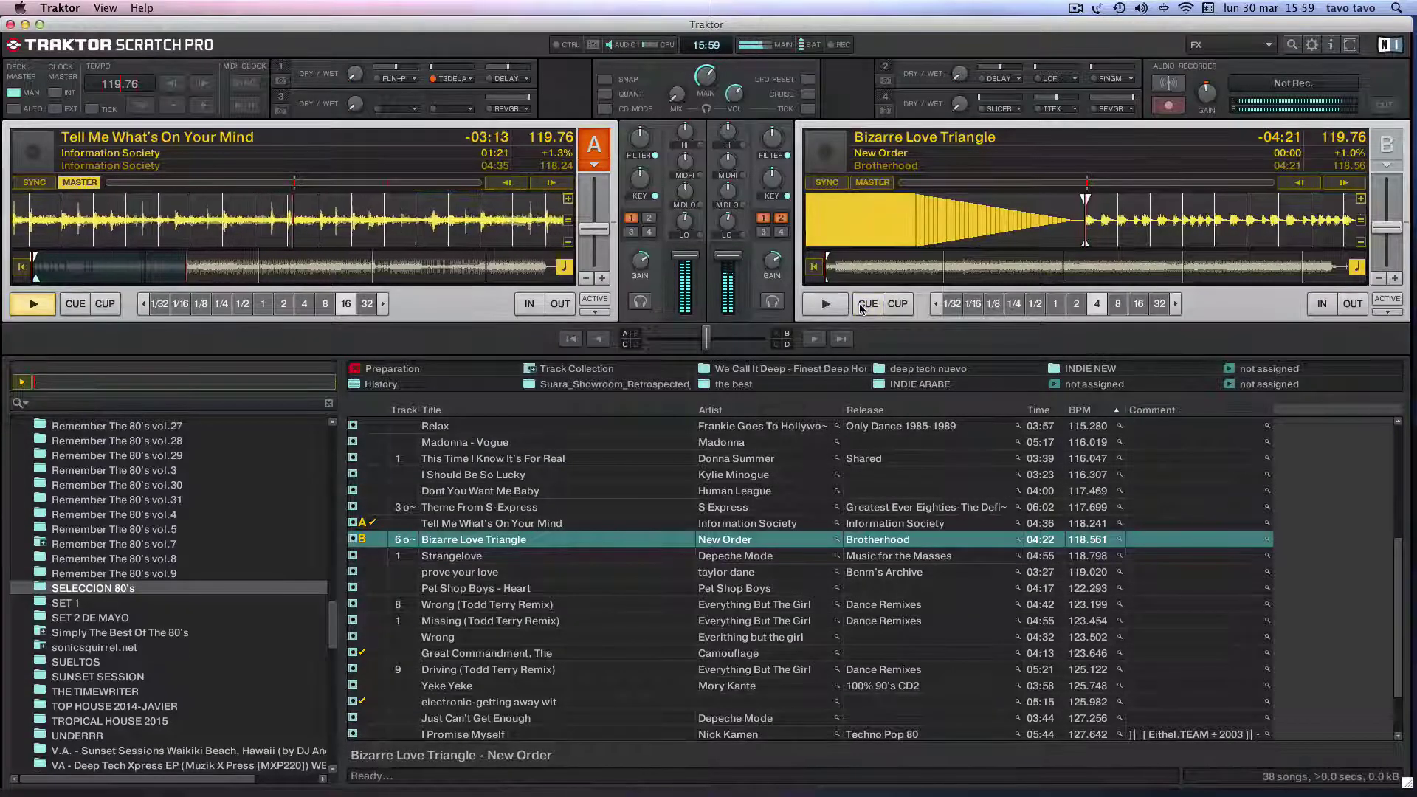
pyautogui.click(862, 309)
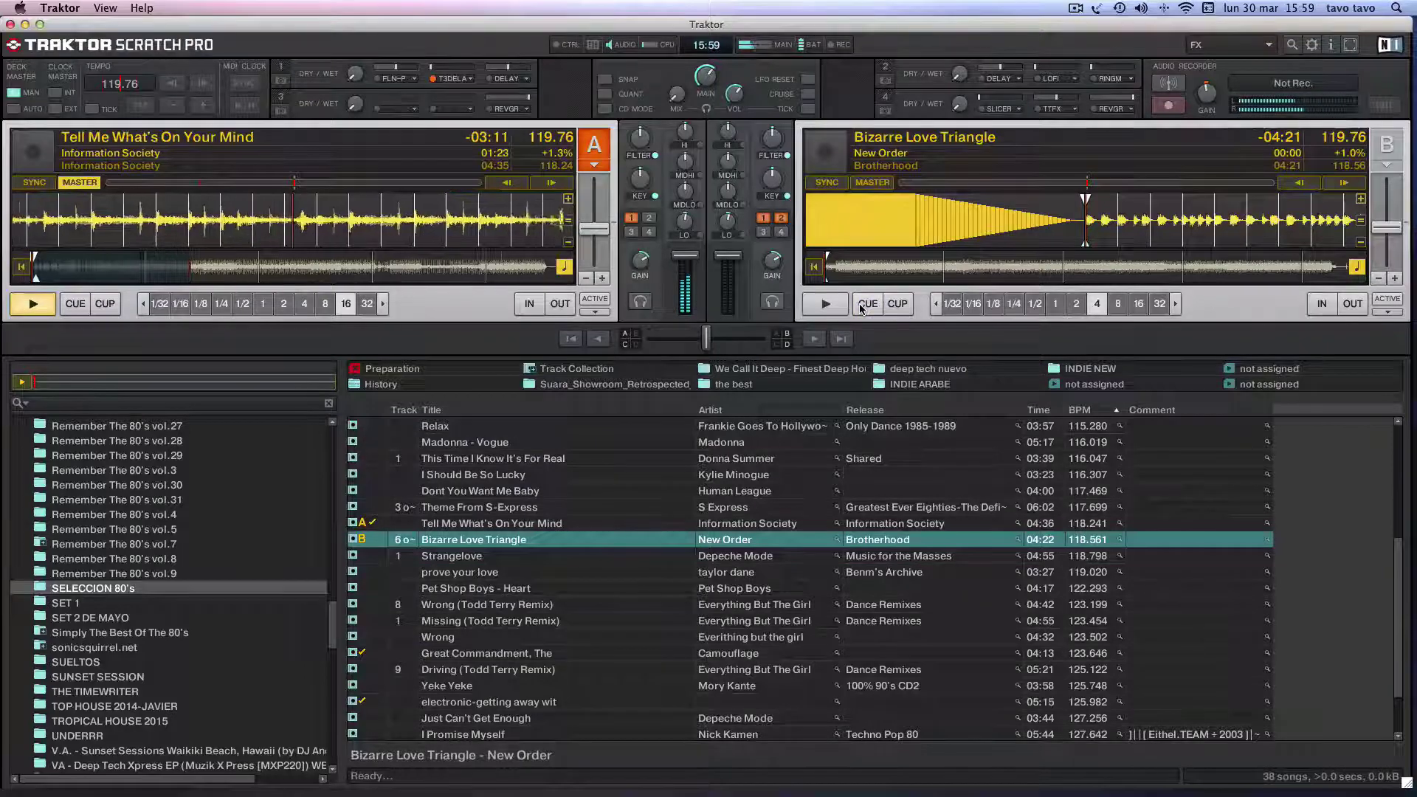
pyautogui.click(862, 308)
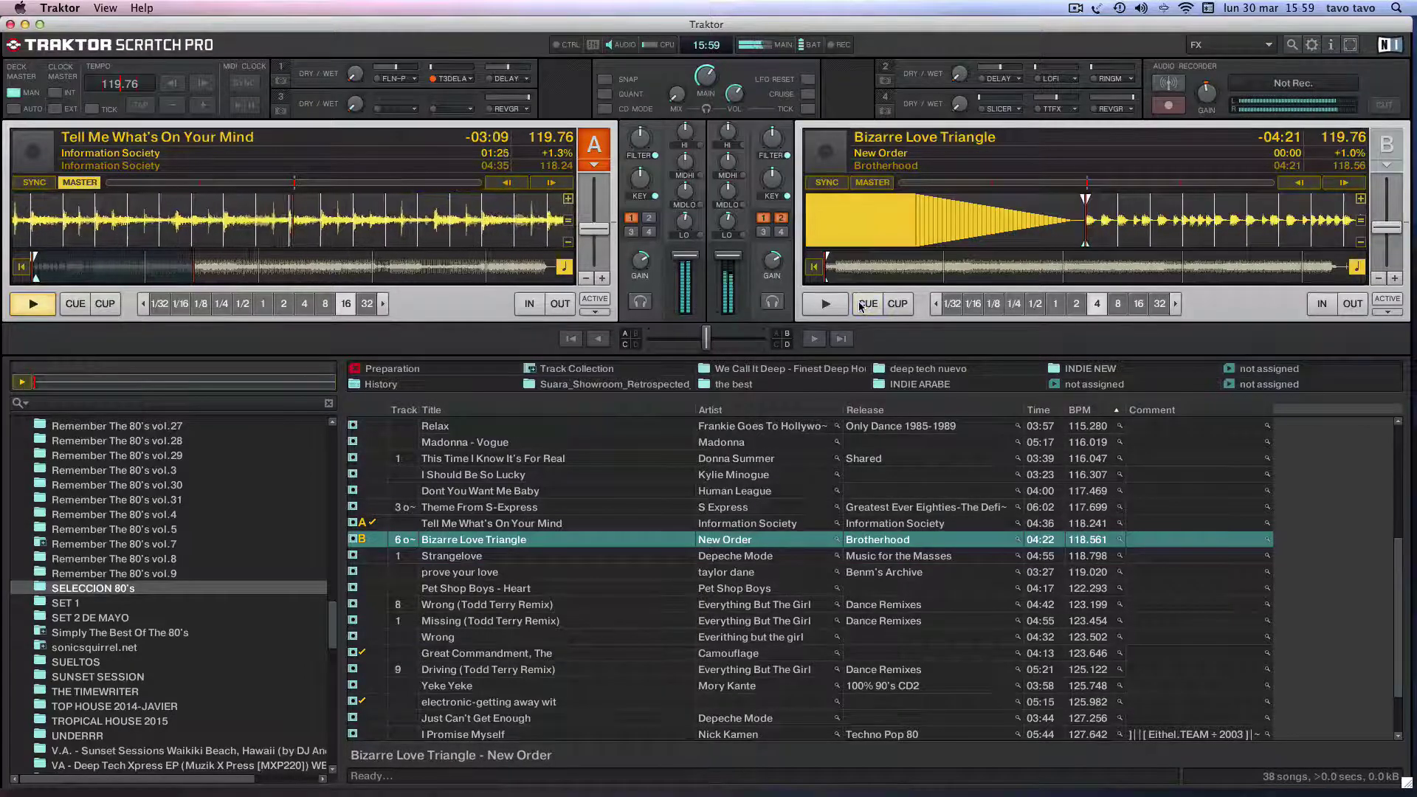
pyautogui.click(861, 307)
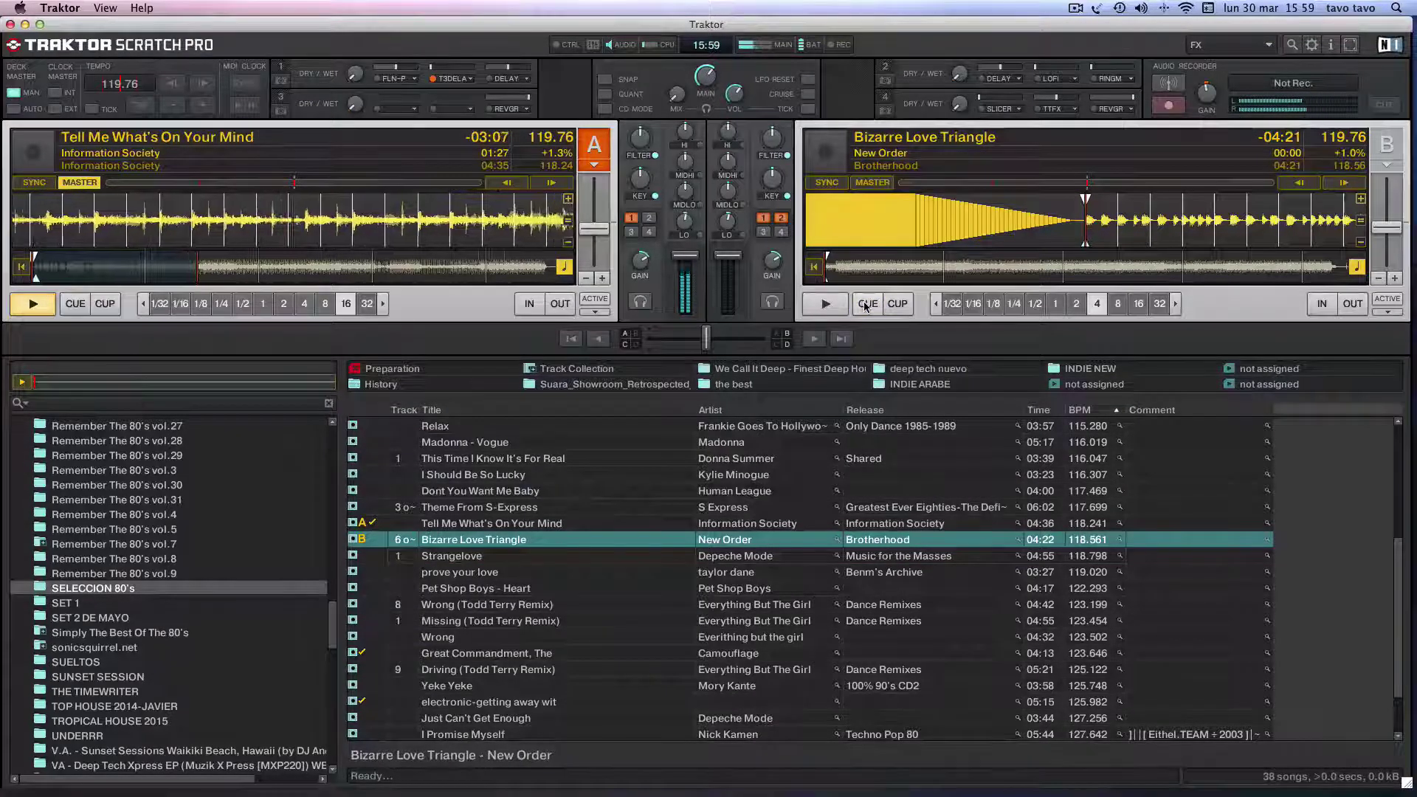
pyautogui.click(866, 307)
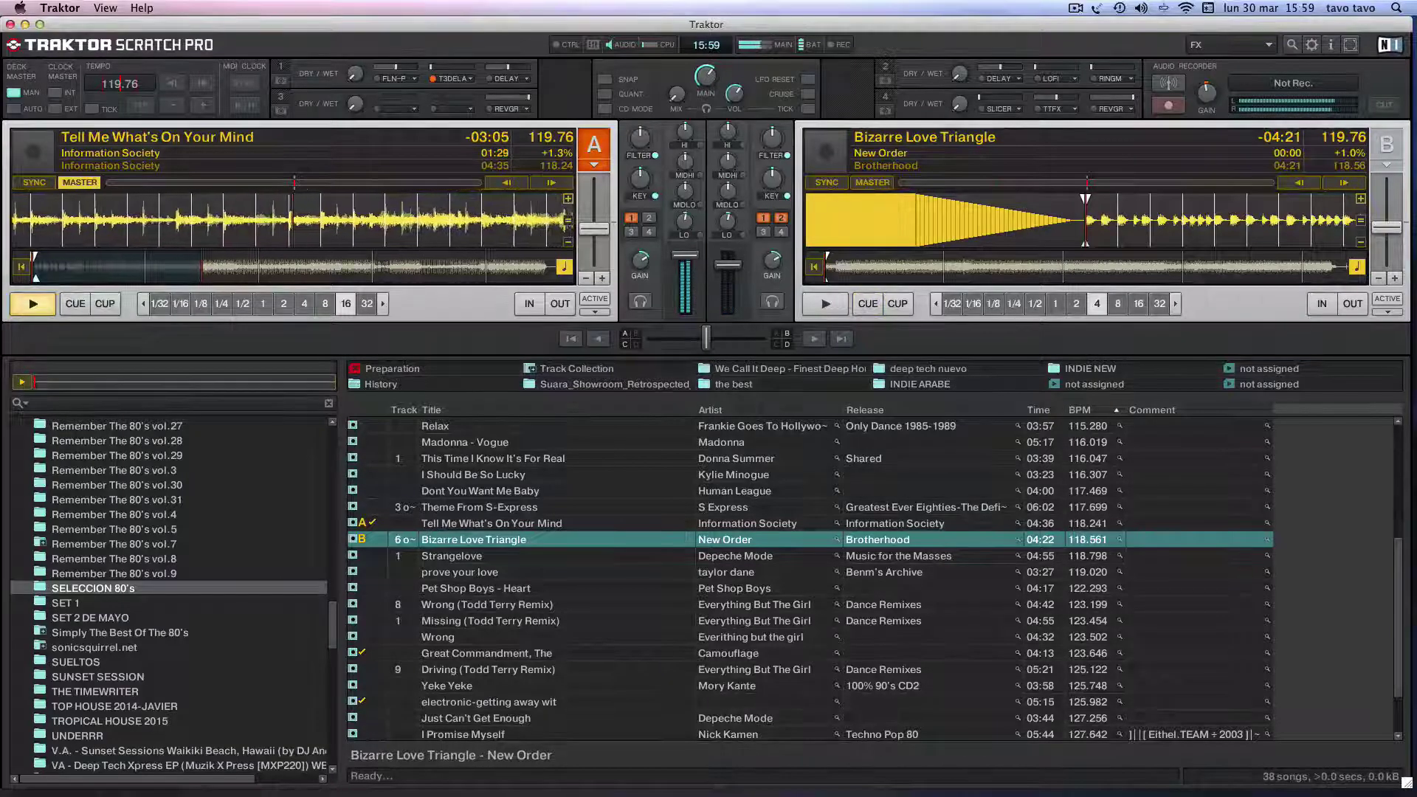
pyautogui.click(860, 308)
pyautogui.click(860, 309)
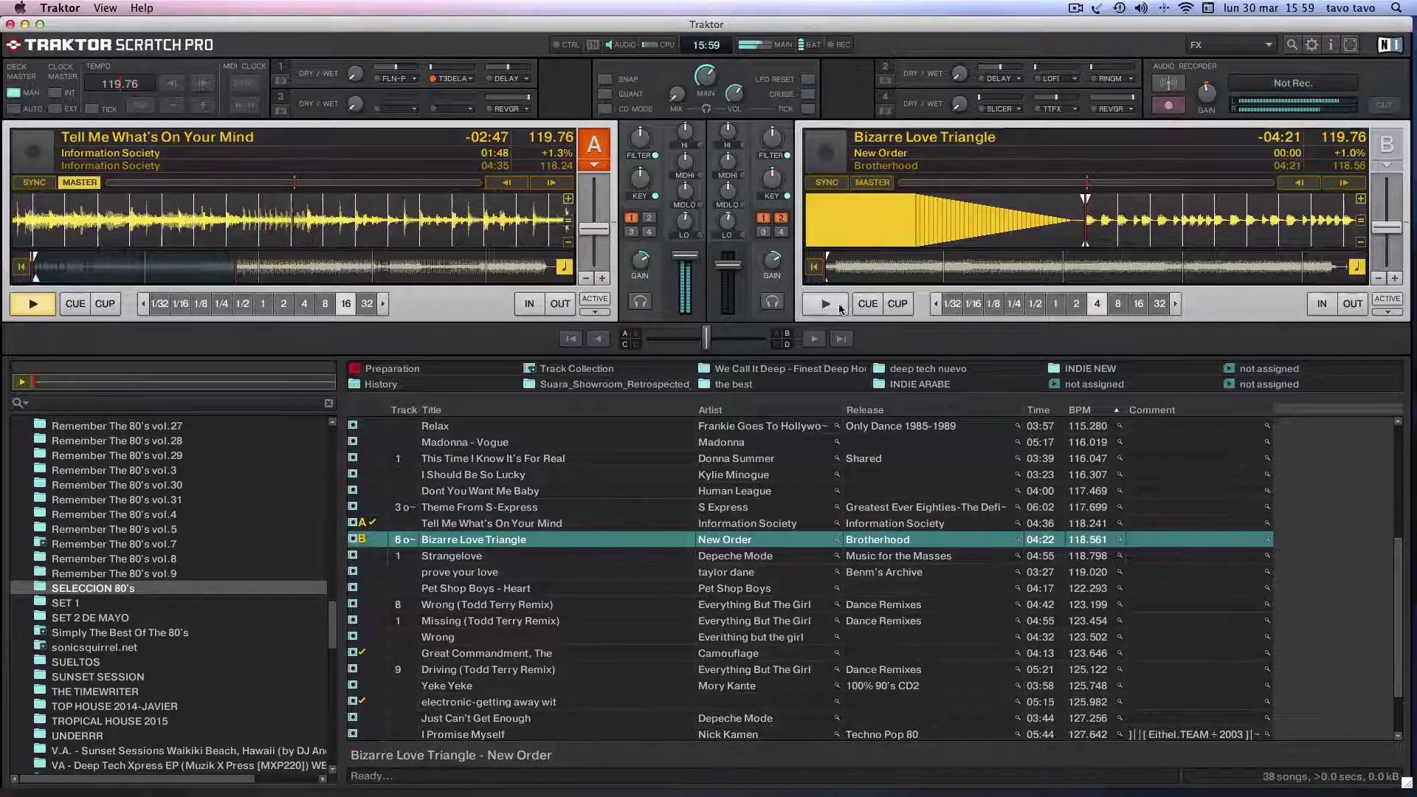
# Step: Launch deck B with a forward nudge, and fade deck A out completely, returning its track to the cue point
pyautogui.click(838, 305)
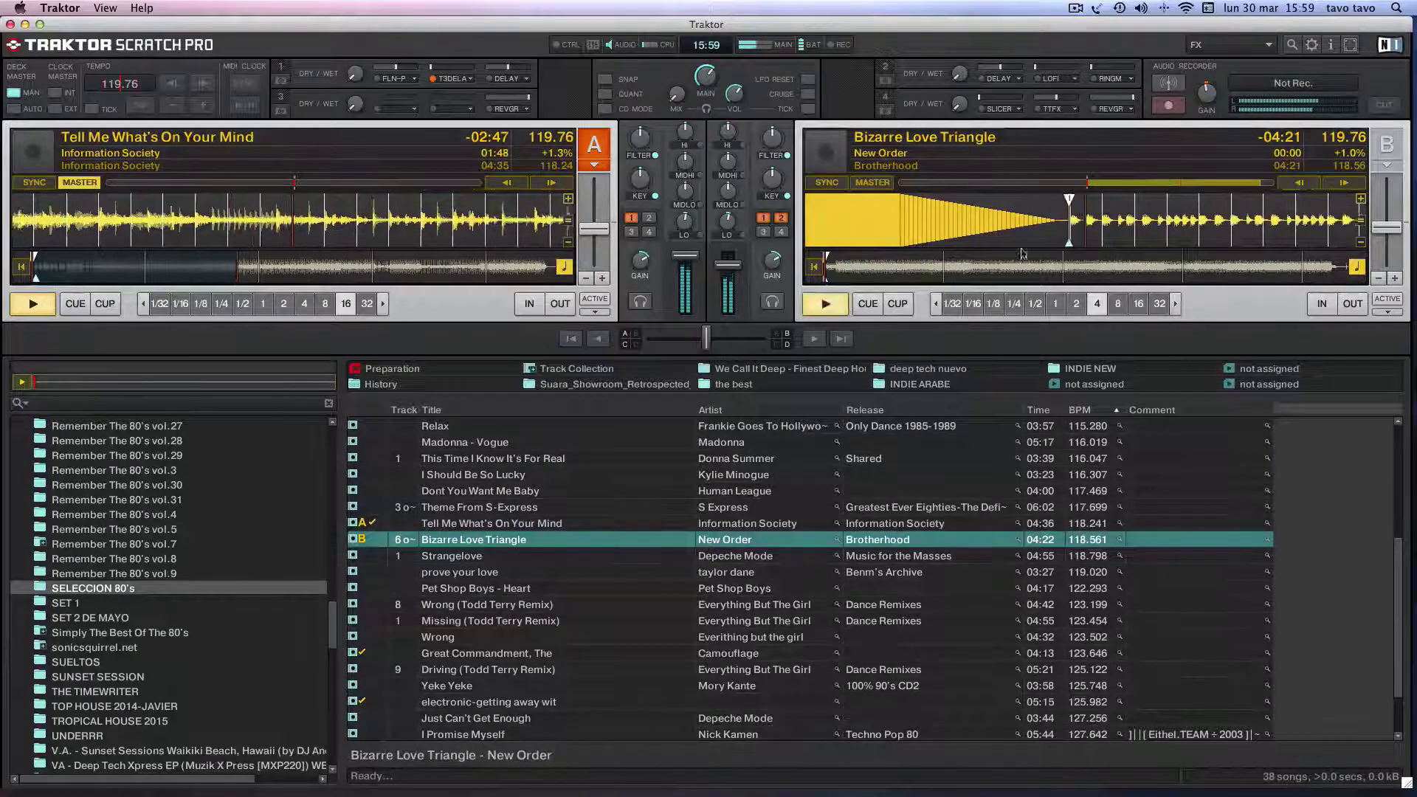
pyautogui.click(1341, 186)
pyautogui.moveTo(732, 267); pyautogui.dragTo(686, 308)
pyautogui.click(75, 303)
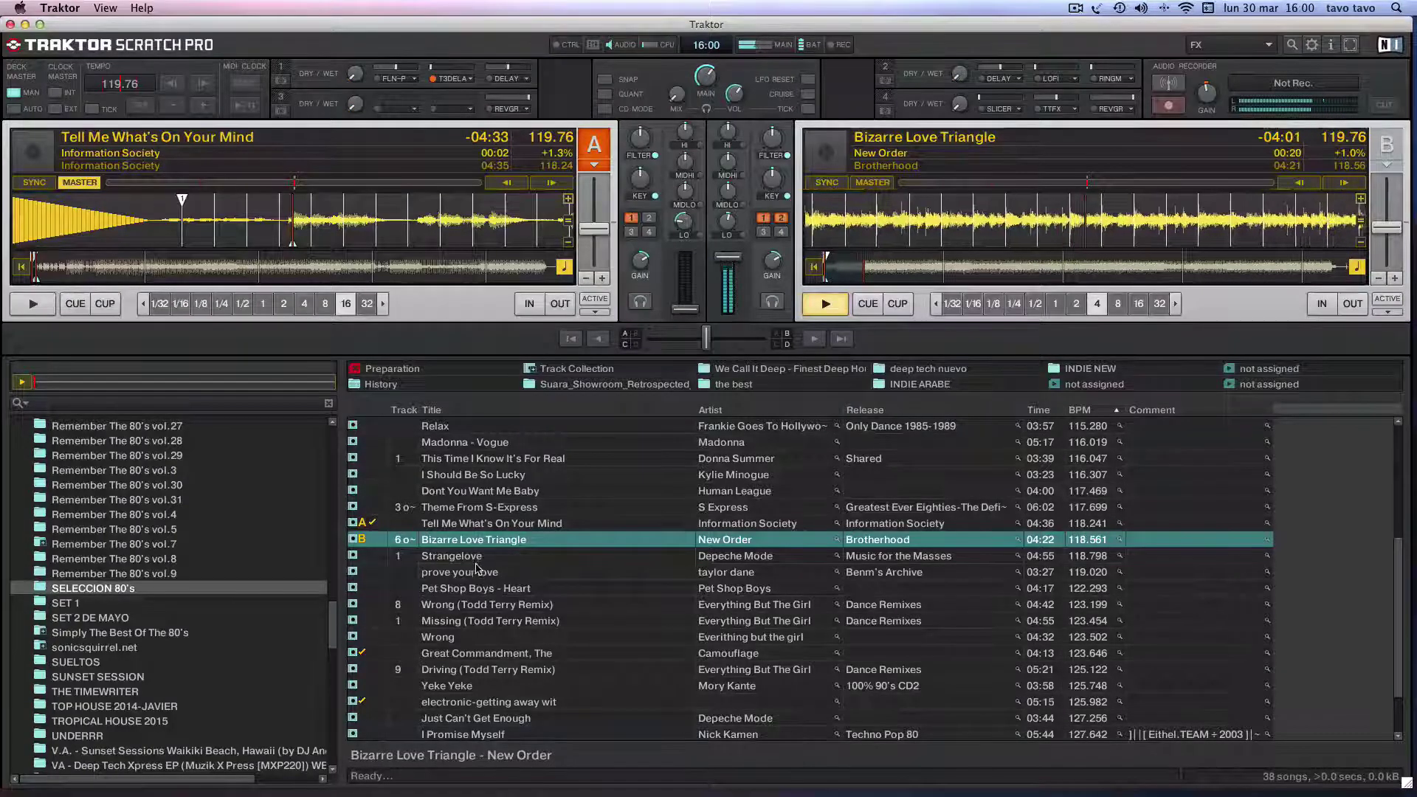
# Step: Try Strangelove on deck A, playing it against deck B from the beat about 18 seconds in and pausing it again
pyautogui.moveTo(477, 561); pyautogui.dragTo(319, 231)
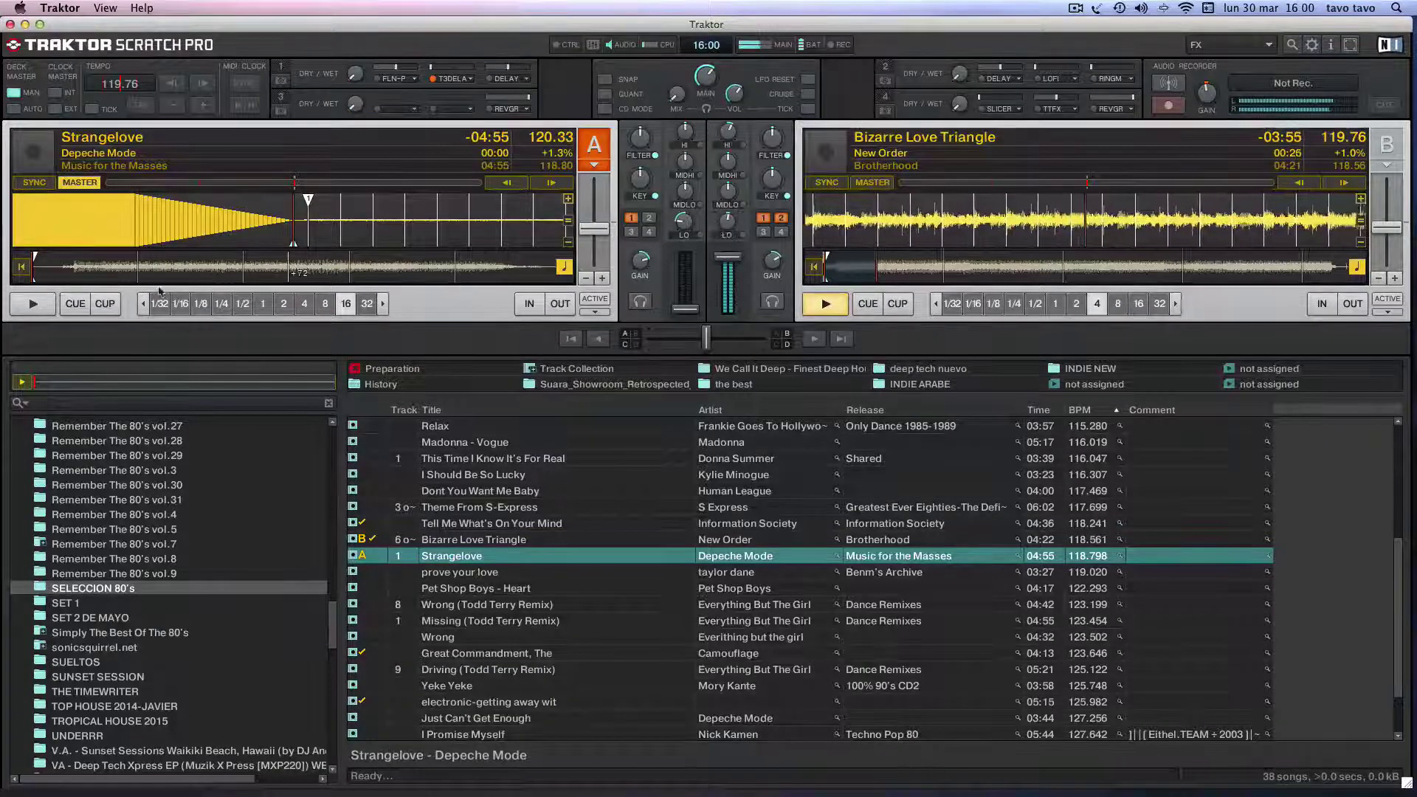
pyautogui.click(65, 267)
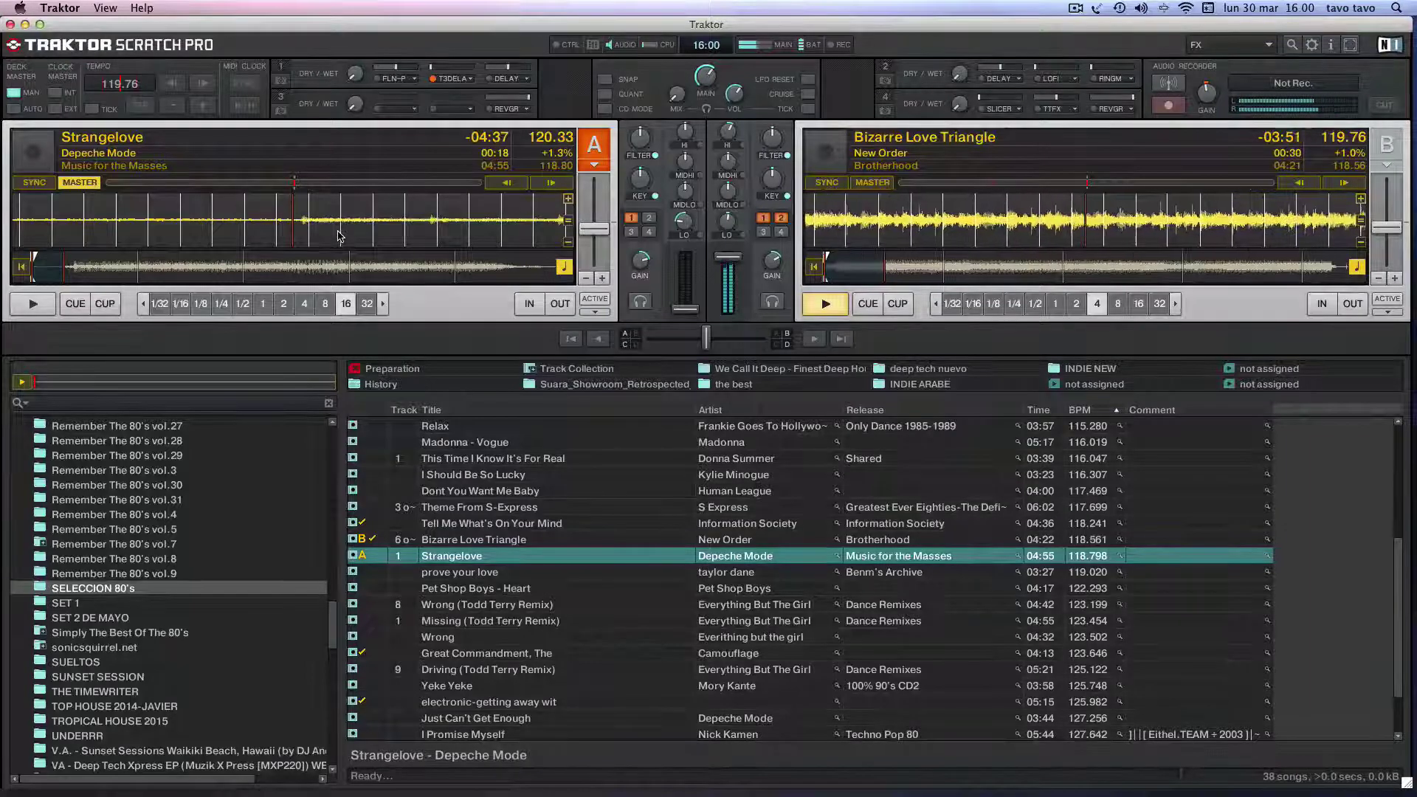
pyautogui.moveTo(338, 236); pyautogui.dragTo(327, 236)
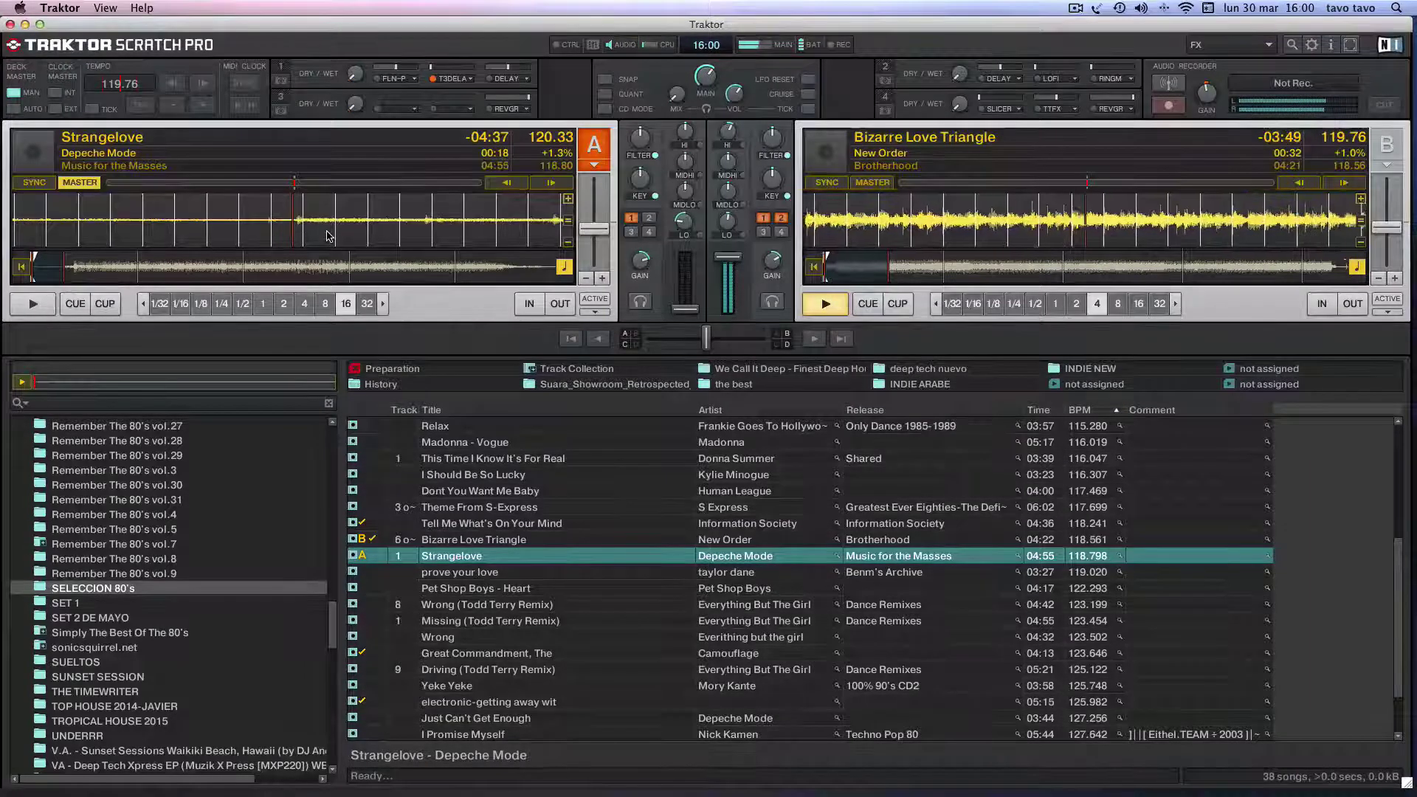
pyautogui.click(42, 303)
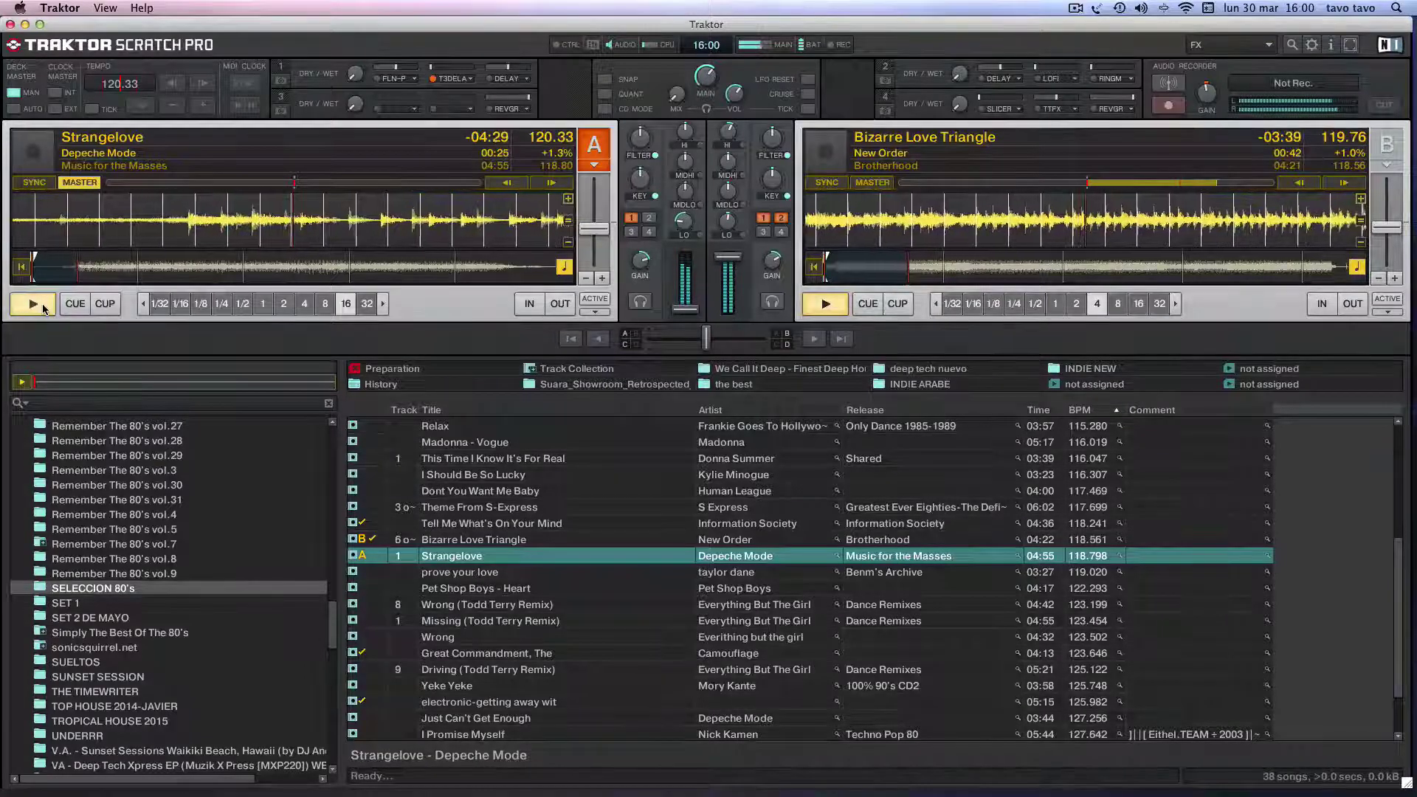
pyautogui.click(43, 306)
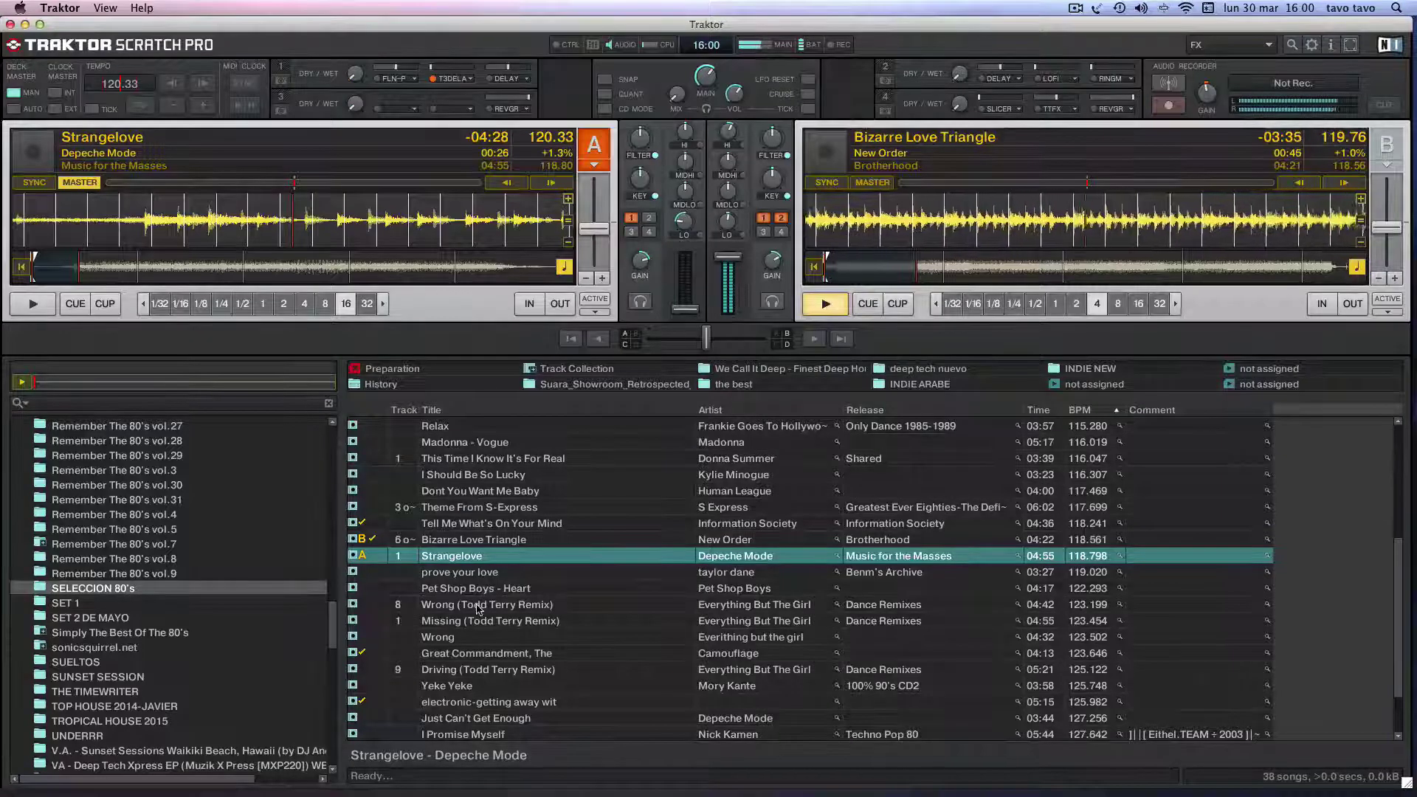
# Step: Load Wrong (Todd Terry Remix) into deck A and set its cue point on the first beat
pyautogui.moveTo(479, 604); pyautogui.dragTo(311, 225)
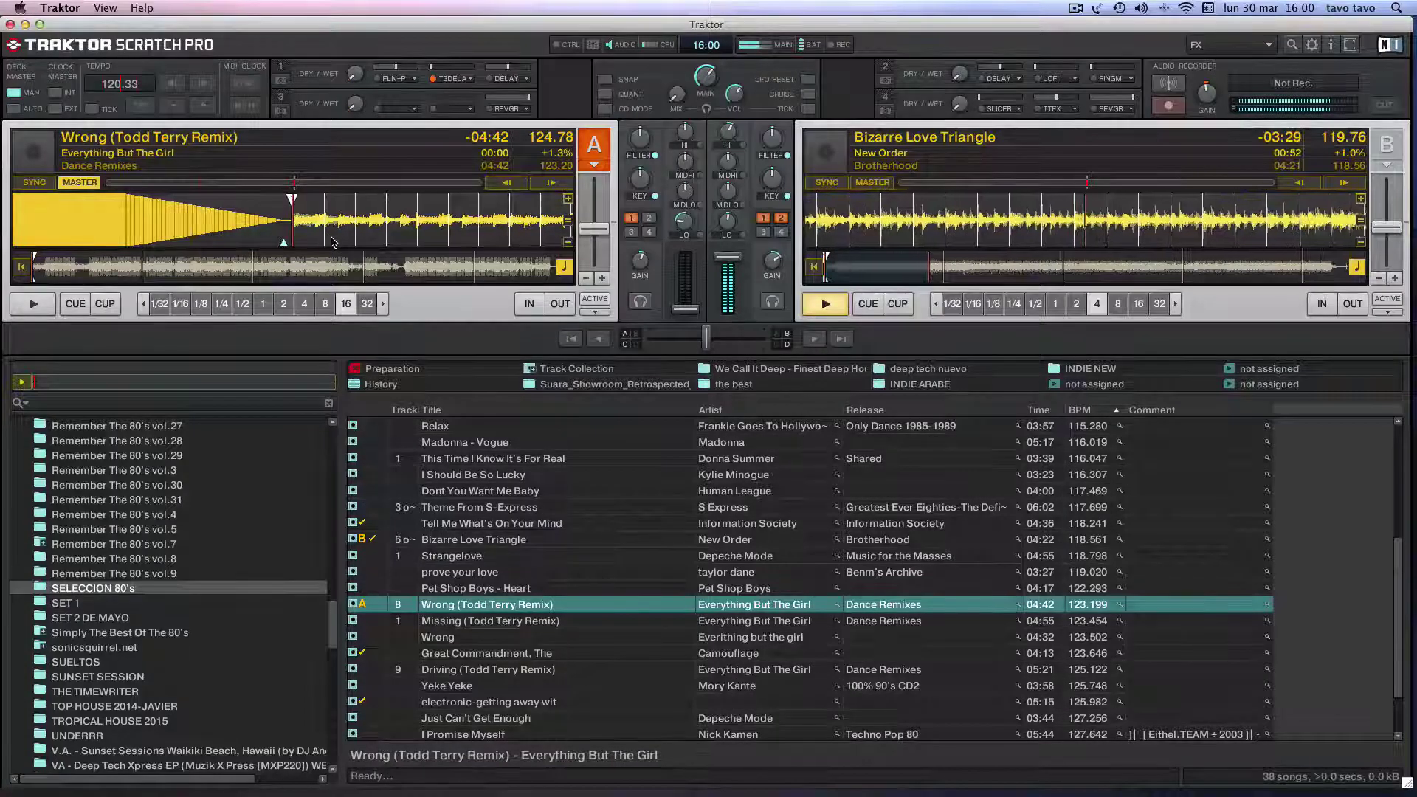
pyautogui.click(84, 302)
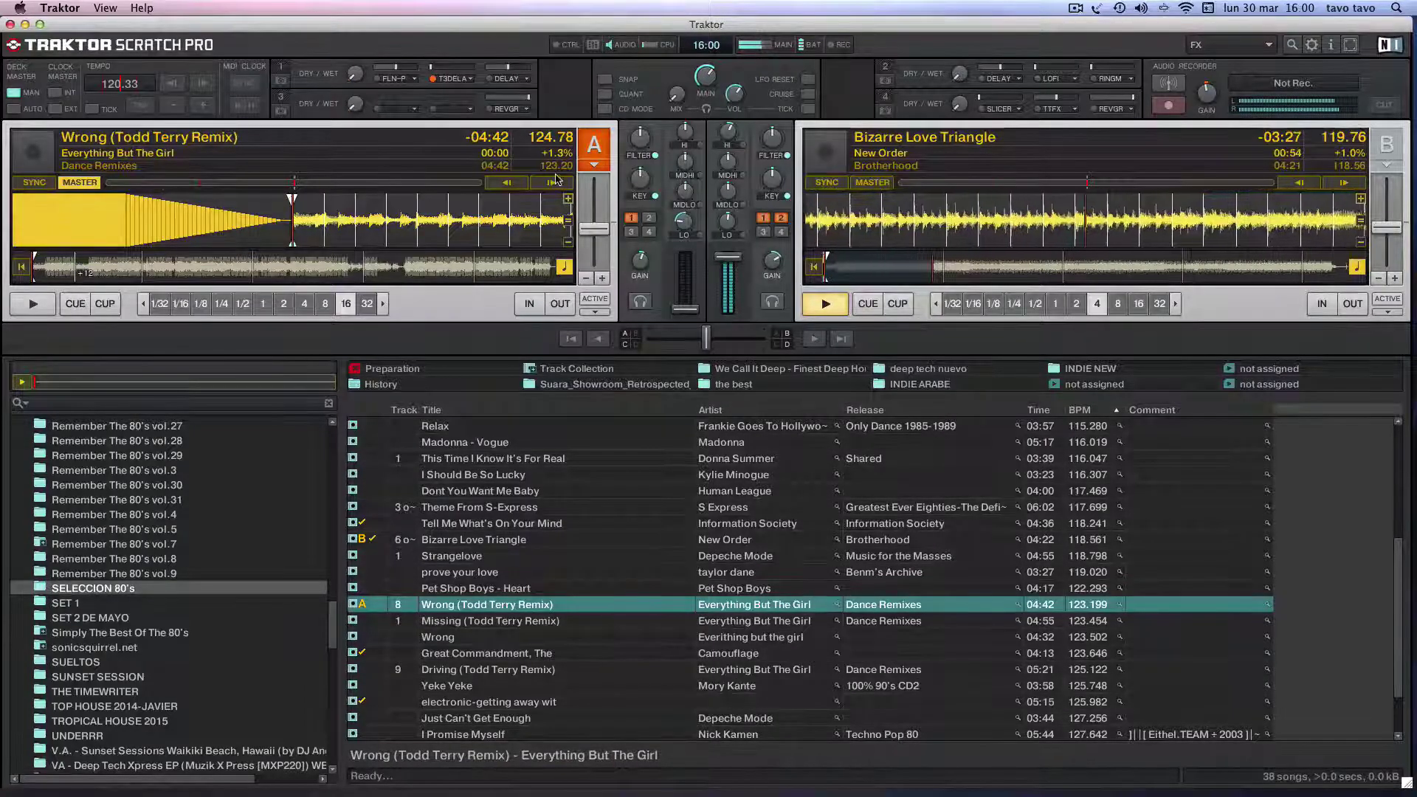
# Step: Match the two decks' tempos manually, setting deck A to 121.07 BPM and deck B to 121.05 BPM
pyautogui.doubleClick(593, 227)
pyautogui.moveTo(1385, 227); pyautogui.dragTo(1385, 228)
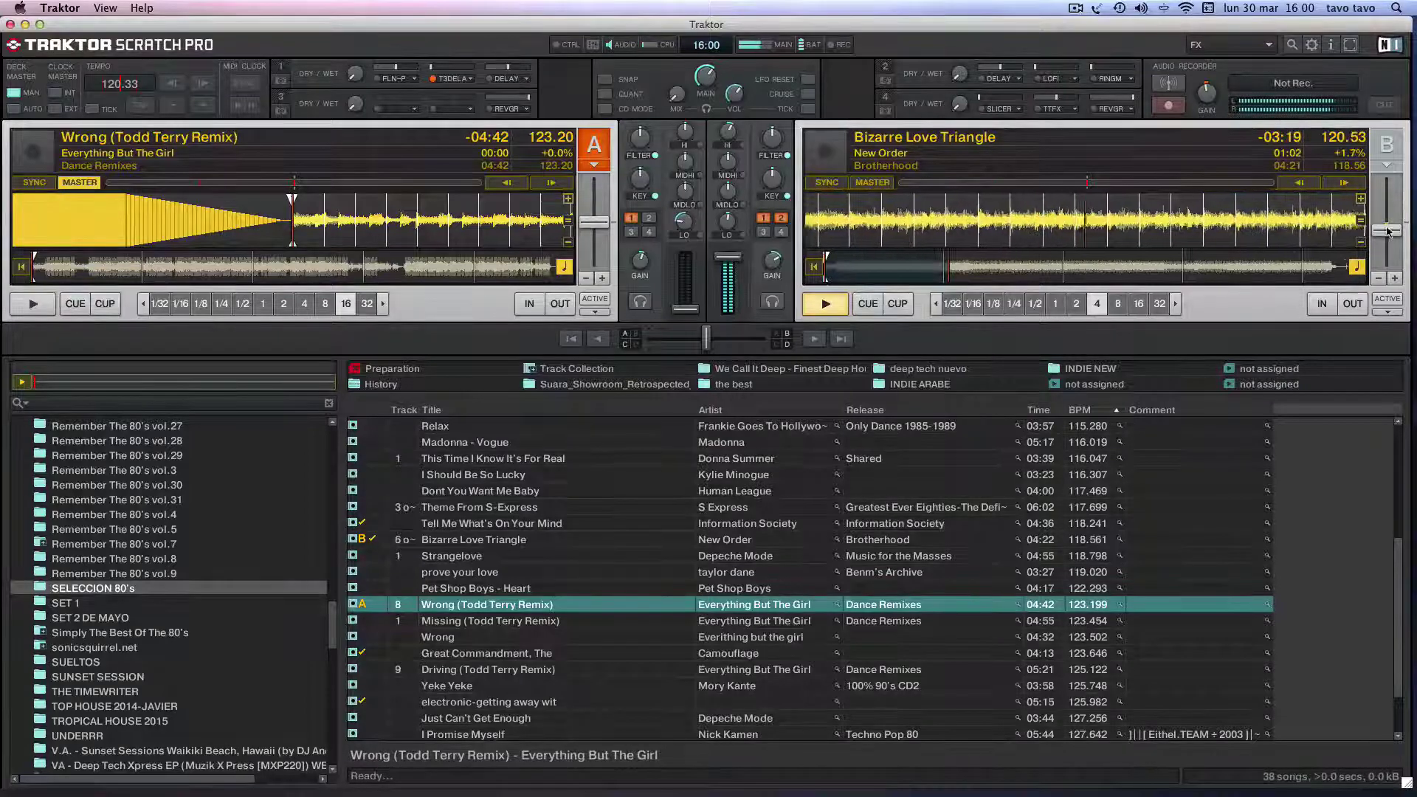
pyautogui.moveTo(599, 223); pyautogui.dragTo(594, 213)
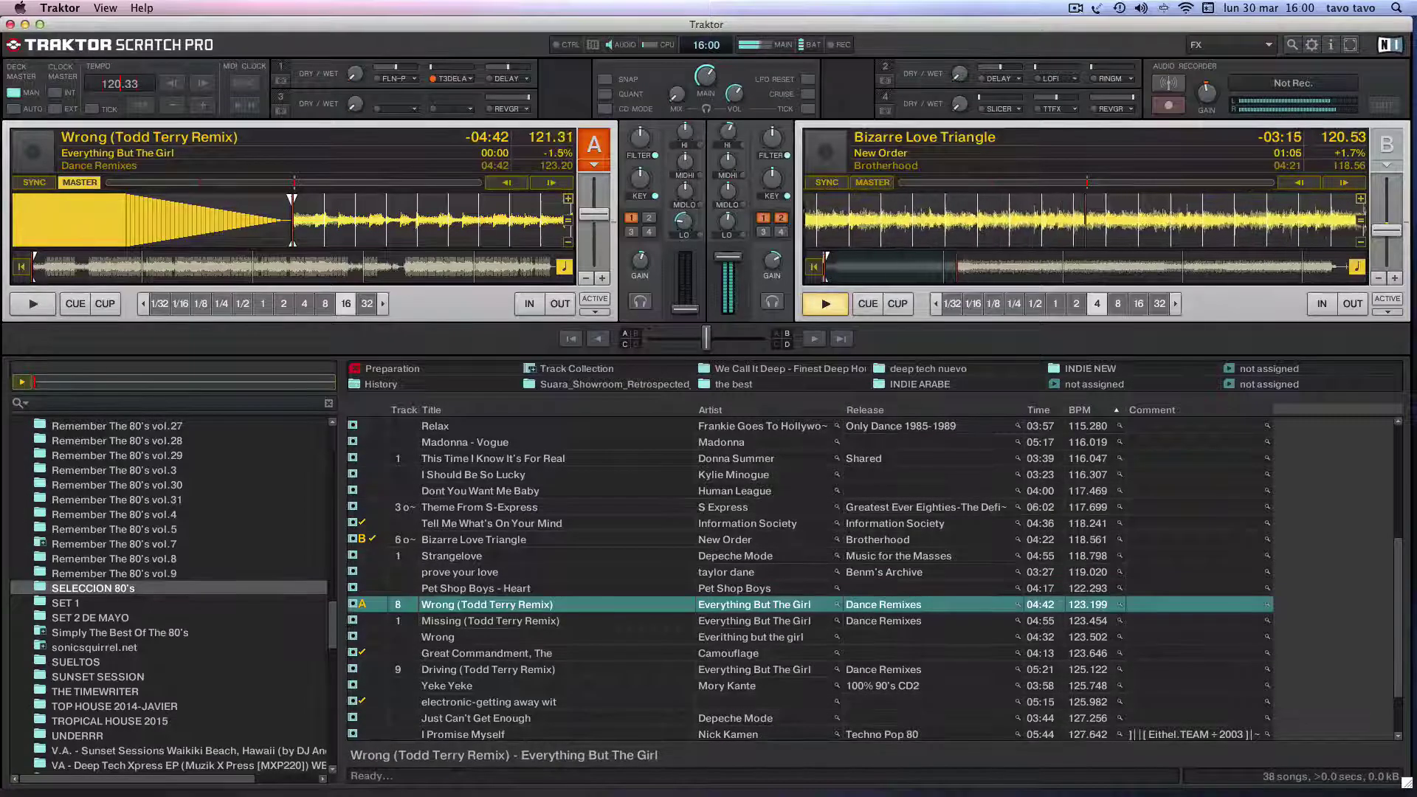
pyautogui.moveTo(1391, 230); pyautogui.dragTo(1390, 232)
pyautogui.moveTo(596, 215); pyautogui.dragTo(596, 213)
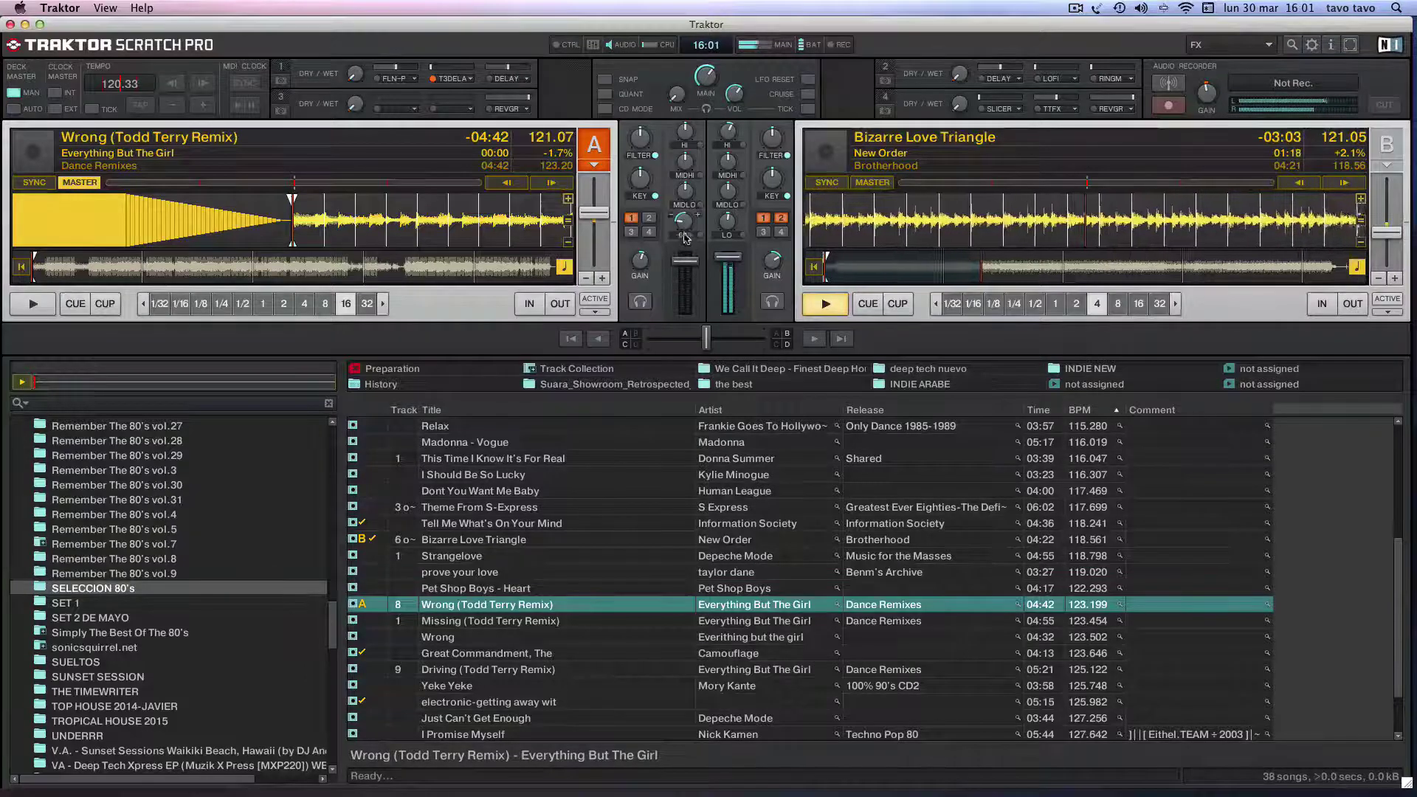
# Step: Rehearse Wrong (Todd Terry Remix) from its cue point, and launch deck A in time with deck B
pyautogui.click(77, 304)
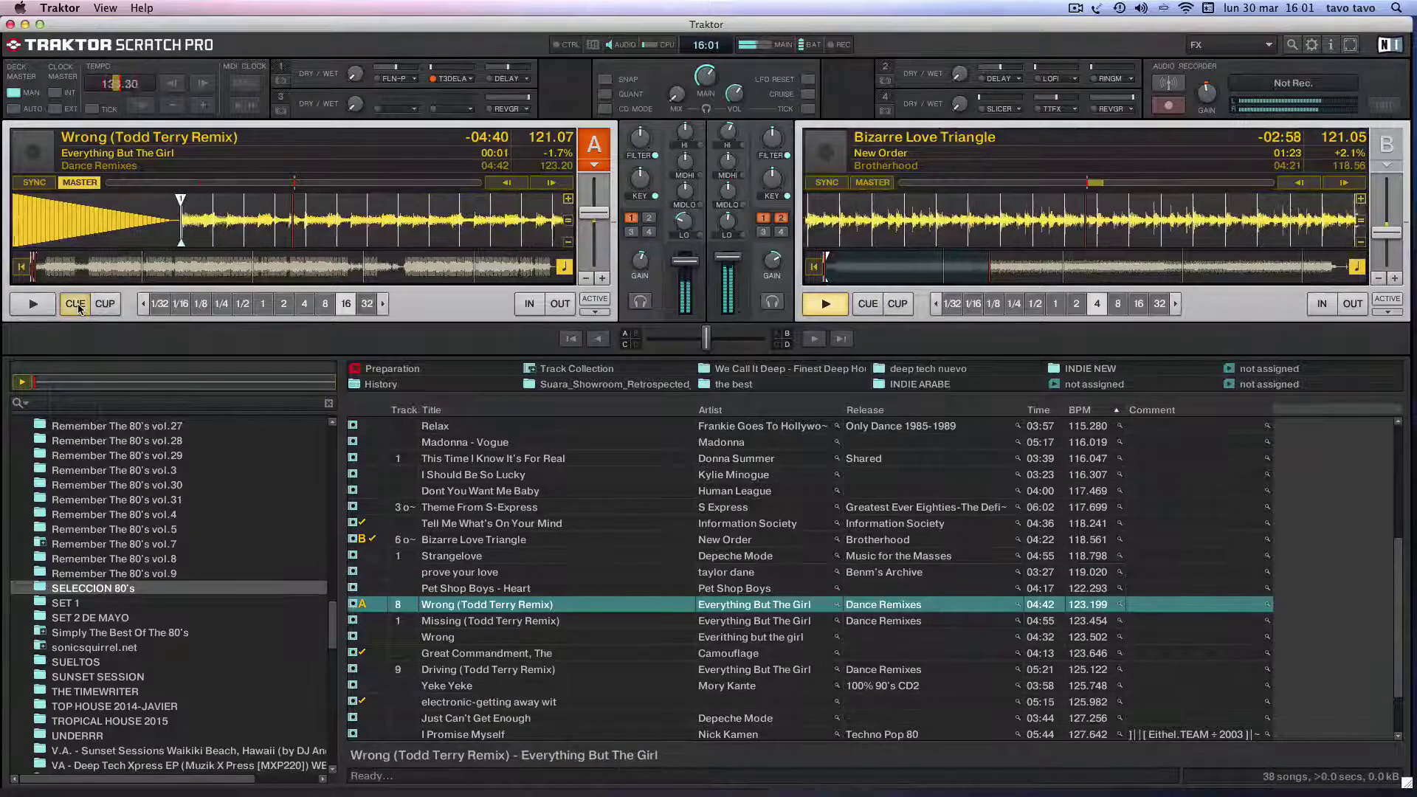
pyautogui.click(76, 305)
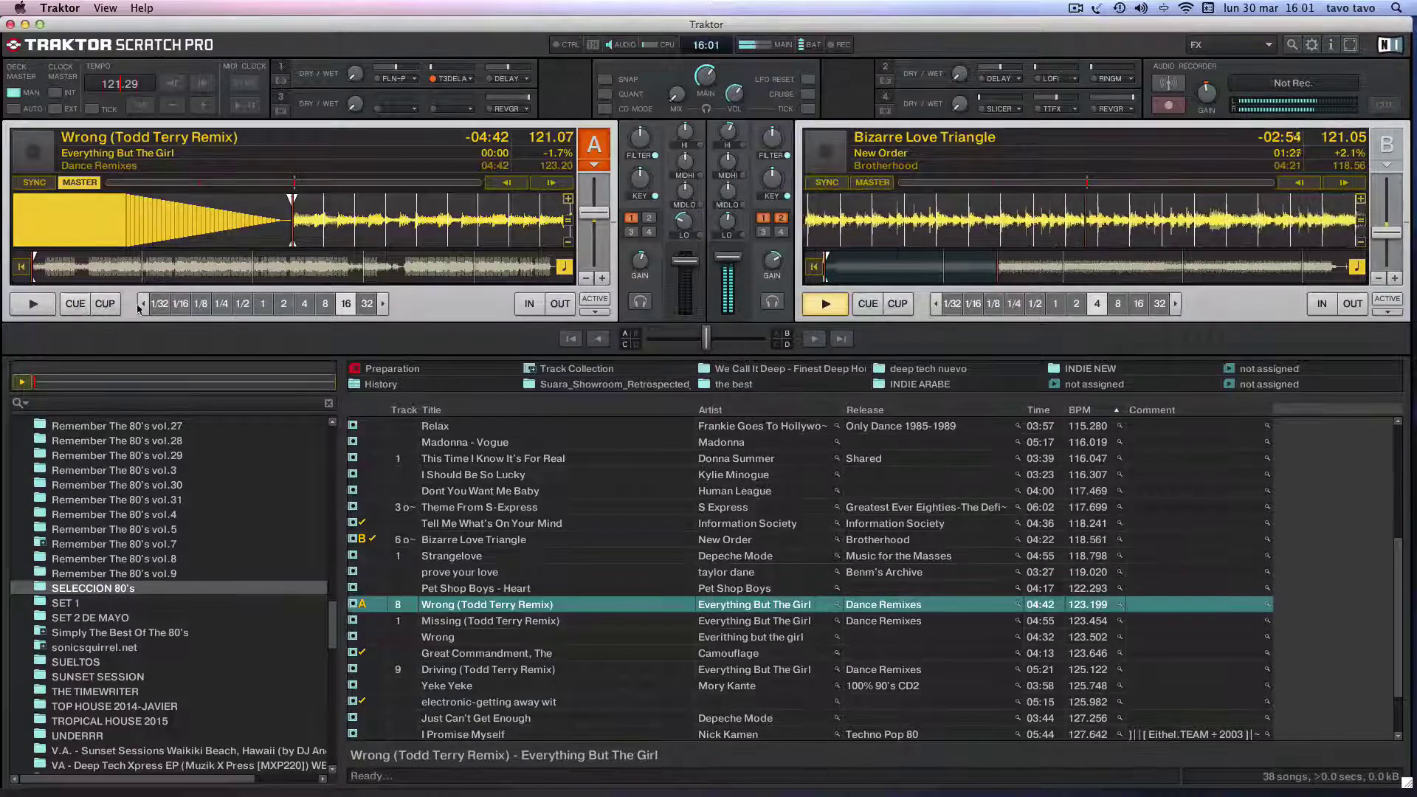
pyautogui.click(44, 310)
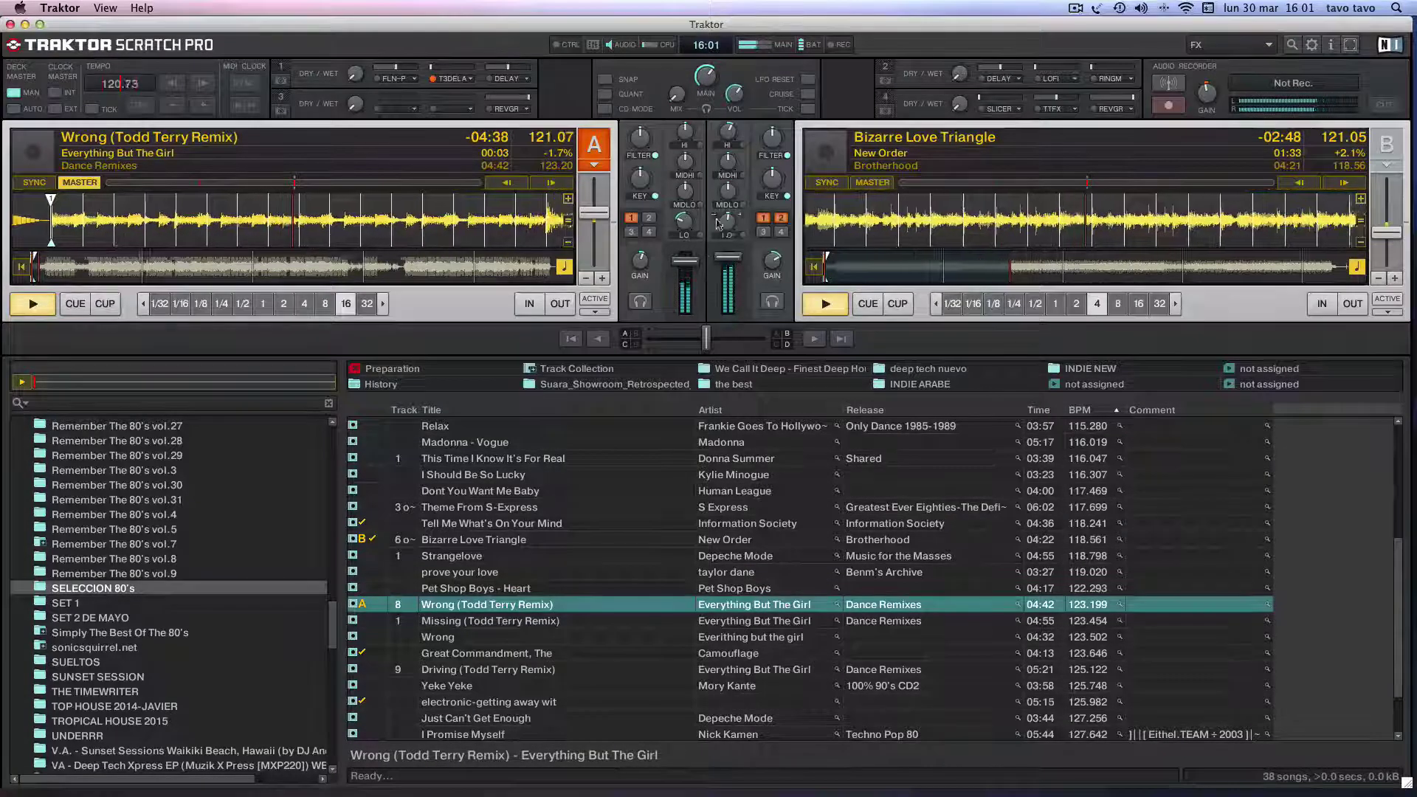
# Step: Raise deck A's volume to full and cut deck B's low EQ, nudging deck B forward to keep the beats aligned
pyautogui.moveTo(685, 267); pyautogui.dragTo(686, 257)
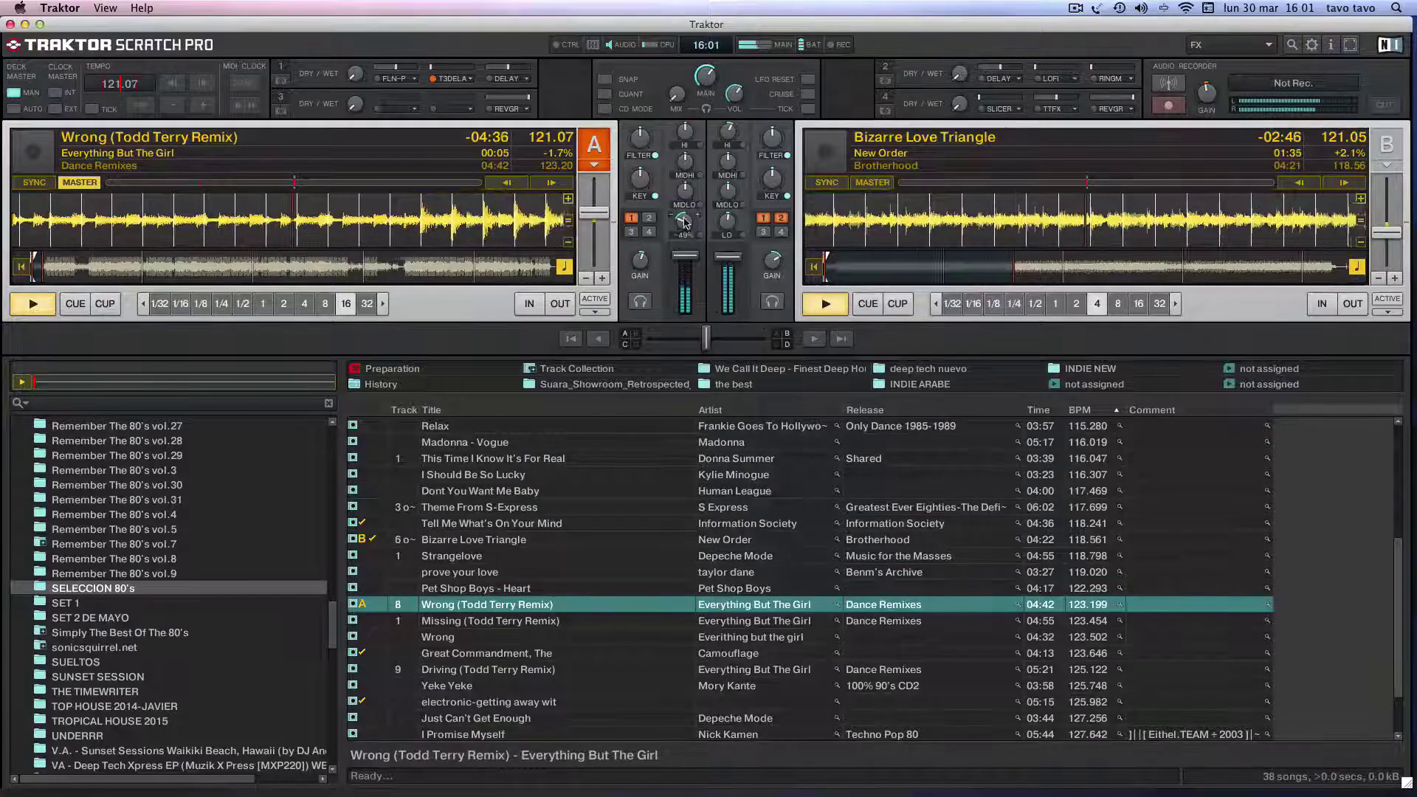
pyautogui.moveTo(727, 220); pyautogui.dragTo(727, 233)
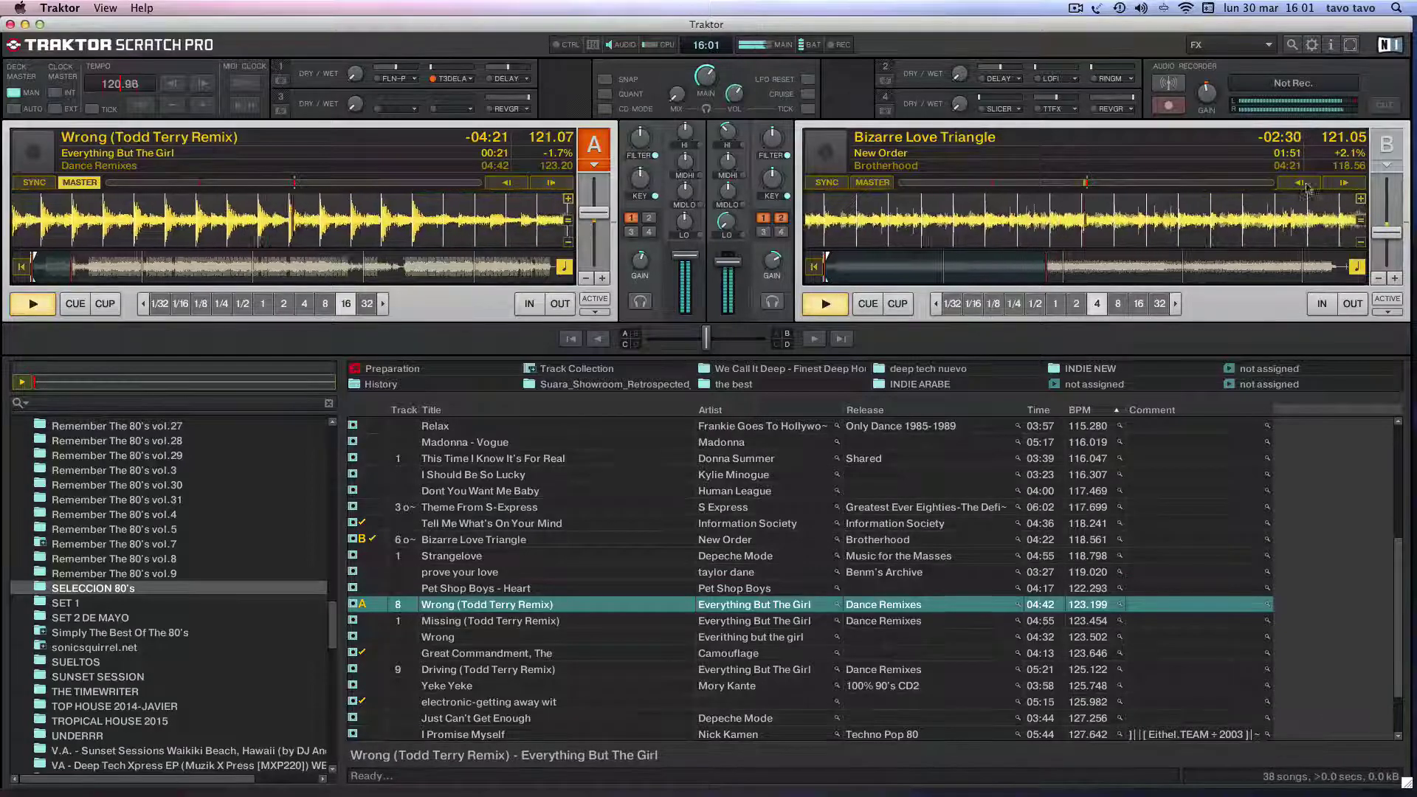
pyautogui.click(1343, 184)
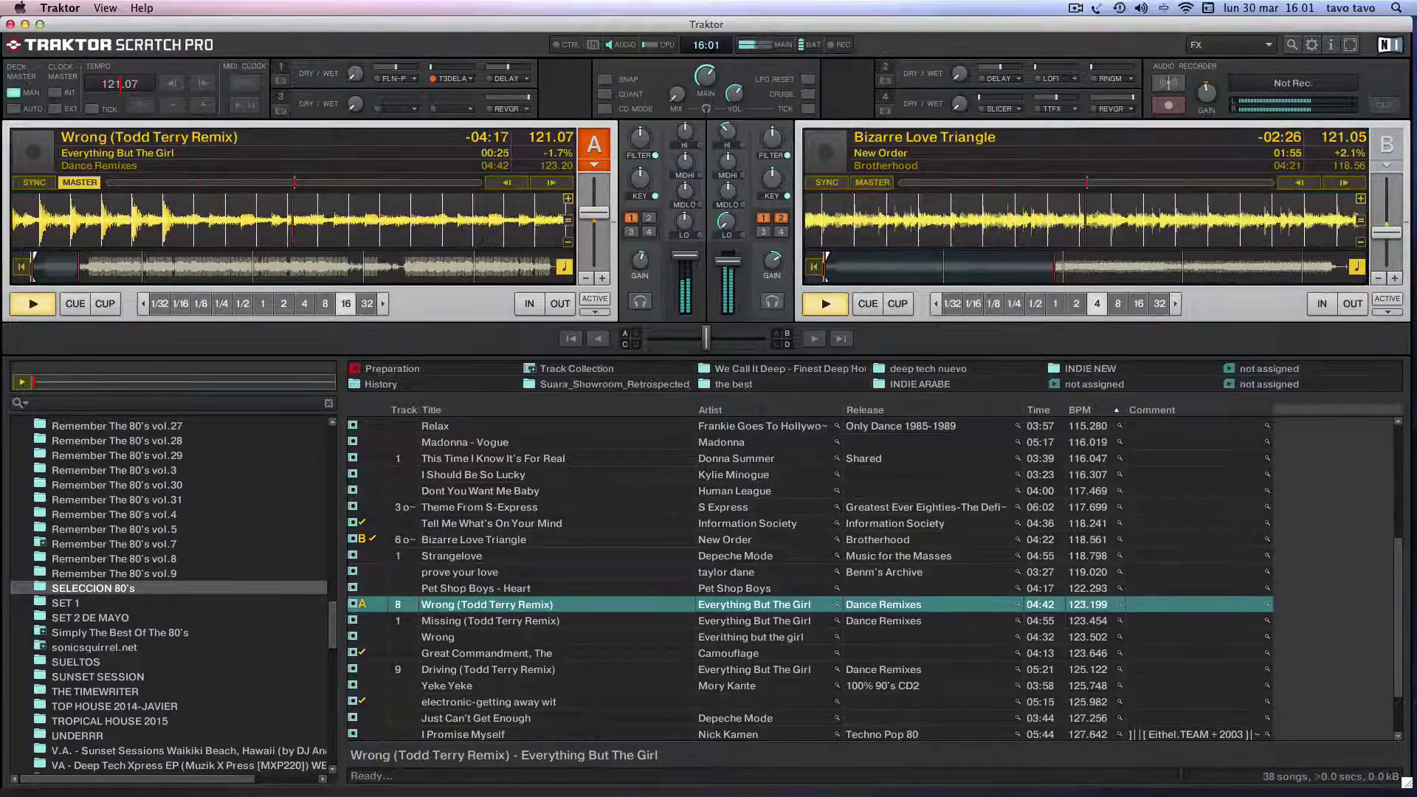
# Step: Fade deck B out completely and return Bizarre Love Triangle to its cue point
pyautogui.moveTo(733, 267); pyautogui.dragTo(733, 265)
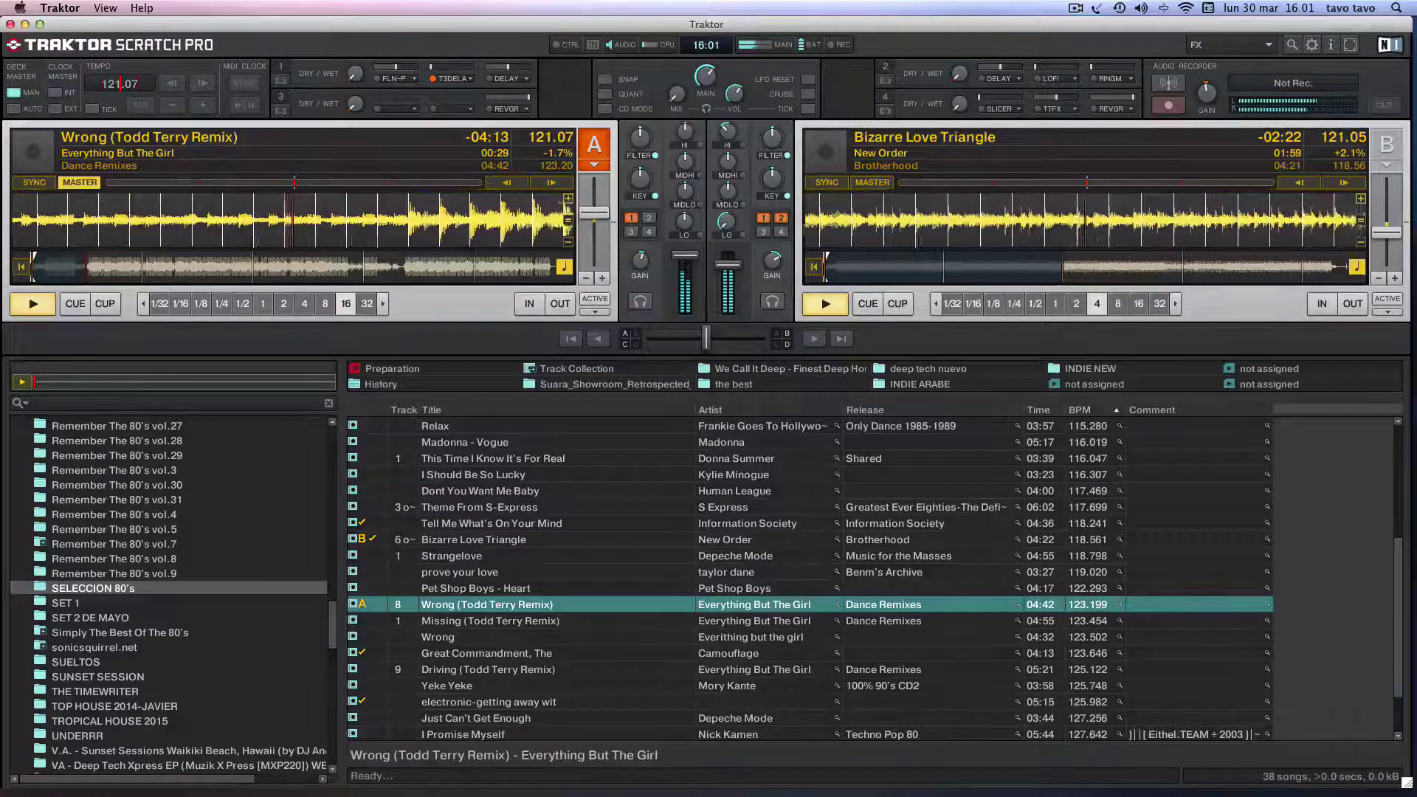
pyautogui.moveTo(727, 258); pyautogui.dragTo(728, 309)
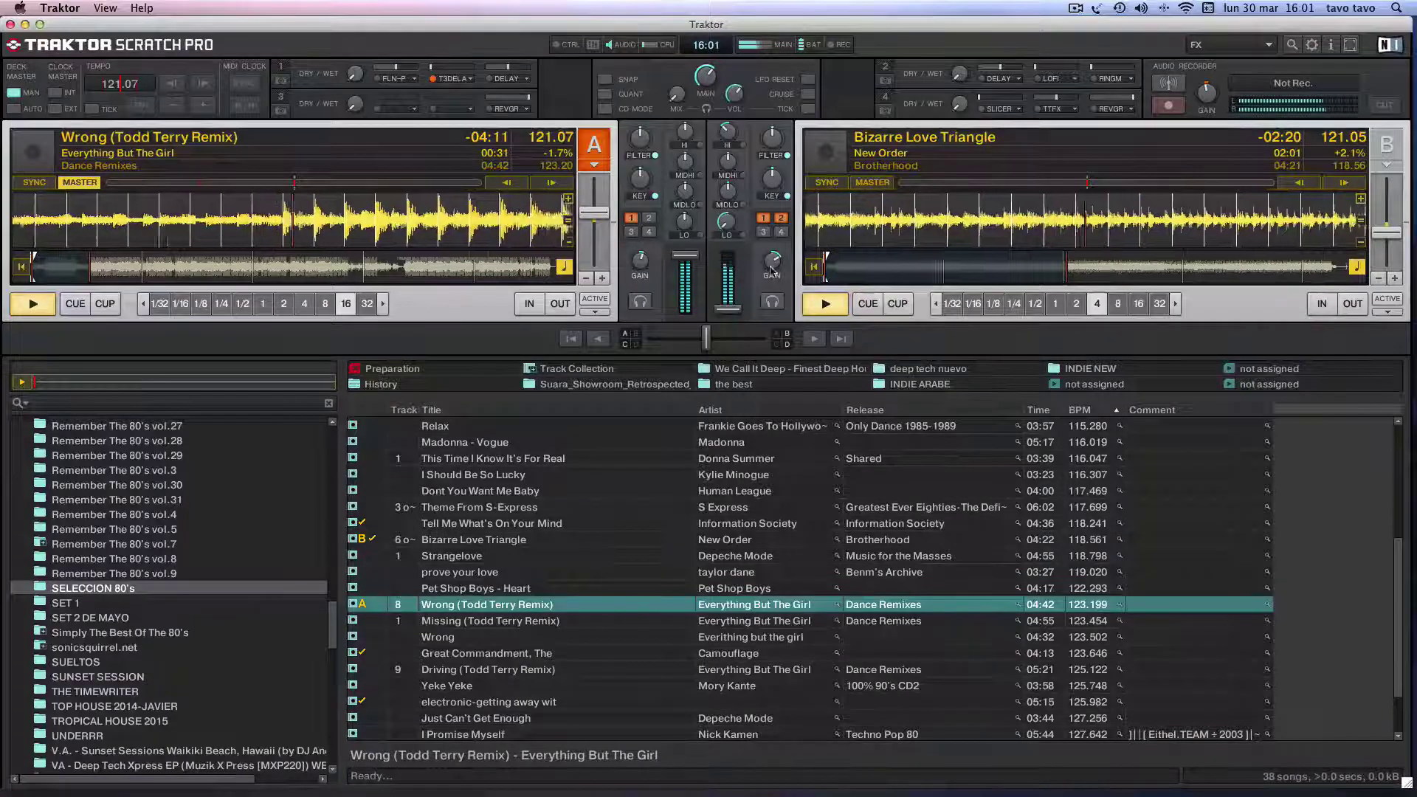
pyautogui.click(865, 303)
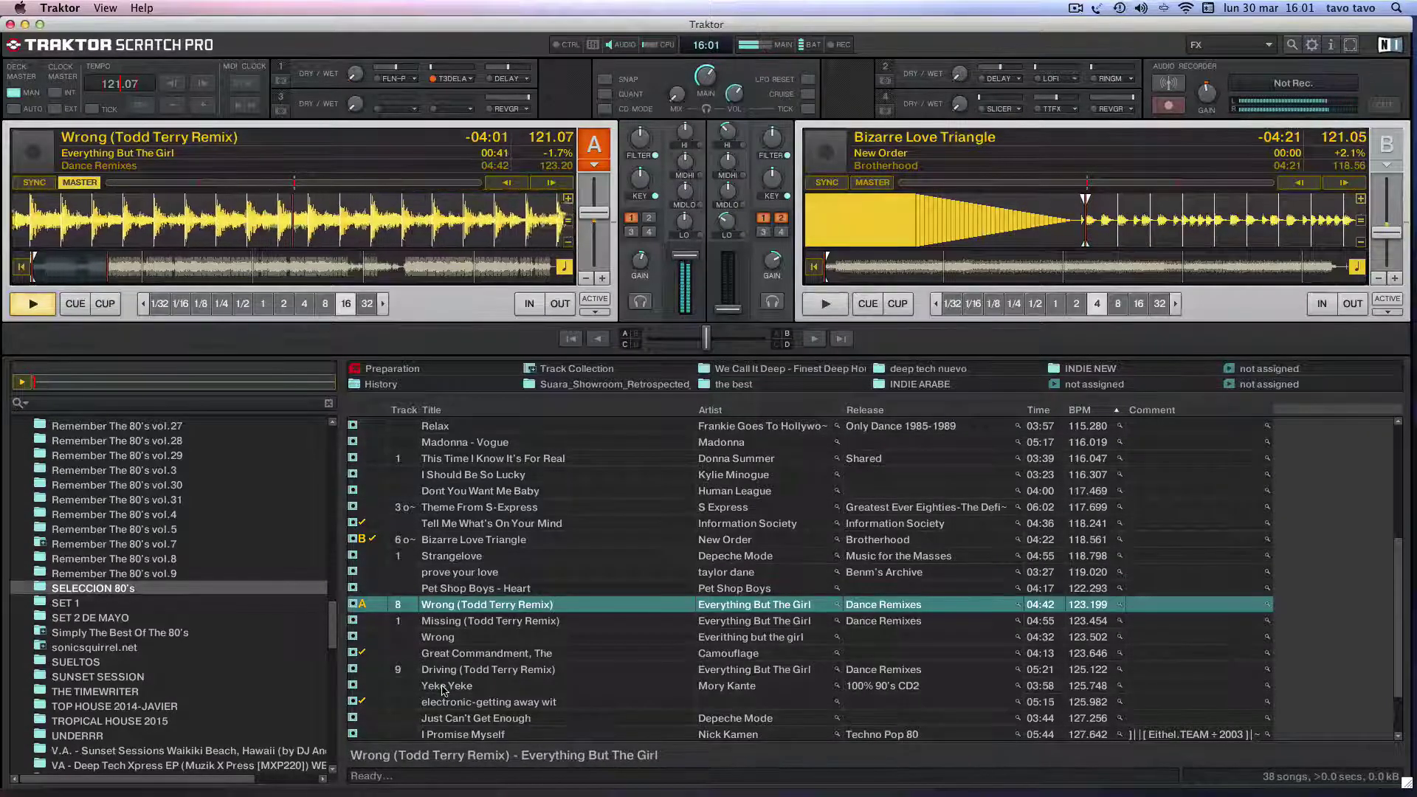
# Step: Load Yeke Yeke onto deck B and set its cue point exactly on the first beat
pyautogui.moveTo(443, 690); pyautogui.dragTo(1113, 236)
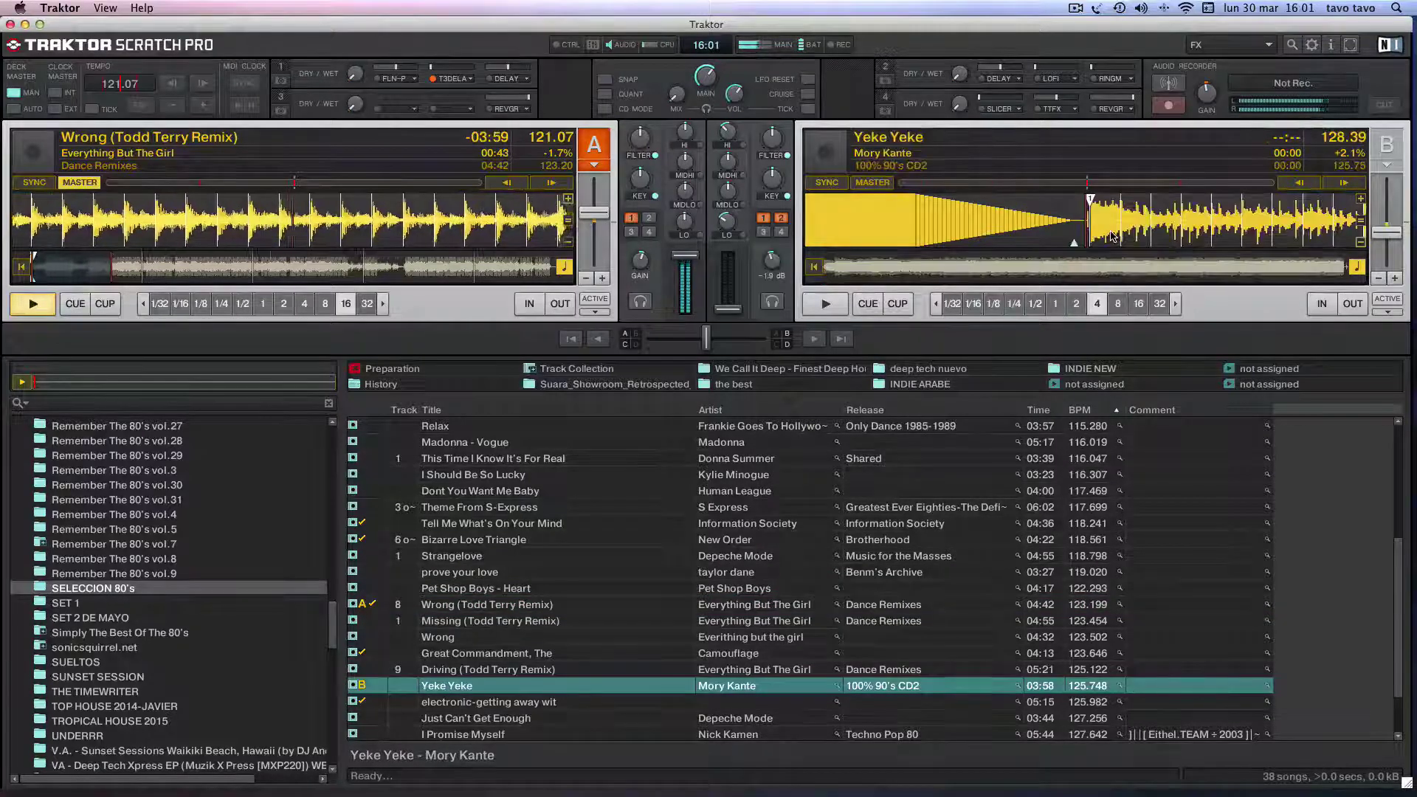
pyautogui.click(1359, 199)
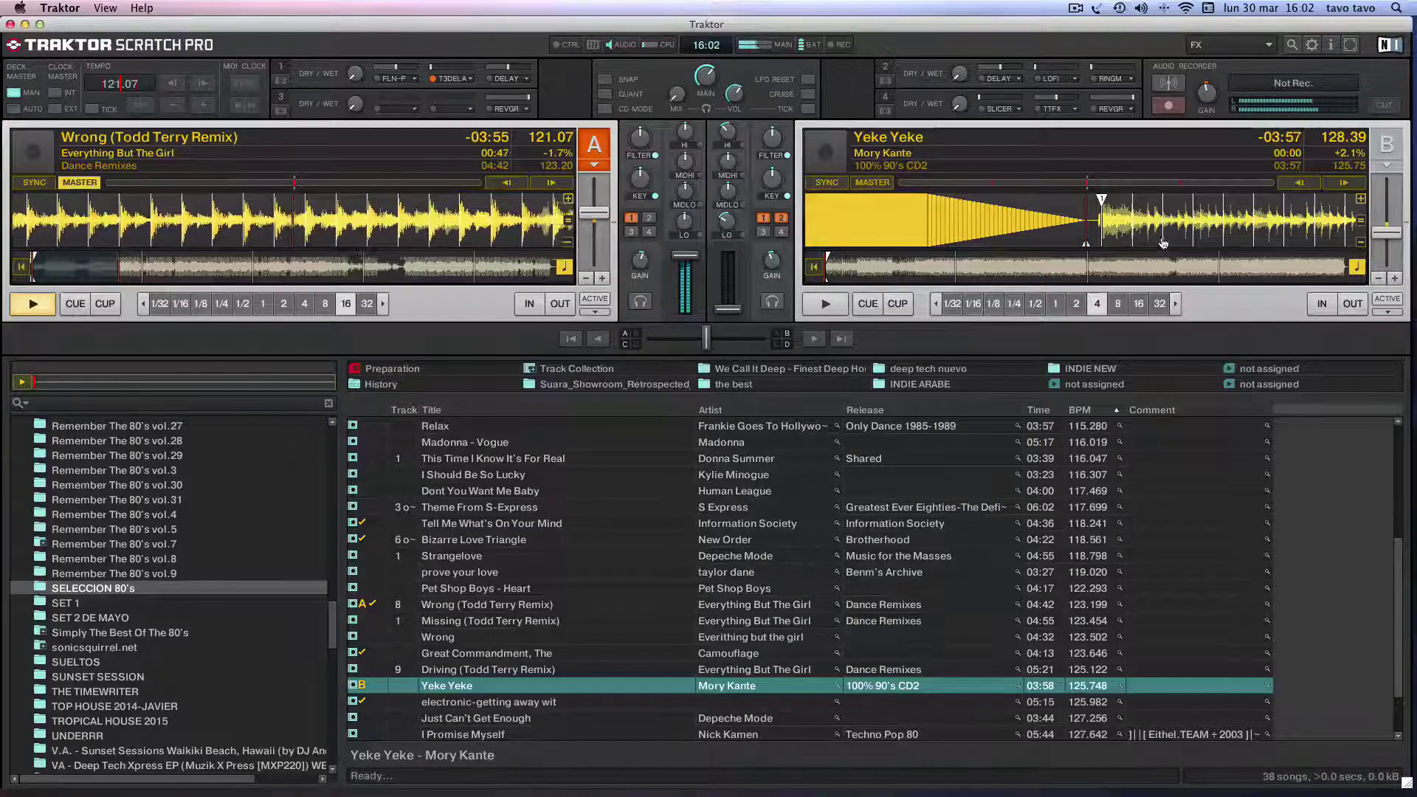
pyautogui.moveTo(1169, 244); pyautogui.dragTo(1154, 242)
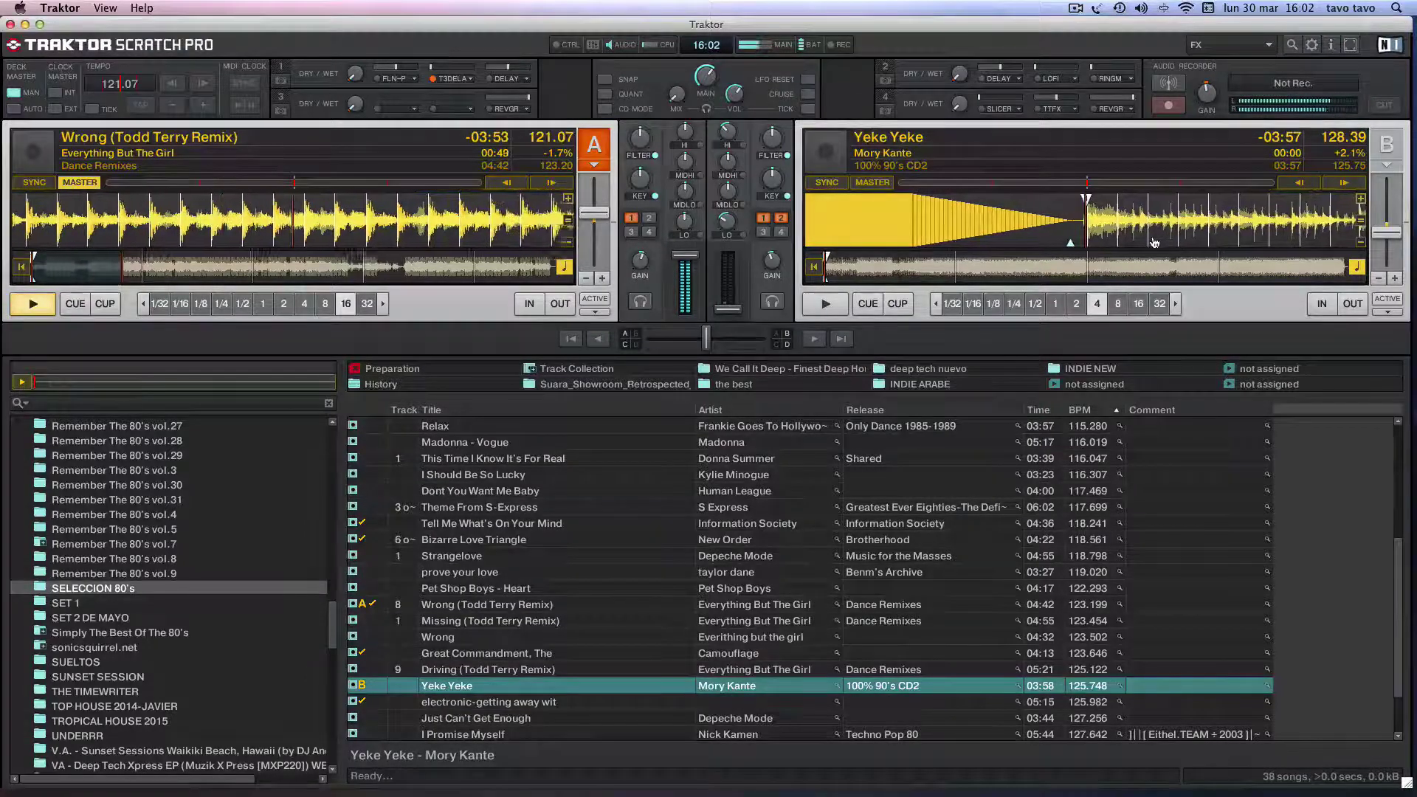
pyautogui.click(868, 303)
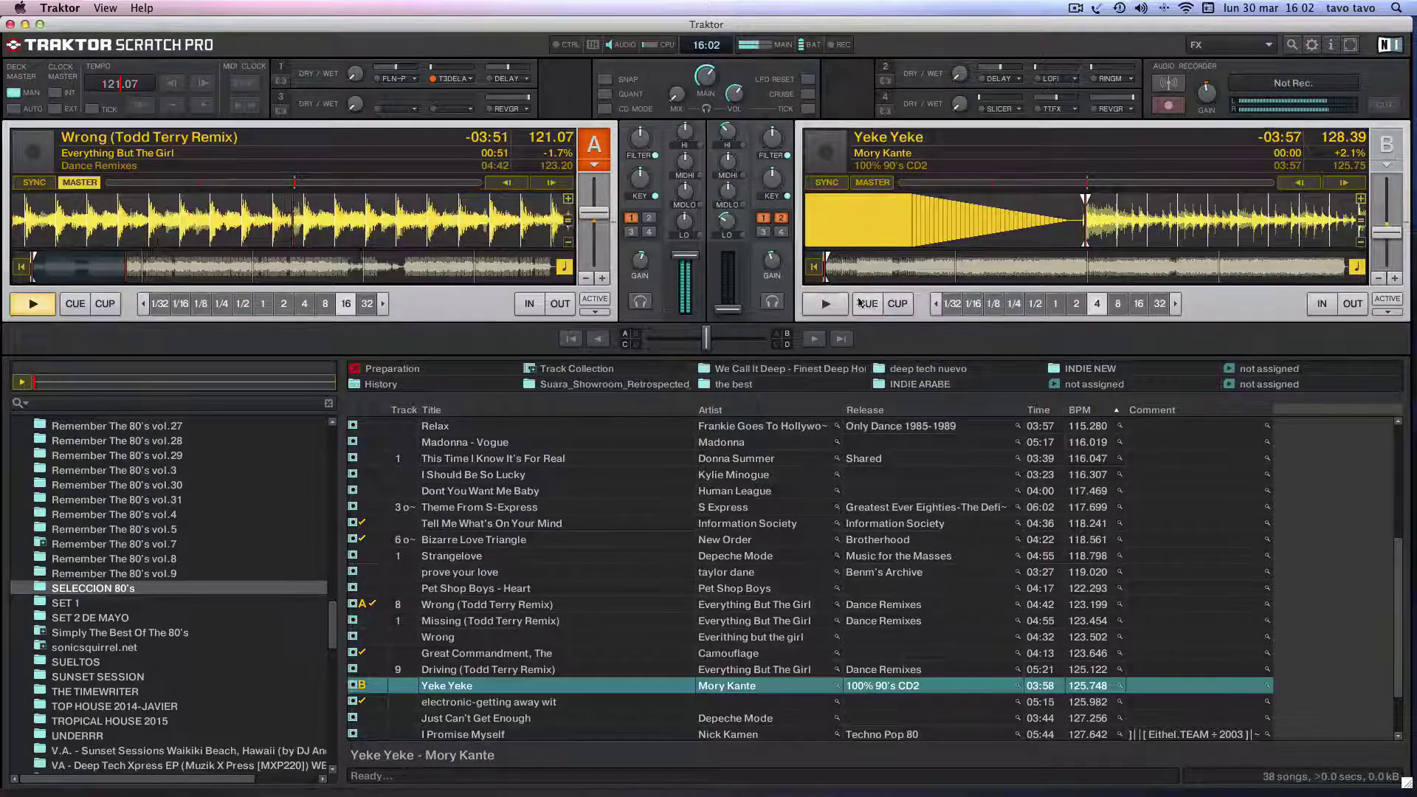
# Step: Match the two decks' tempos manually, bringing deck A to 124.47 BPM and deck B to 124.45 BPM
pyautogui.moveTo(603, 222); pyautogui.dragTo(594, 216)
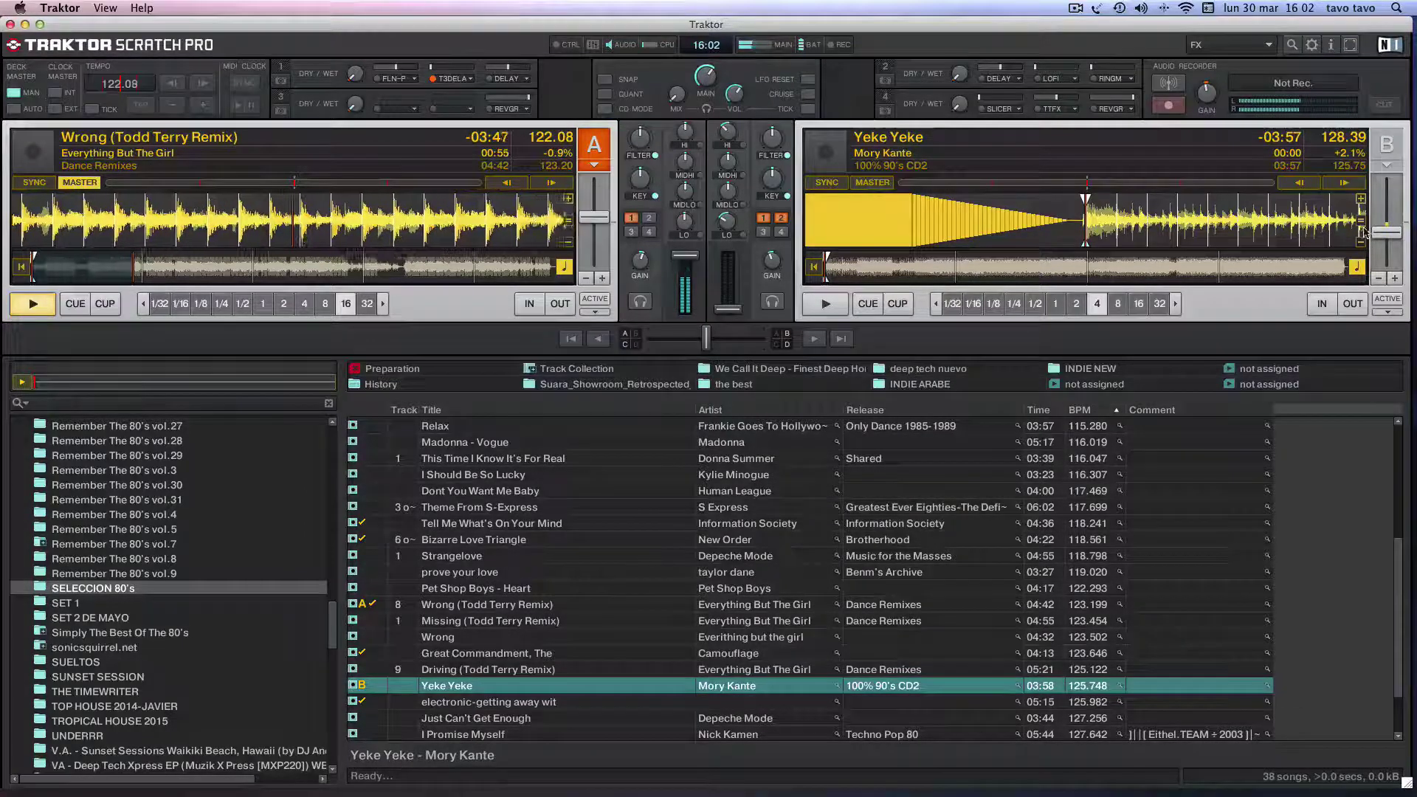
pyautogui.moveTo(1386, 231); pyautogui.dragTo(1386, 221)
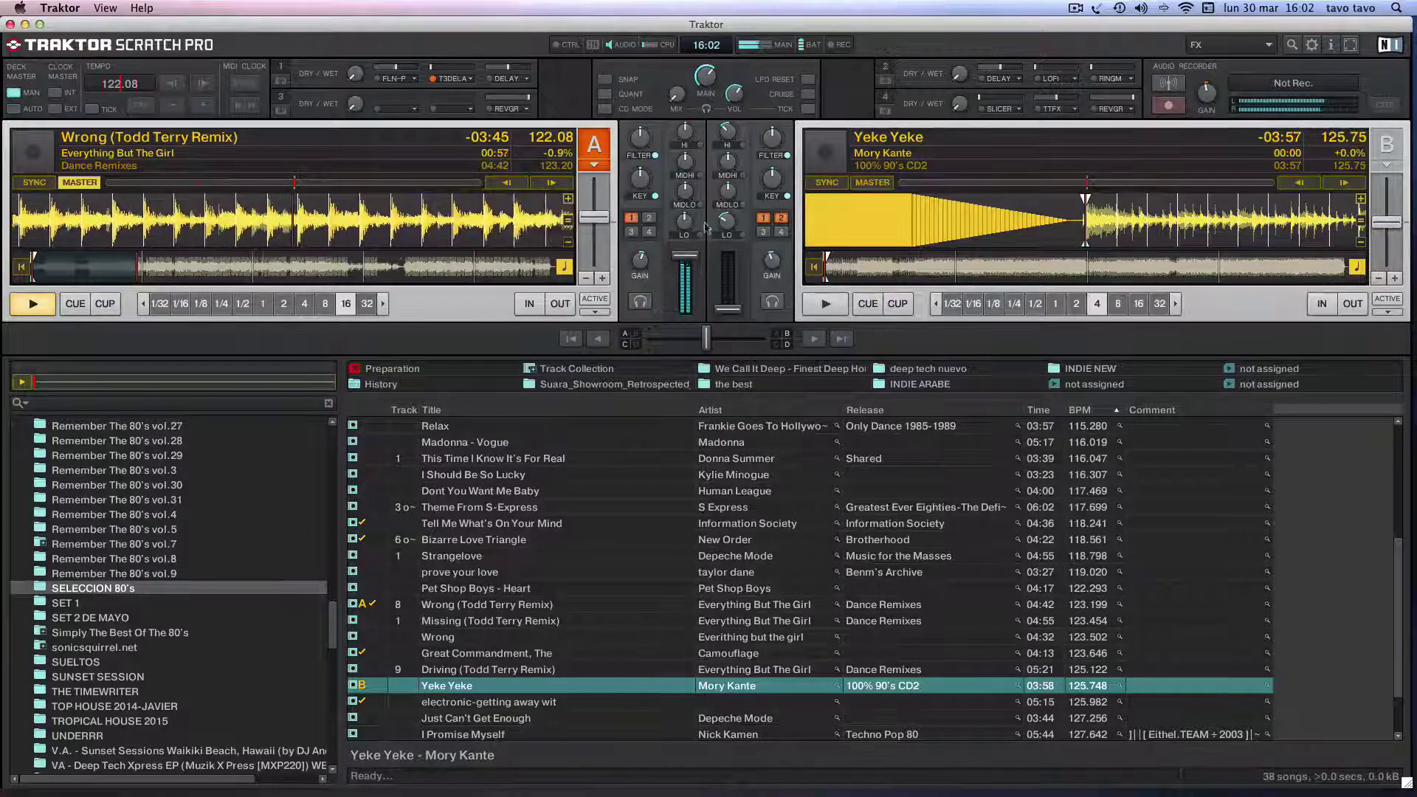
pyautogui.moveTo(594, 219); pyautogui.dragTo(594, 224)
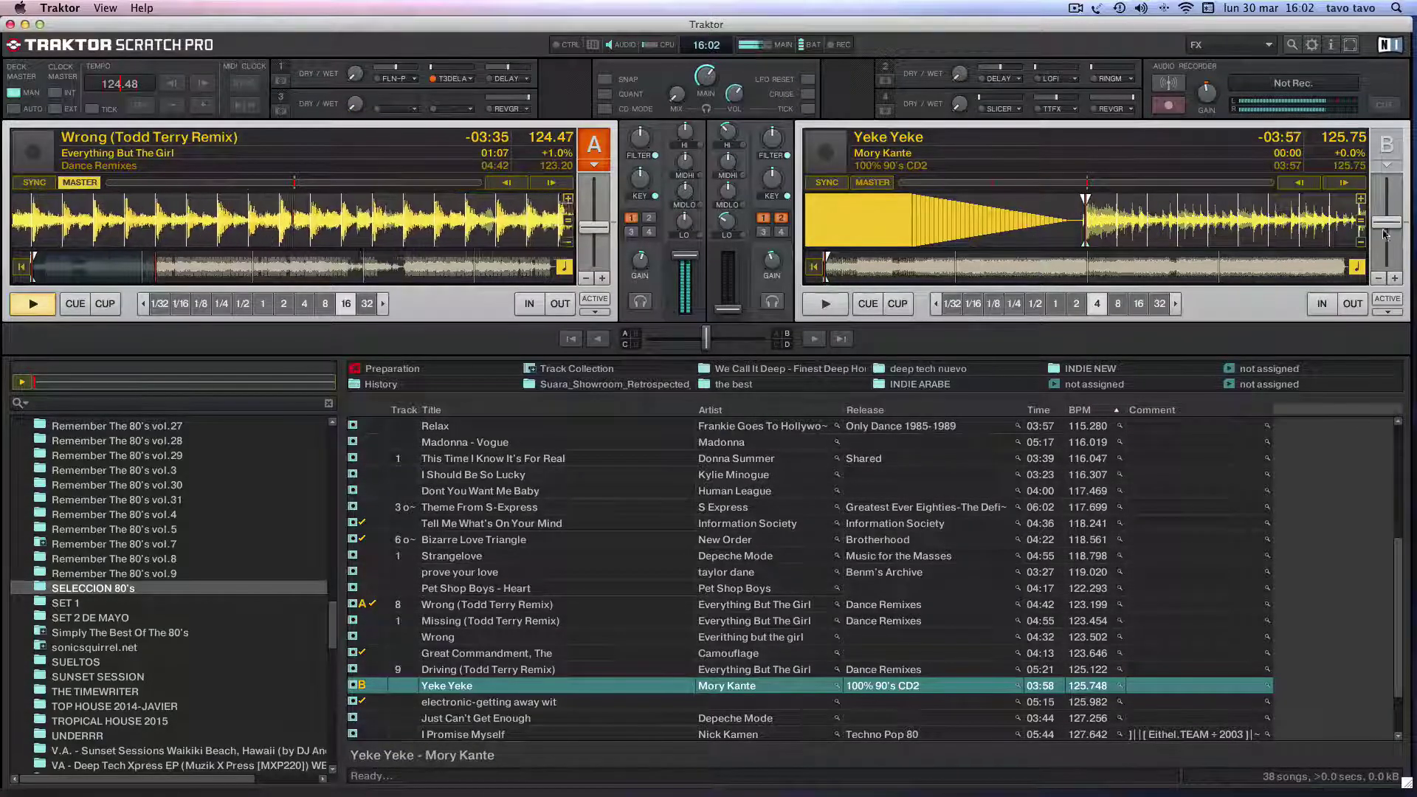
pyautogui.moveTo(1386, 222); pyautogui.dragTo(1387, 219)
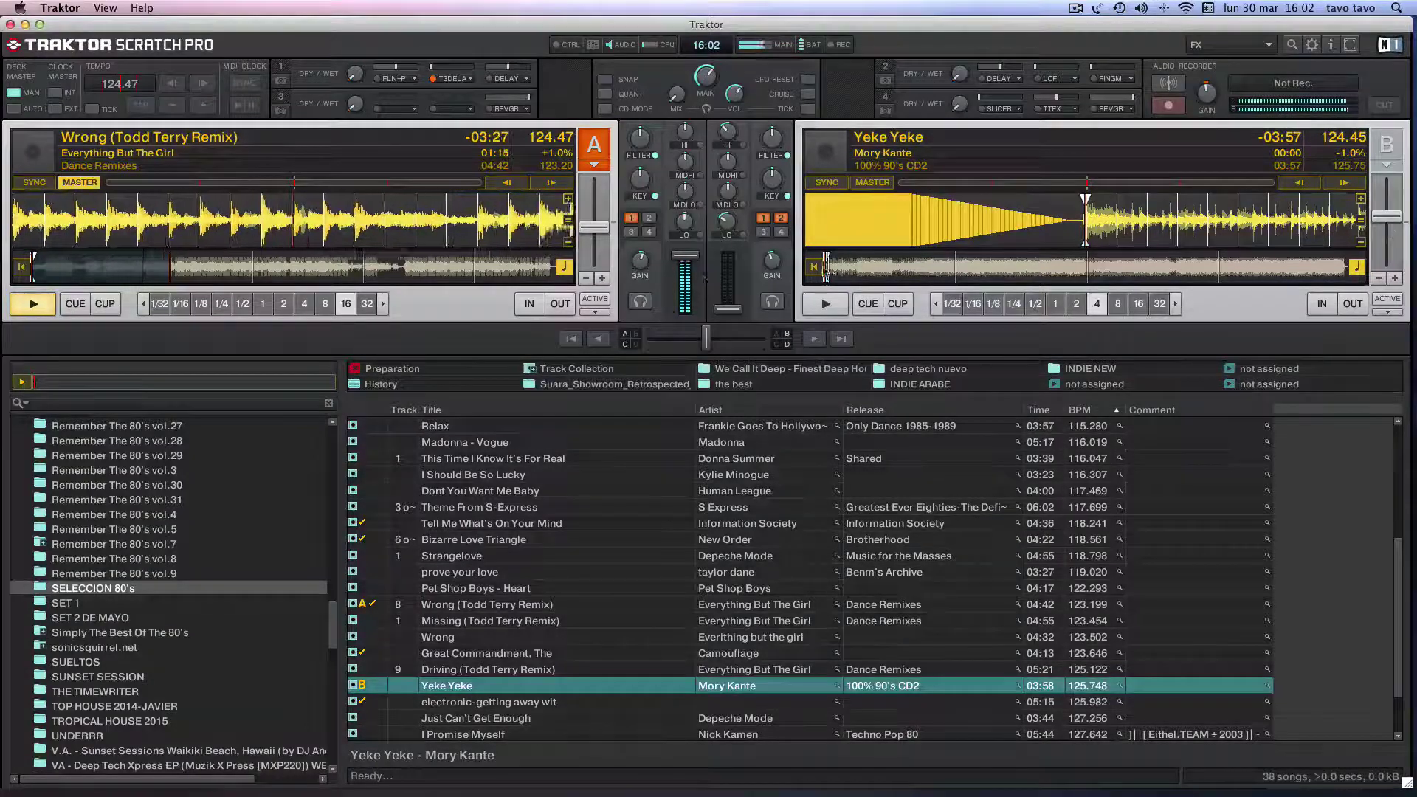
# Step: Raise deck B's volume partway, rehearse Yeke Yeke from its cue point, and launch it in time with deck A
pyautogui.moveTo(728, 307); pyautogui.dragTo(728, 271)
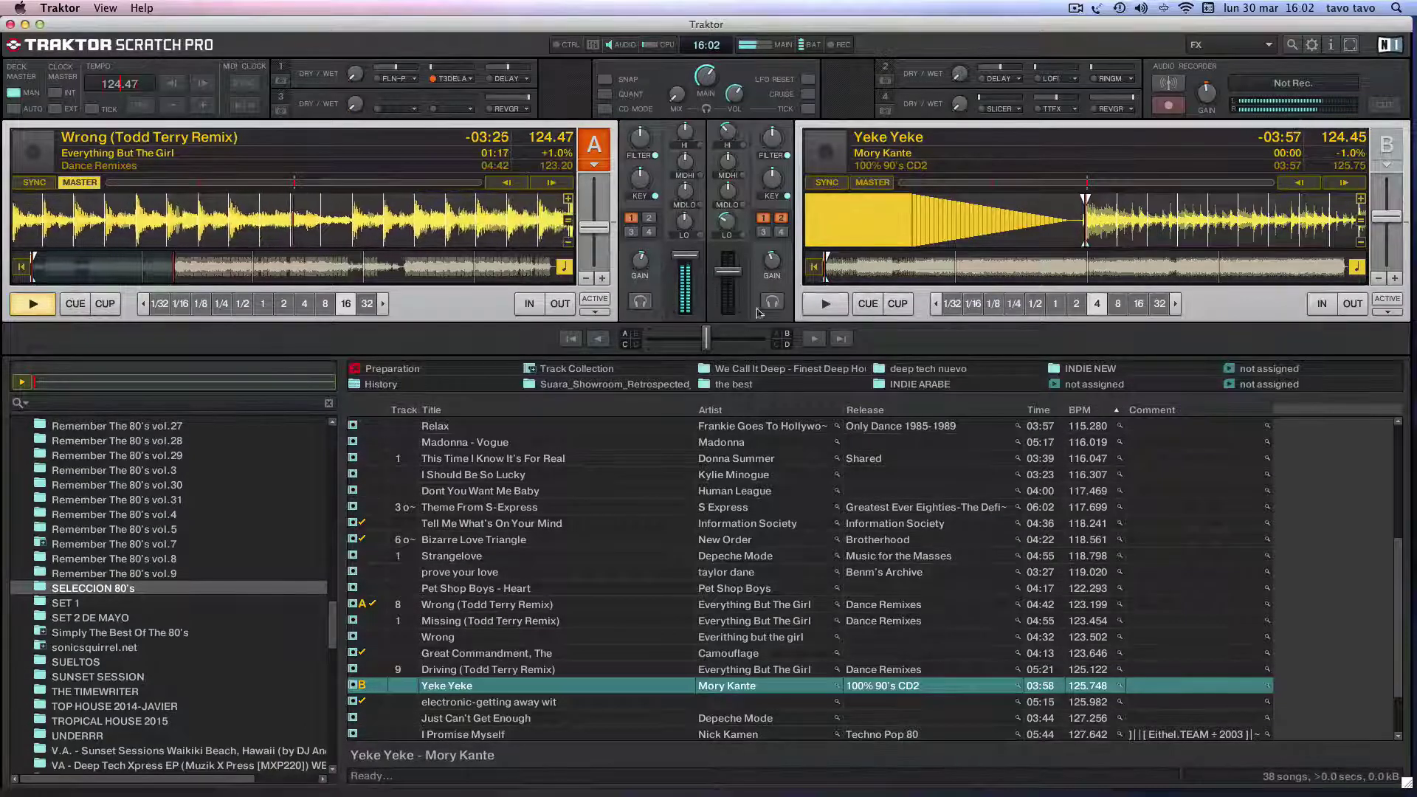
pyautogui.click(864, 305)
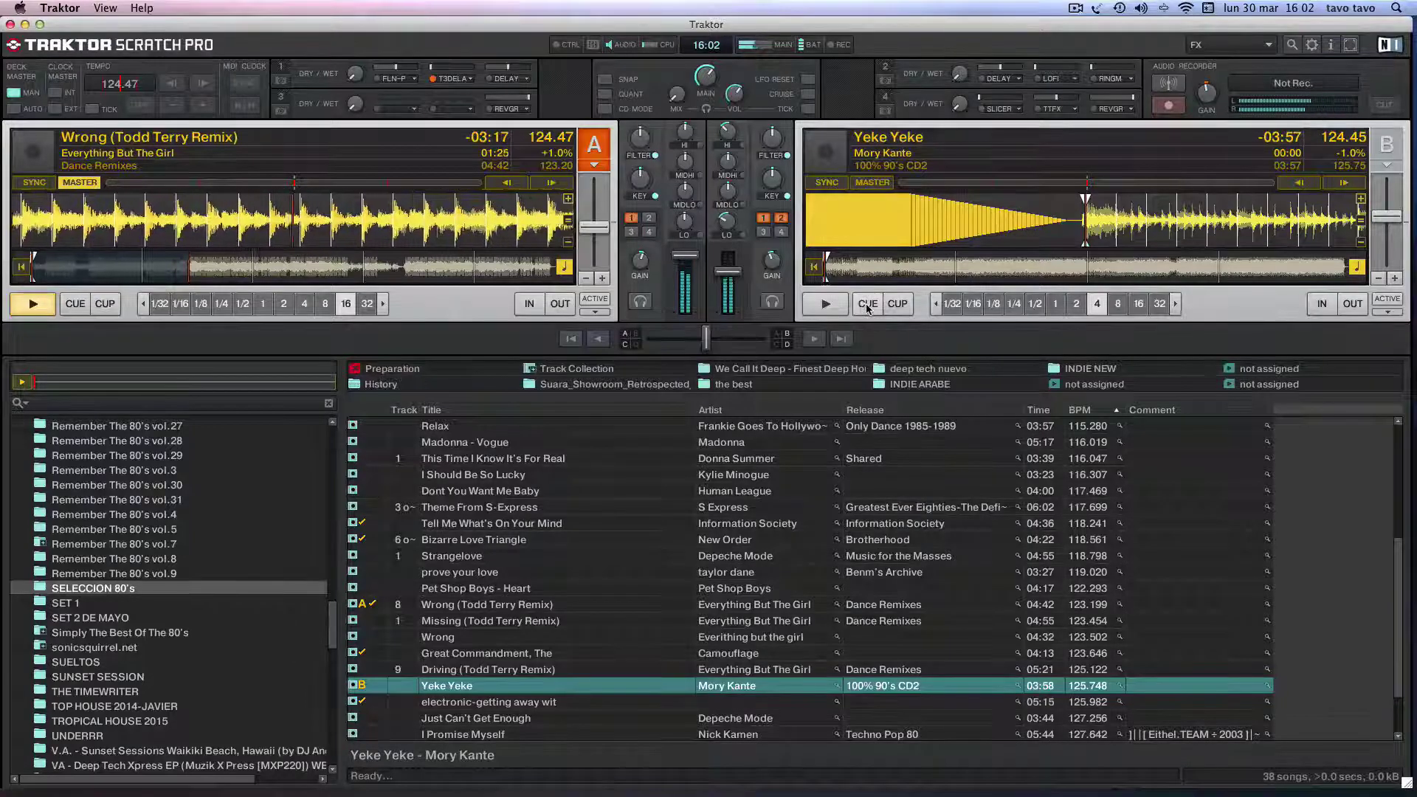
pyautogui.click(866, 304)
pyautogui.click(866, 304)
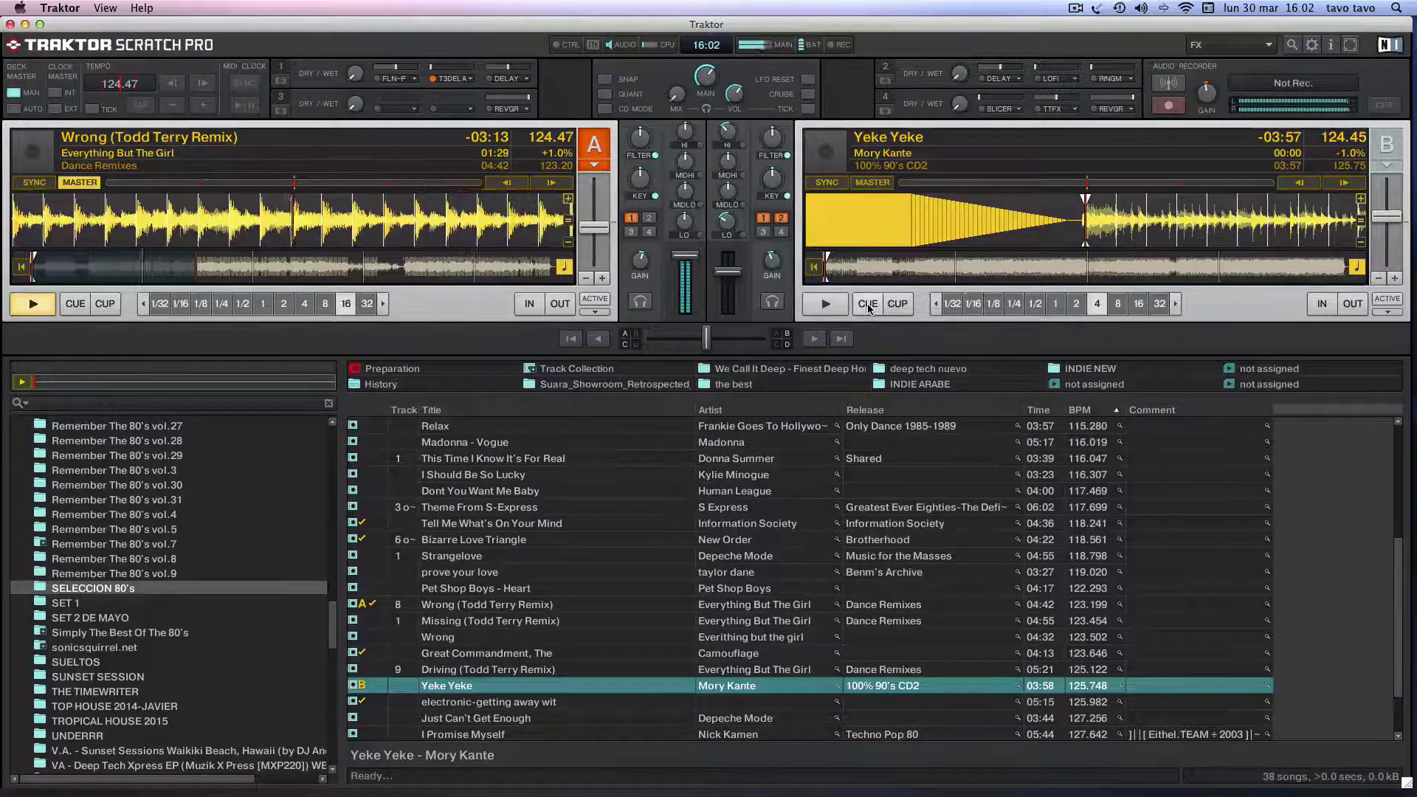
pyautogui.click(889, 302)
pyautogui.click(863, 306)
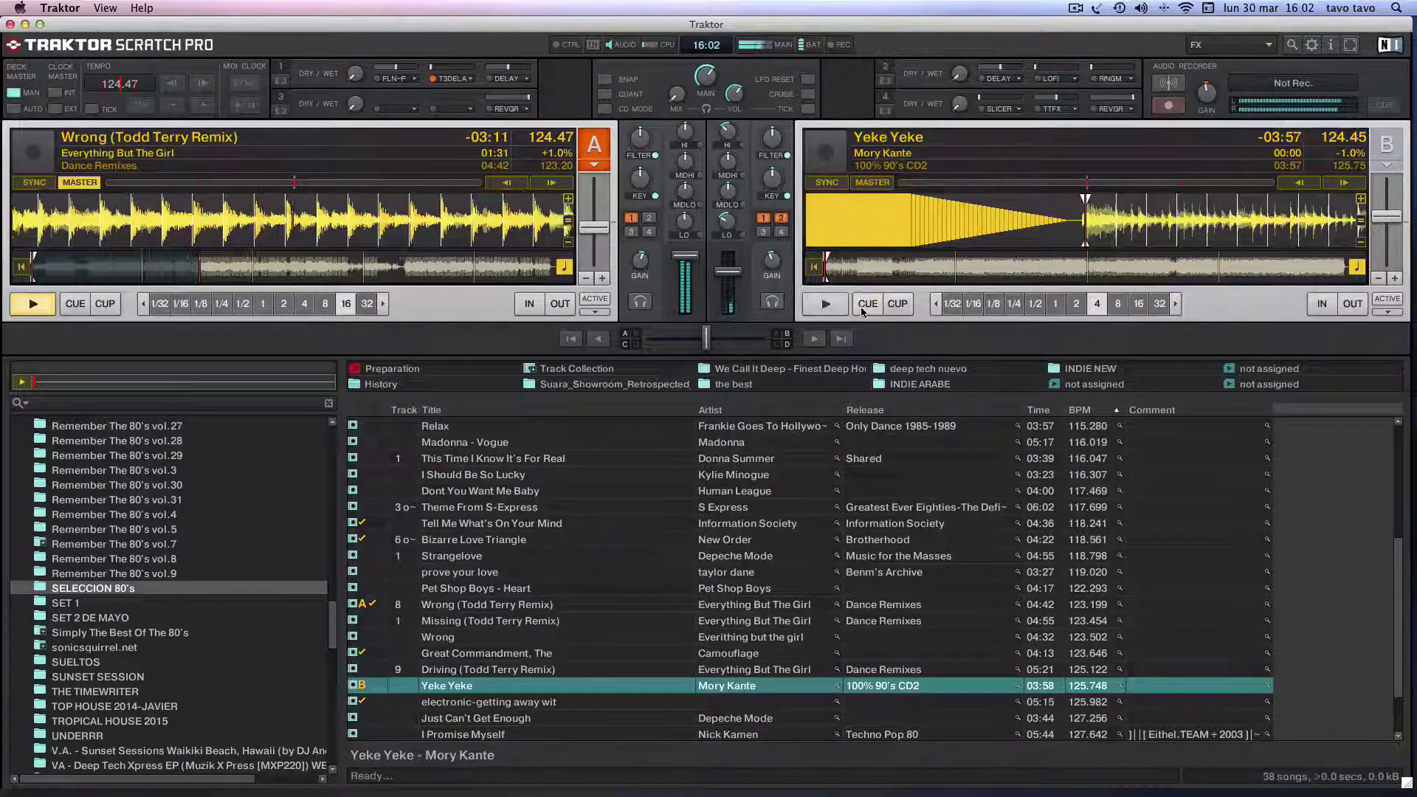
pyautogui.click(827, 304)
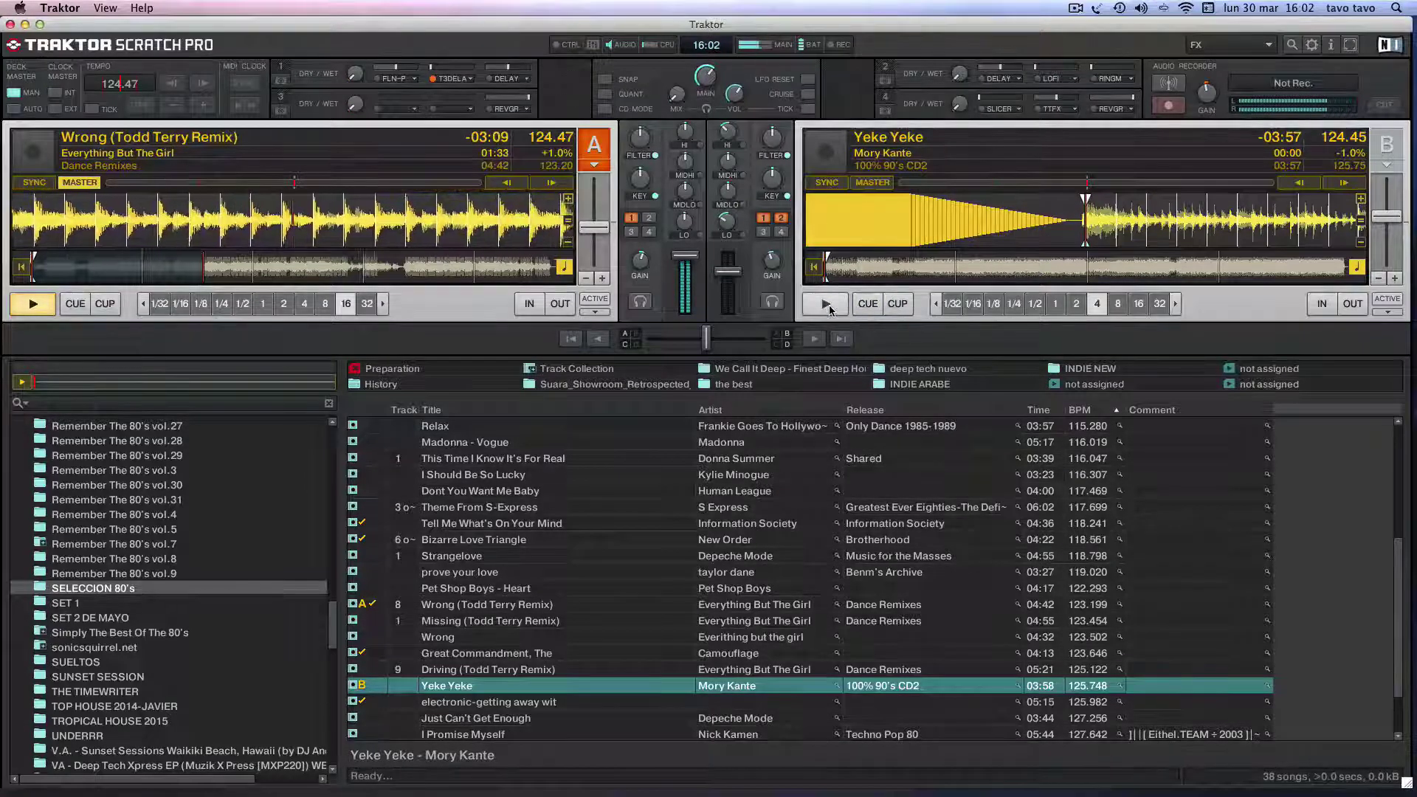
pyautogui.click(828, 304)
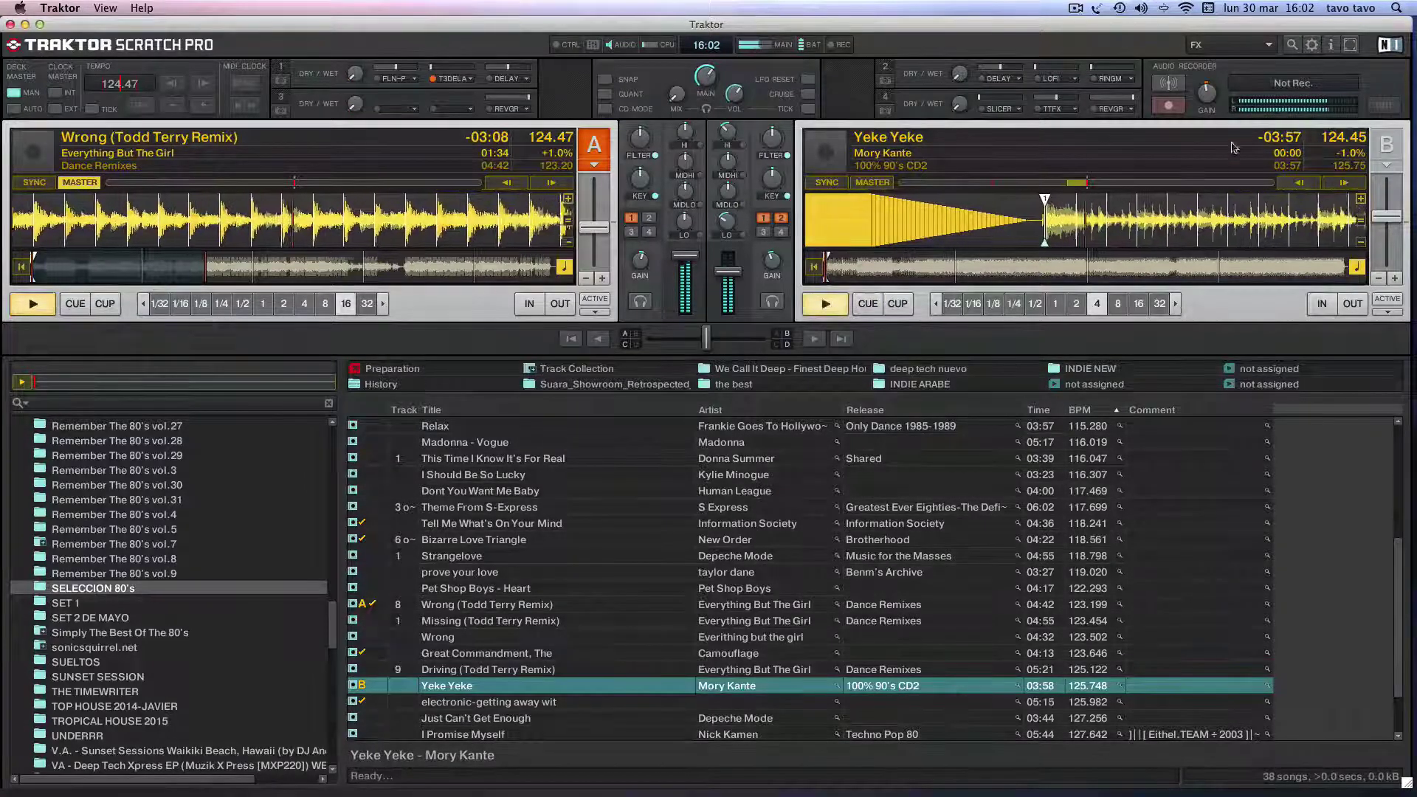
# Step: Nudge deck B forward and back to align its beats with deck A, and raise deck B's volume close to full
pyautogui.click(1341, 184)
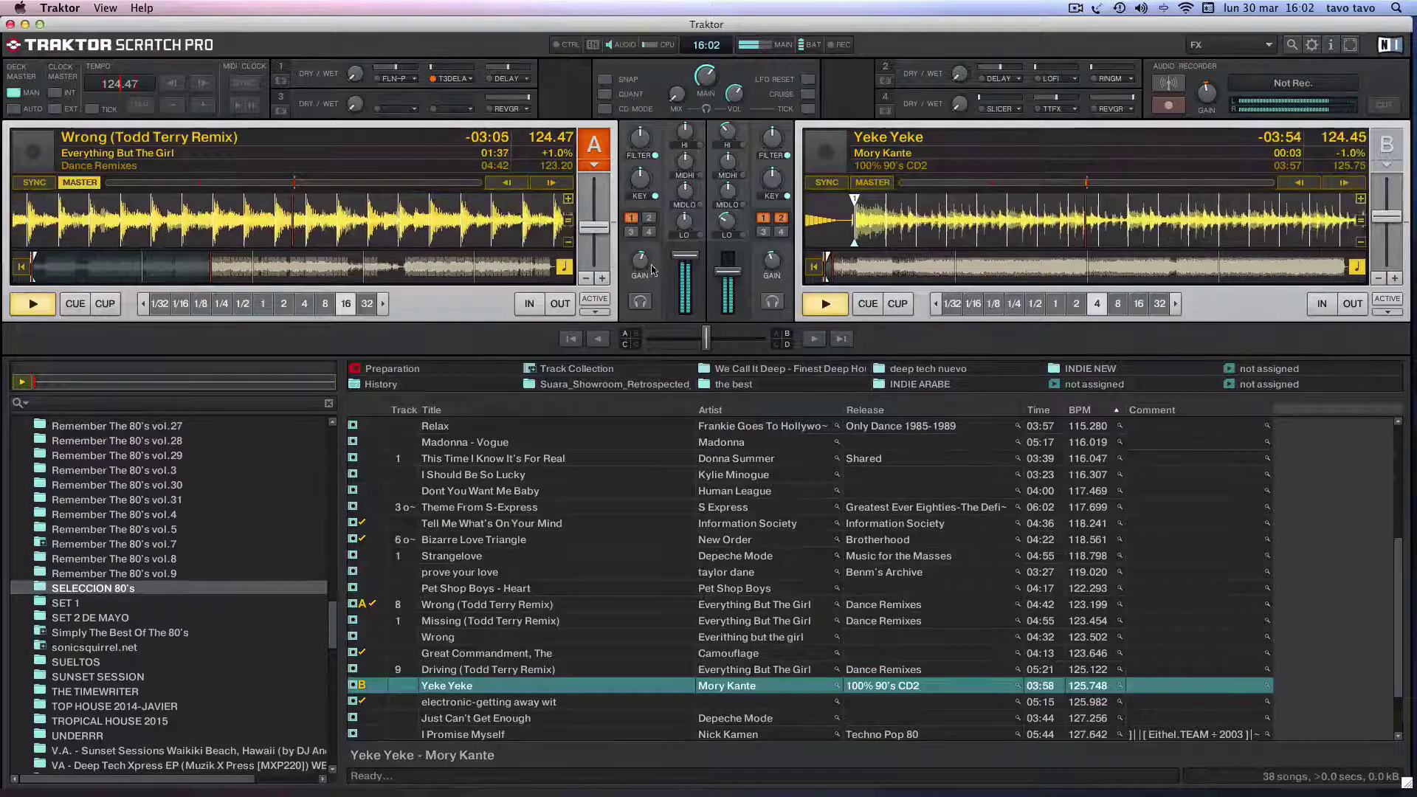
pyautogui.moveTo(741, 272); pyautogui.dragTo(741, 262)
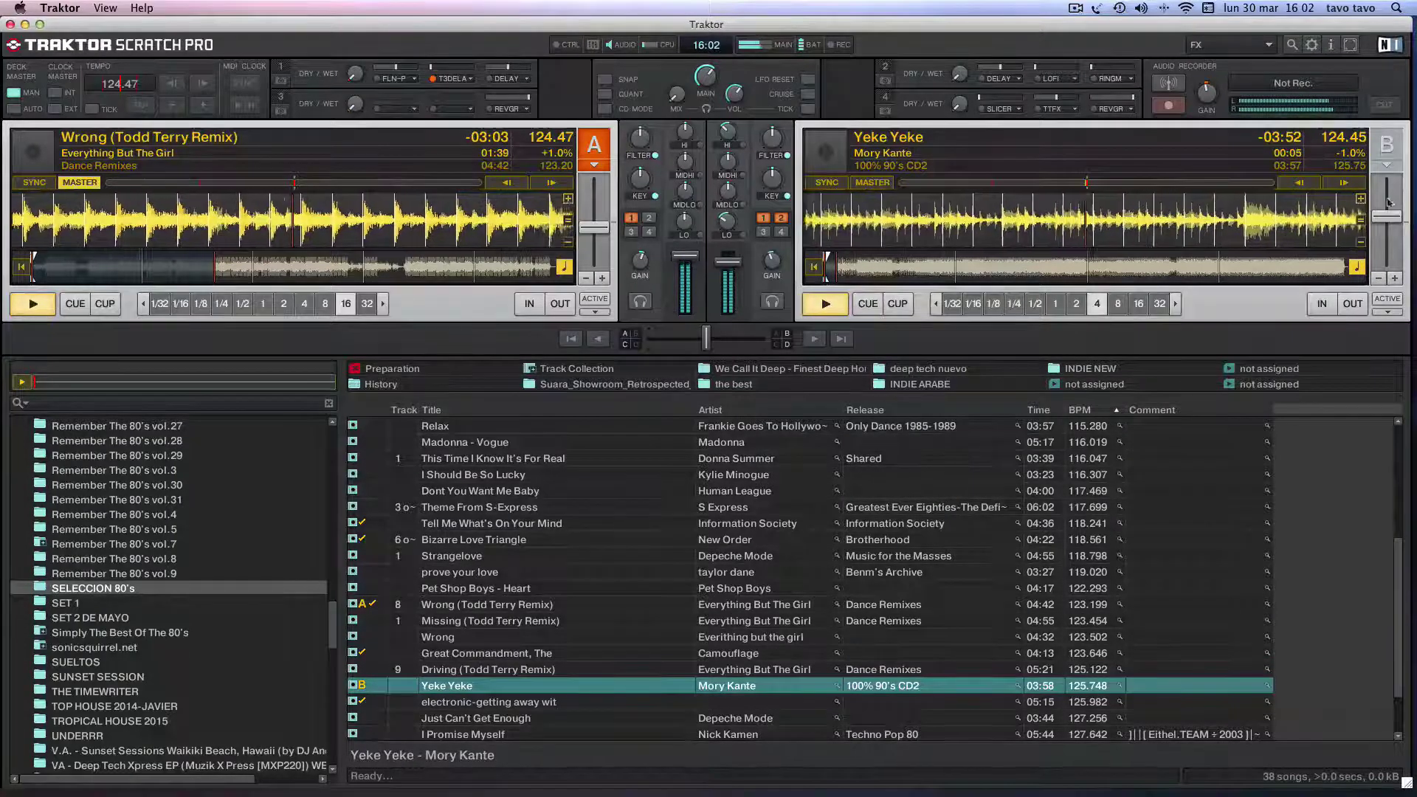
pyautogui.click(1308, 185)
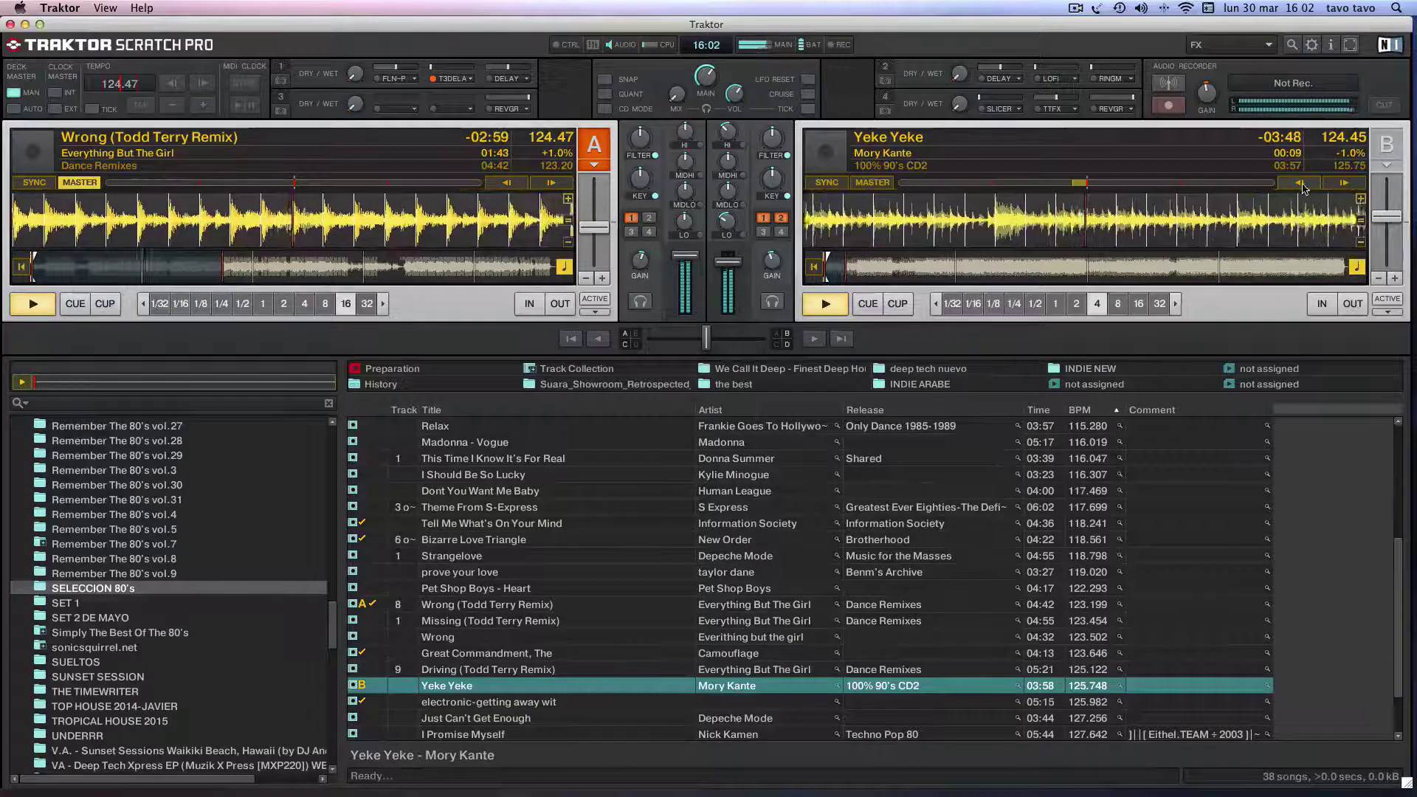
# Step: Reset deck B's low EQ to neutral, and cut deck A's high EQ while fading deck A out
pyautogui.doubleClick(729, 222)
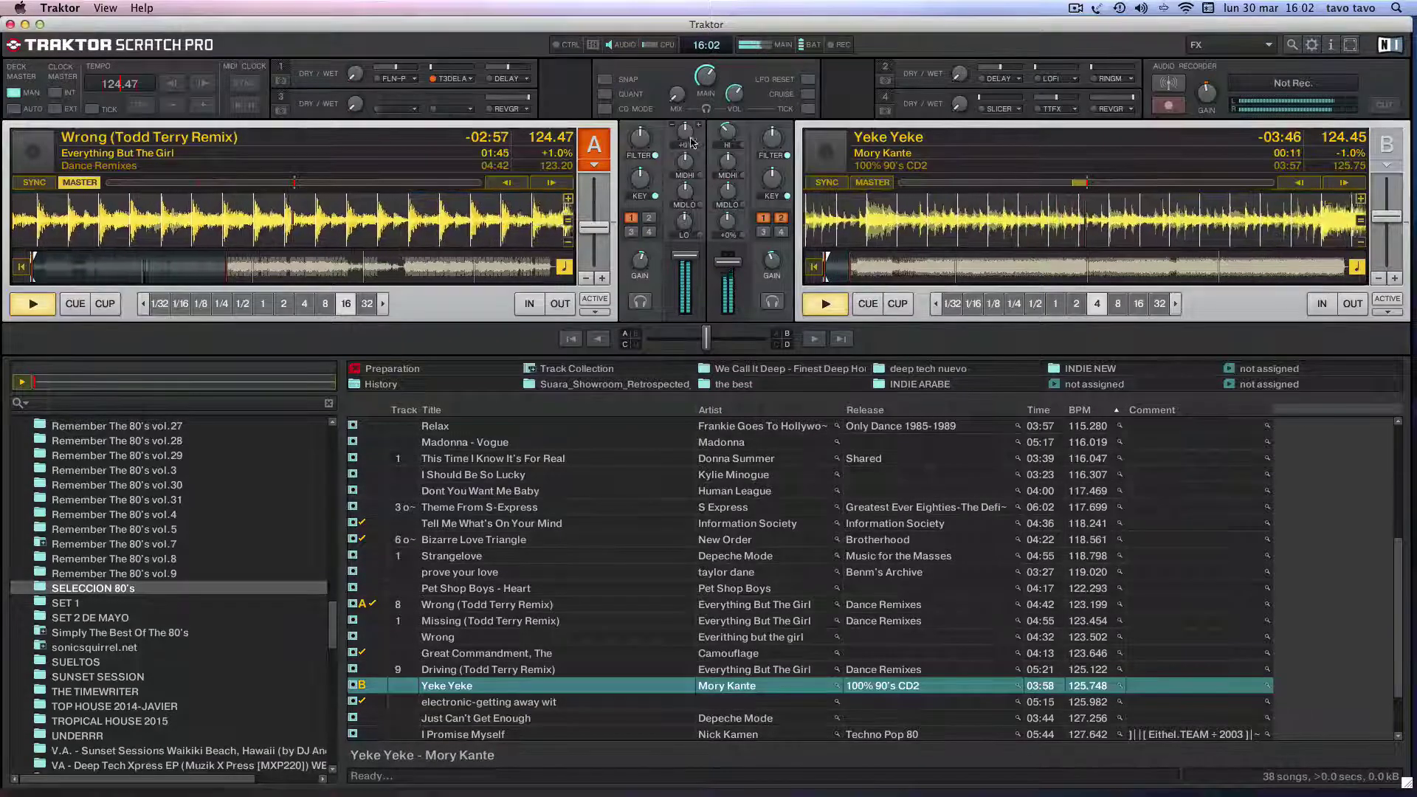
pyautogui.moveTo(688, 134); pyautogui.dragTo(687, 156)
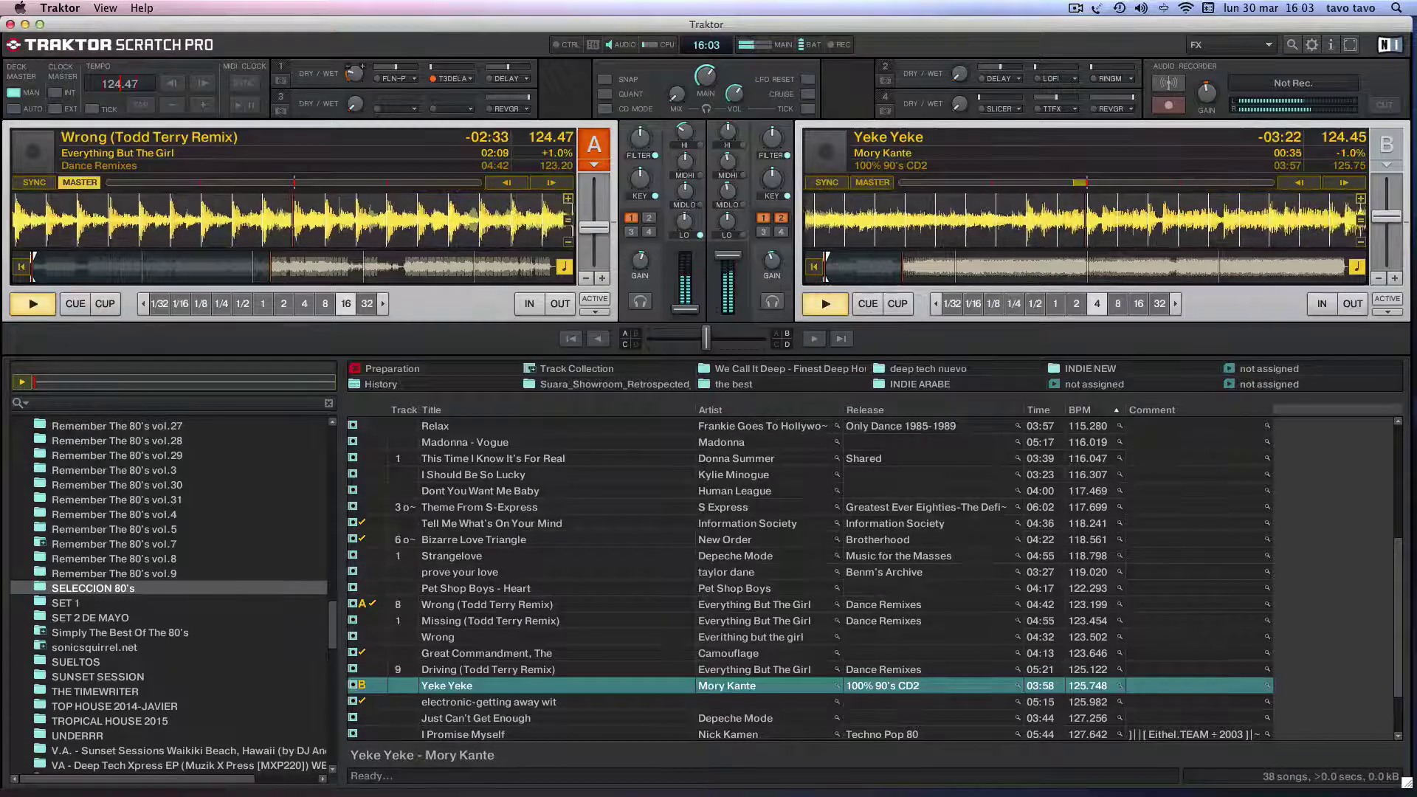
# Step: Vary the dry/wet amount of effect unit 1 and its T3 delay setting over the mix
pyautogui.moveTo(355, 73); pyautogui.dragTo(355, 69)
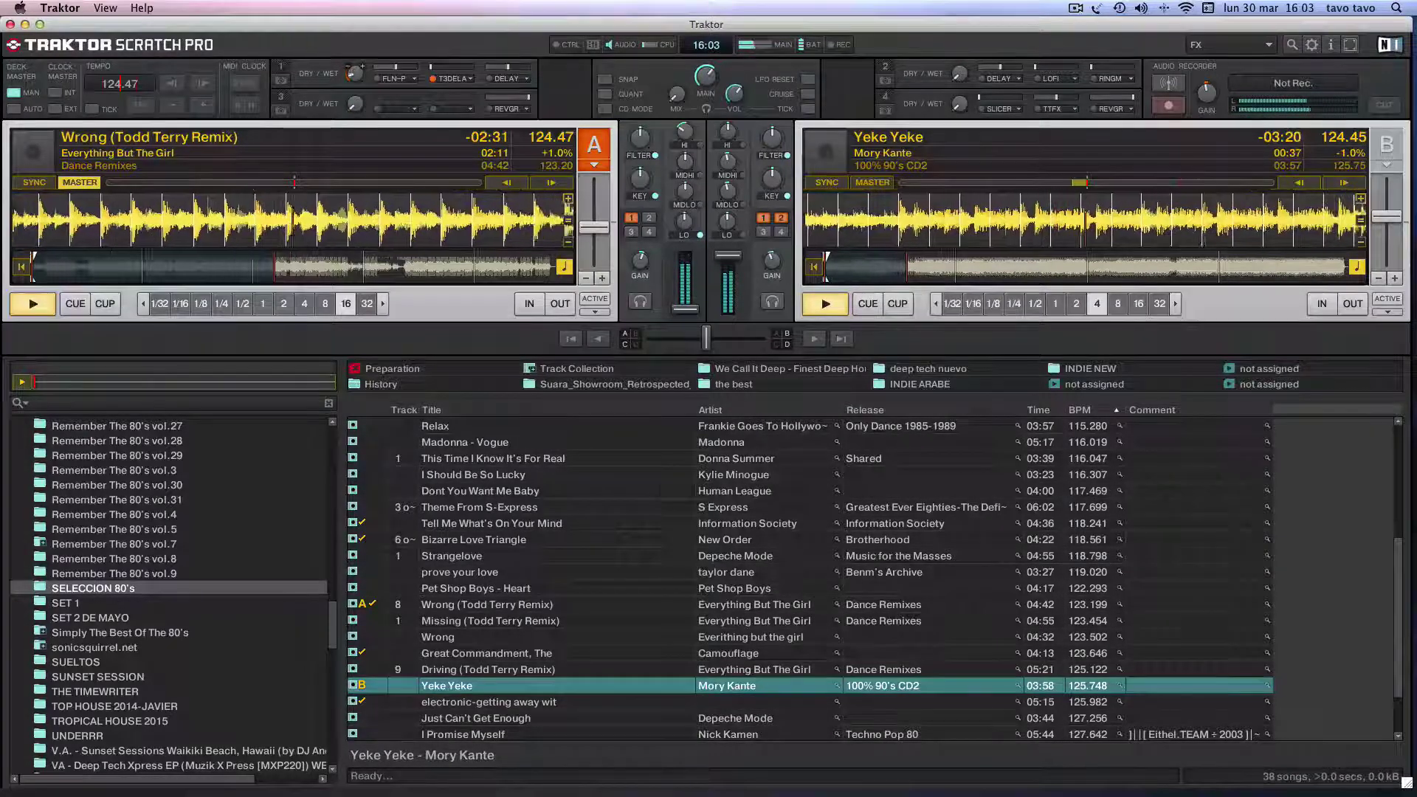
pyautogui.click(472, 67)
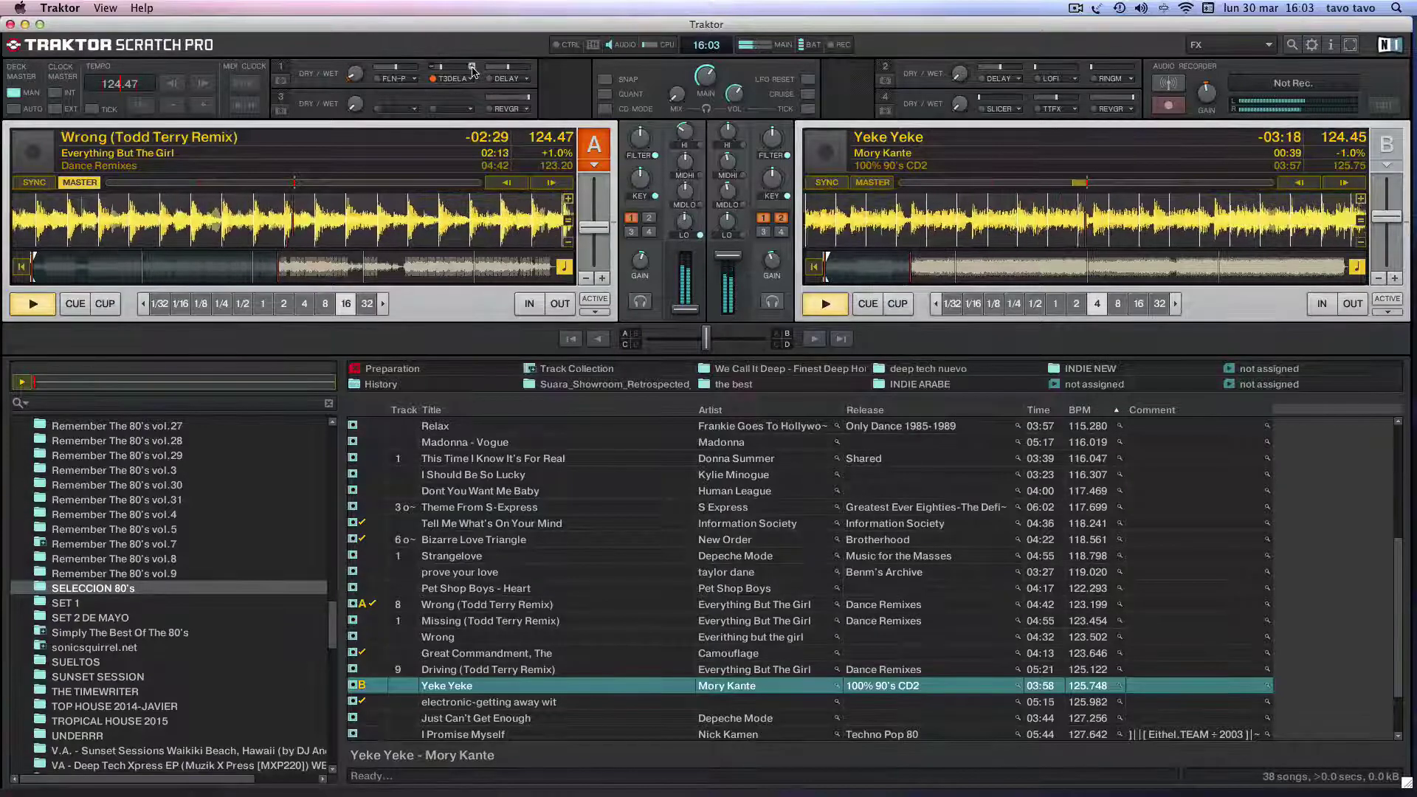
pyautogui.click(471, 67)
pyautogui.moveTo(356, 73); pyautogui.dragTo(356, 68)
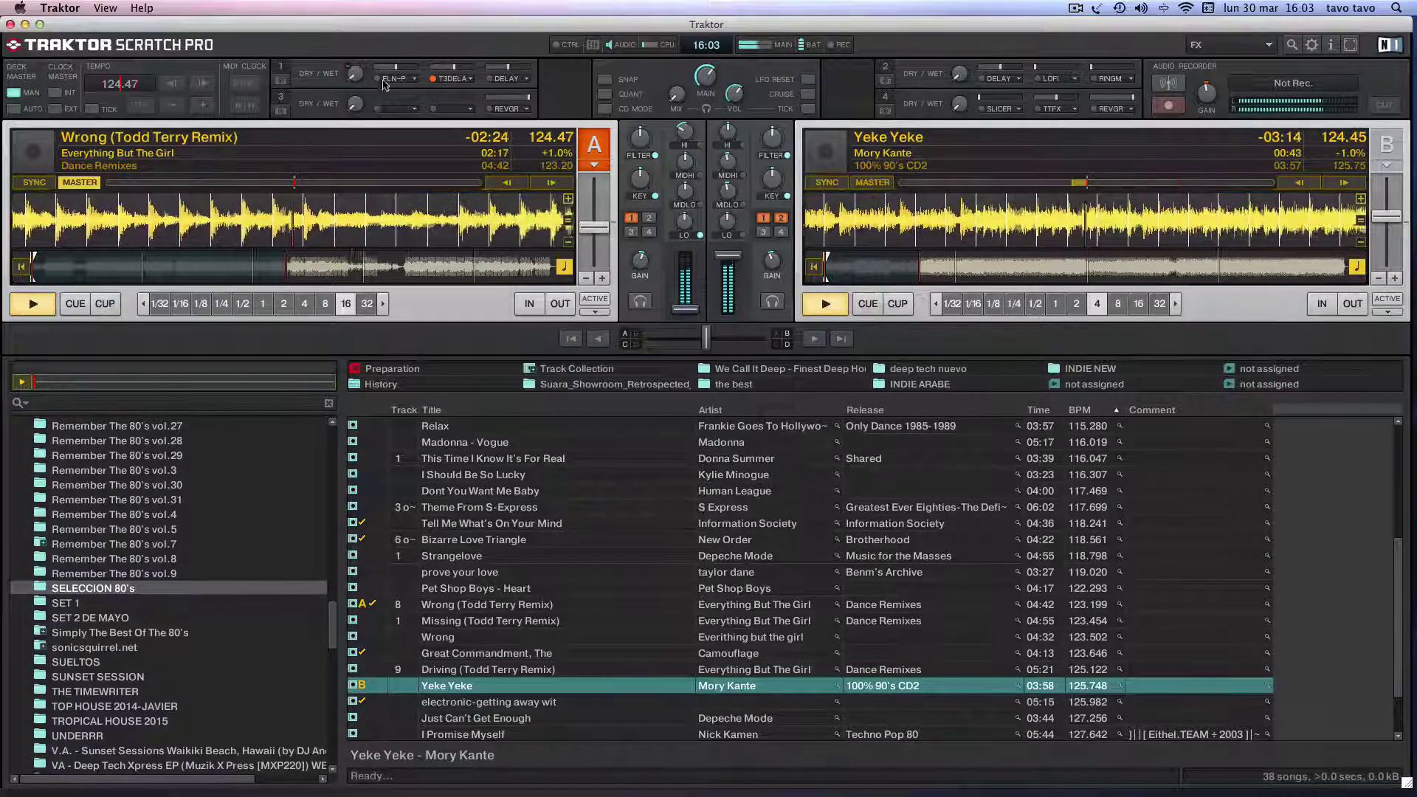
# Step: Return Wrong (Todd Terry Remix) to its cue point on deck A, and sweep deck B's filter back to neutral
pyautogui.click(77, 304)
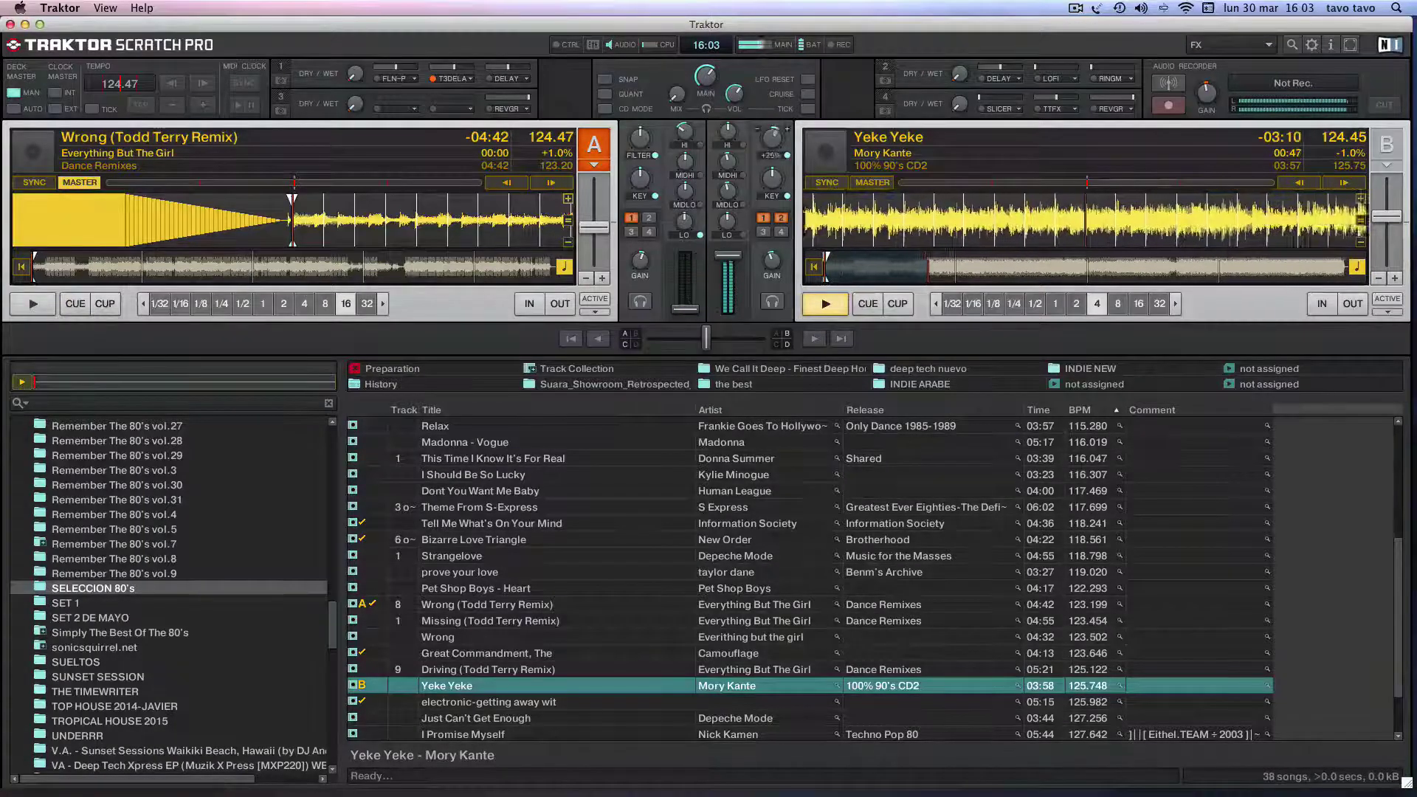
pyautogui.moveTo(771, 138); pyautogui.dragTo(772, 150)
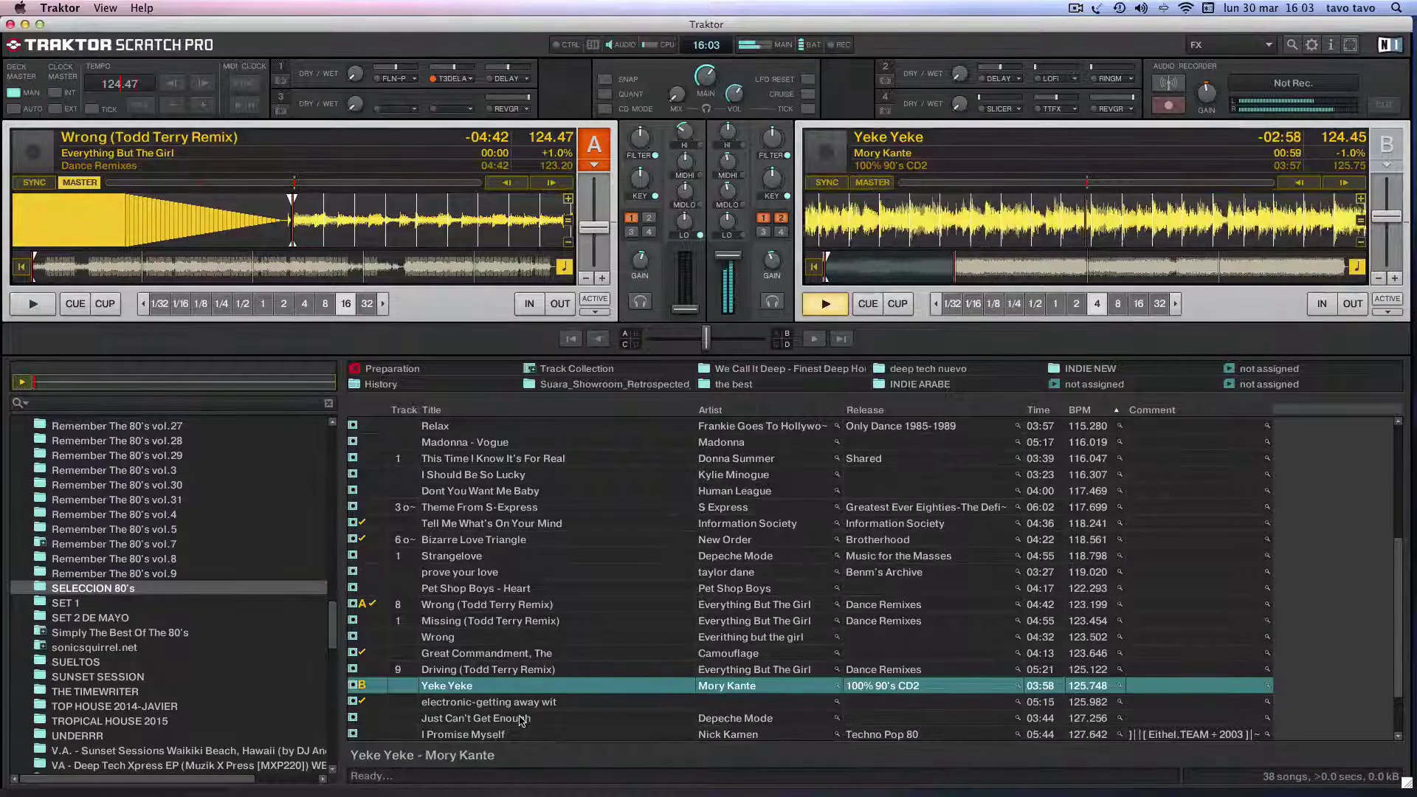
# Step: Load I Promise Myself onto deck A with its cue point on the first beat, raising deck B's tempo to 126.34 BPM
pyautogui.moveTo(510, 735); pyautogui.dragTo(421, 221)
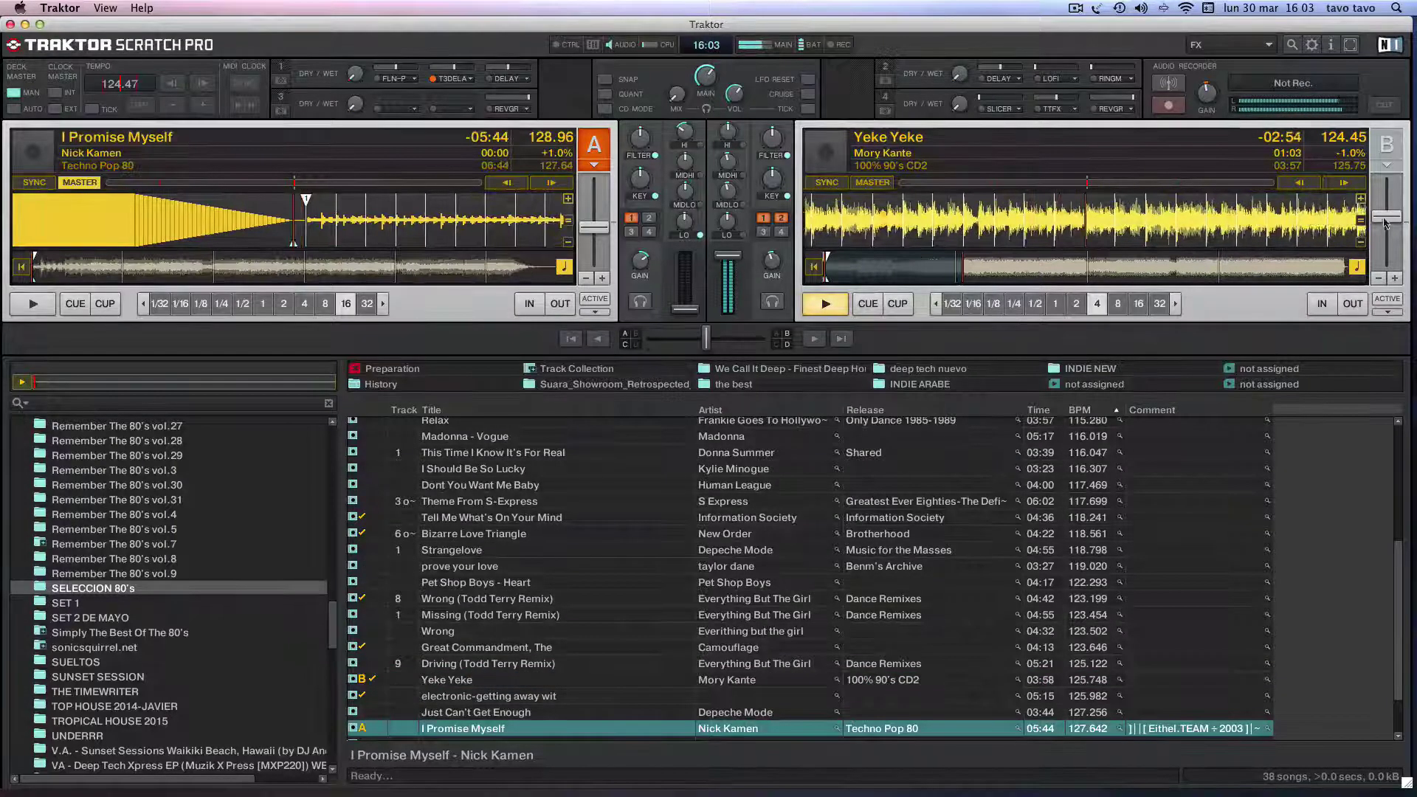
pyautogui.moveTo(1385, 224); pyautogui.dragTo(1391, 229)
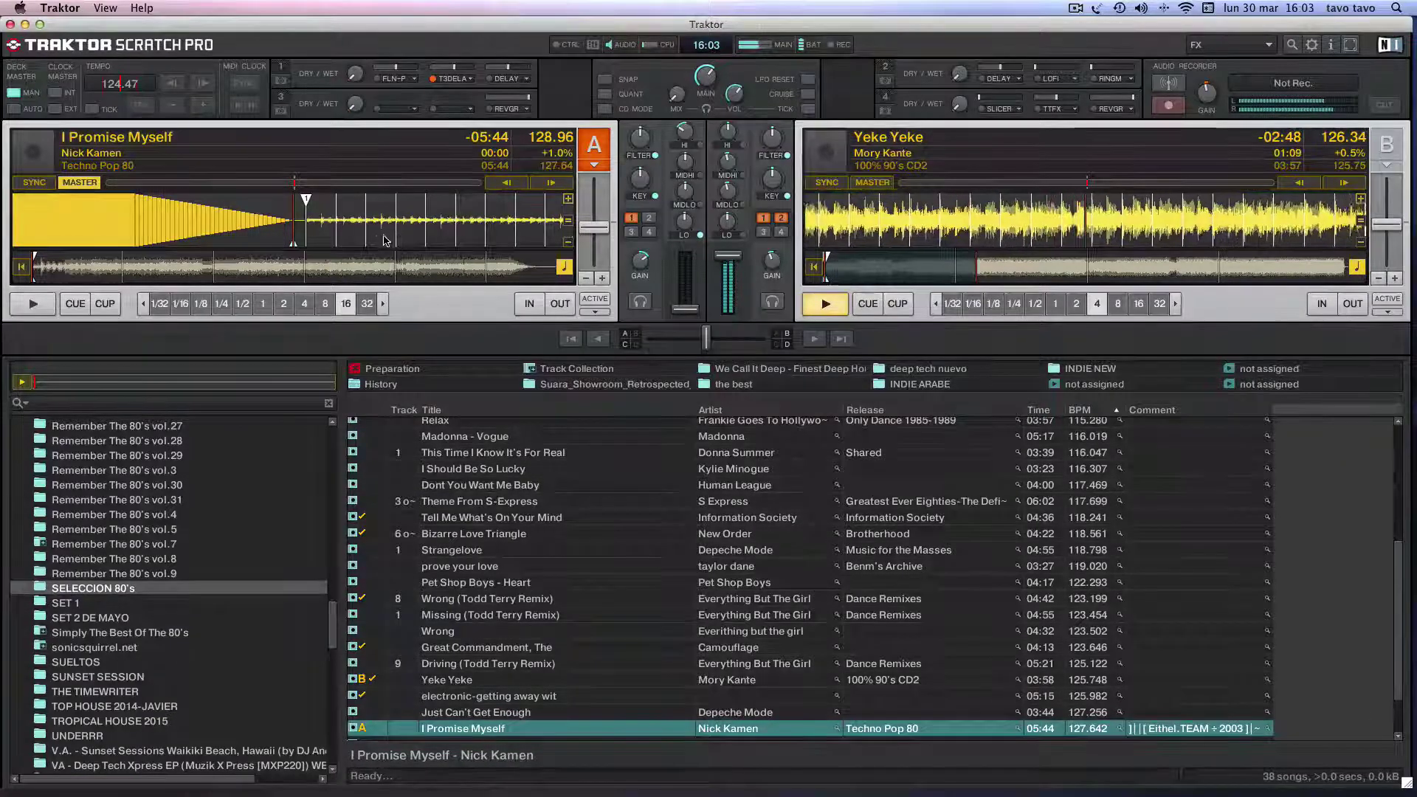
pyautogui.moveTo(389, 240); pyautogui.dragTo(362, 243)
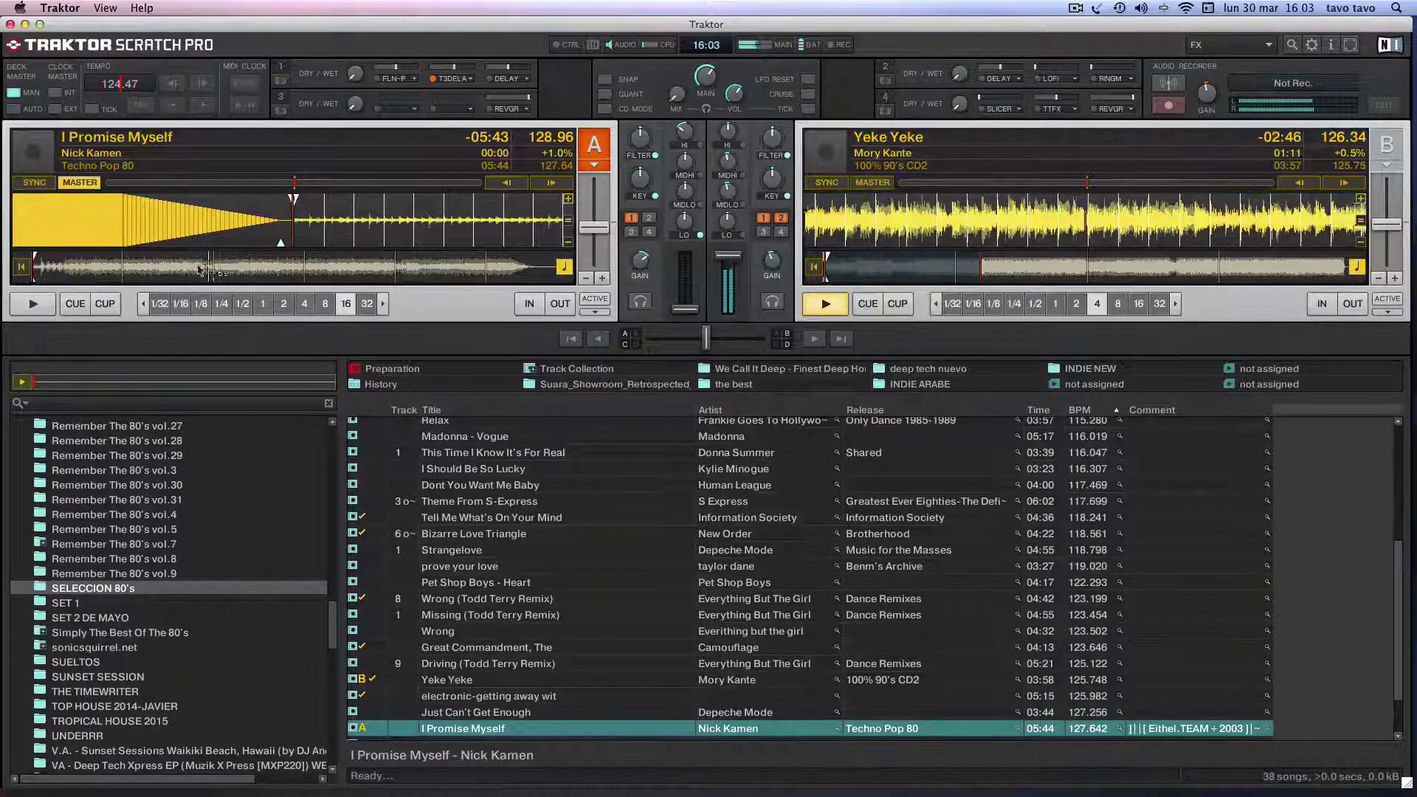
pyautogui.click(76, 303)
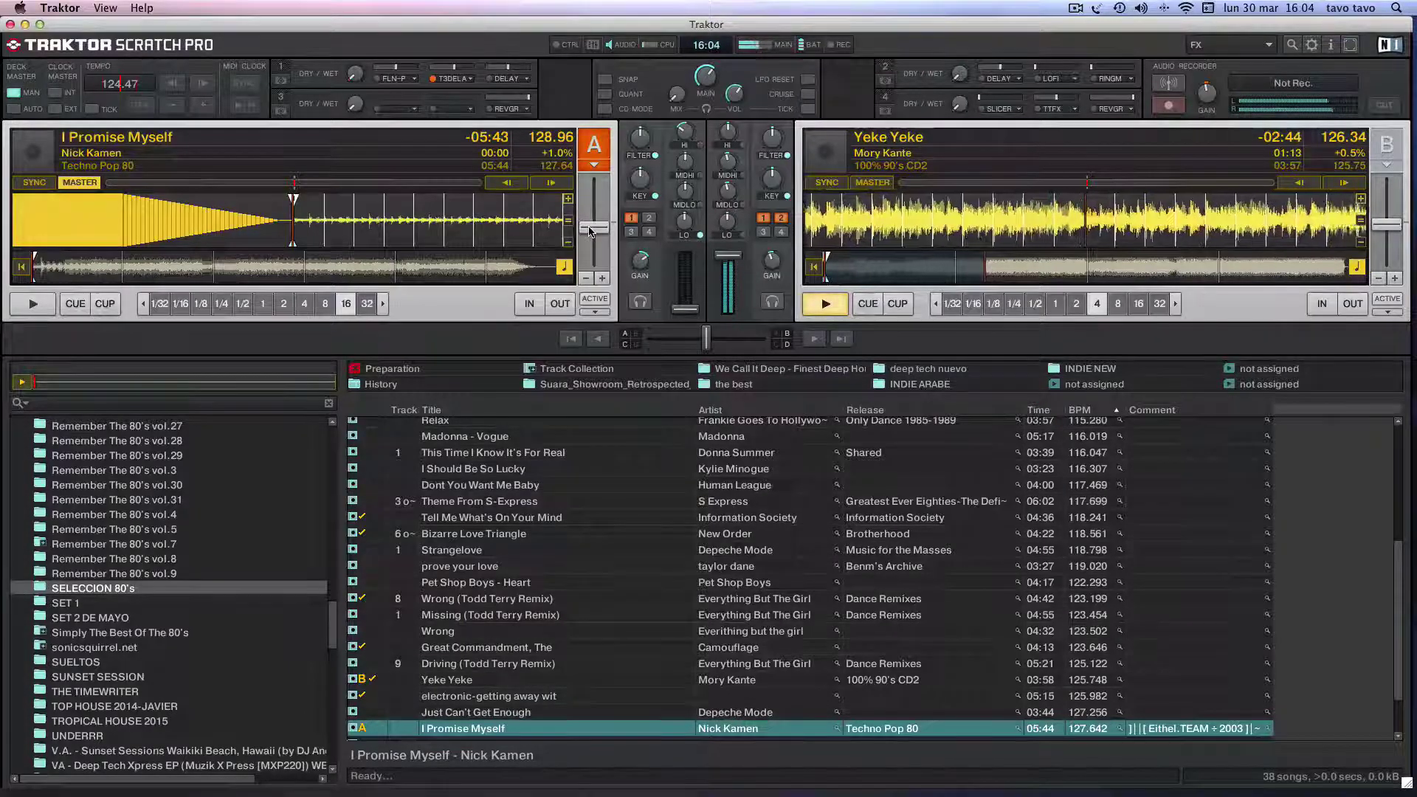
# Step: Match the two decks' tempos manually, setting deck A to 126.88 BPM and deck B to 126.89 BPM
pyautogui.moveTo(594, 227); pyautogui.dragTo(594, 218)
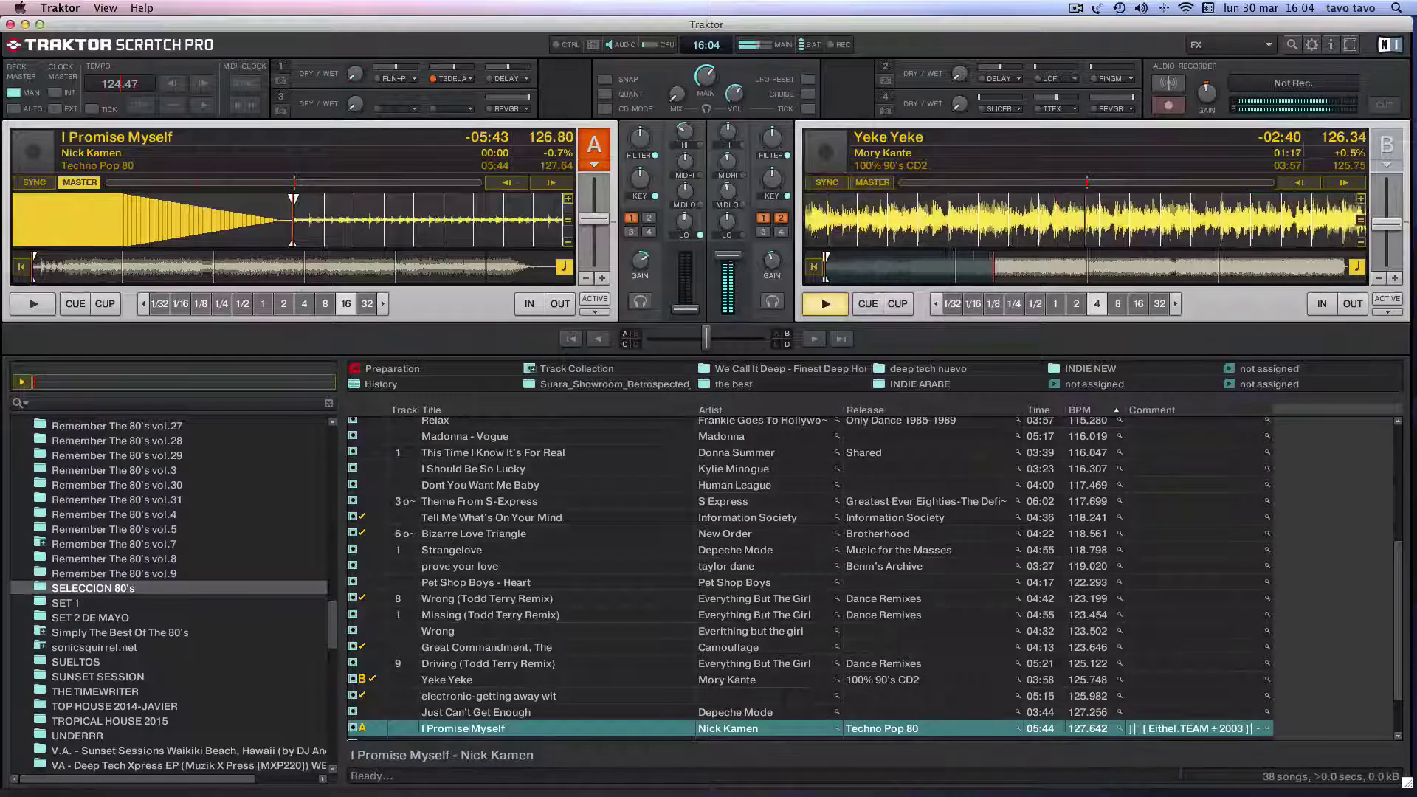
pyautogui.moveTo(1382, 228); pyautogui.dragTo(1381, 231)
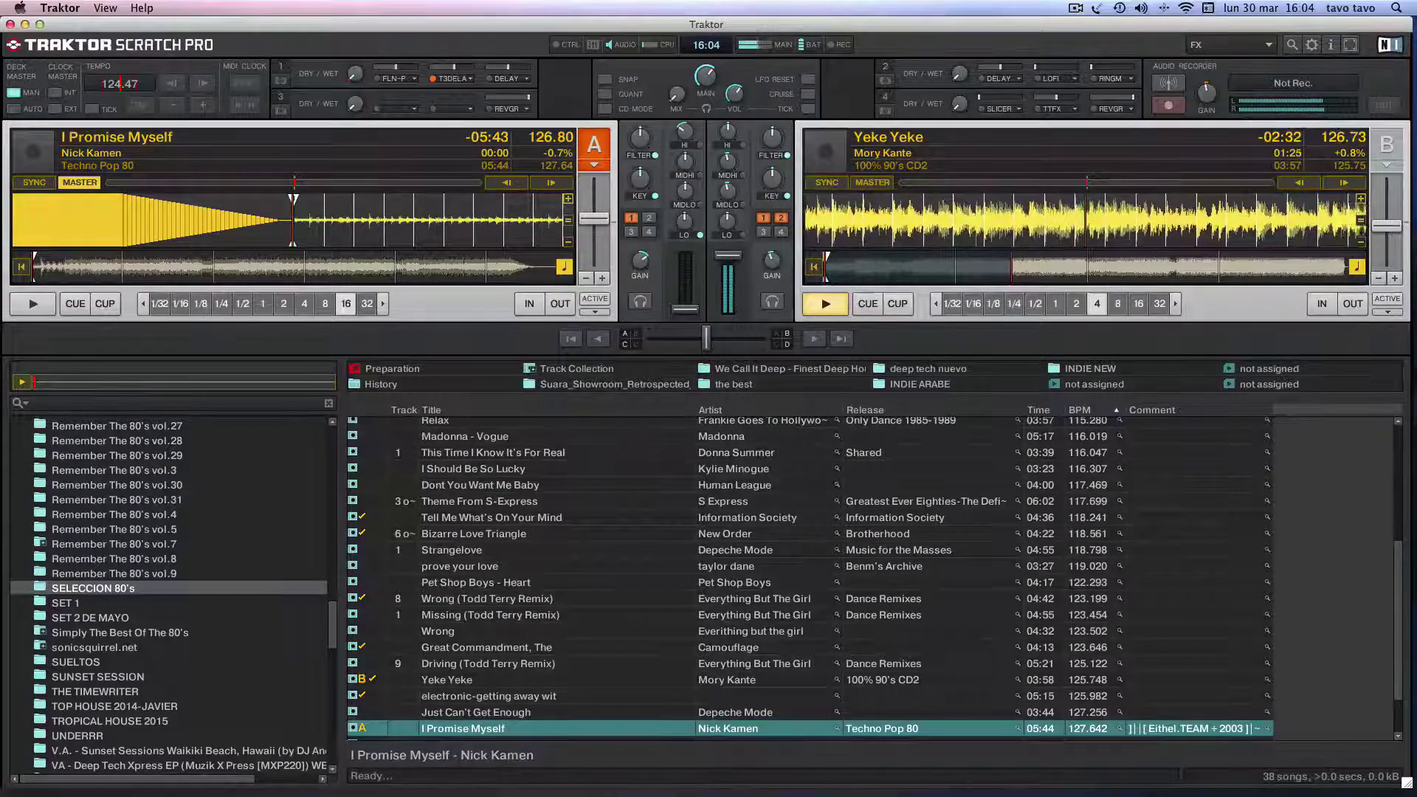
pyautogui.moveTo(1396, 230); pyautogui.dragTo(1396, 231)
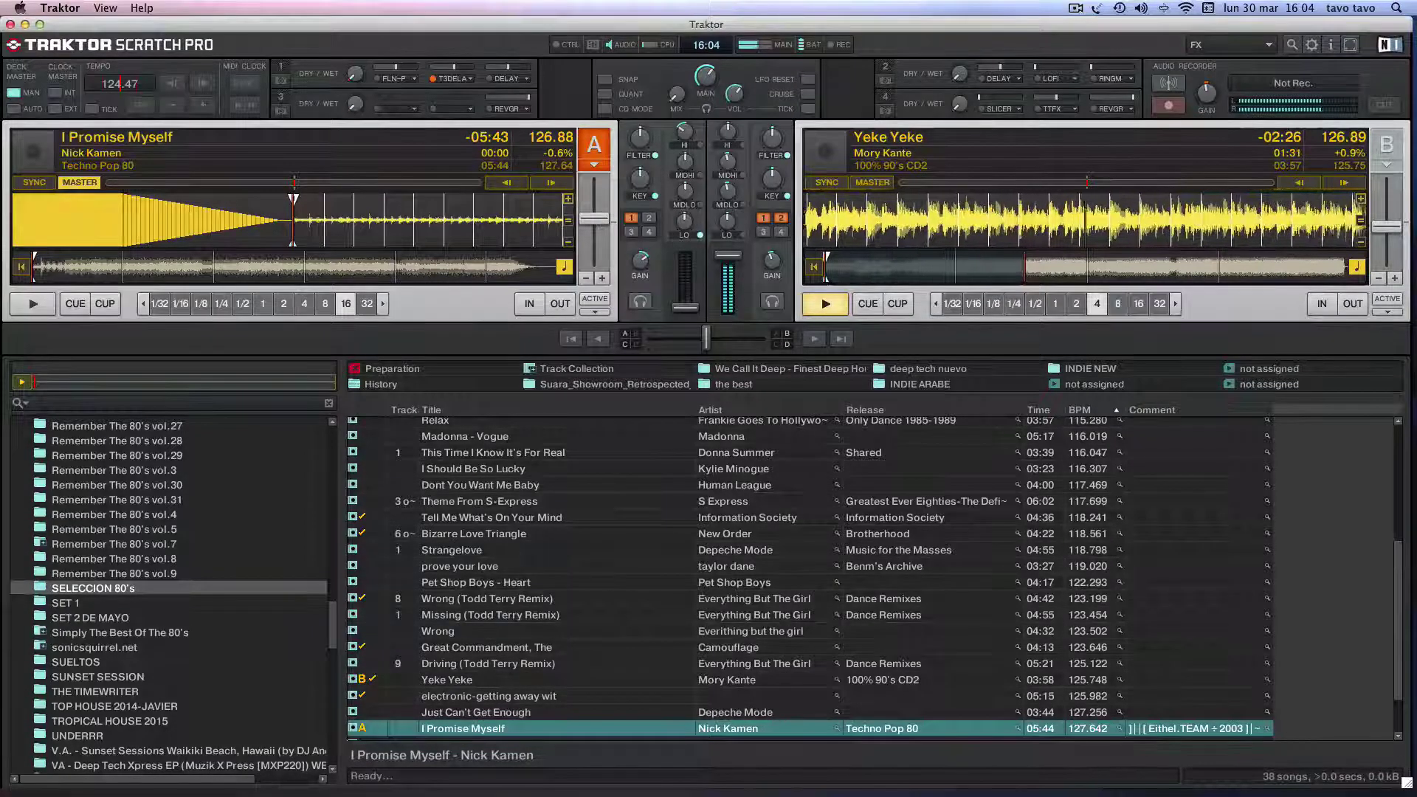
# Step: Raise deck A's volume close to full and rehearse I Promise Myself from its cue point
pyautogui.moveTo(686, 307); pyautogui.dragTo(698, 262)
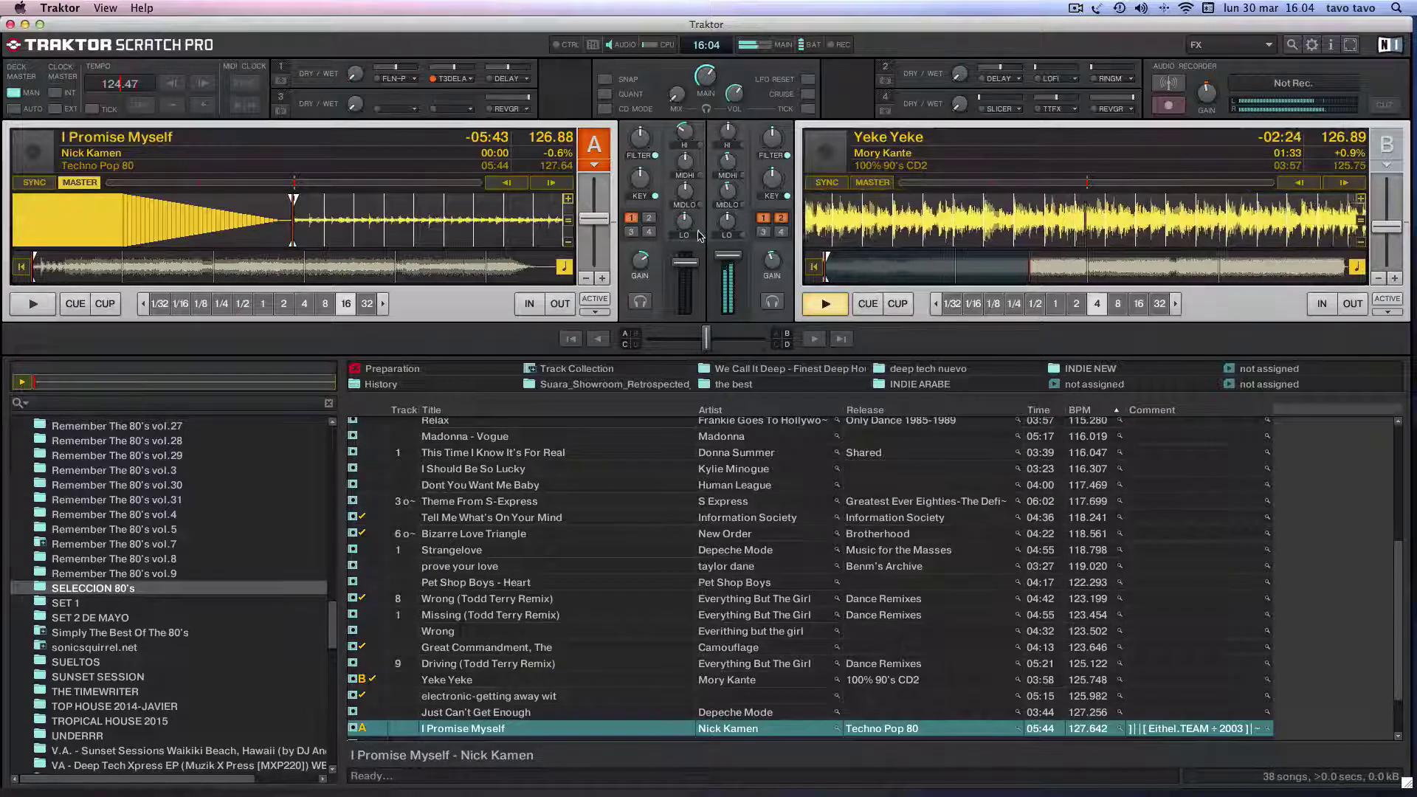
pyautogui.click(76, 306)
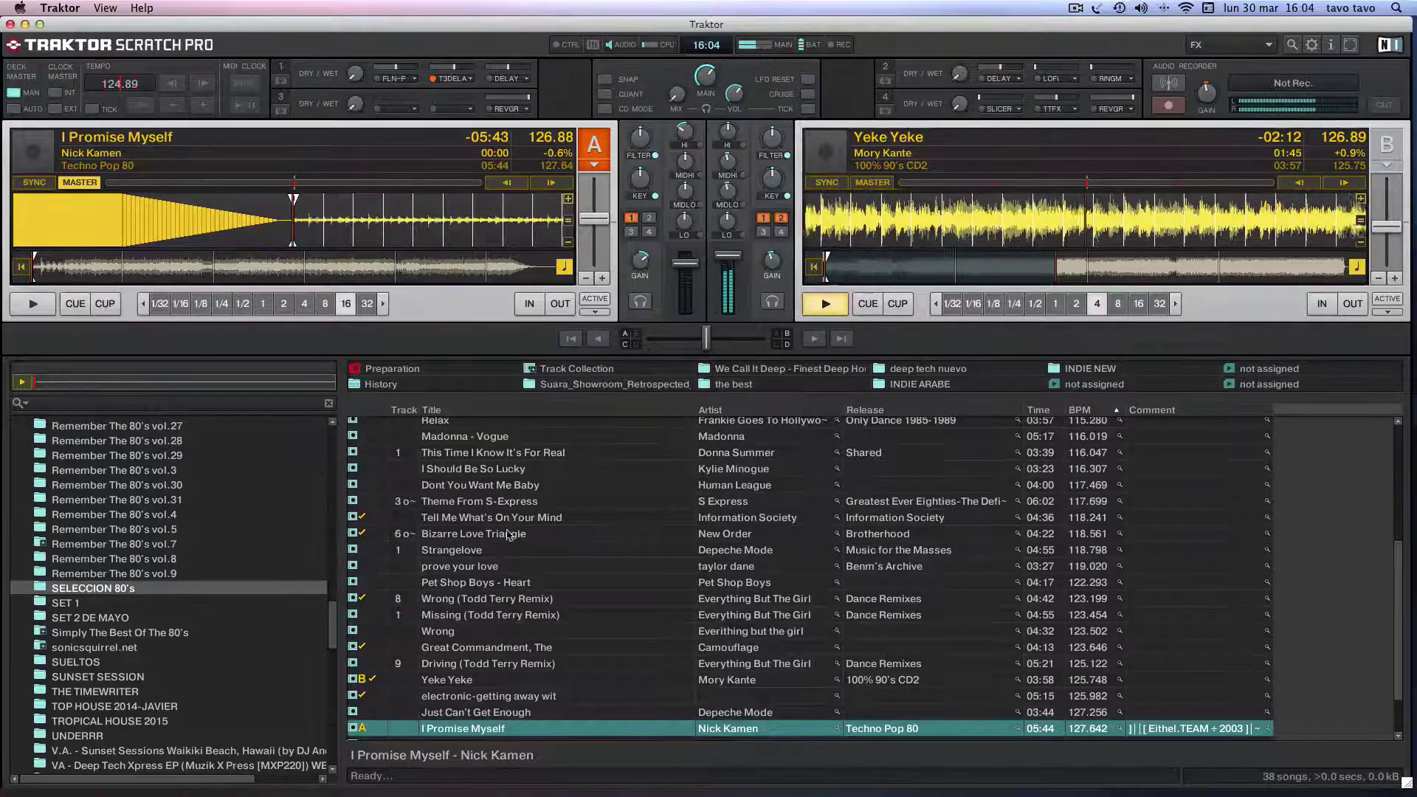
pyautogui.scroll(-2, 510, 535)
pyautogui.scroll(6, 113, 561)
pyautogui.scroll(10, 113, 561)
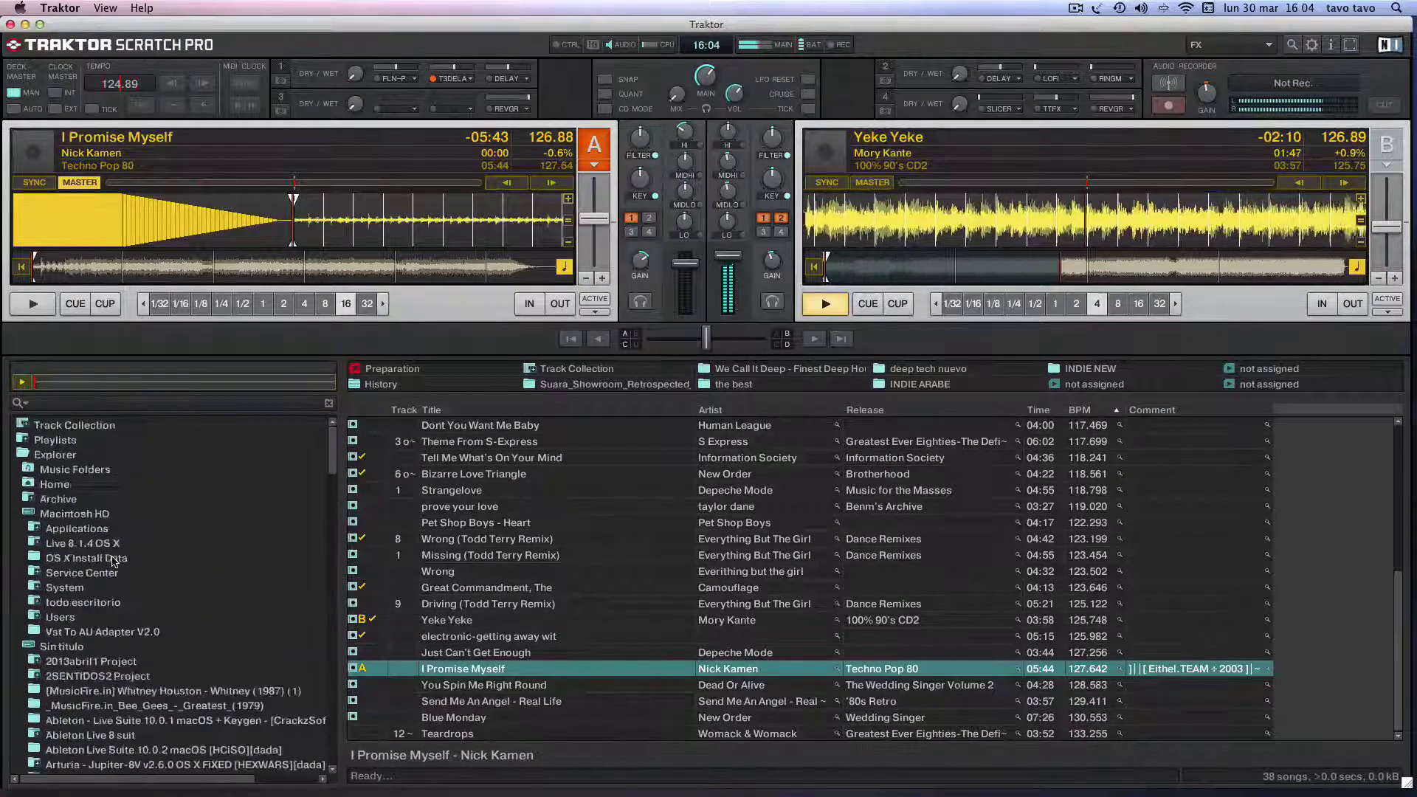
pyautogui.scroll(-15, 221, 591)
pyautogui.hscroll(1, 323, 601)
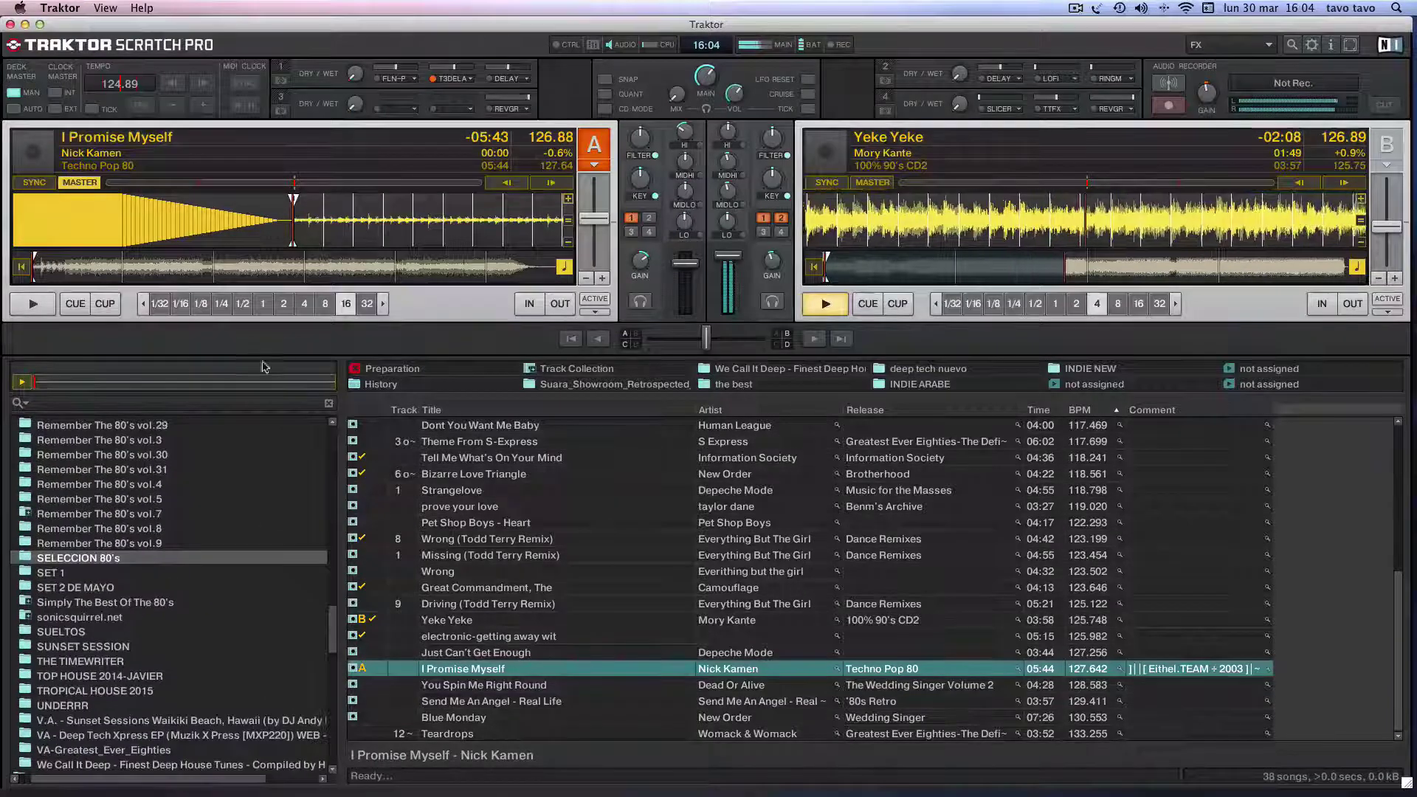
# Step: Start I Promise Myself on deck A nudged forward into time, raising its volume and high EQ
pyautogui.click(36, 305)
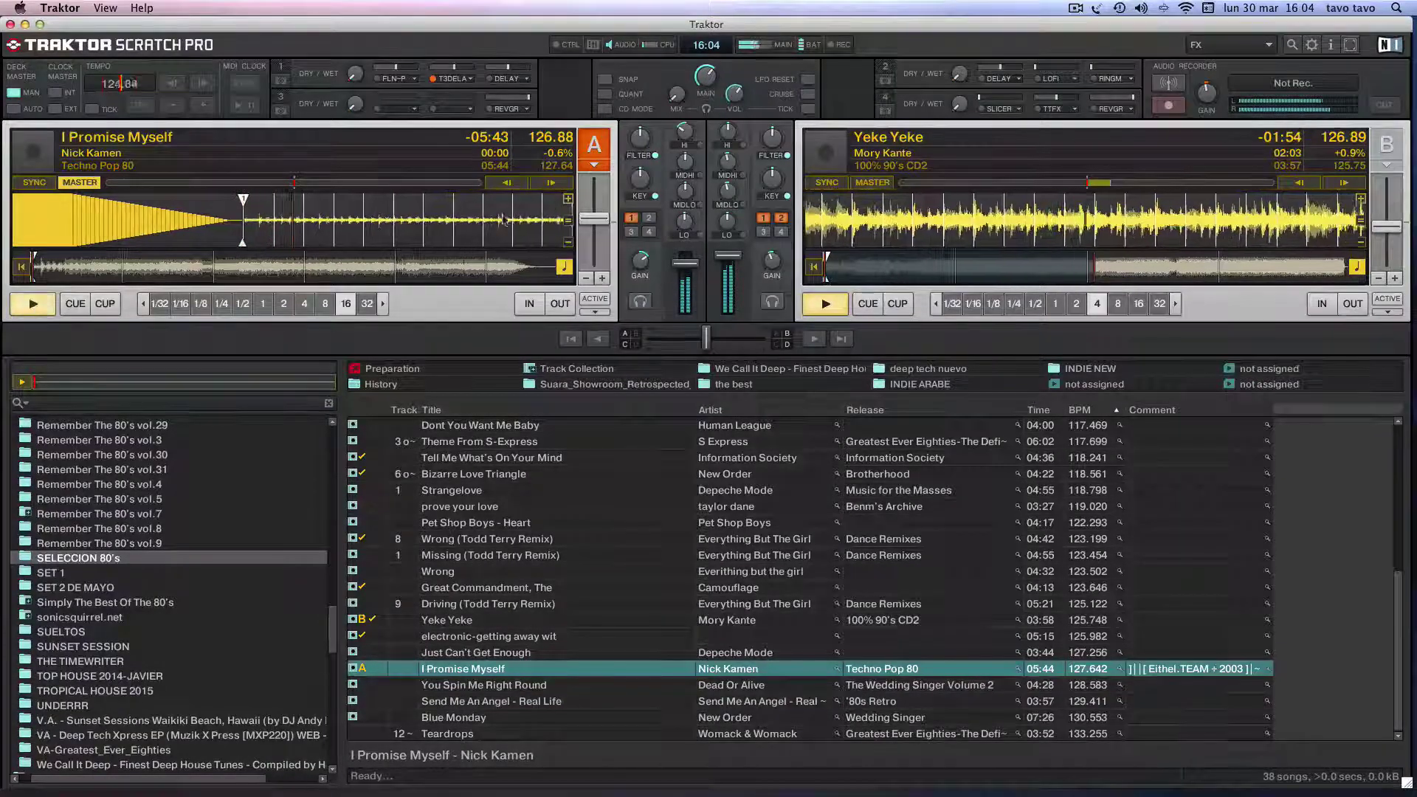
pyautogui.click(552, 184)
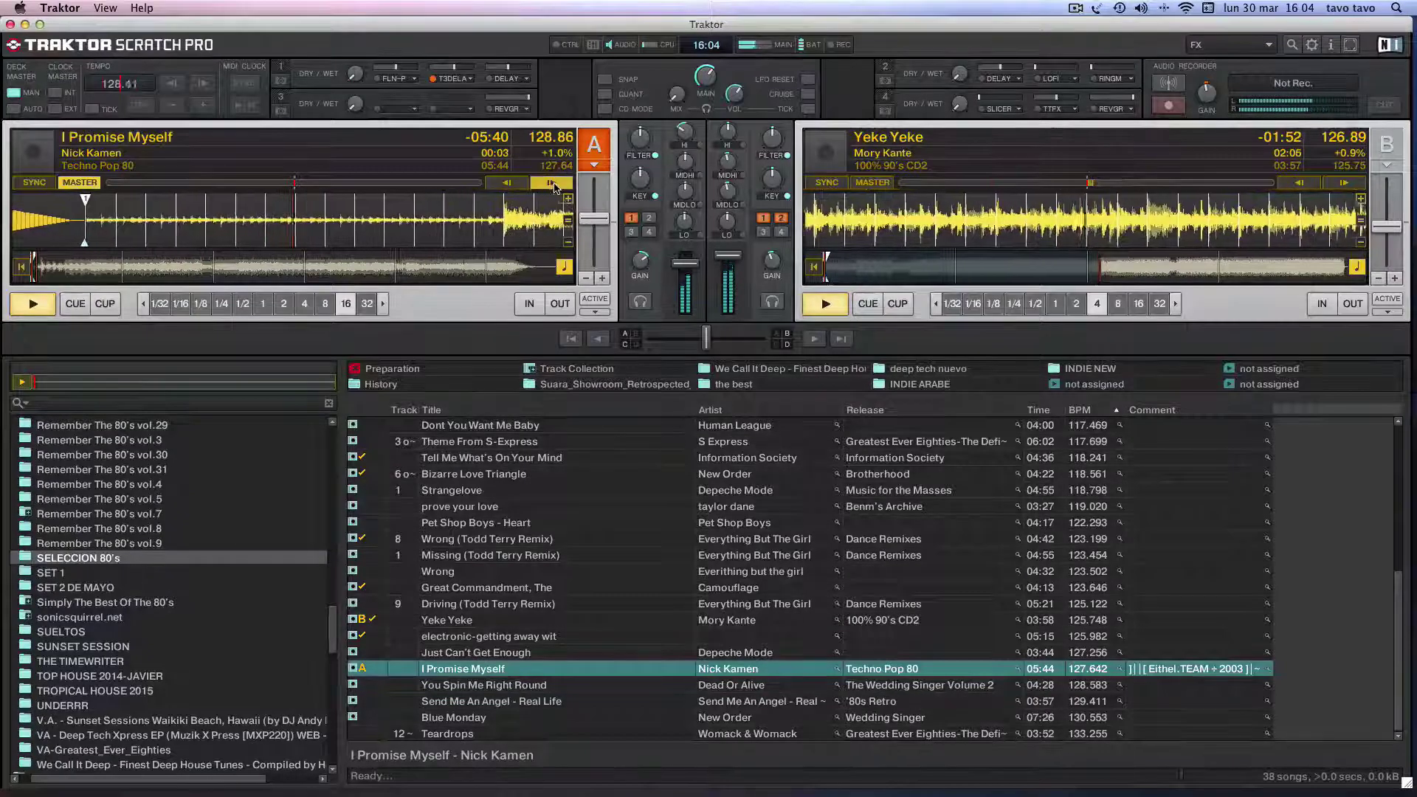
pyautogui.moveTo(685, 263); pyautogui.dragTo(727, 255)
pyautogui.moveTo(688, 139); pyautogui.dragTo(688, 122)
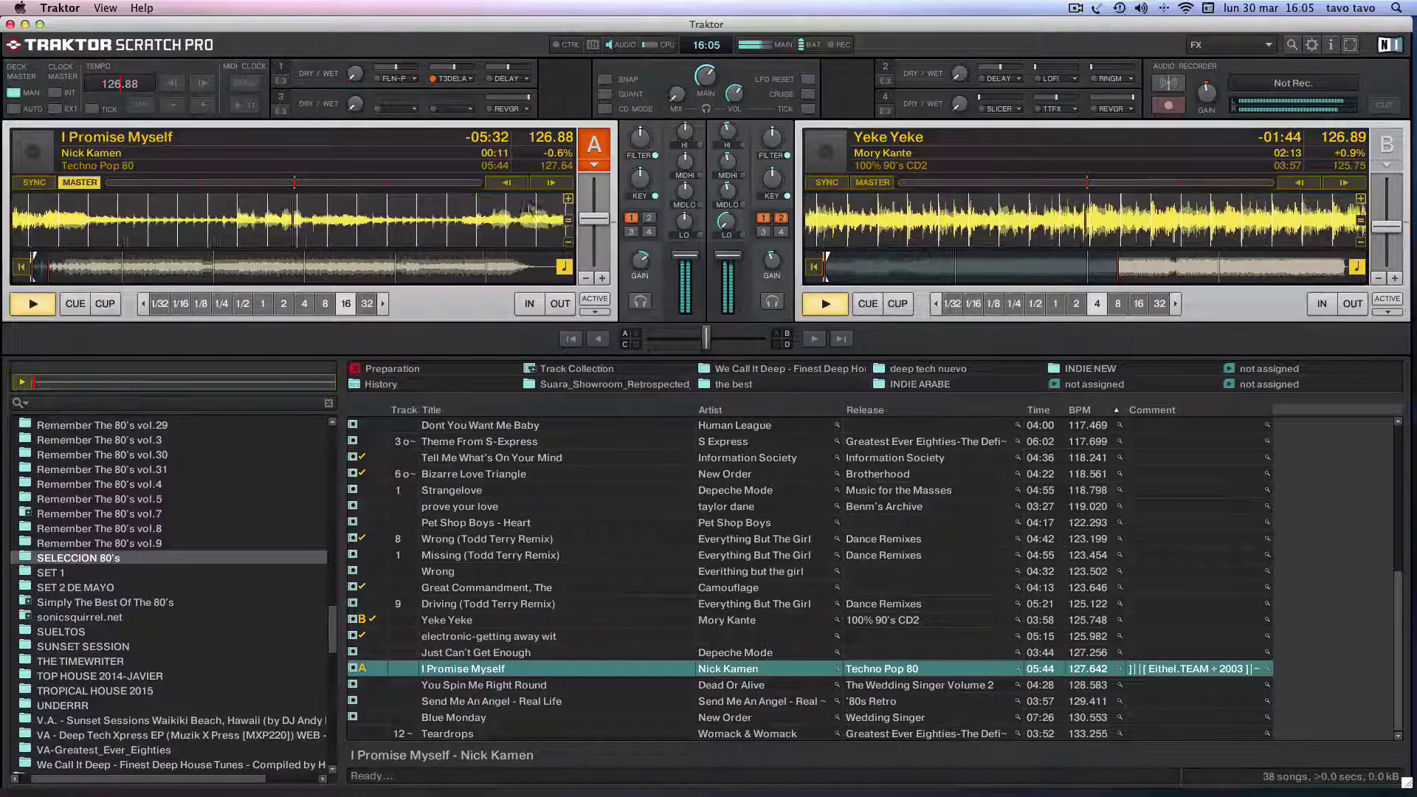
# Step: Cut deck B's low EQ, fade the deck out and return Yeke Yeke to its cue point
pyautogui.moveTo(727, 221); pyautogui.dragTo(727, 230)
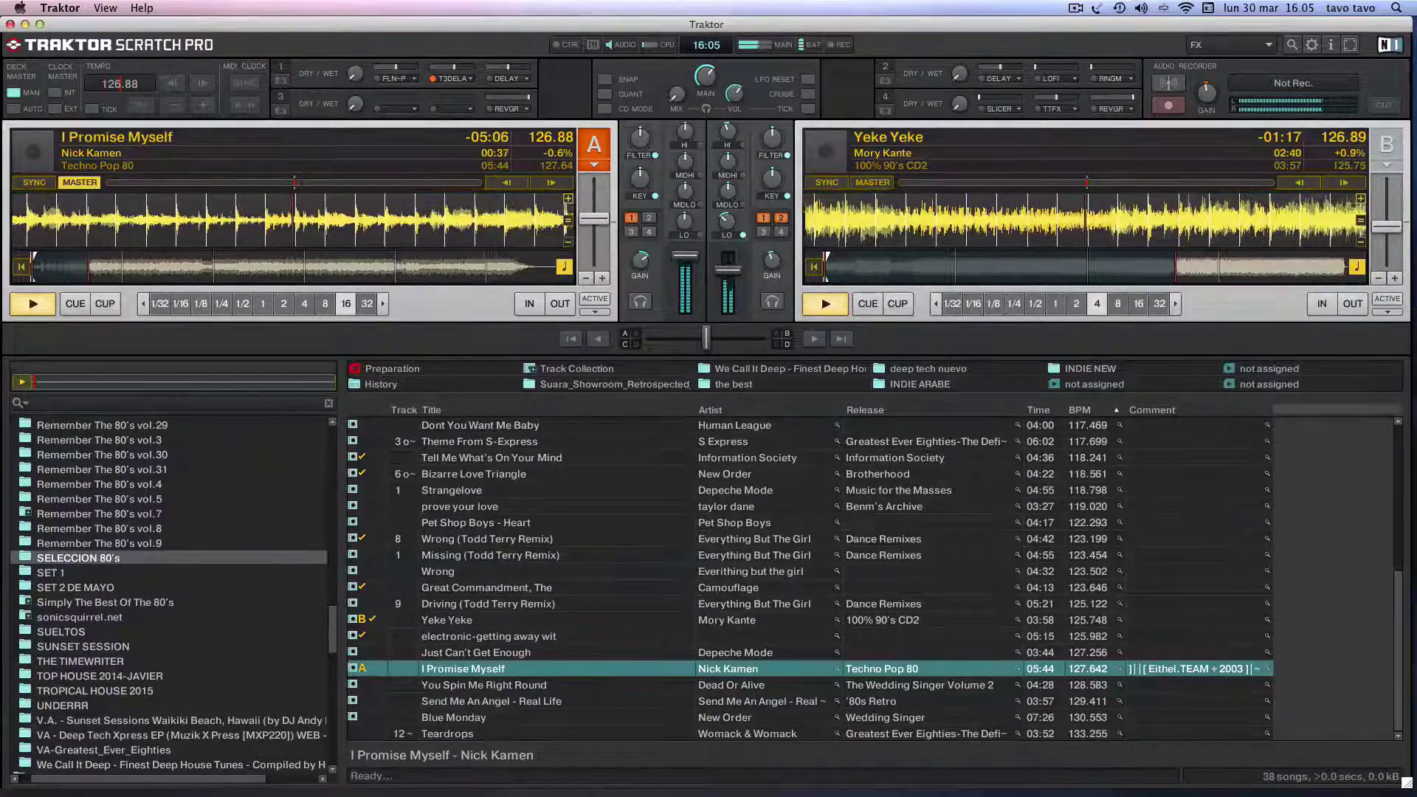
pyautogui.click(856, 303)
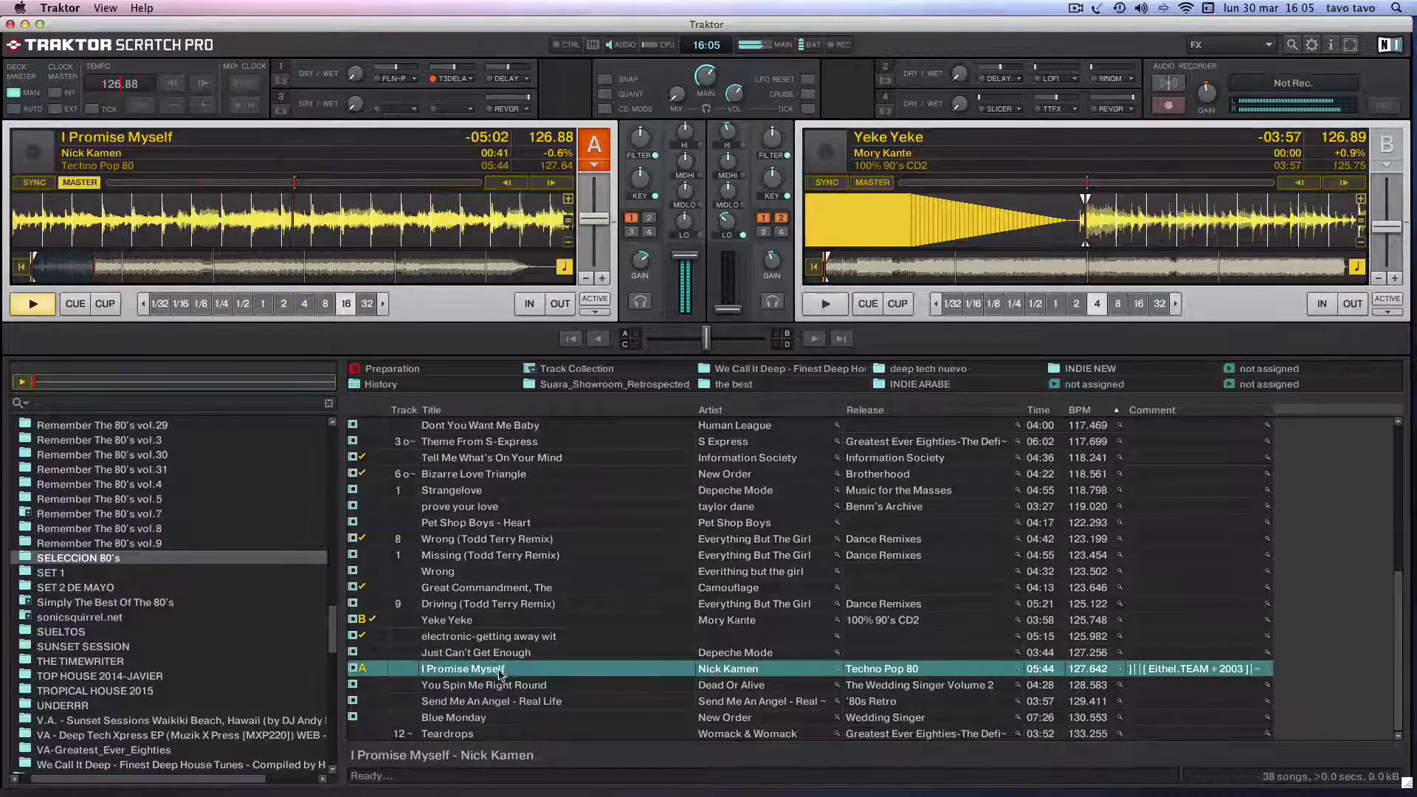
# Step: Load You Spin Me Right Round onto deck B, cued on its first strong beat, and sync it to deck A at 127.64 BPM
pyautogui.moveTo(487, 686)
pyautogui.mouseDown()
pyautogui.moveTo(1167, 222)
pyautogui.moveTo(1010, 230)
pyautogui.mouseUp()
pyautogui.moveTo(1279, 244); pyautogui.dragTo(1030, 250)
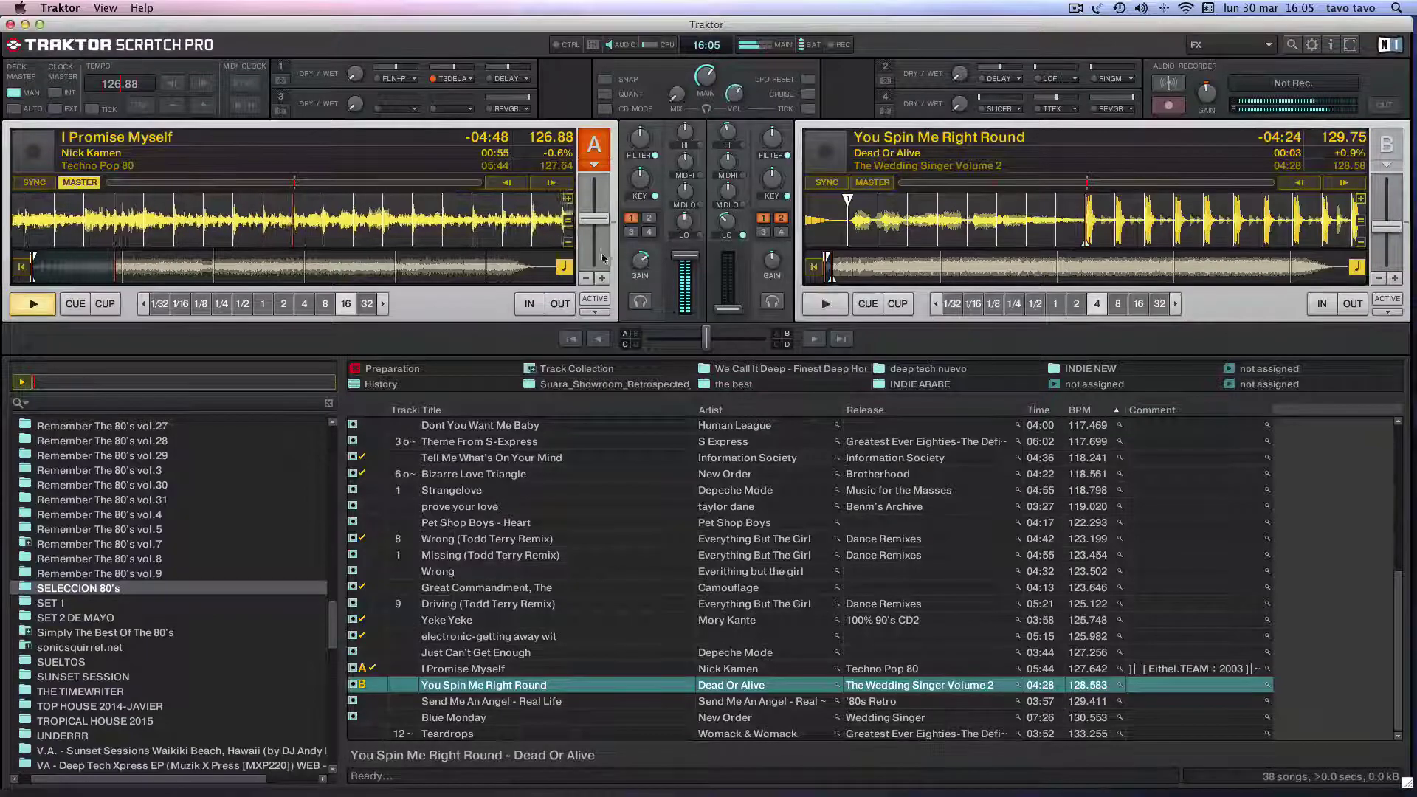
pyautogui.moveTo(603, 225); pyautogui.dragTo(603, 228)
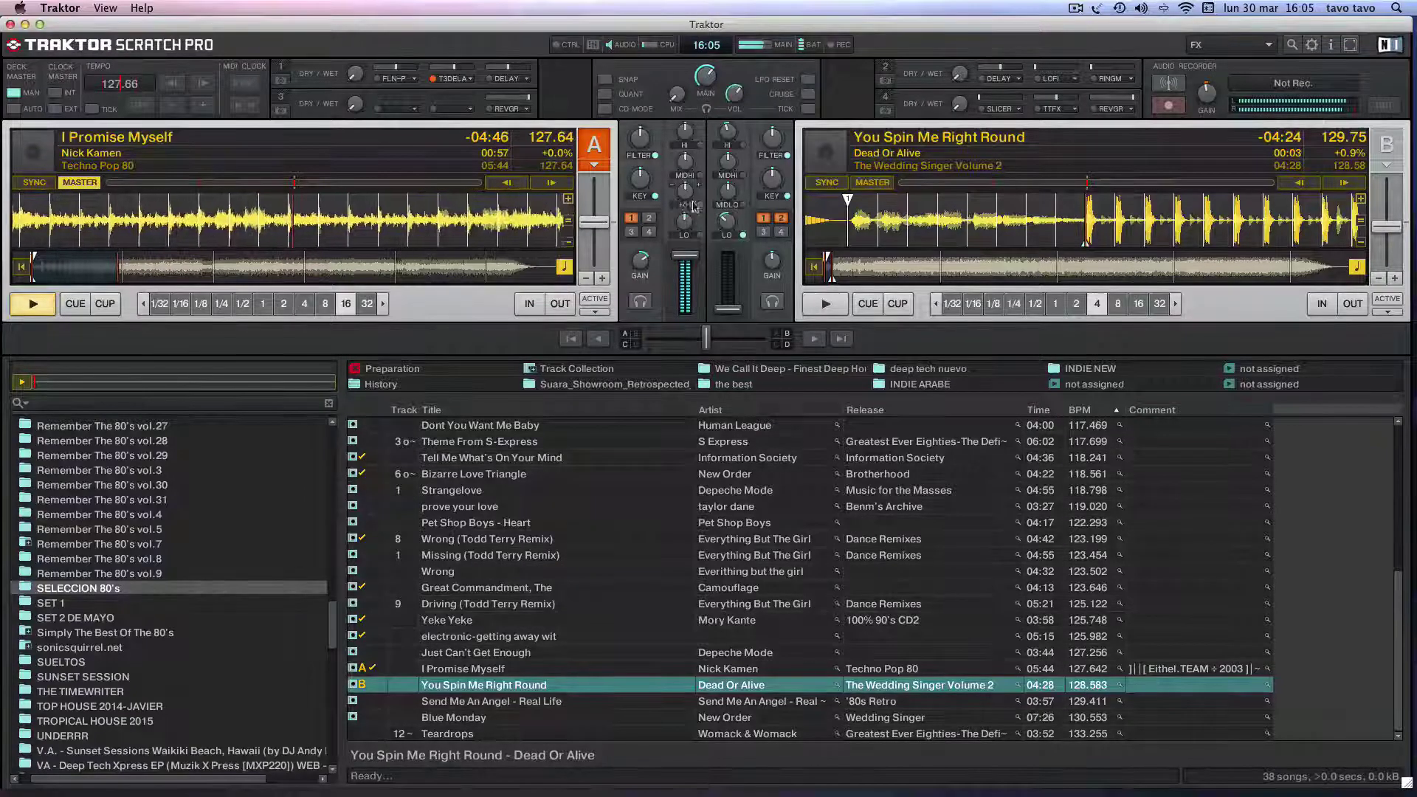
pyautogui.click(836, 187)
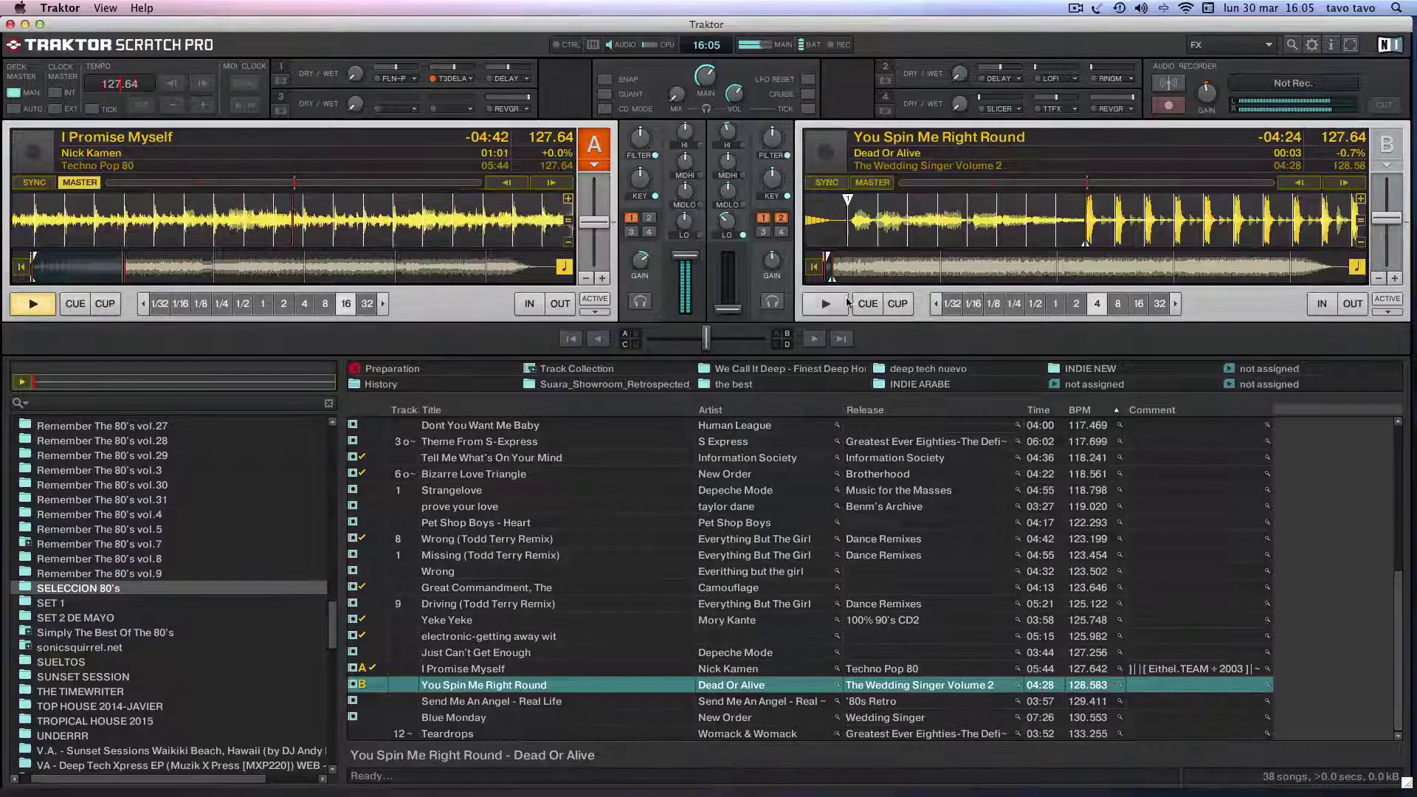
# Step: Bring in You Spin Me Right Round from its cue point on deck B, raising its volume and restoring its low EQ
pyautogui.moveTo(728, 309); pyautogui.dragTo(728, 267)
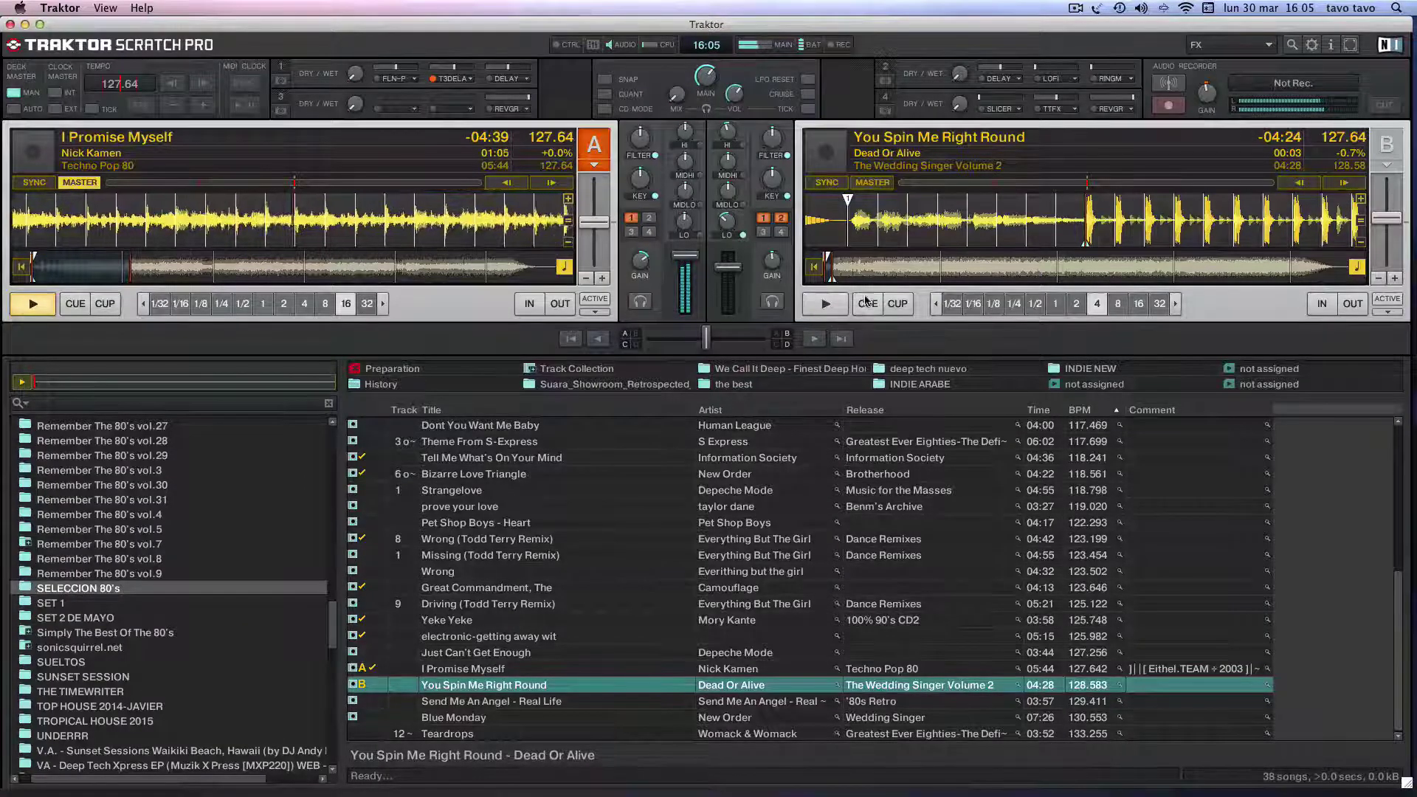
pyautogui.click(868, 304)
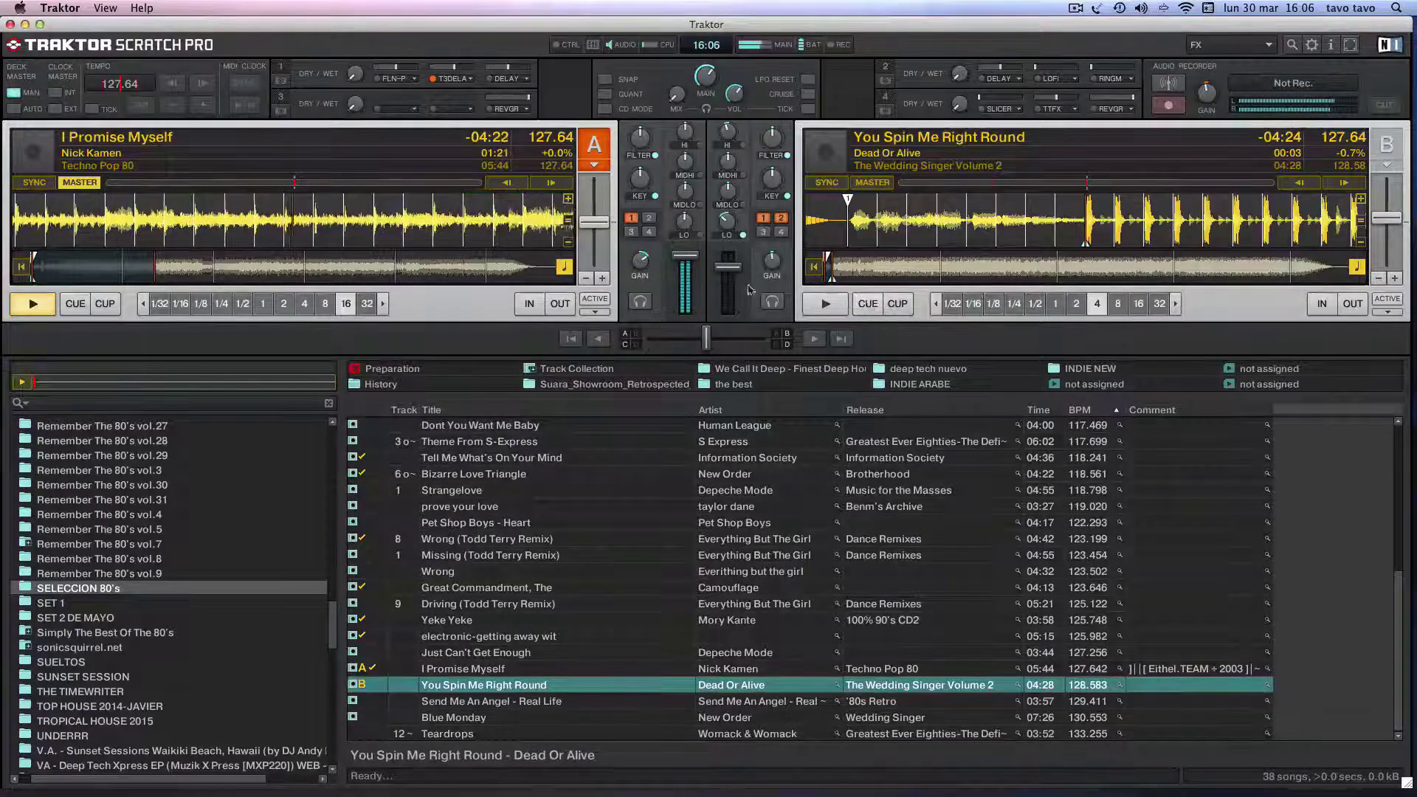
pyautogui.click(824, 304)
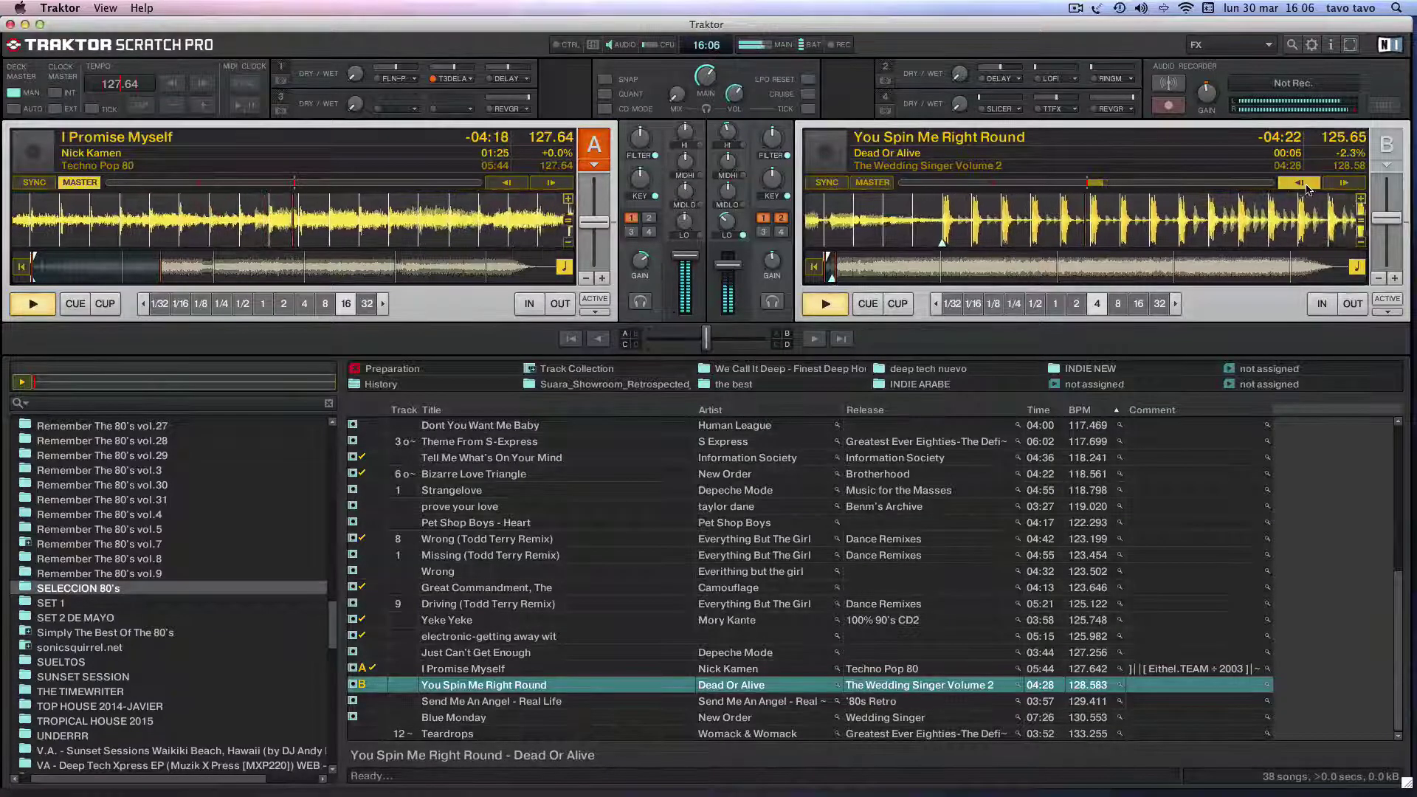
pyautogui.click(742, 235)
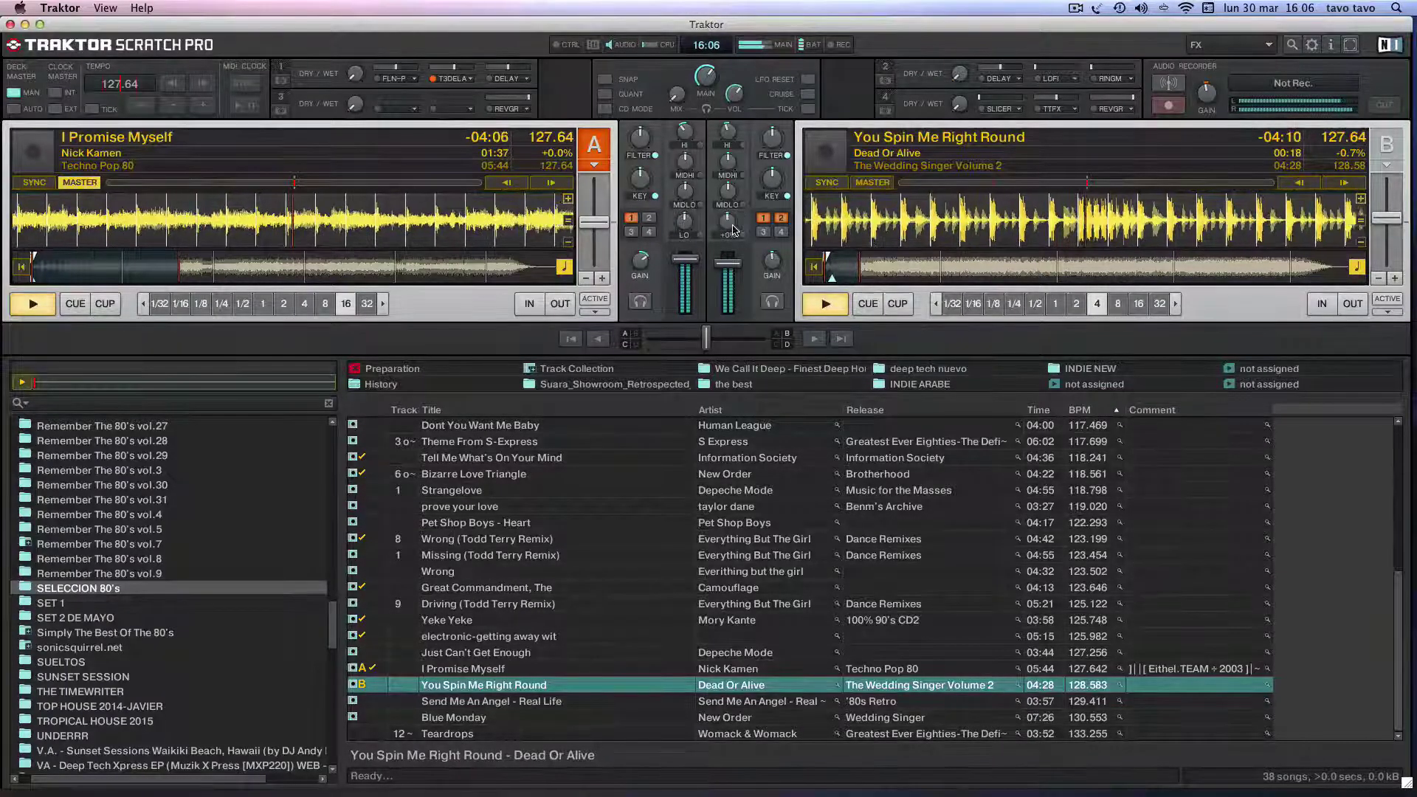
pyautogui.moveTo(727, 263); pyautogui.dragTo(727, 258)
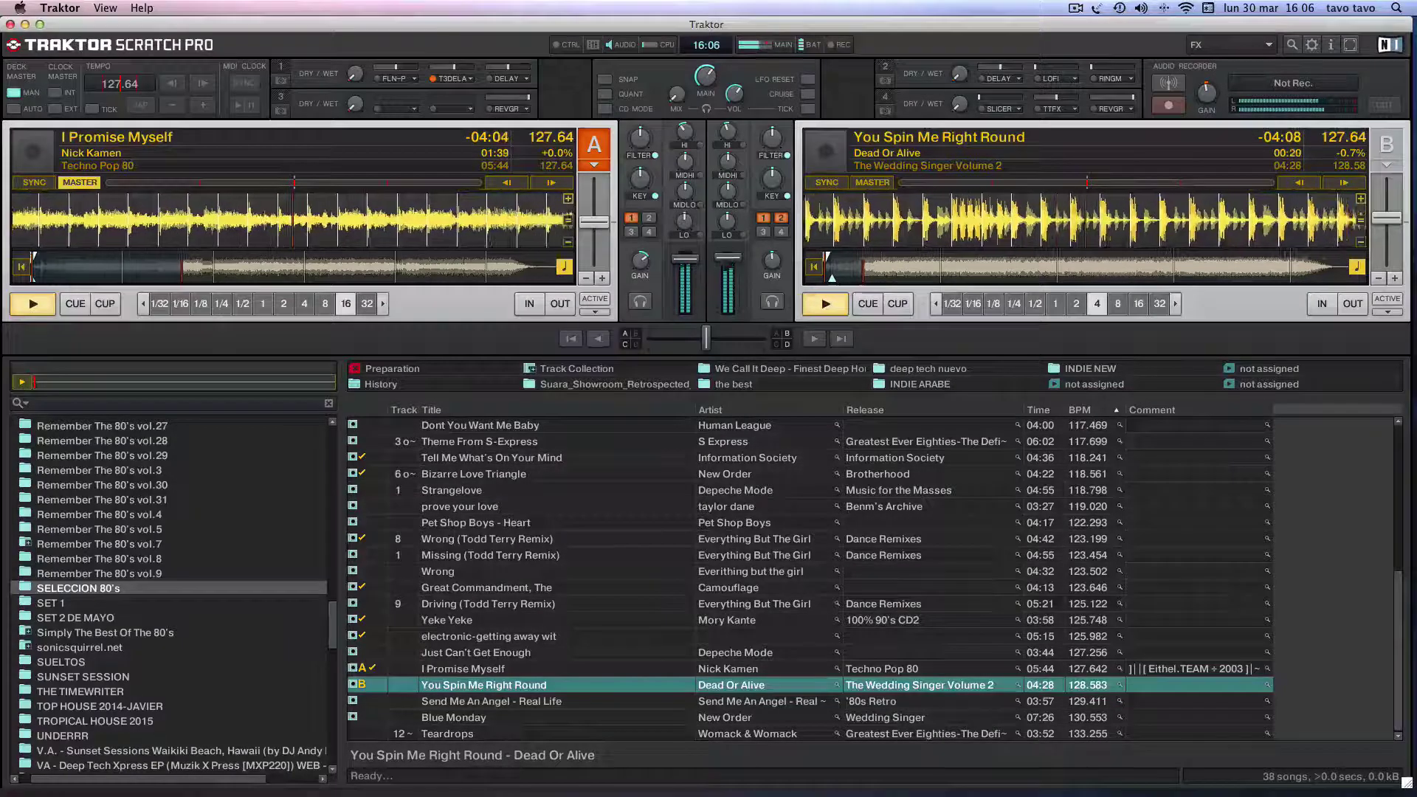
pyautogui.click(743, 235)
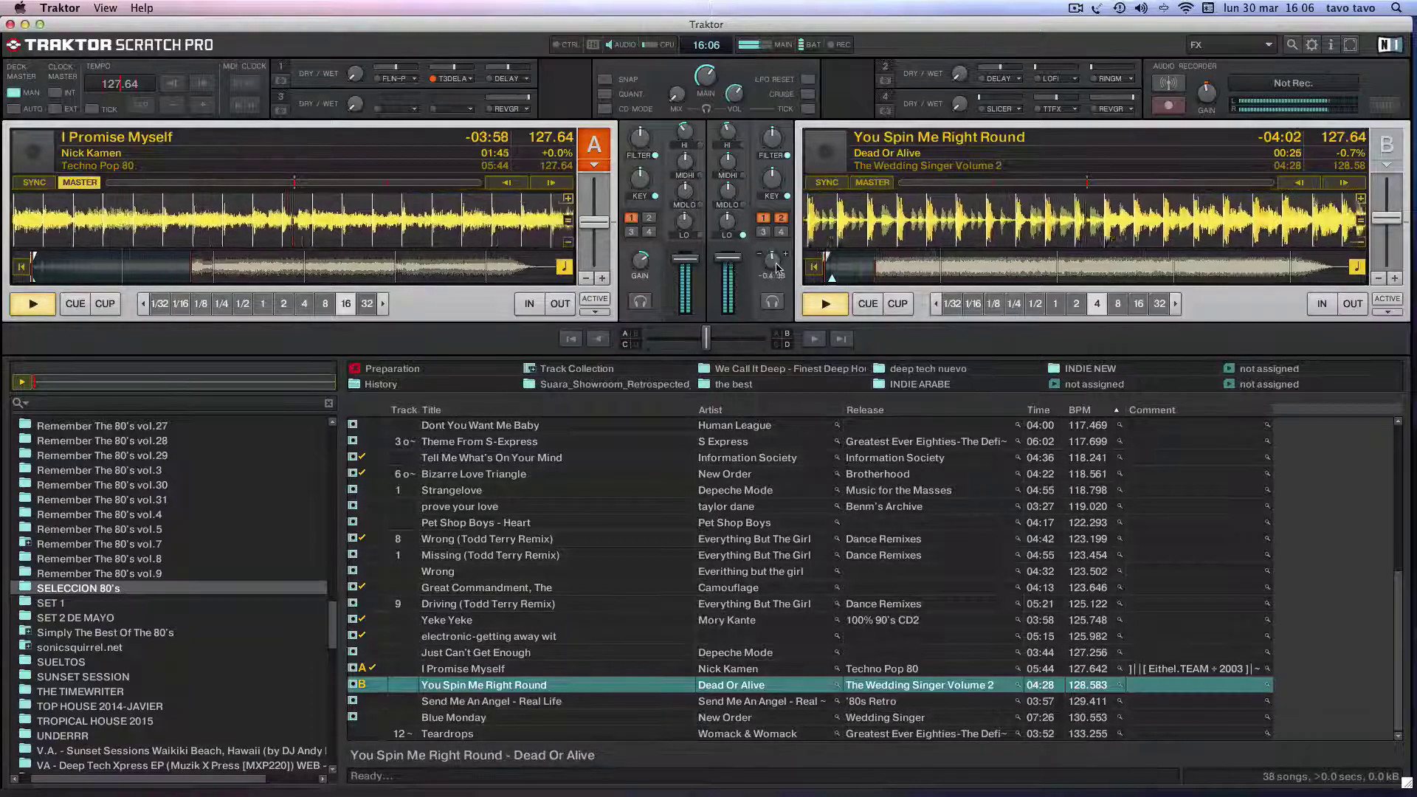
pyautogui.moveTo(777, 269); pyautogui.dragTo(772, 270)
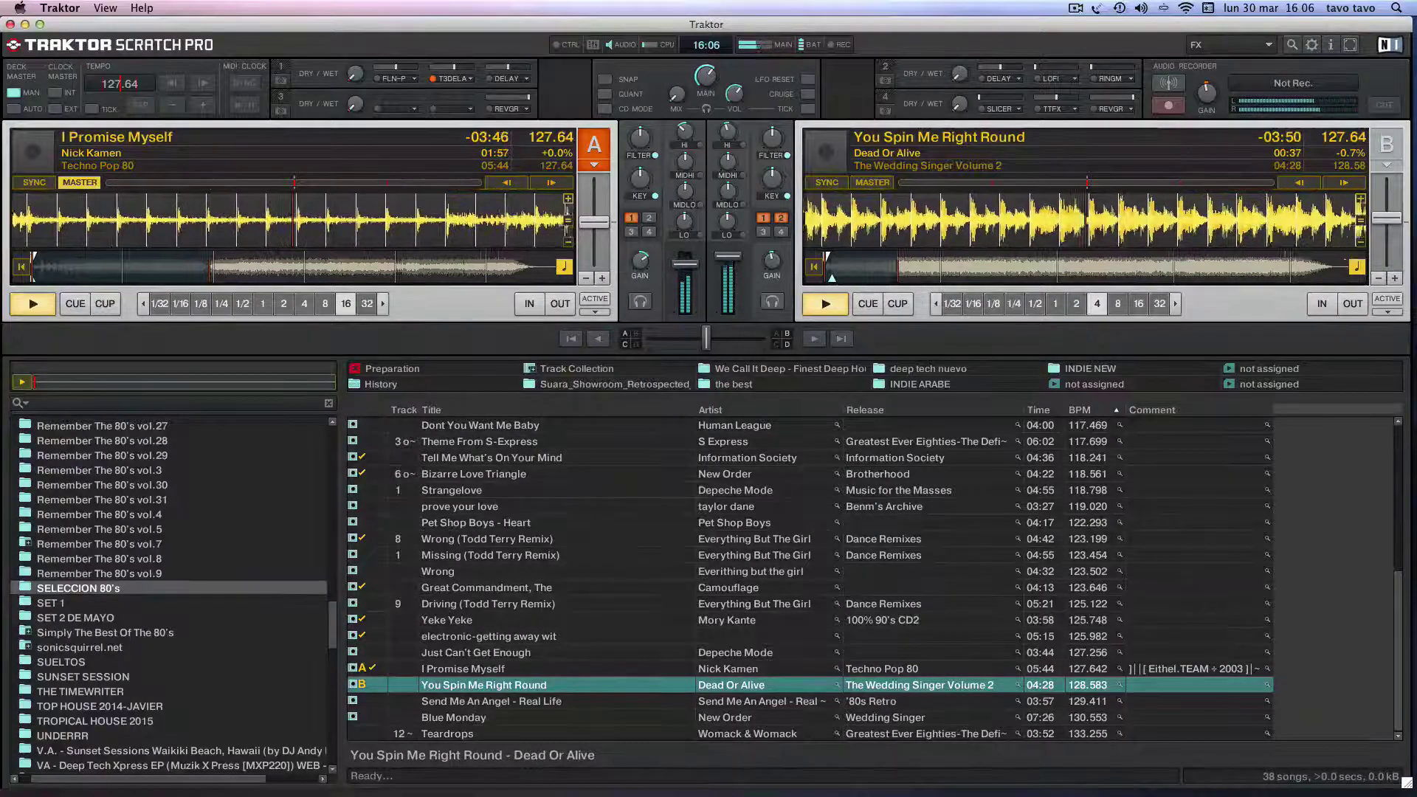
# Step: Fade deck A's volume down to zero and return I Promise Myself to its cue point
pyautogui.moveTo(685, 274); pyautogui.dragTo(685, 308)
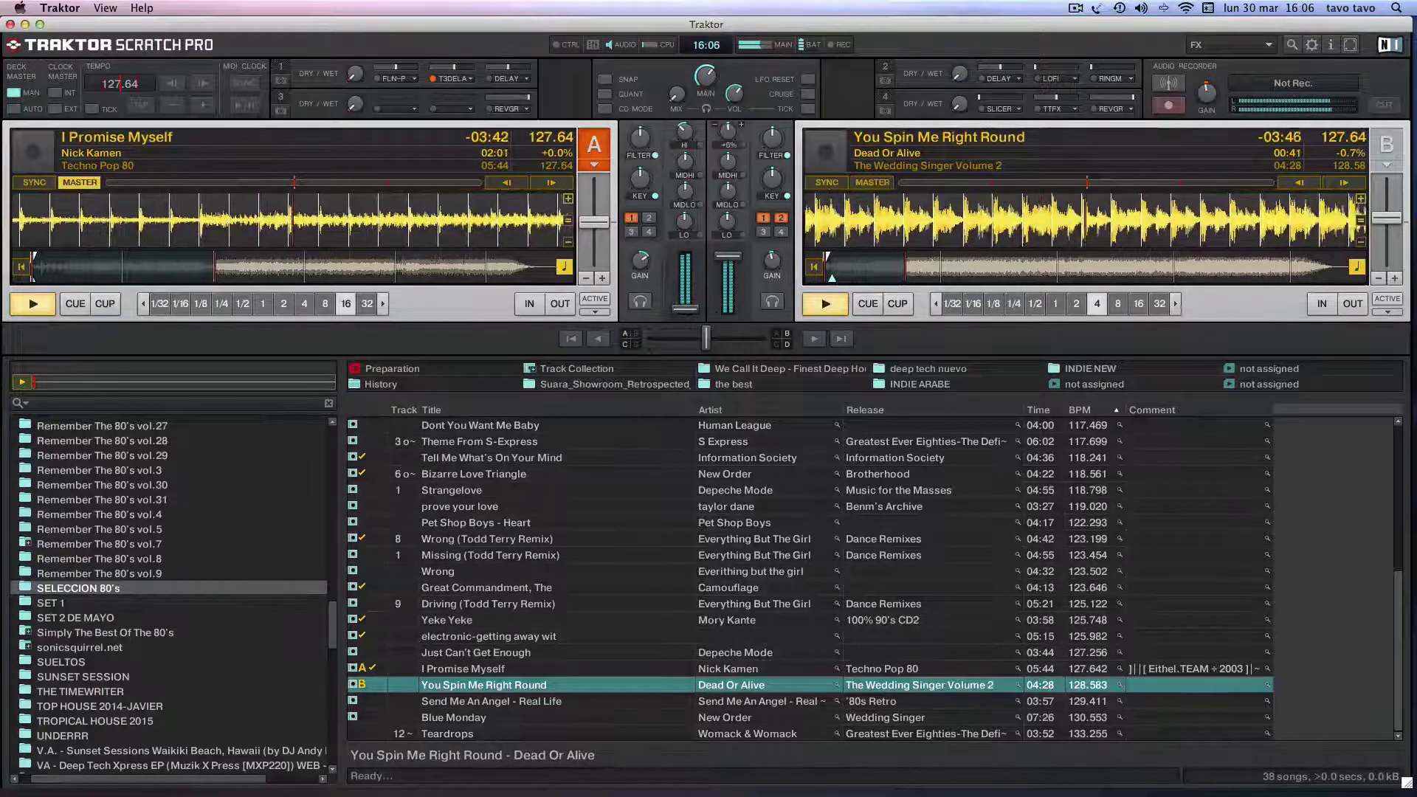
pyautogui.click(75, 303)
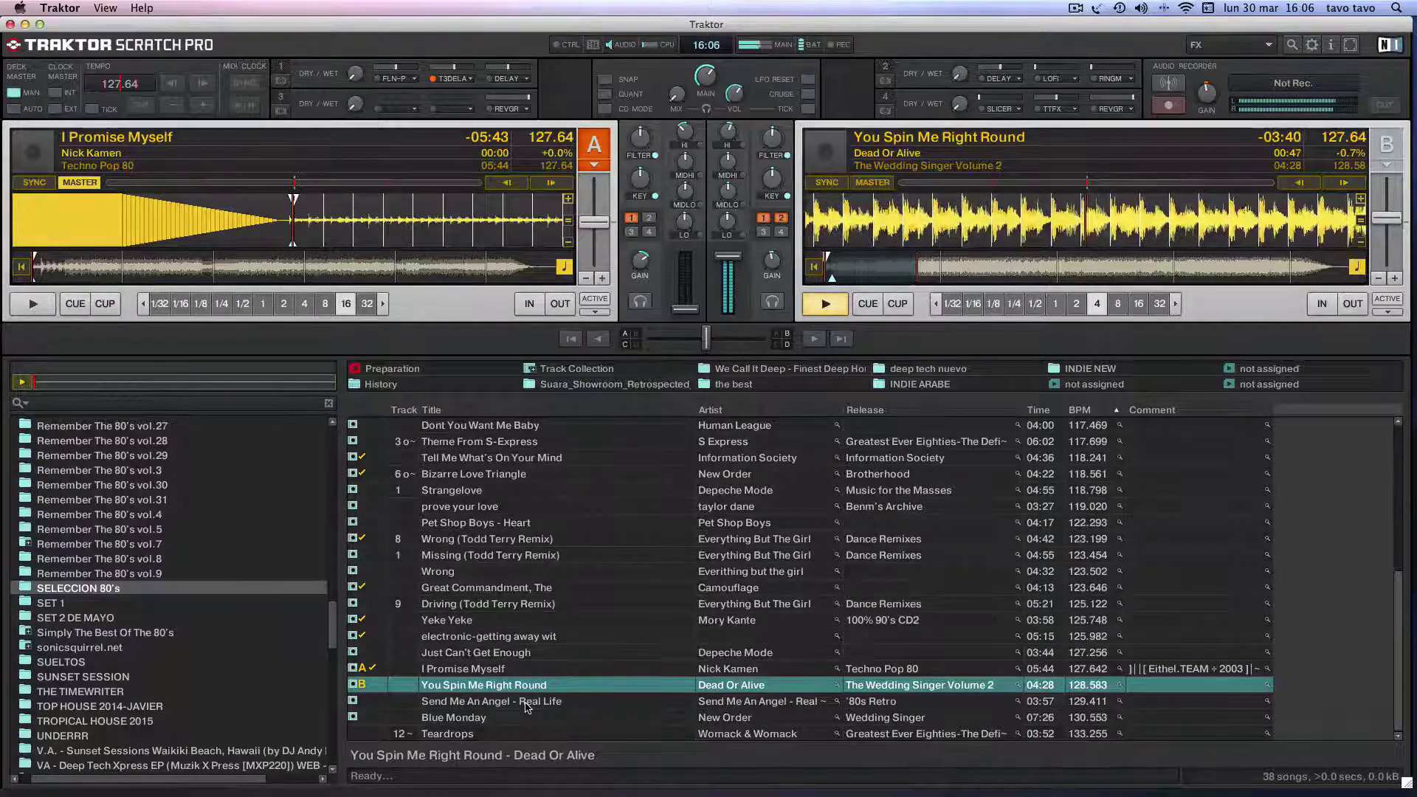
# Step: Try Send Me An Angel on deck A, cued on its first beat at 128.56 BPM, and rehearse it against deck B
pyautogui.moveTo(528, 702); pyautogui.dragTo(445, 246)
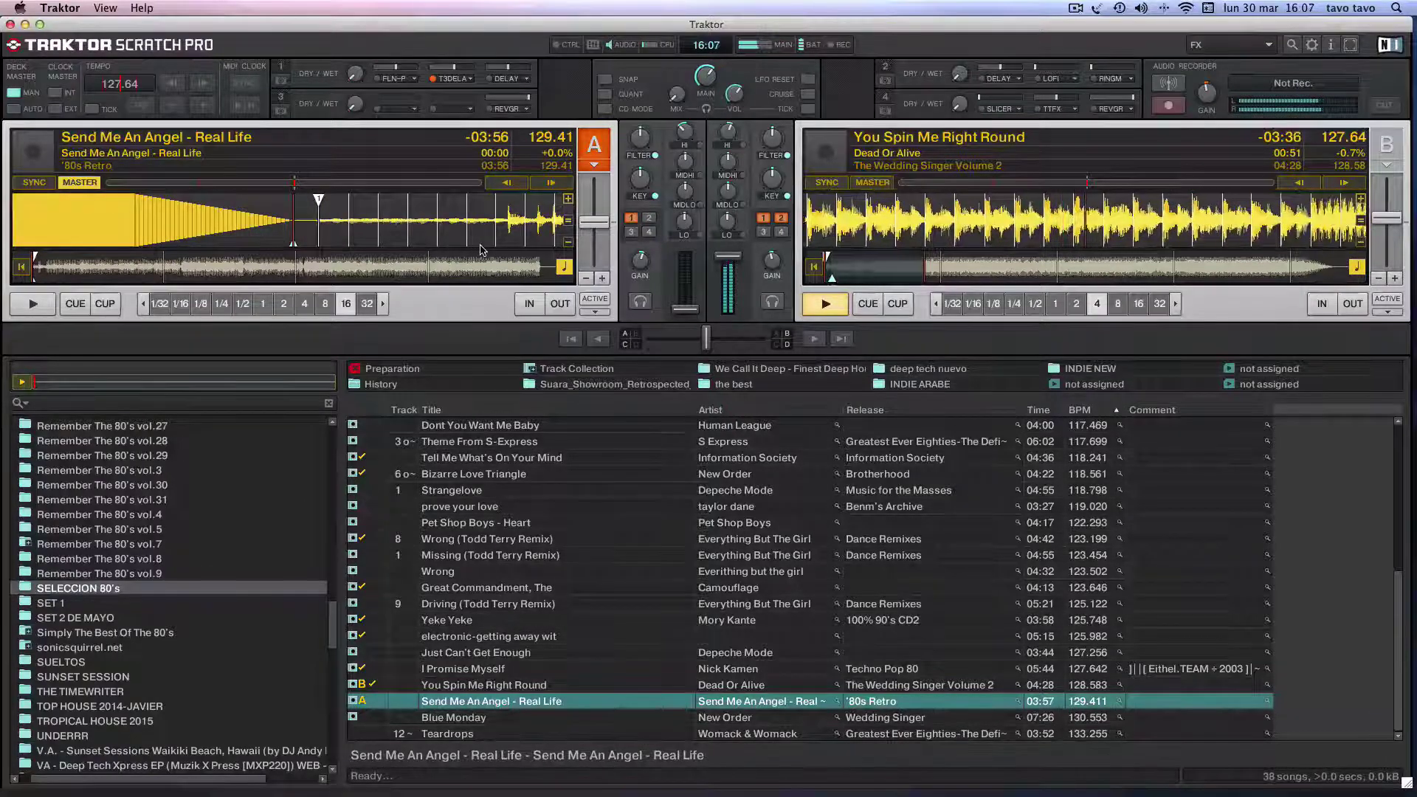
pyautogui.moveTo(484, 254); pyautogui.dragTo(225, 236)
pyautogui.moveTo(427, 243)
pyautogui.mouseDown()
pyautogui.moveTo(395, 243)
pyautogui.moveTo(432, 244)
pyautogui.mouseUp()
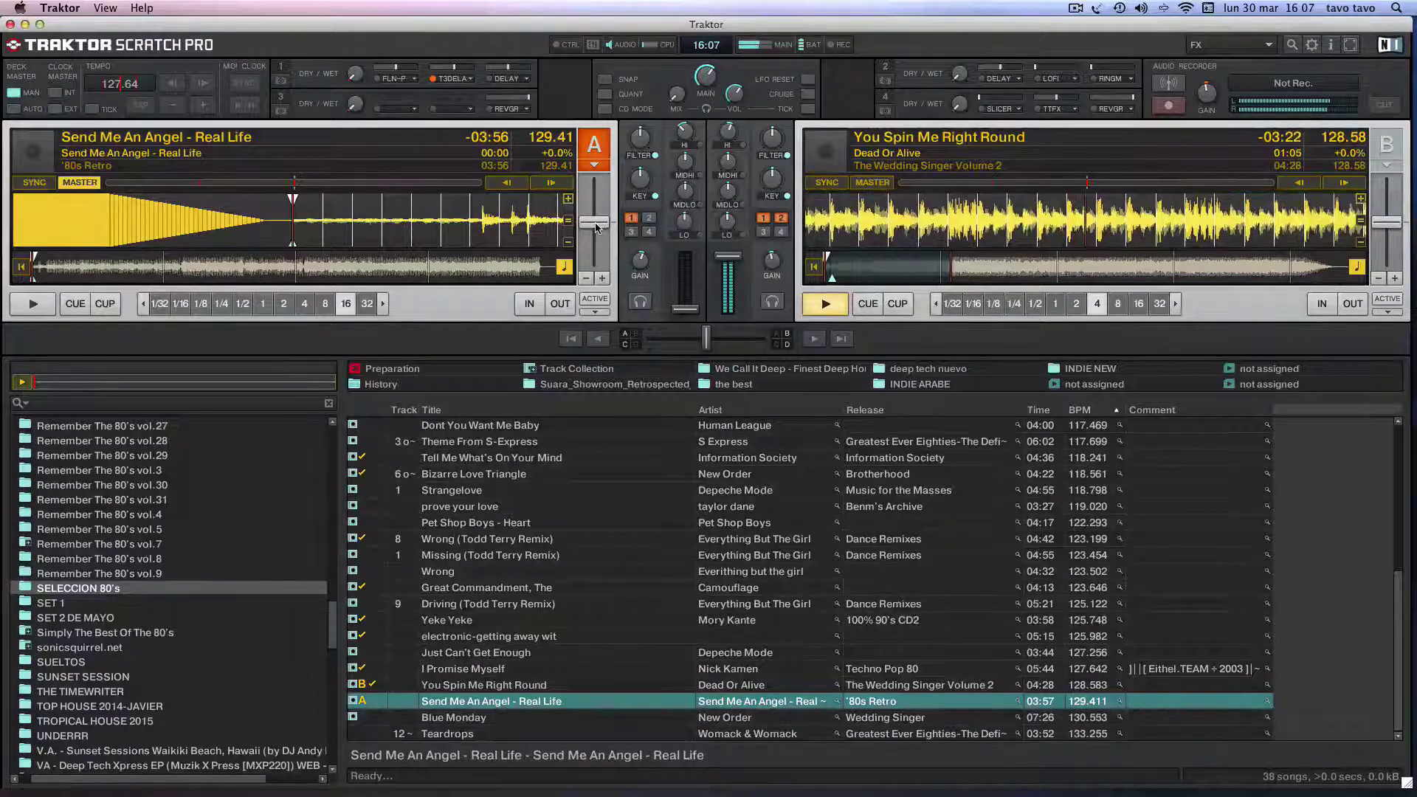
pyautogui.moveTo(598, 226); pyautogui.dragTo(598, 222)
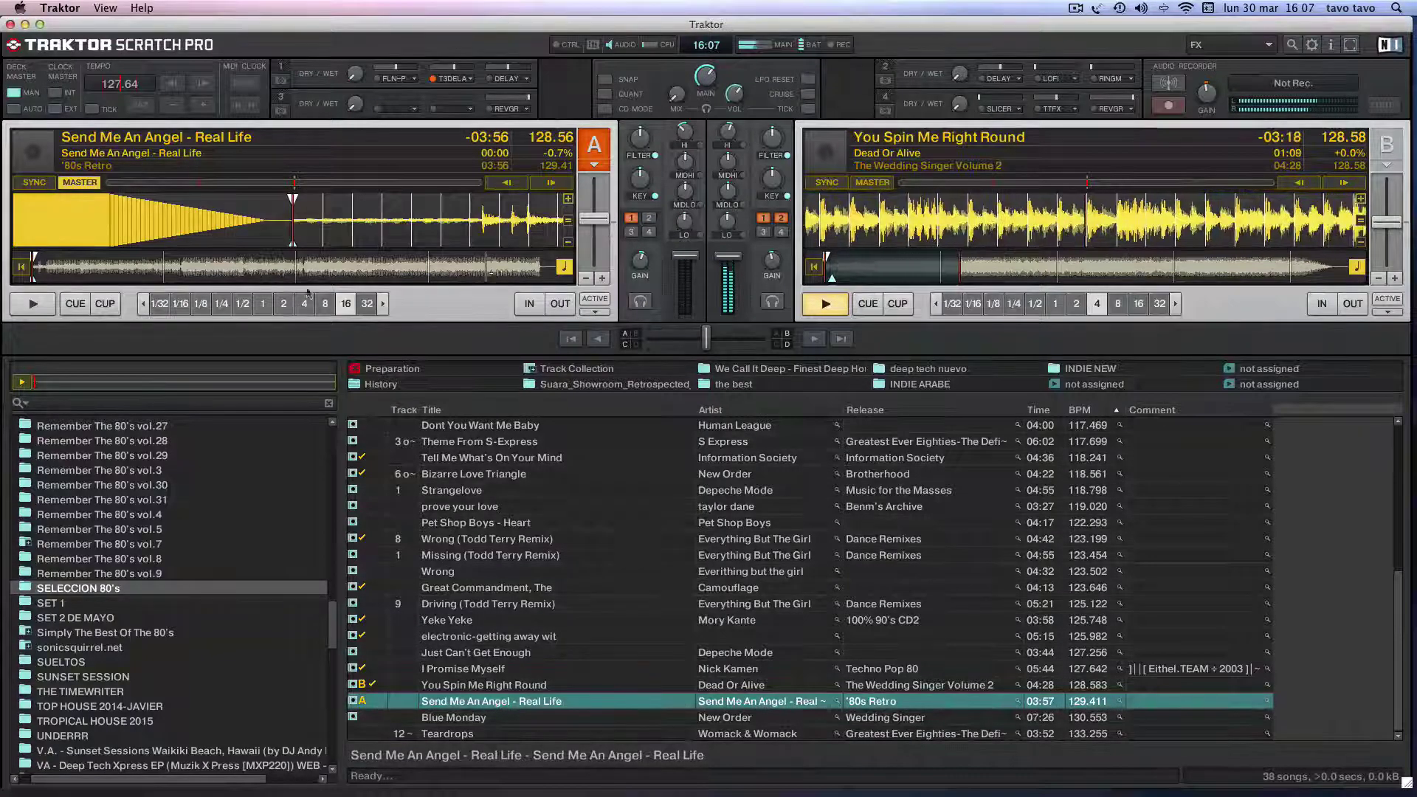
pyautogui.click(76, 305)
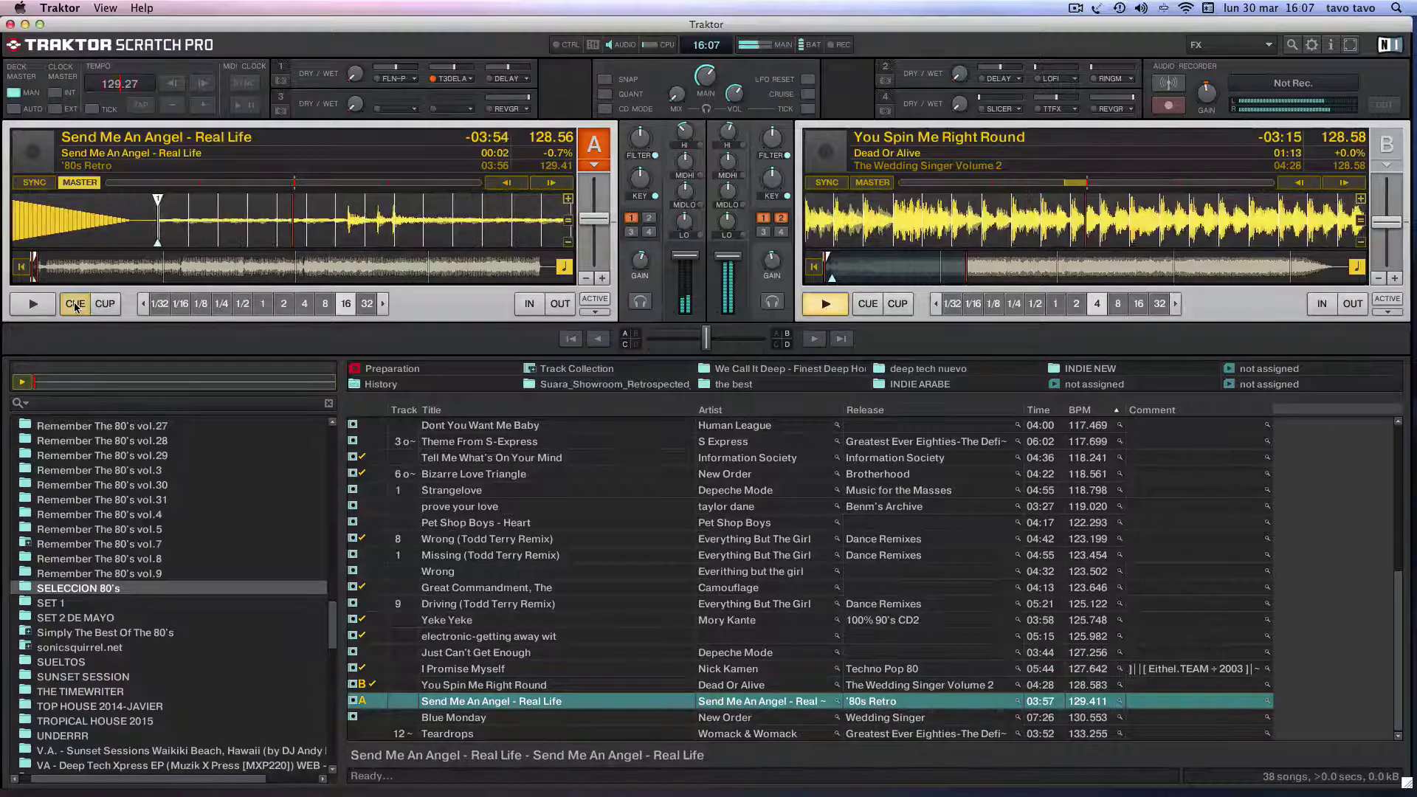
pyautogui.click(75, 305)
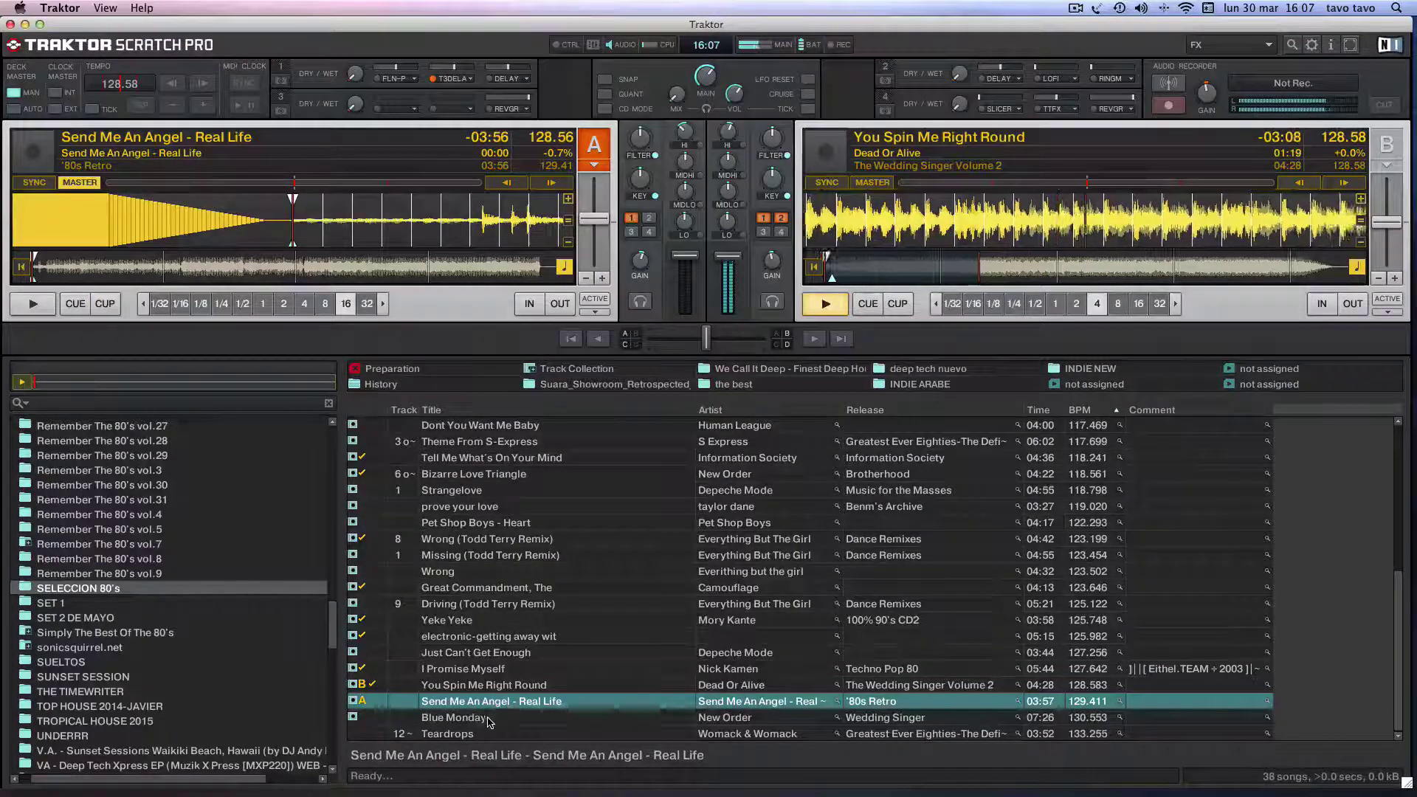
# Step: Load Blue Monday onto deck A, cue its first beat, and rehearse it at 129.04 BPM
pyautogui.moveTo(489, 720); pyautogui.dragTo(350, 230)
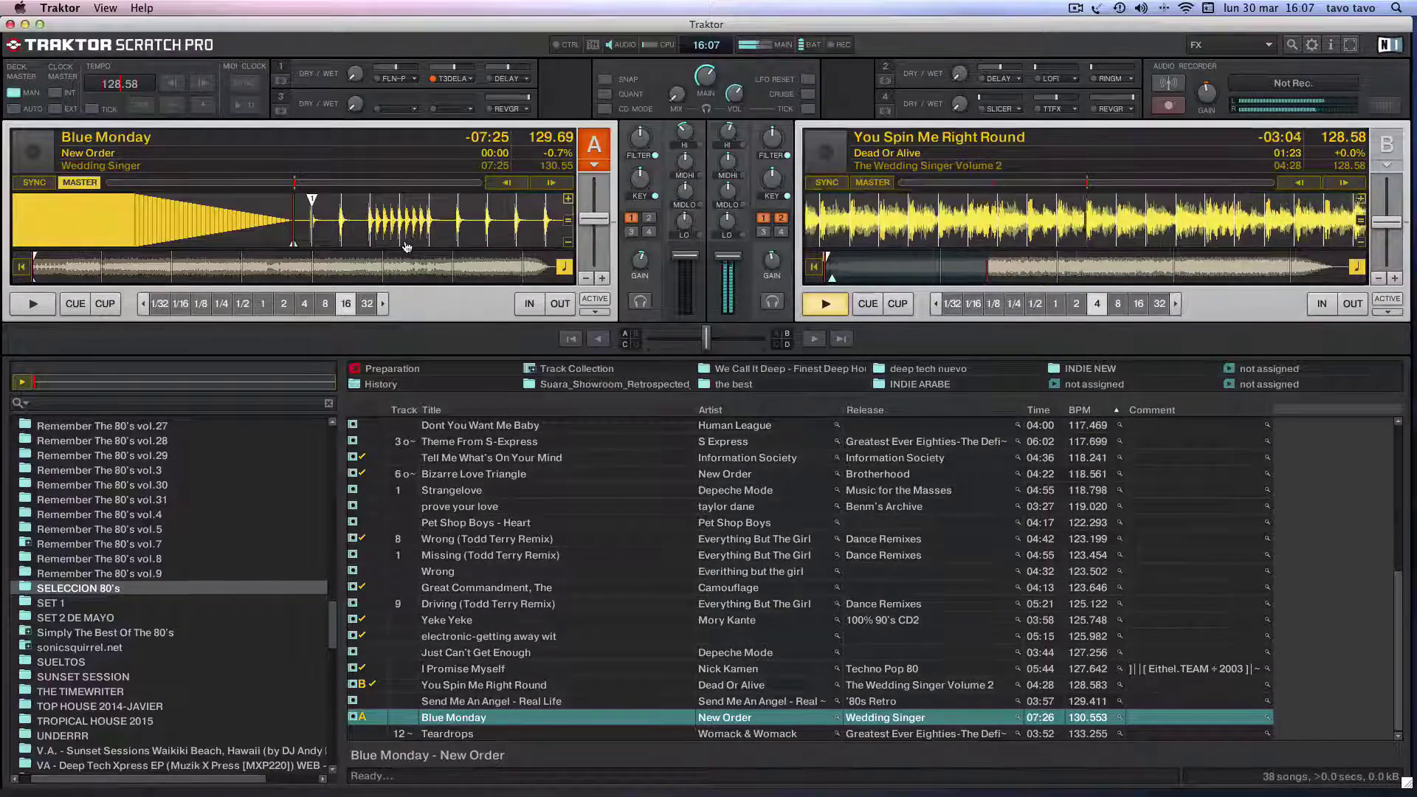
pyautogui.moveTo(447, 241); pyautogui.dragTo(413, 246)
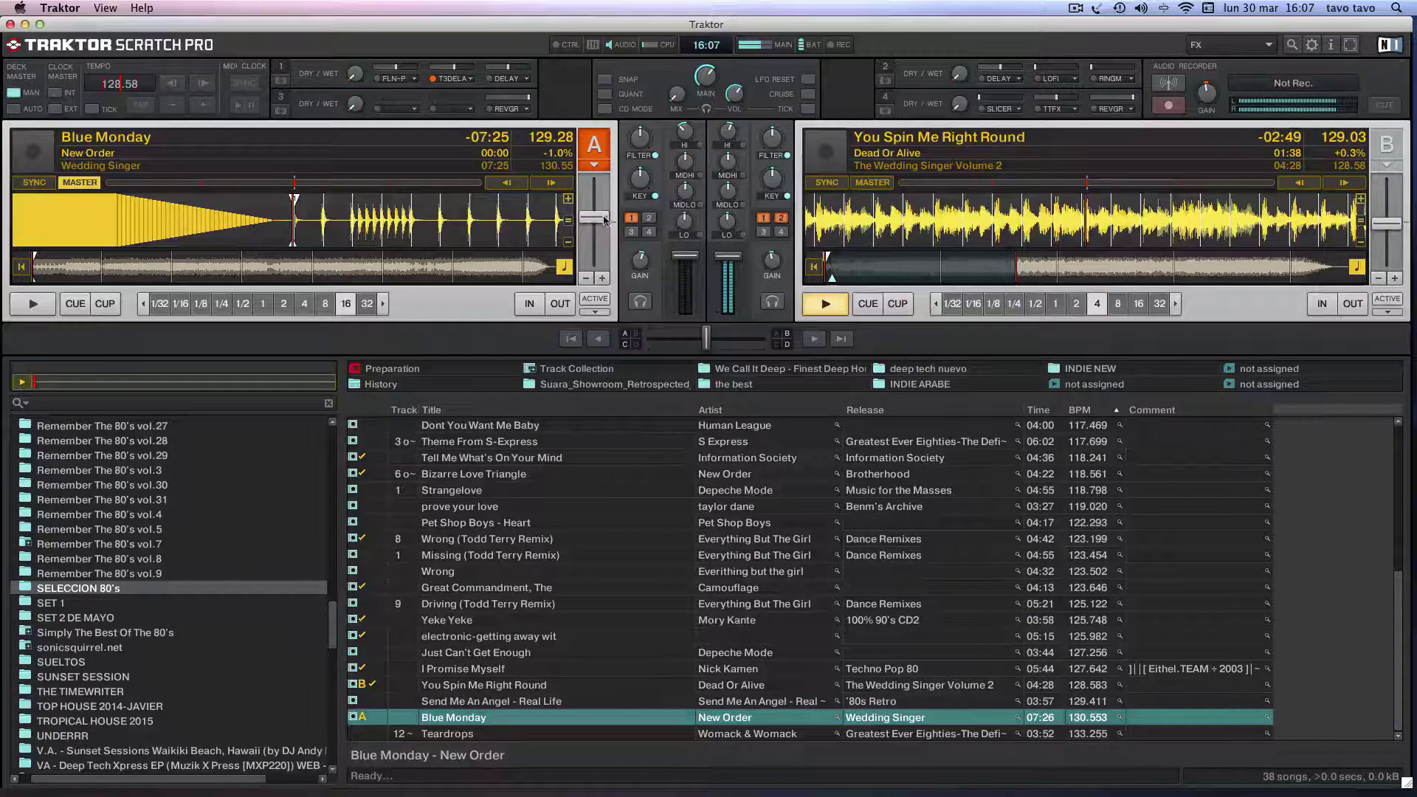
pyautogui.moveTo(602, 217); pyautogui.dragTo(602, 215)
pyautogui.click(77, 307)
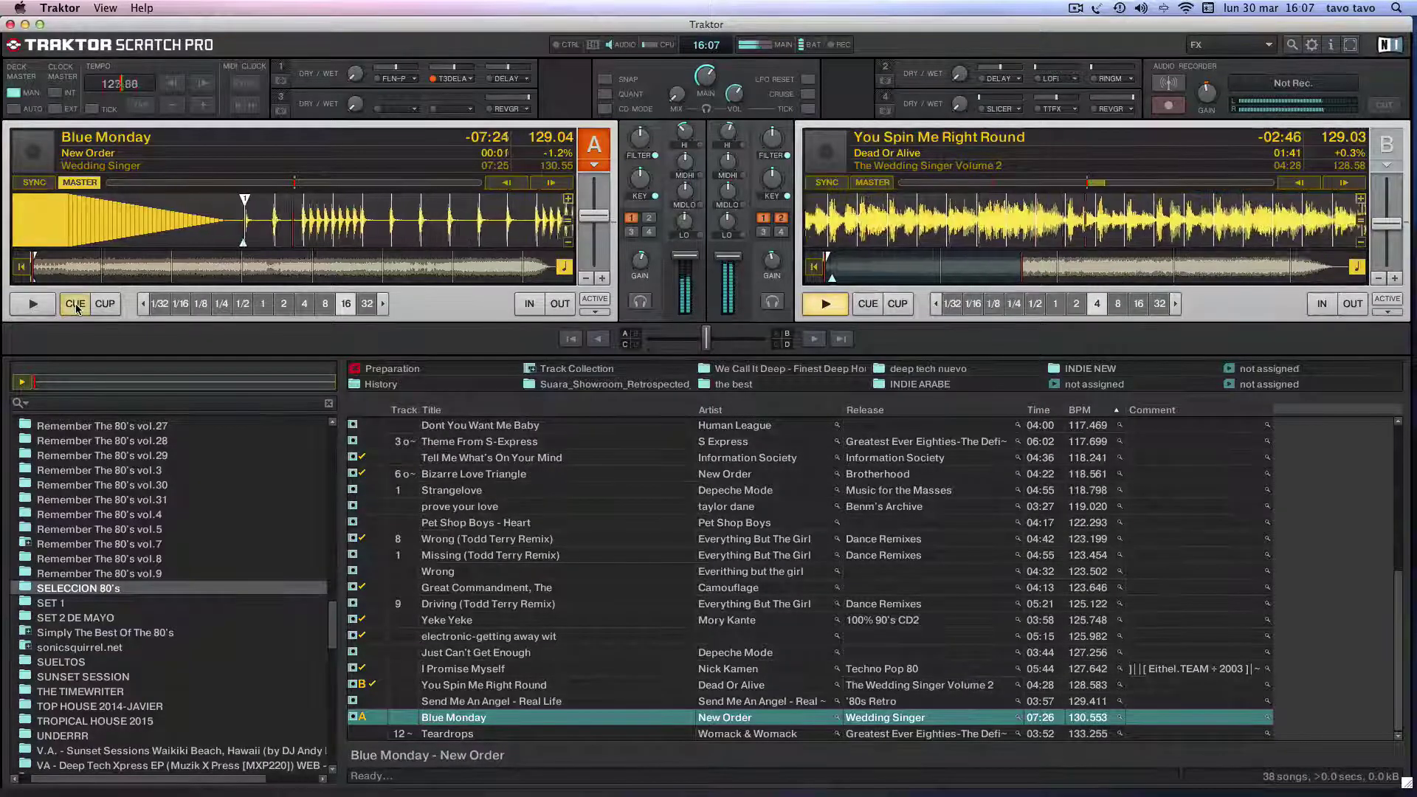
pyautogui.click(76, 305)
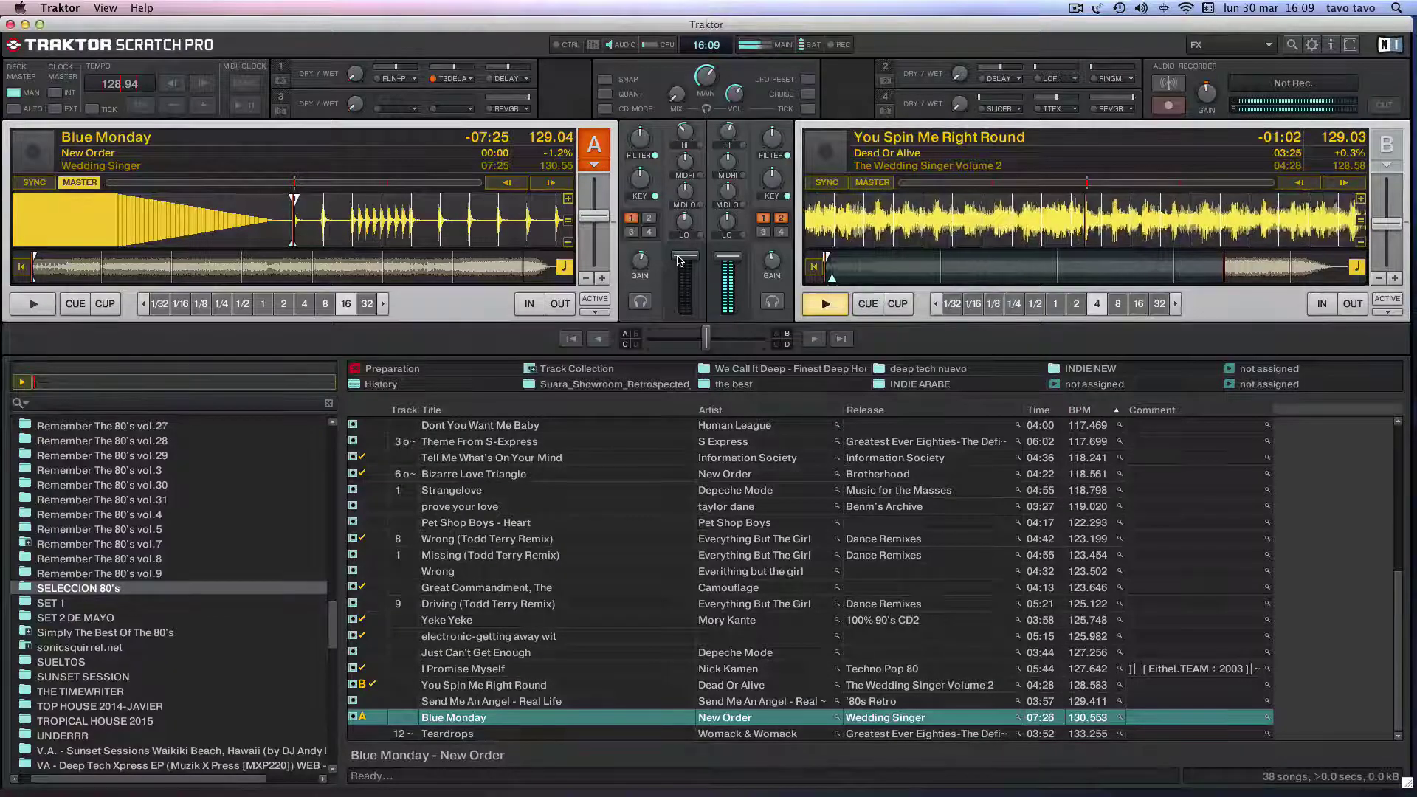
# Step: Start Blue Monday on deck A while cutting deck B's high and low EQ and lowering its volume
pyautogui.moveTo(732, 139)
pyautogui.mouseDown()
pyautogui.moveTo(732, 126)
pyautogui.moveTo(732, 139)
pyautogui.mouseUp()
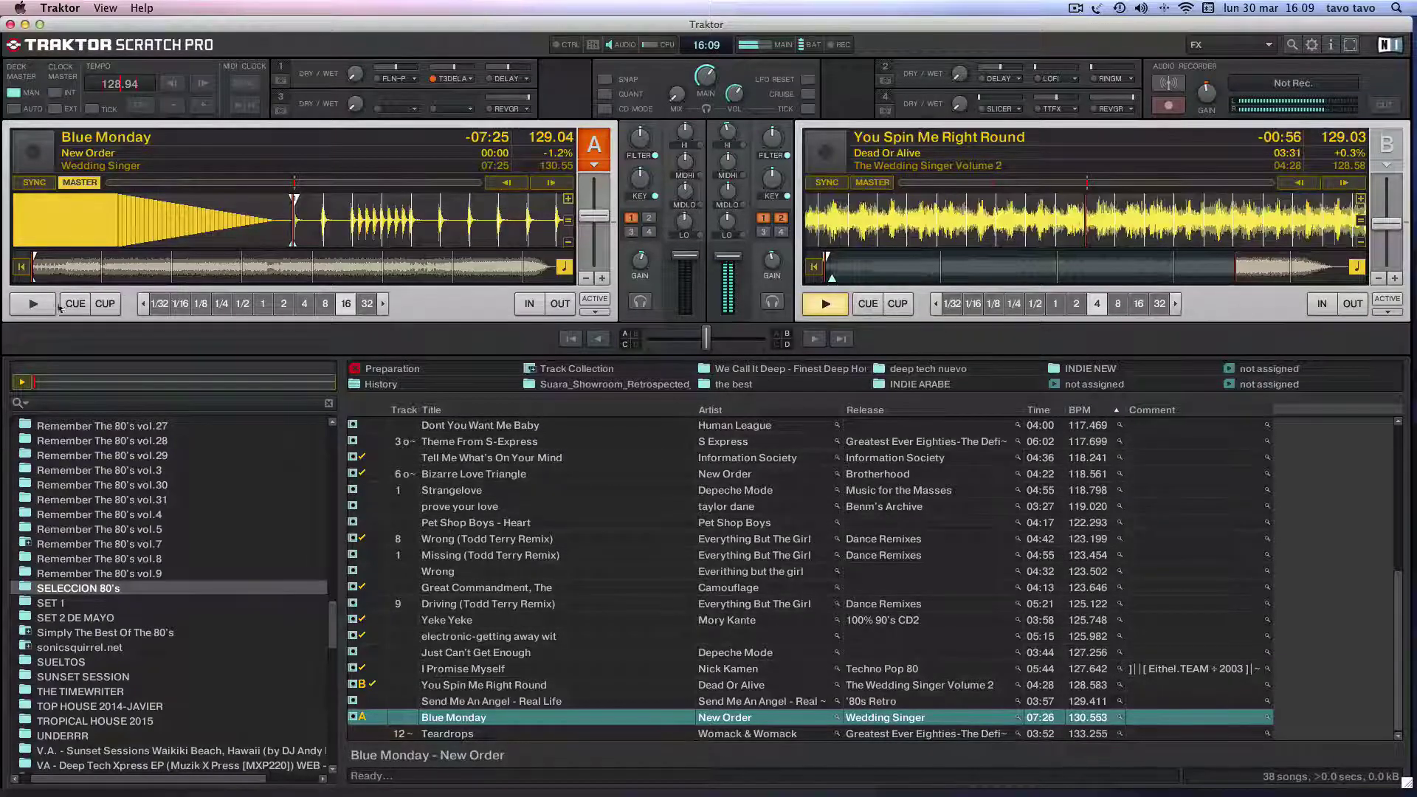
pyautogui.press('space')
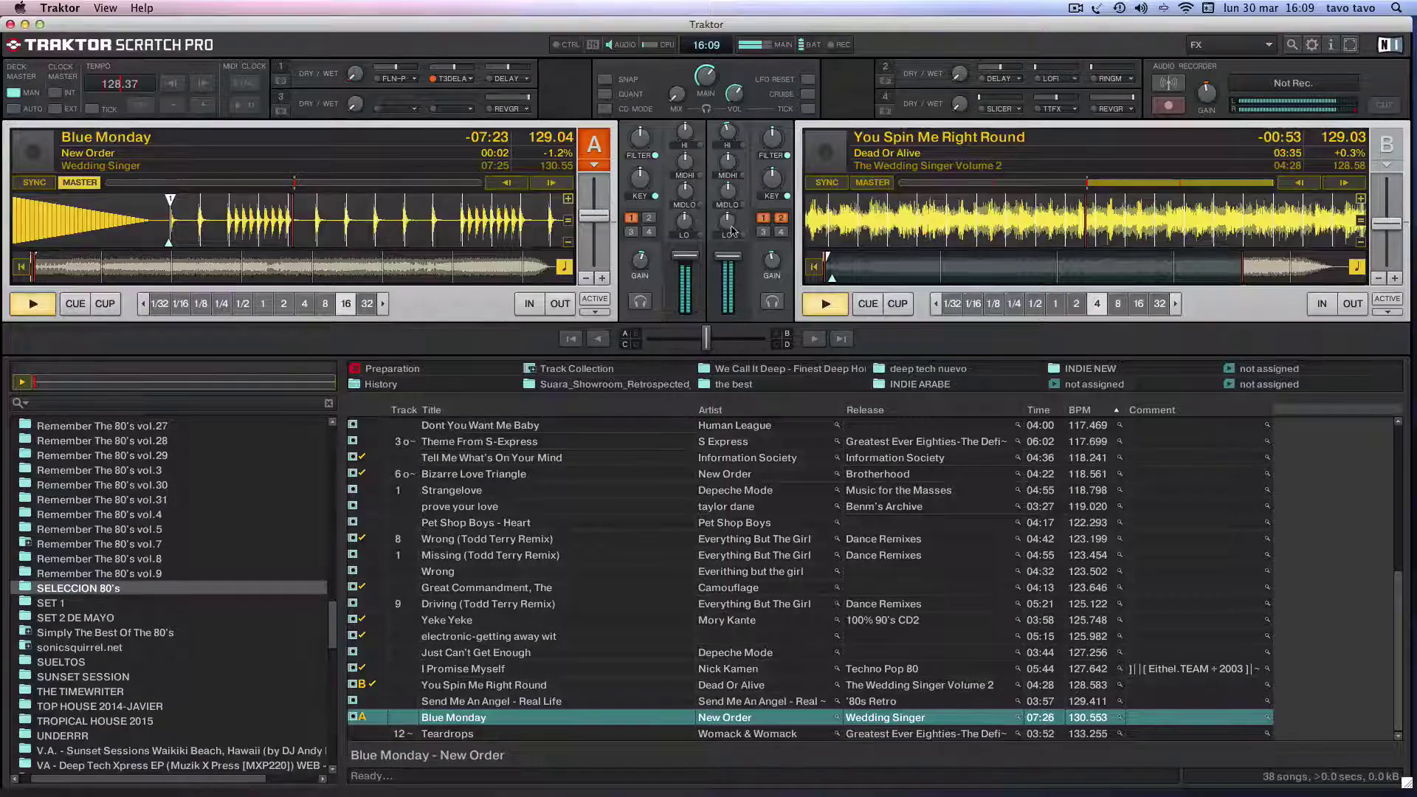
pyautogui.moveTo(727, 221); pyautogui.dragTo(727, 234)
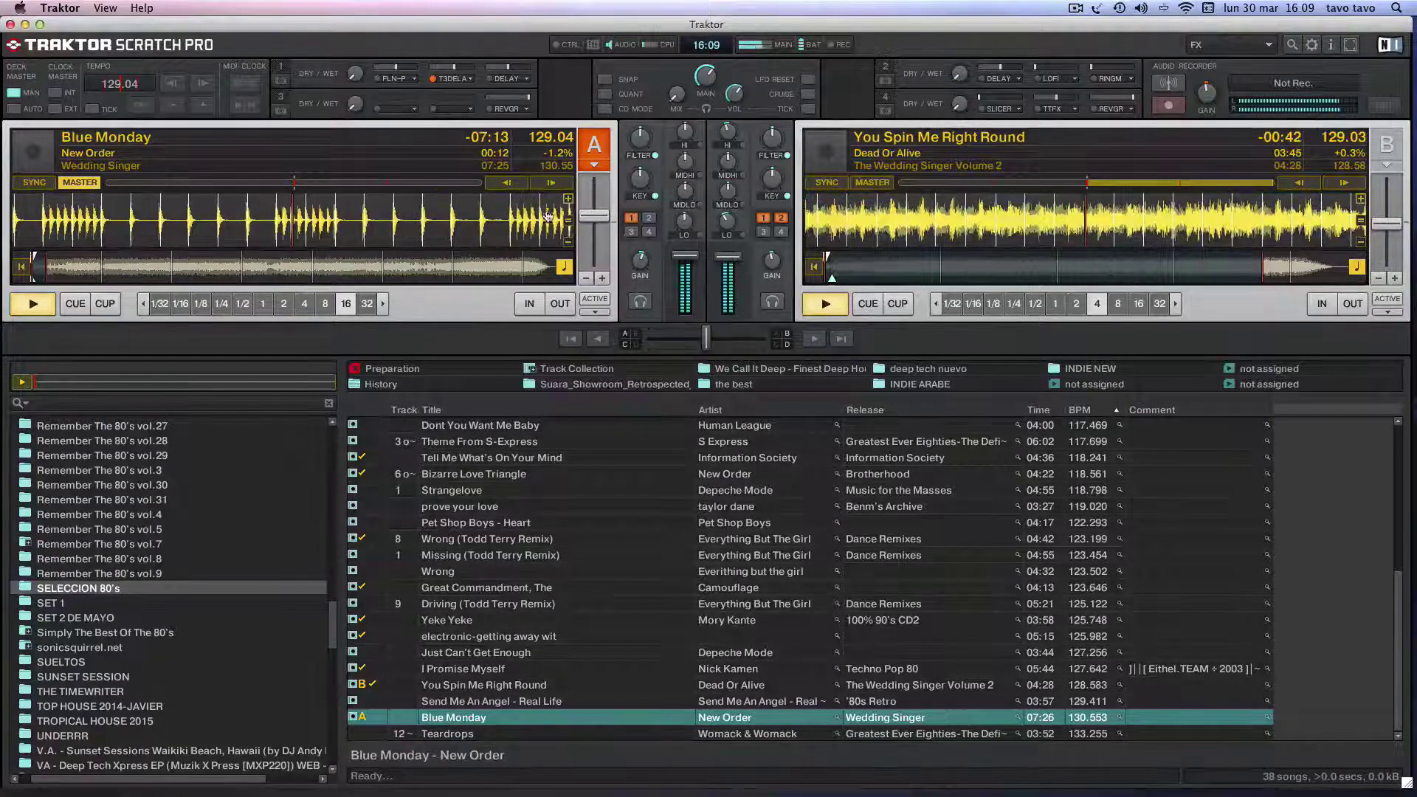
pyautogui.moveTo(727, 222); pyautogui.dragTo(727, 237)
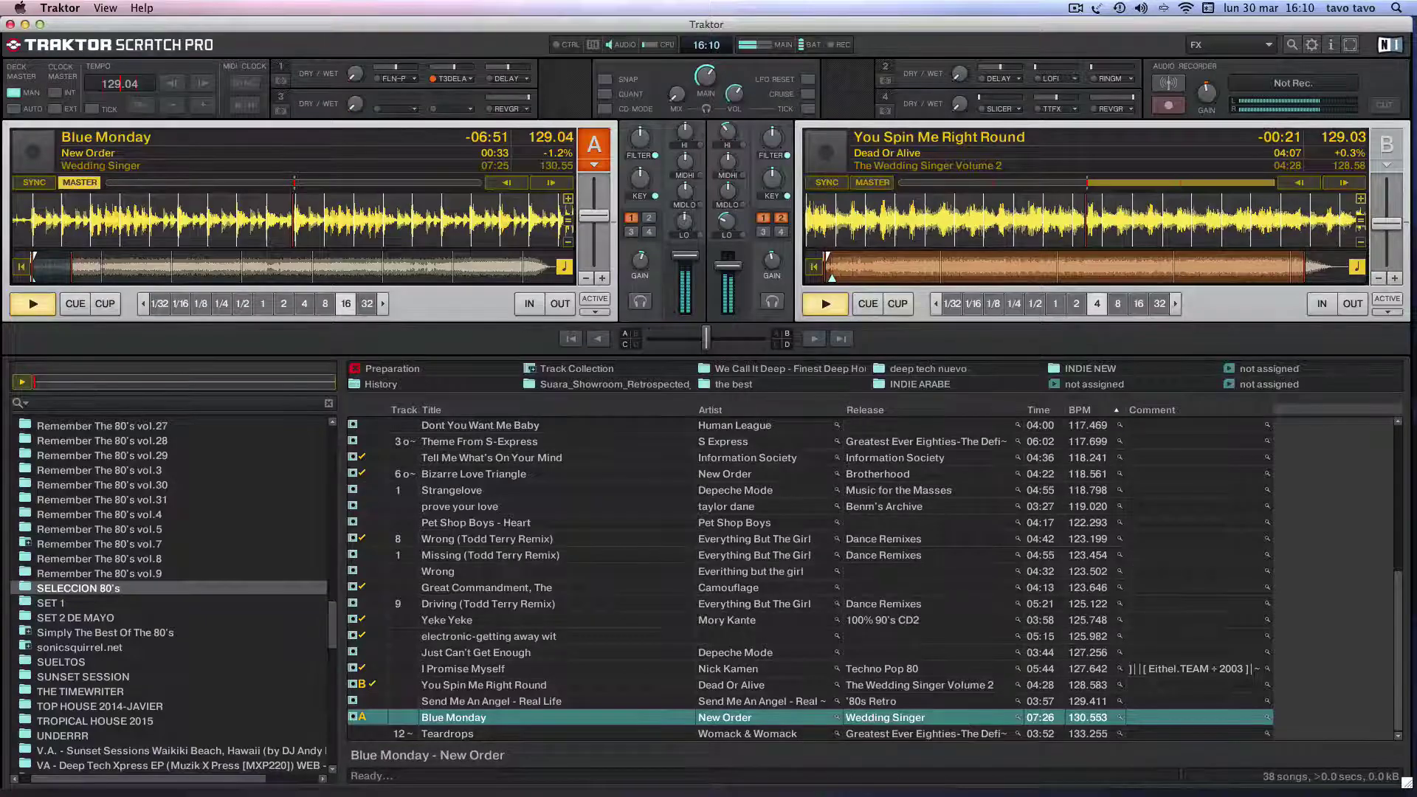
pyautogui.moveTo(727, 270); pyautogui.dragTo(730, 273)
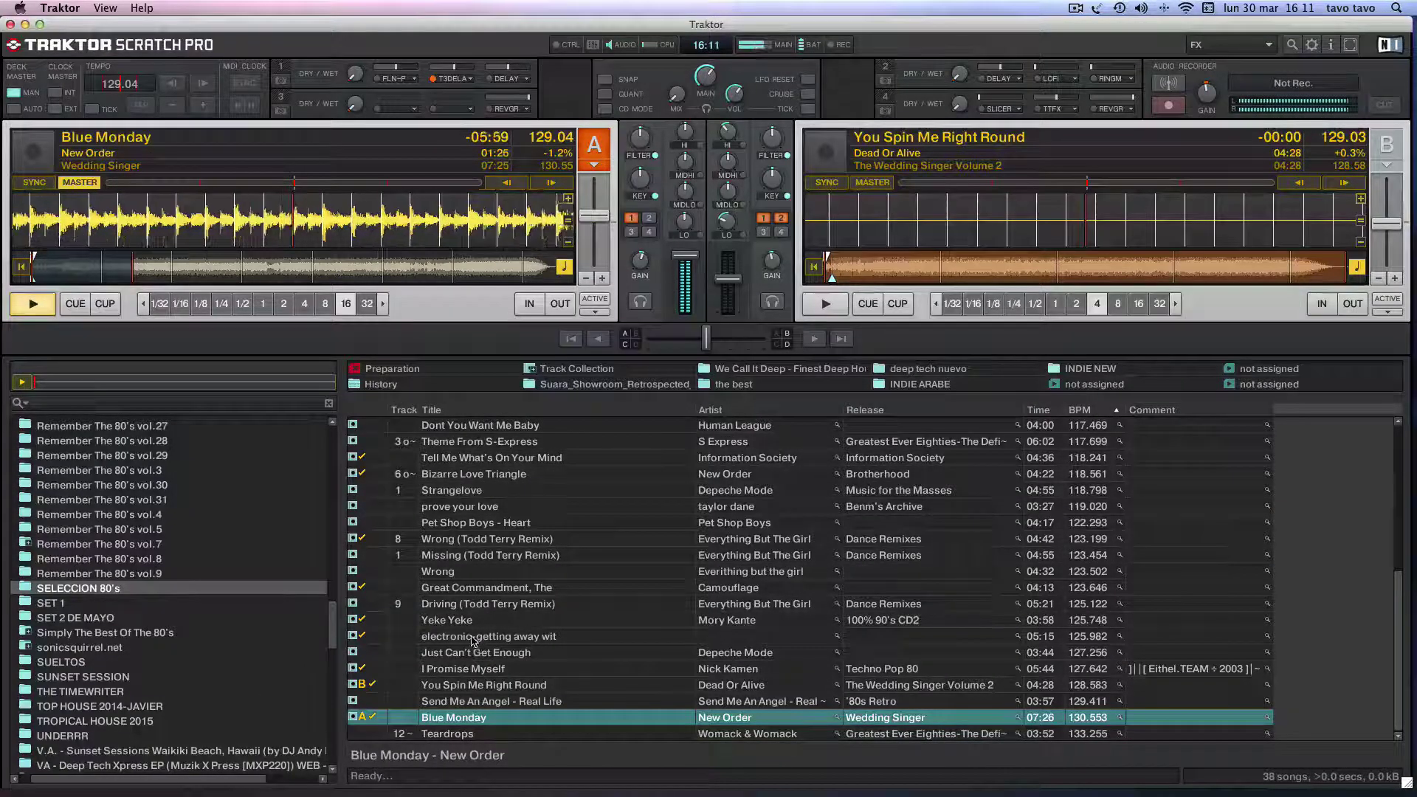
# Step: Load Dont You Want Me Baby onto deck B, set its tempo to 118.61 BPM, and raise the deck's low EQ
pyautogui.scroll(2, 476, 642)
pyautogui.scroll(1, 480, 533)
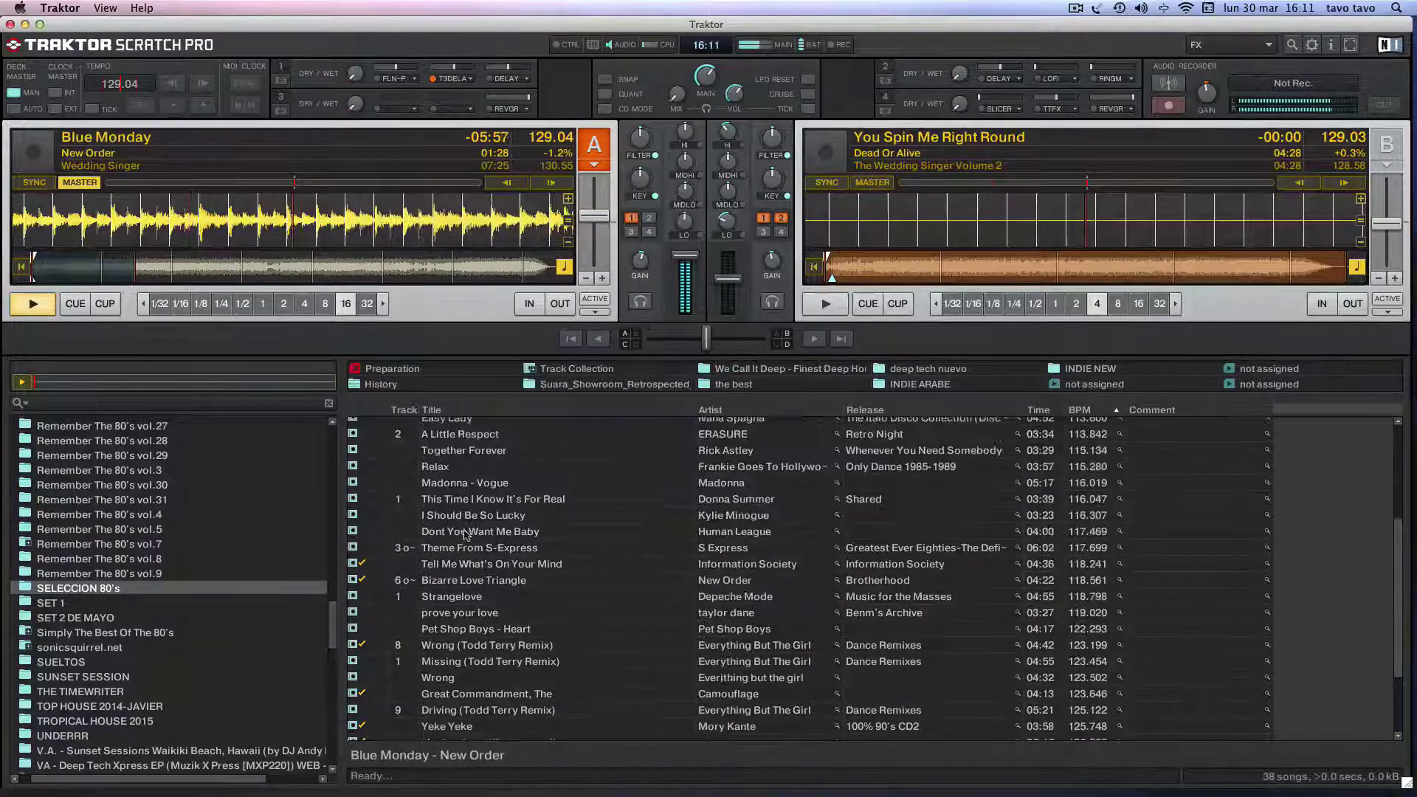
pyautogui.moveTo(451, 535); pyautogui.dragTo(1121, 236)
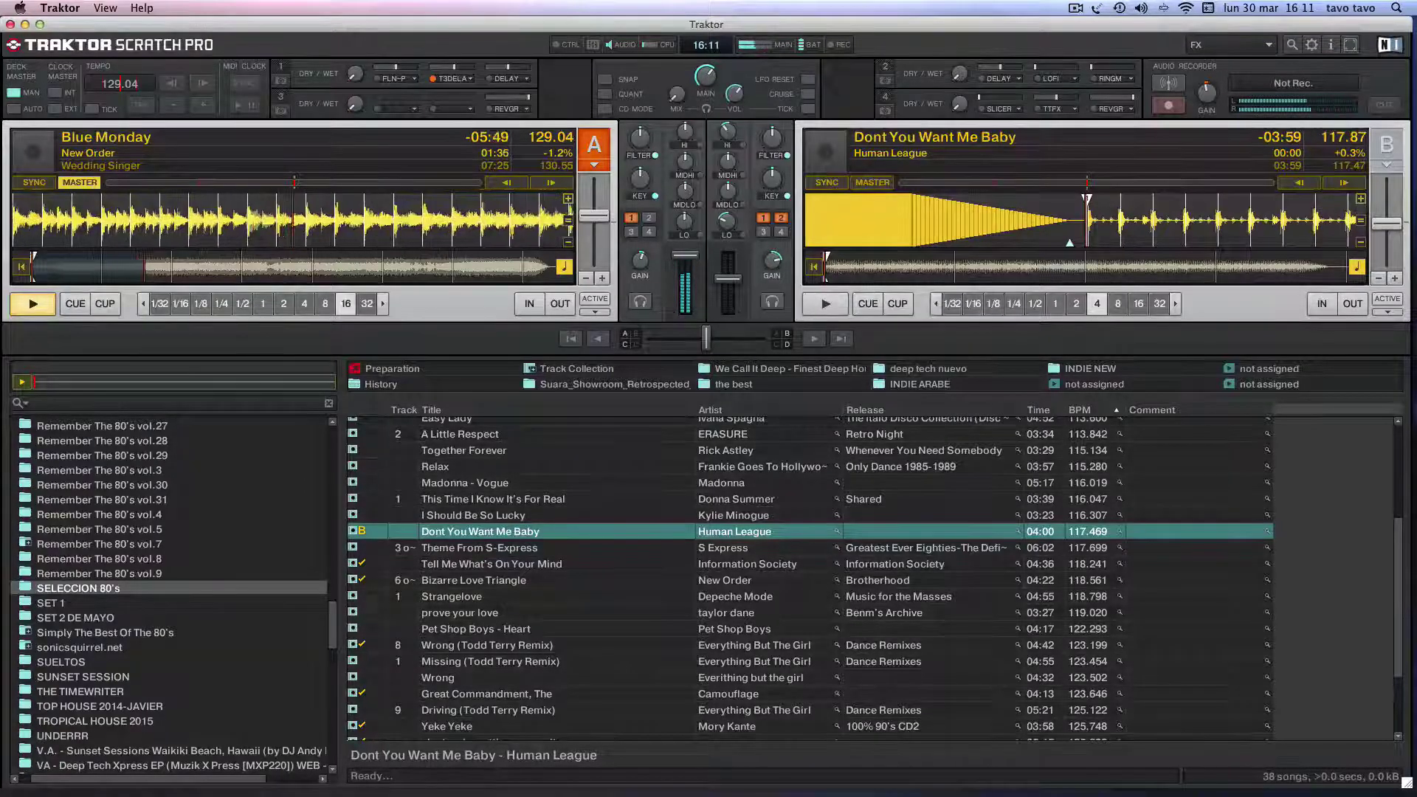
pyautogui.moveTo(1385, 223); pyautogui.dragTo(1385, 227)
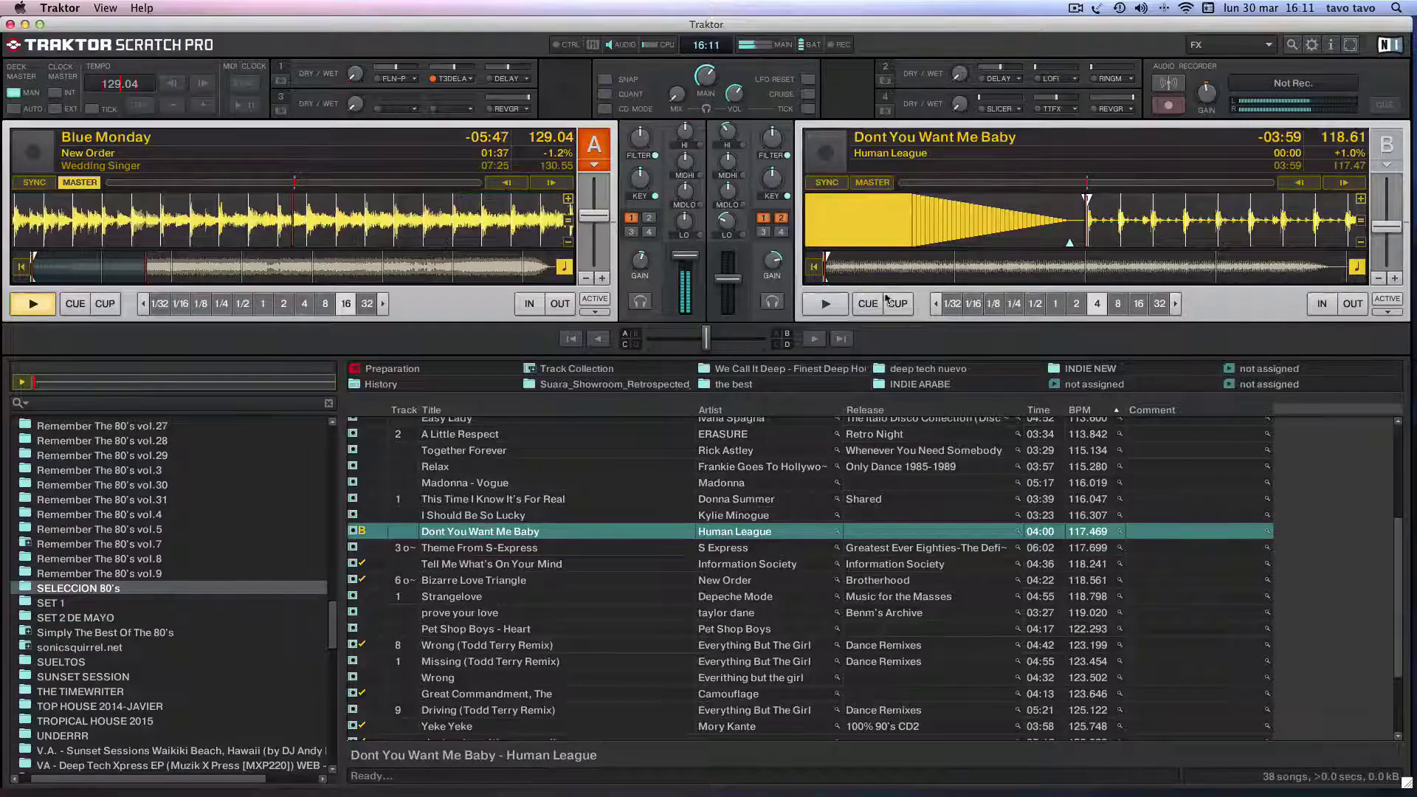
pyautogui.moveTo(728, 225); pyautogui.dragTo(727, 196)
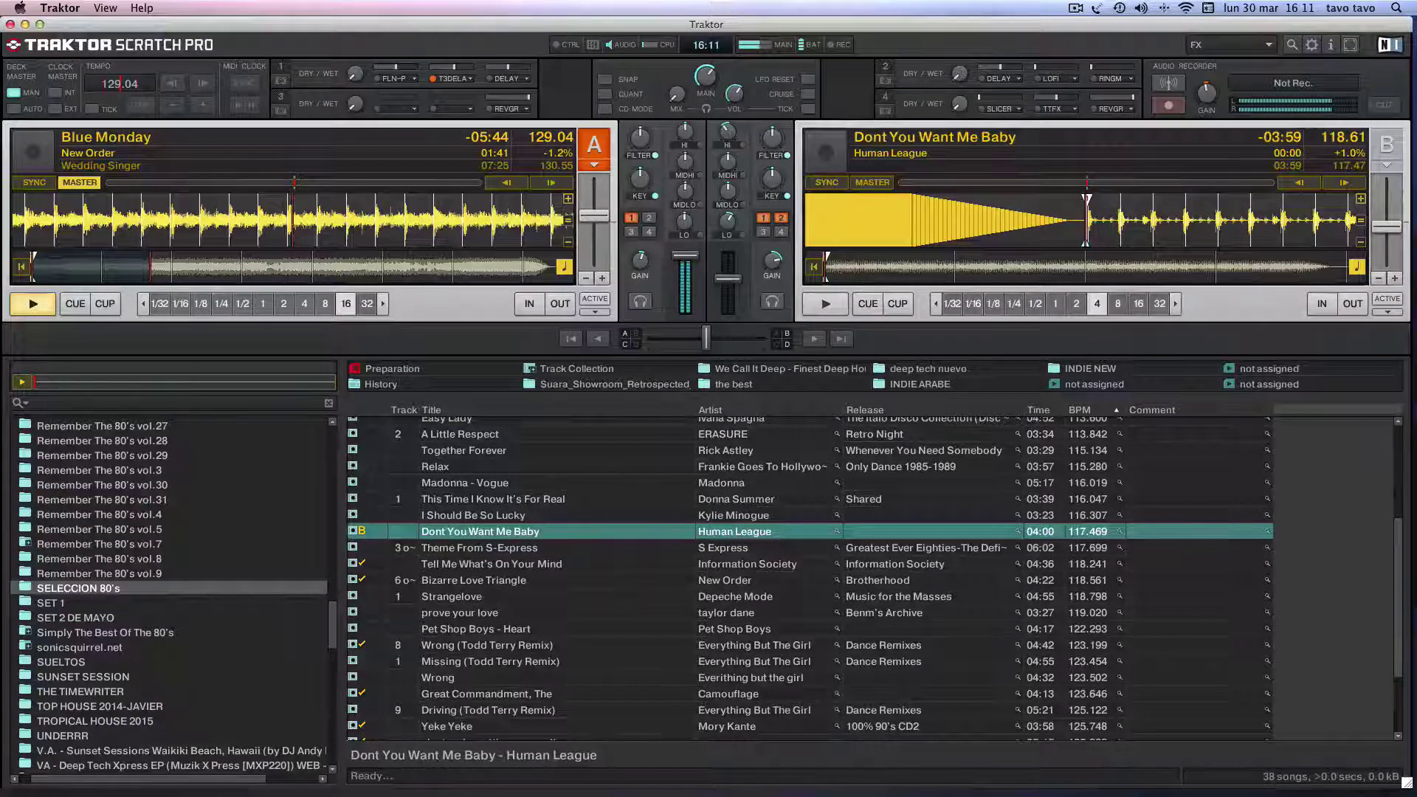
# Step: Raise deck B's volume, reset its high EQ to 0%, rehearse the cue of Dont You Want Me Baby and dismiss the disk warning
pyautogui.moveTo(727, 278); pyautogui.dragTo(727, 256)
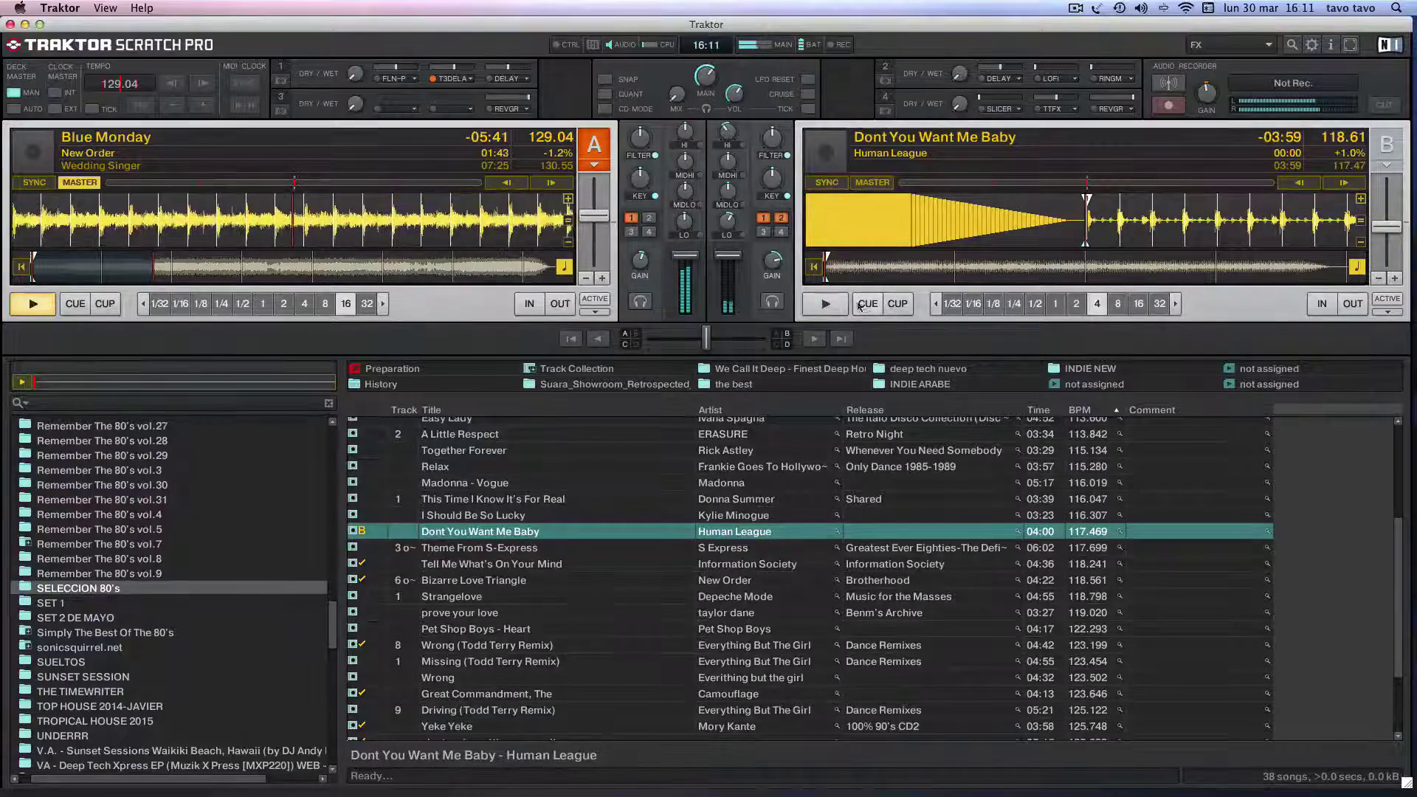
pyautogui.moveTo(728, 127); pyautogui.dragTo(734, 132)
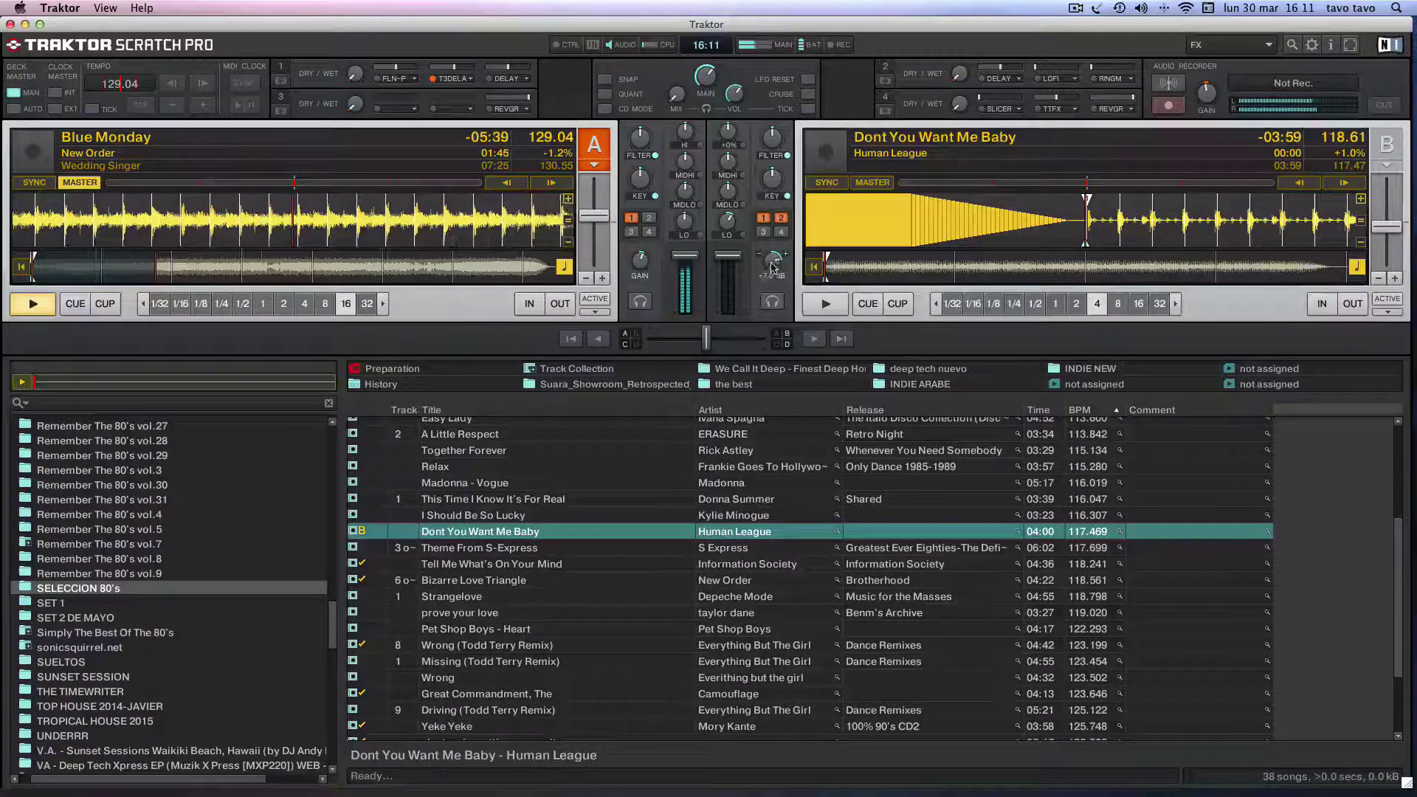
pyautogui.click(863, 307)
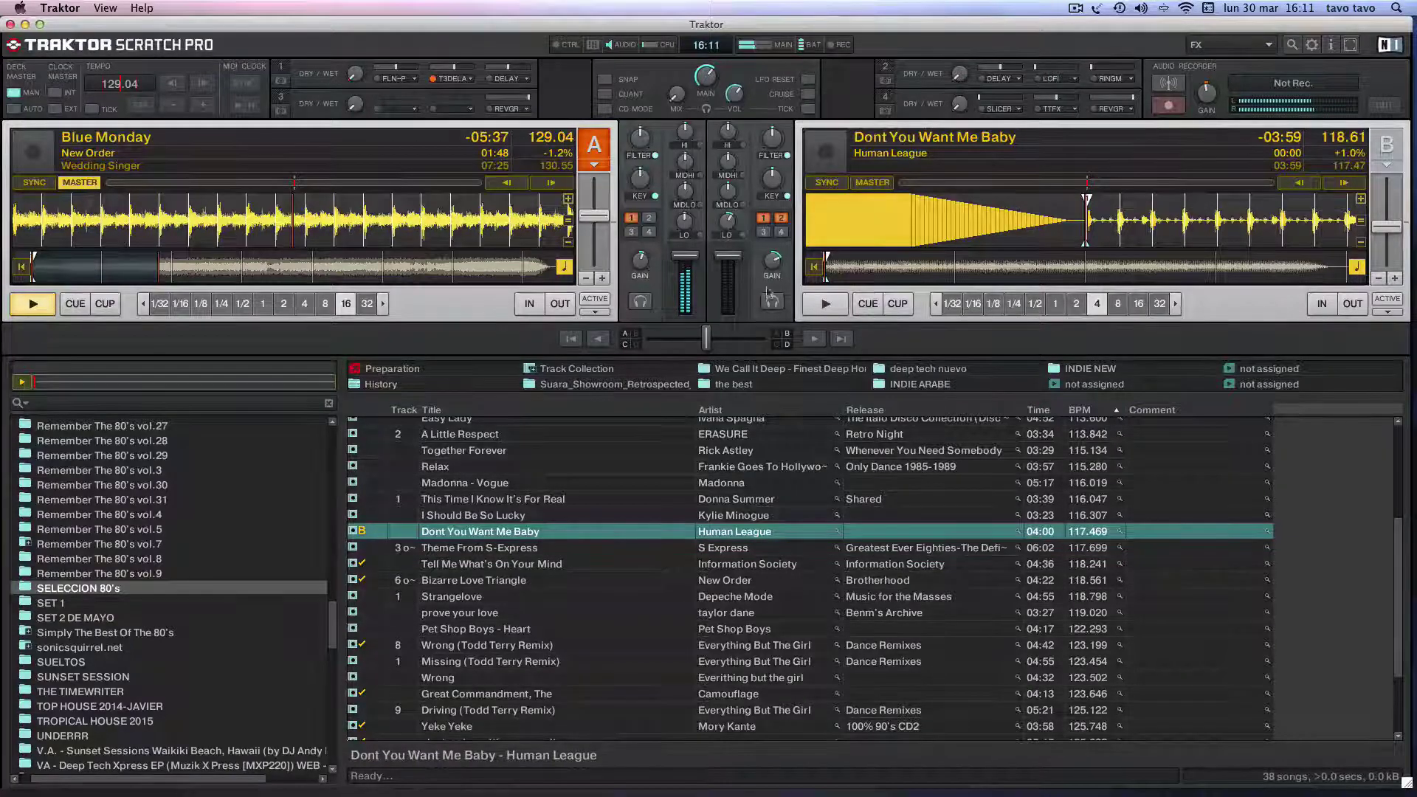
pyautogui.click(868, 306)
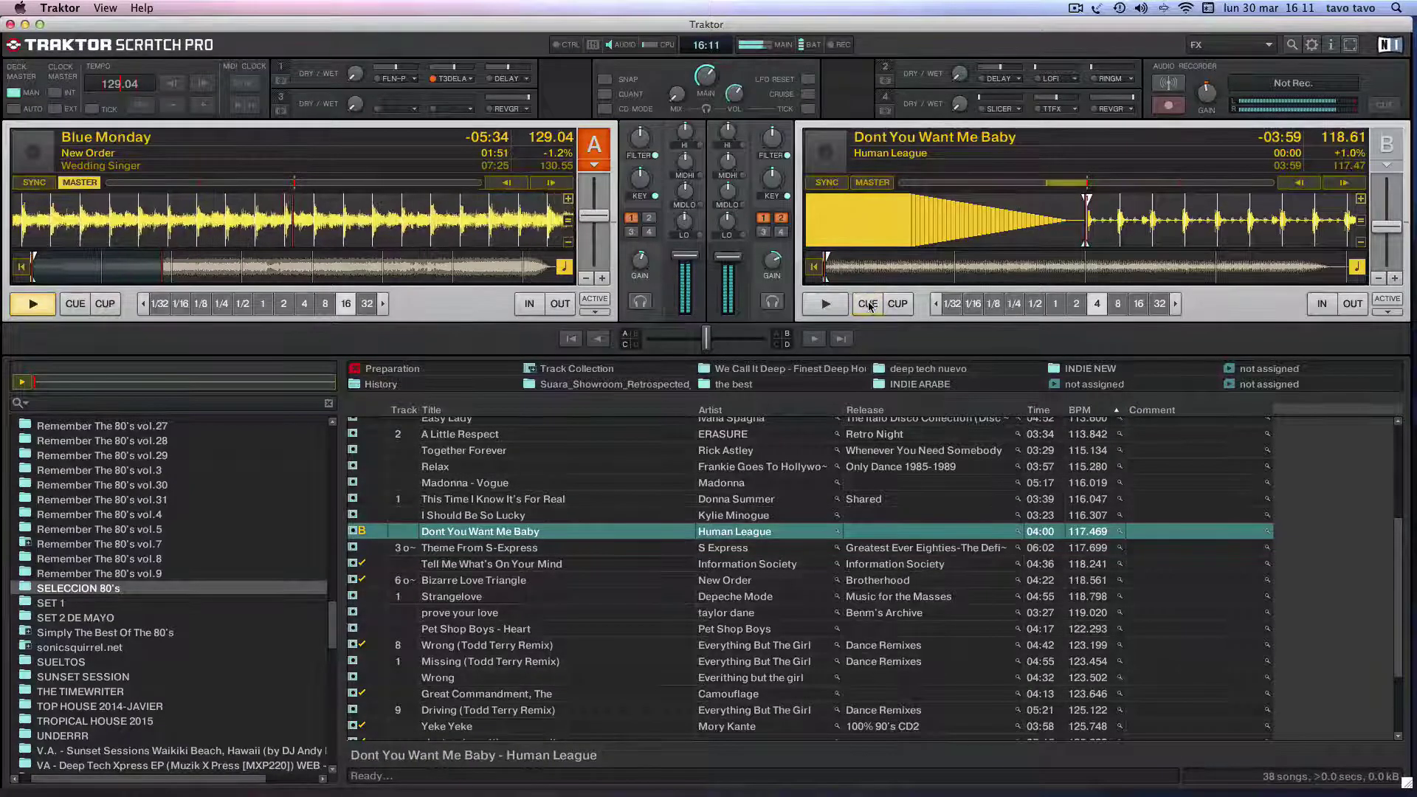
pyautogui.click(868, 306)
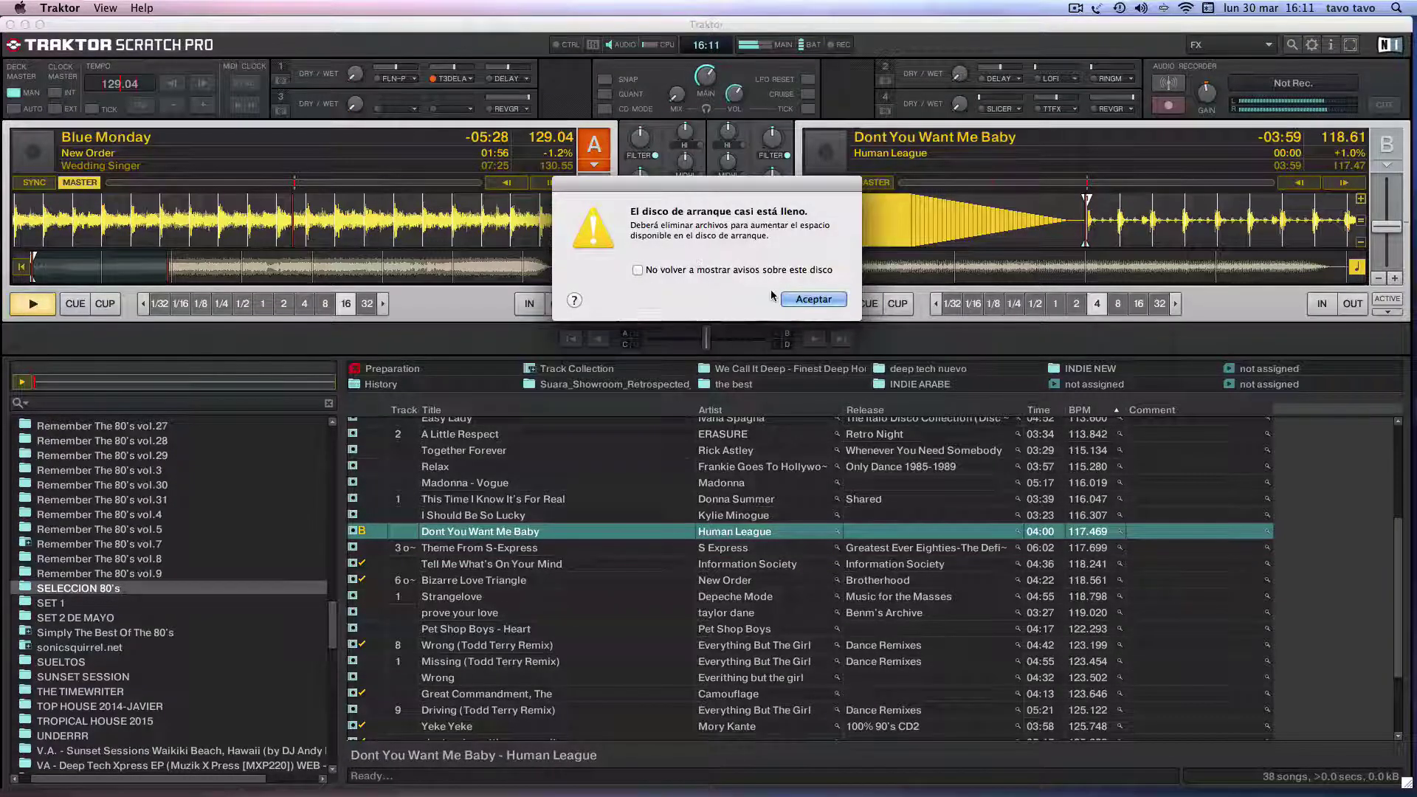
pyautogui.click(815, 299)
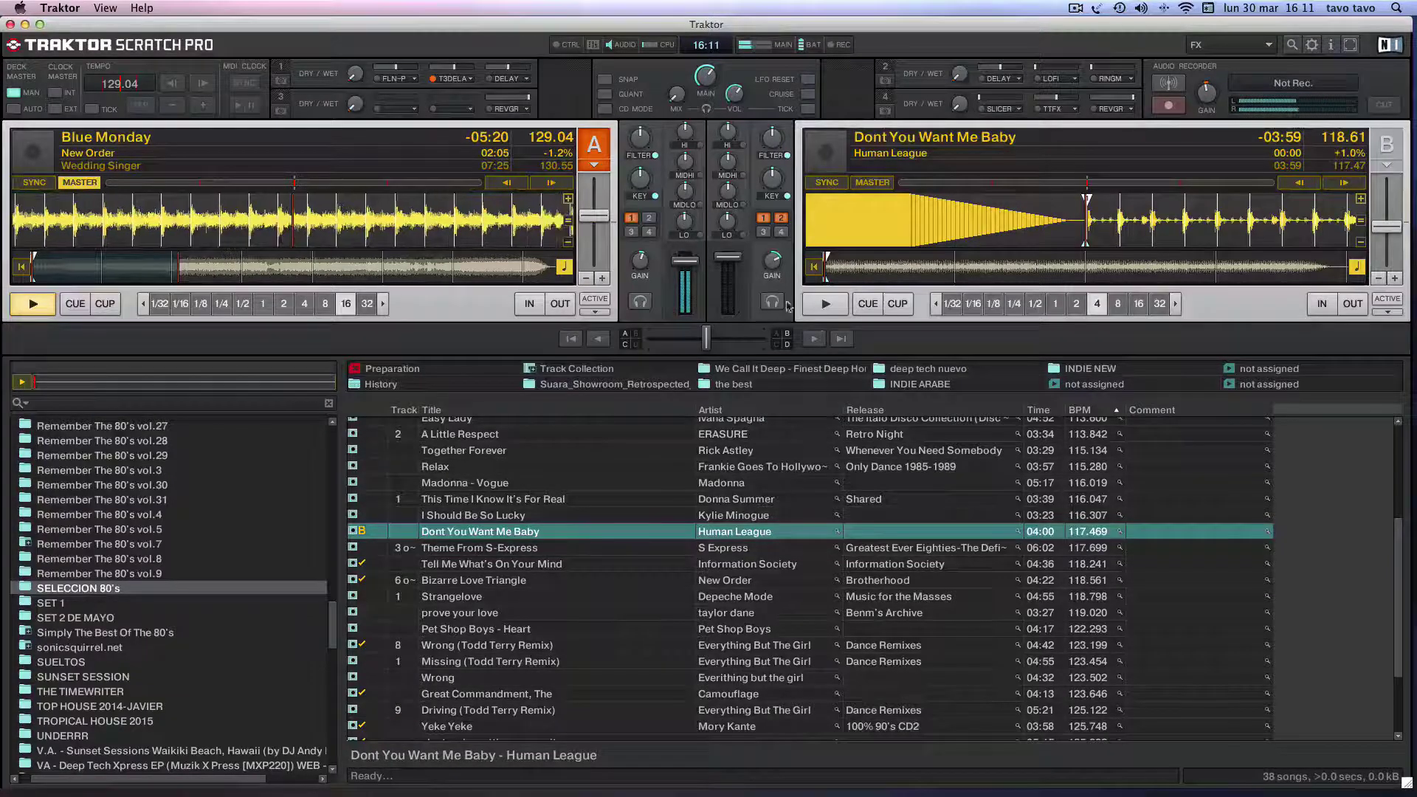
# Step: Crossfade to deck B as Dont You Want Me Baby starts, return Blue Monday to its cue and recenter the crossfader
pyautogui.click(842, 338)
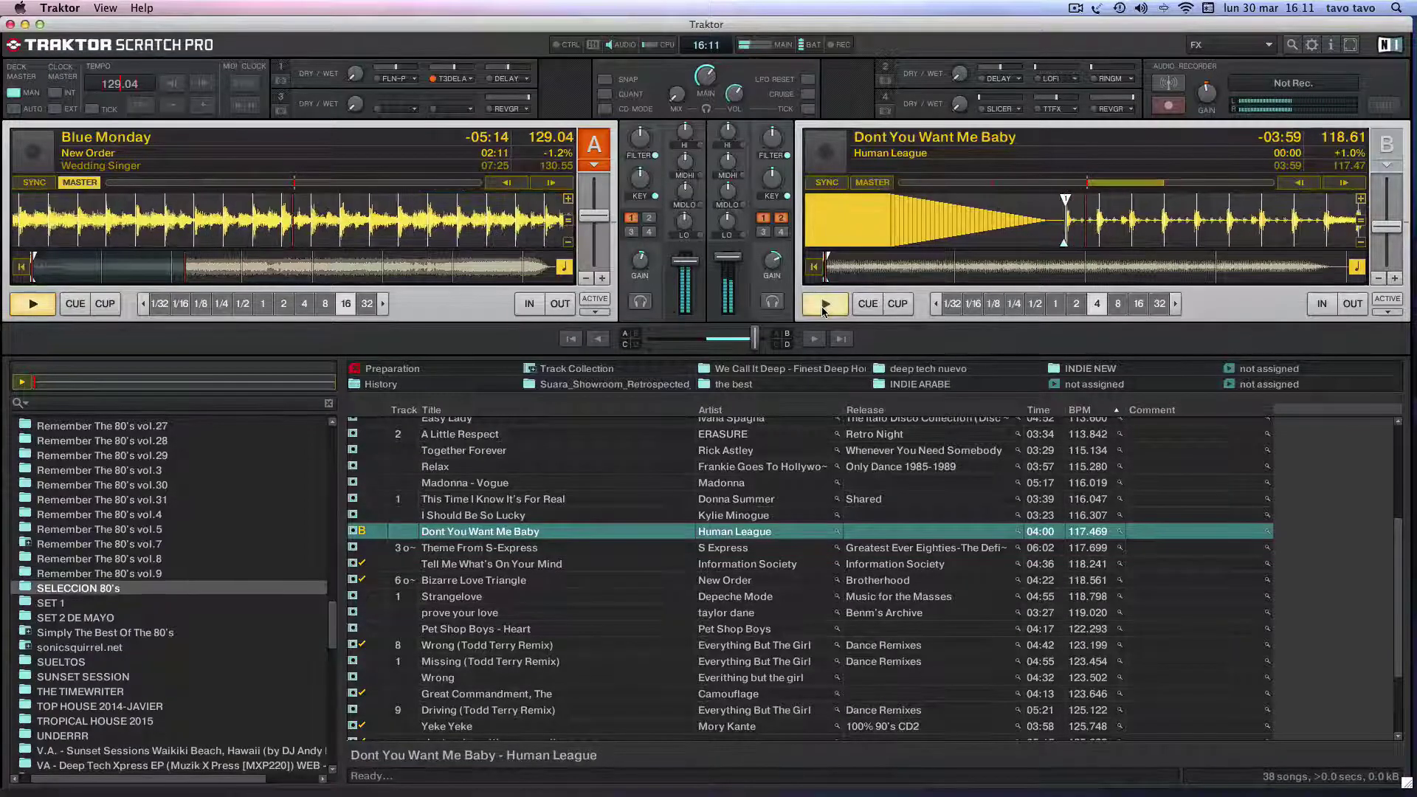
pyautogui.click(824, 307)
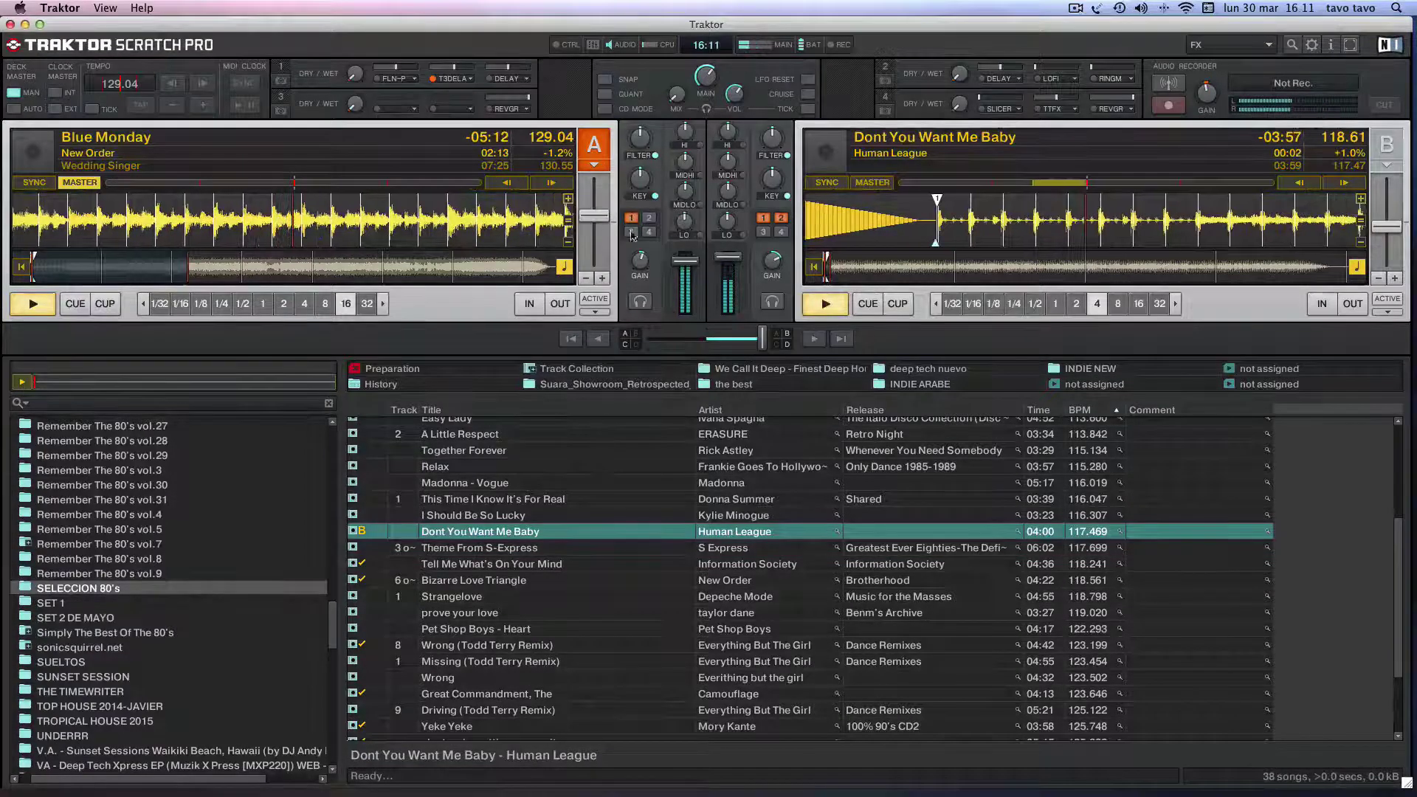
pyautogui.click(75, 303)
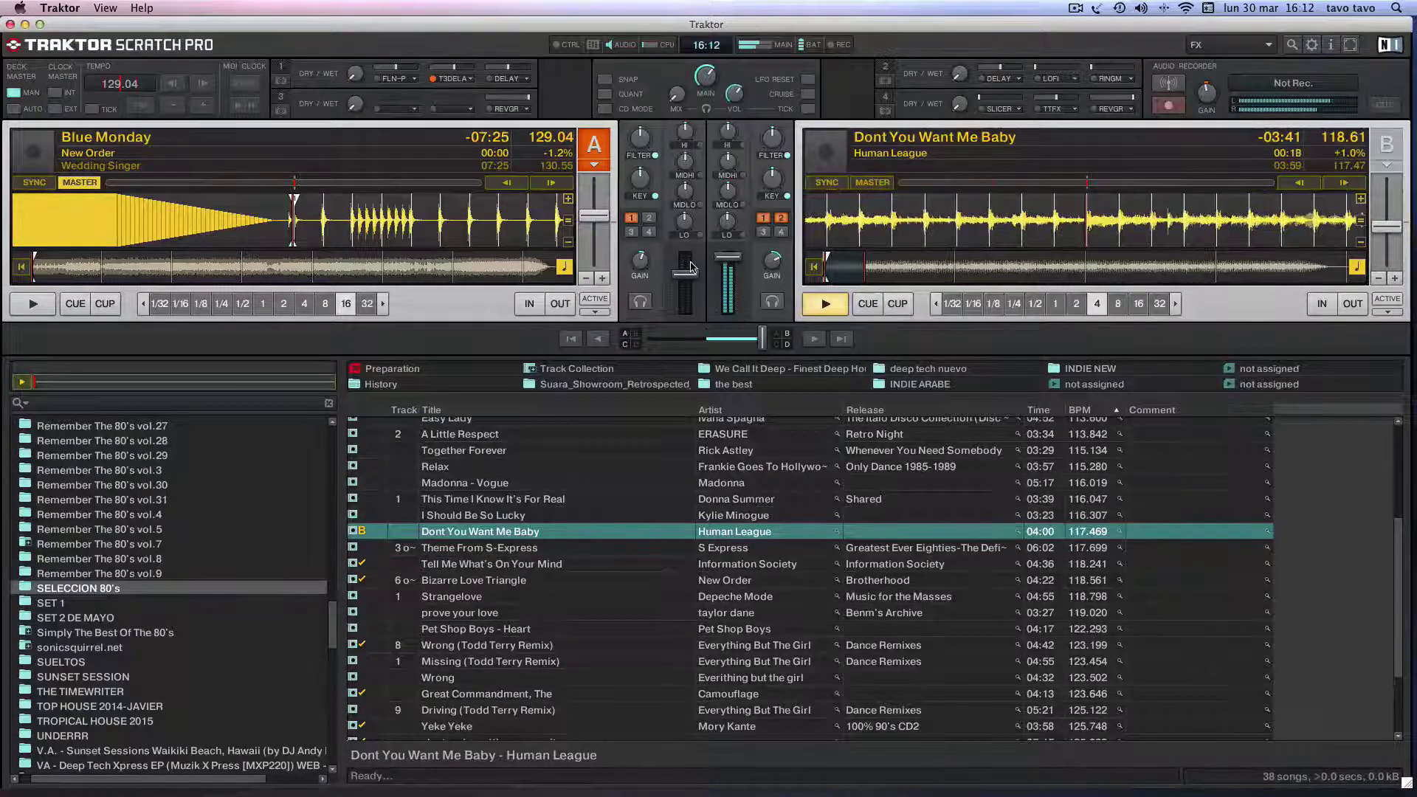
pyautogui.doubleClick(713, 339)
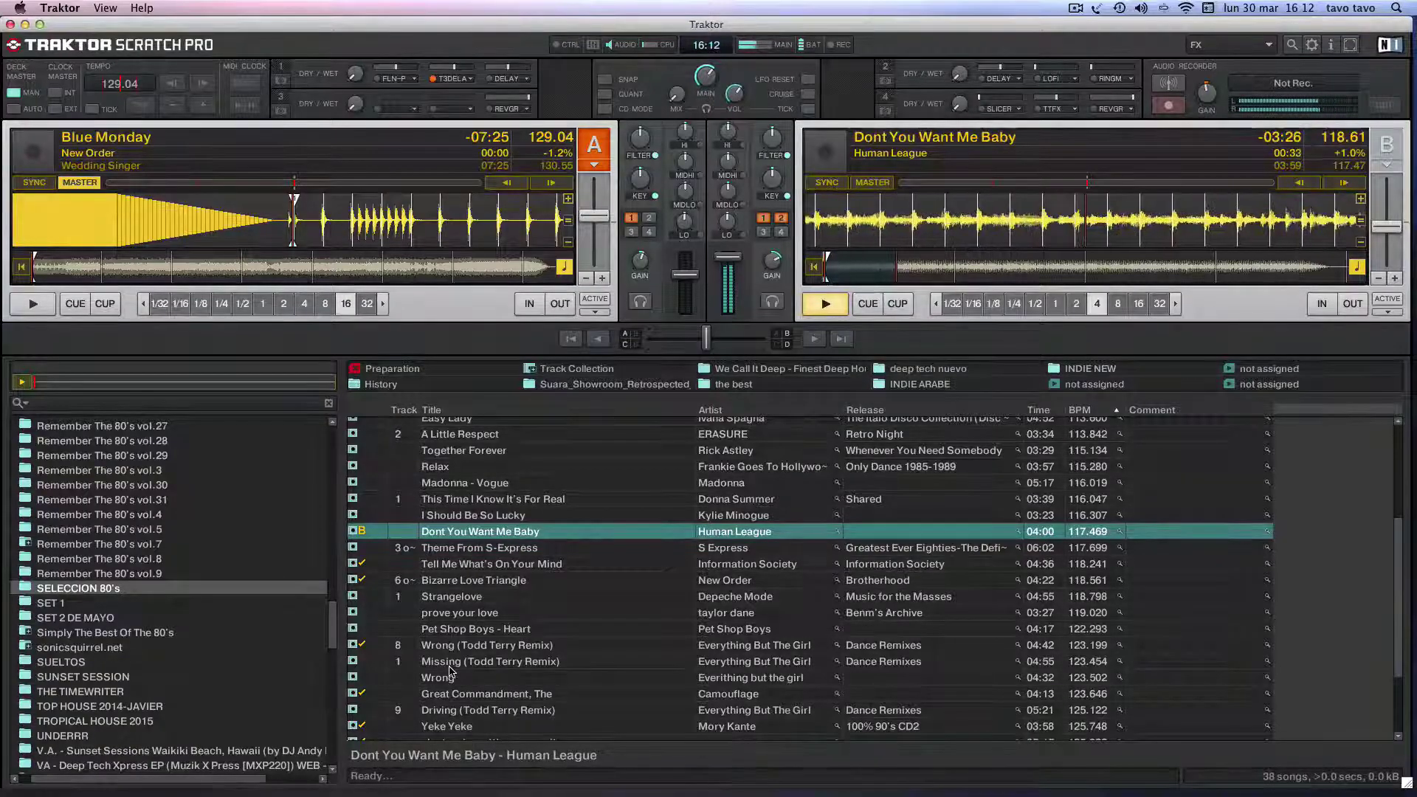
# Step: Load A Little Respect onto deck A, setting deck A's tempo to 117.23 BPM and deck B's to 117.28 BPM
pyautogui.scroll(-3, 452, 671)
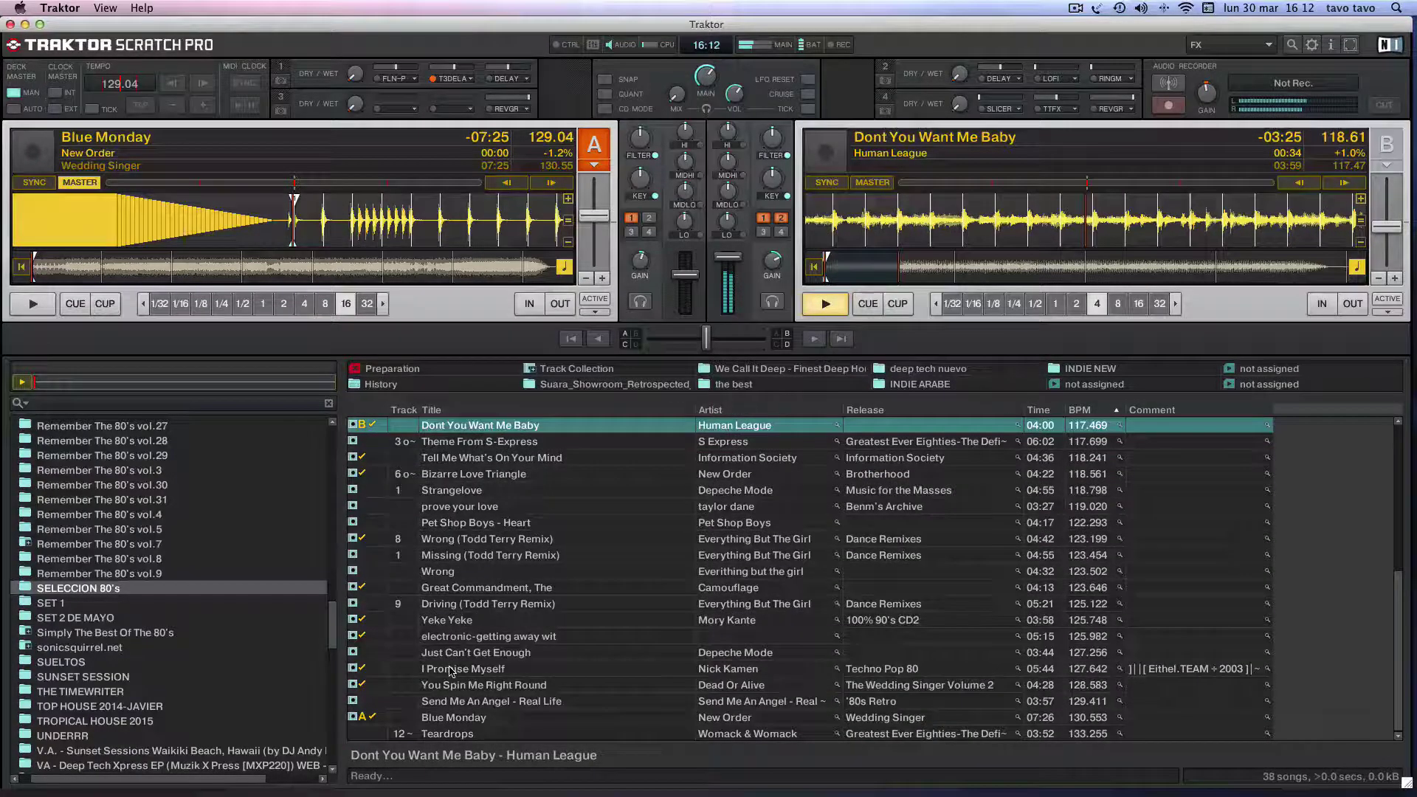
pyautogui.scroll(6, 451, 672)
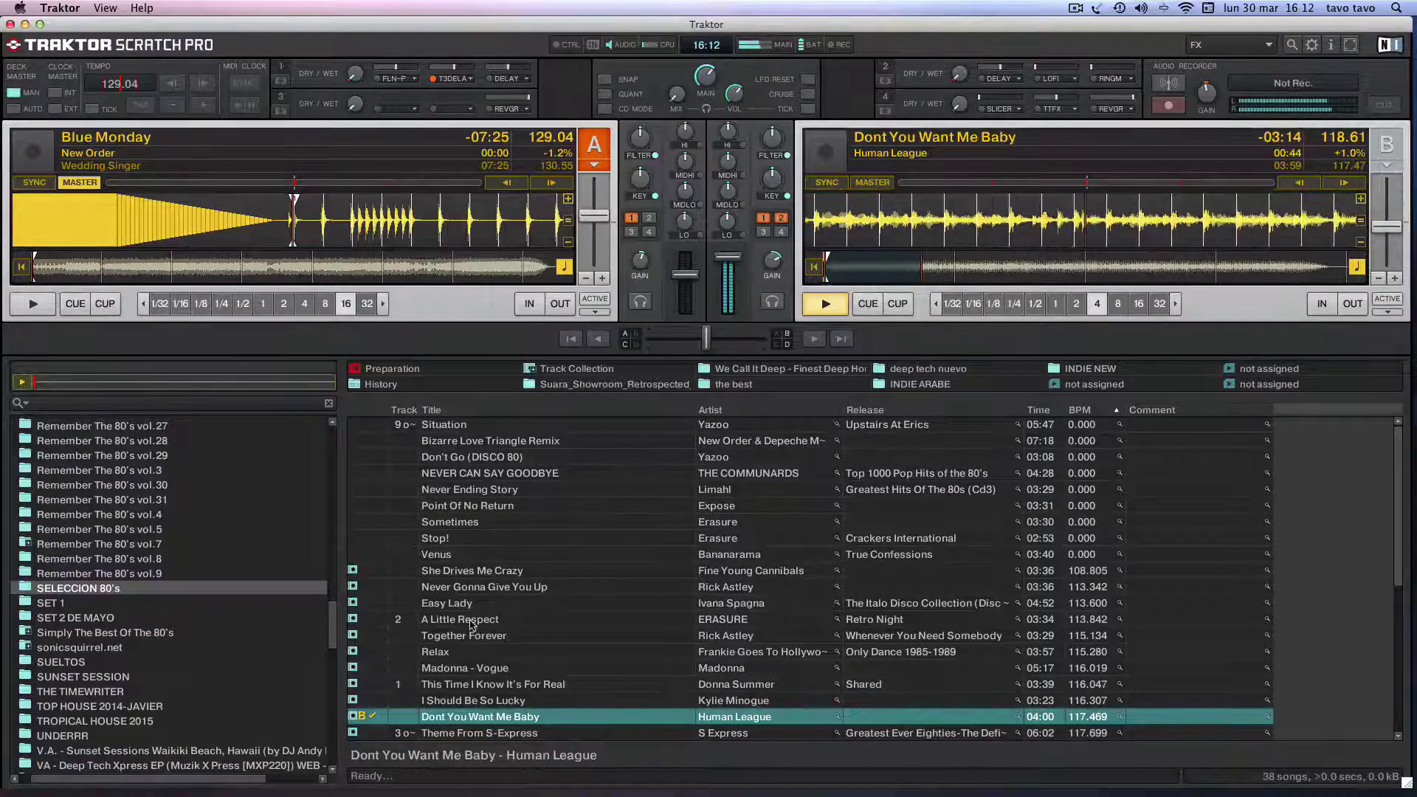
pyautogui.moveTo(476, 623); pyautogui.dragTo(352, 229)
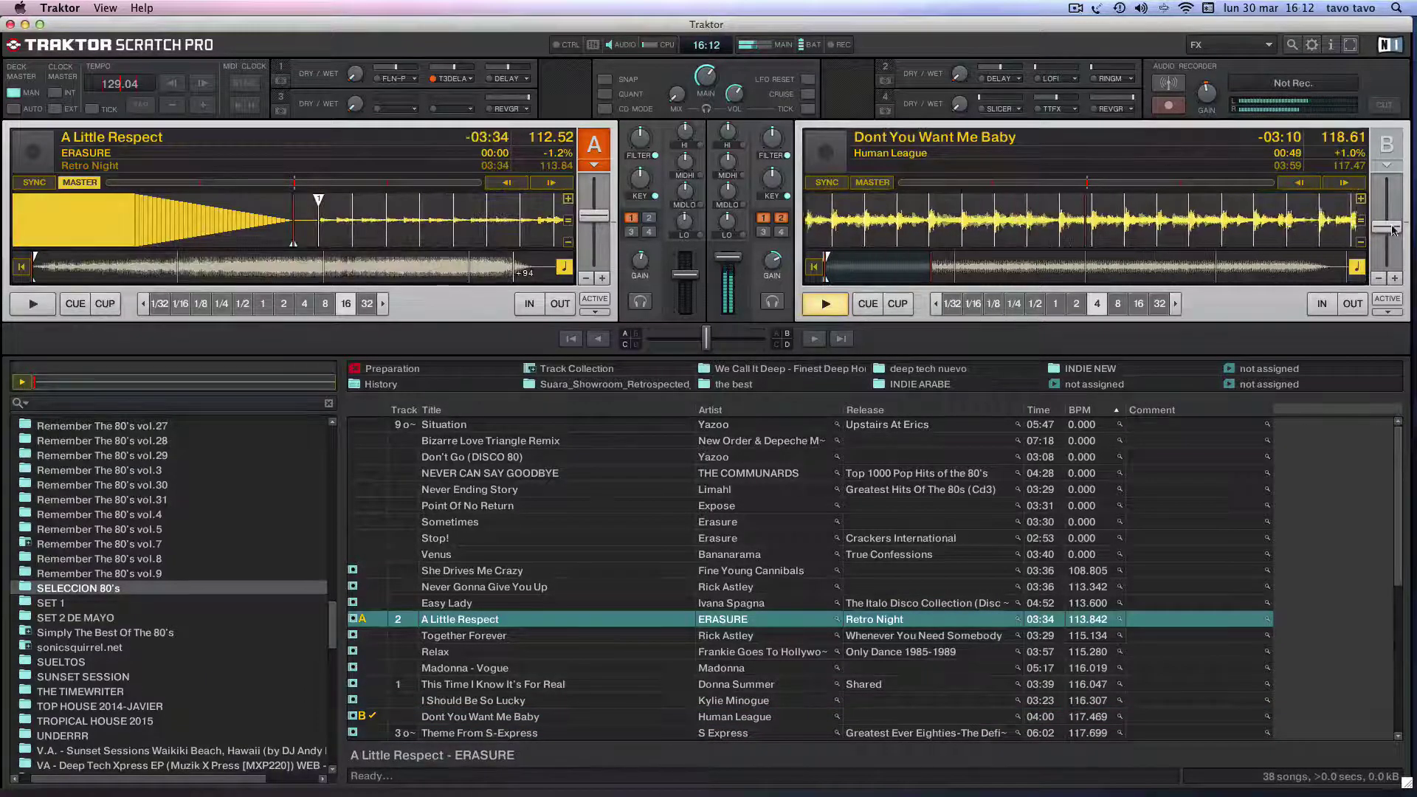
pyautogui.moveTo(1392, 230); pyautogui.dragTo(1392, 224)
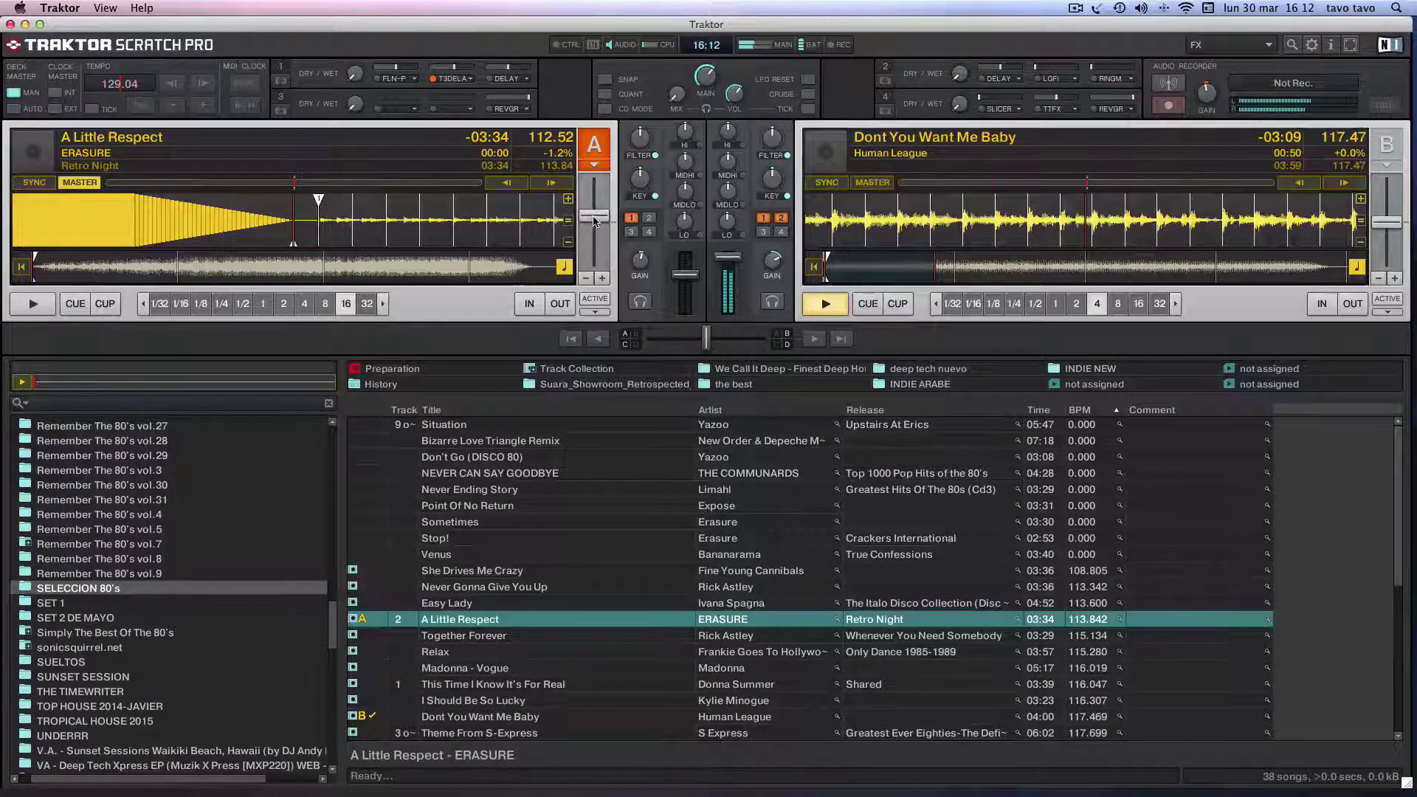
pyautogui.moveTo(594, 218); pyautogui.dragTo(595, 235)
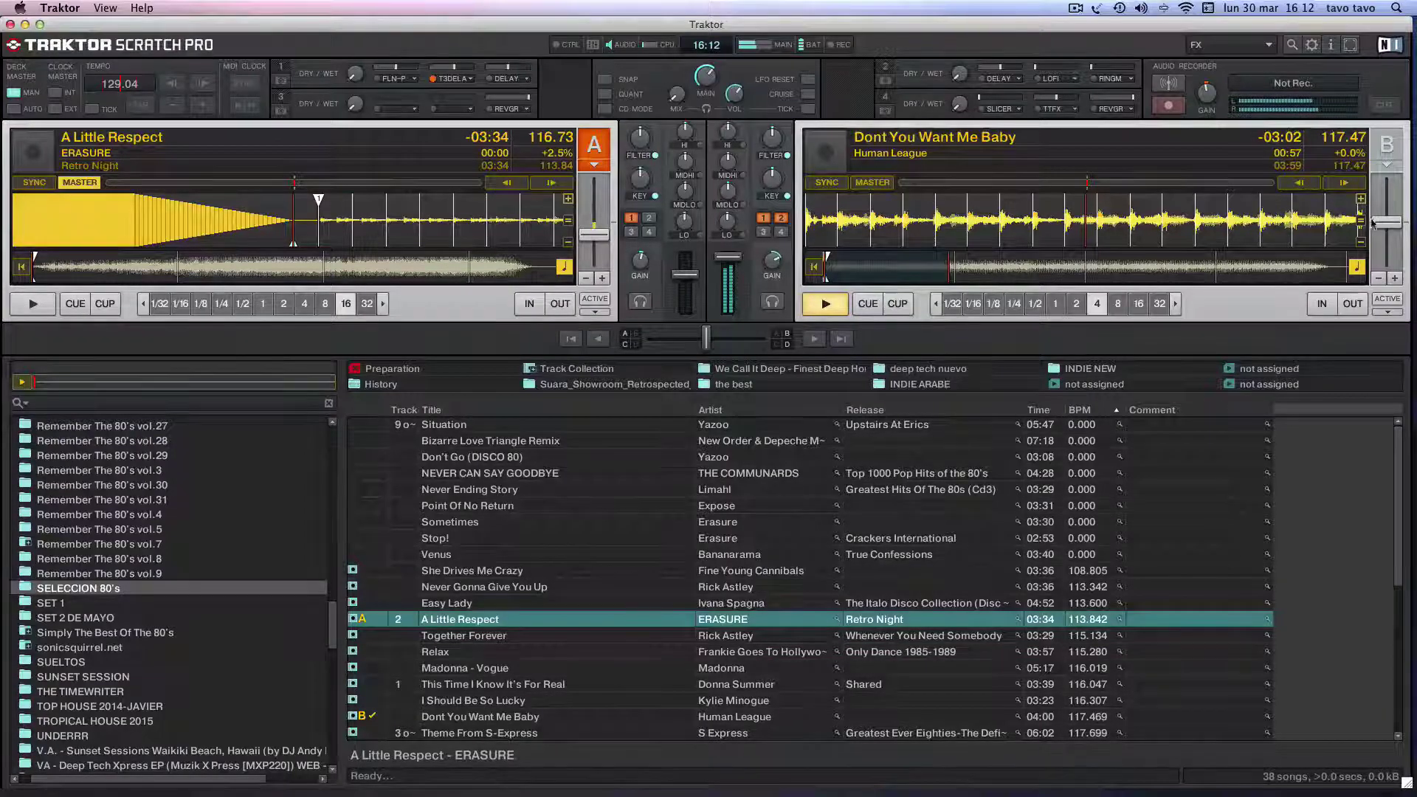
pyautogui.moveTo(1384, 228); pyautogui.dragTo(1384, 225)
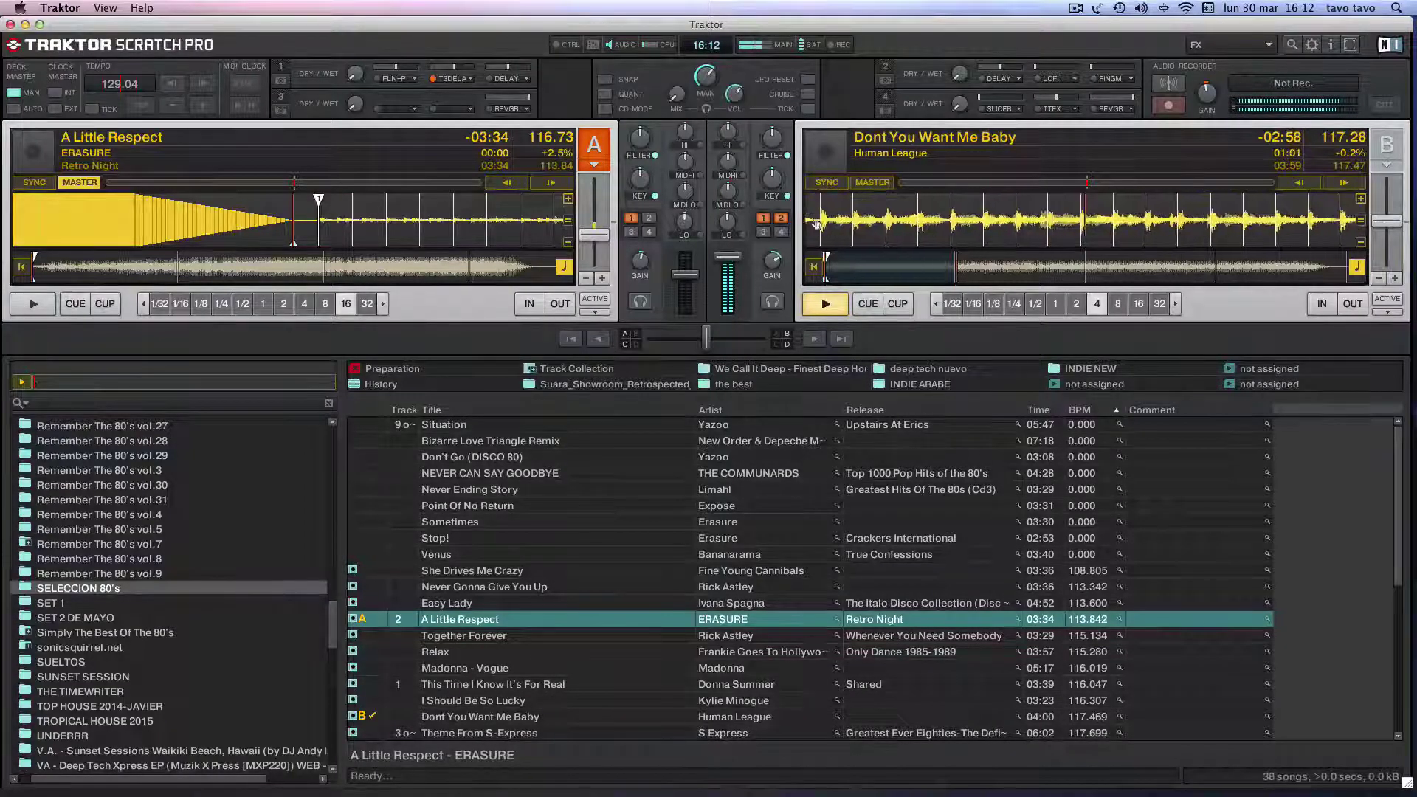
pyautogui.moveTo(594, 234); pyautogui.dragTo(594, 238)
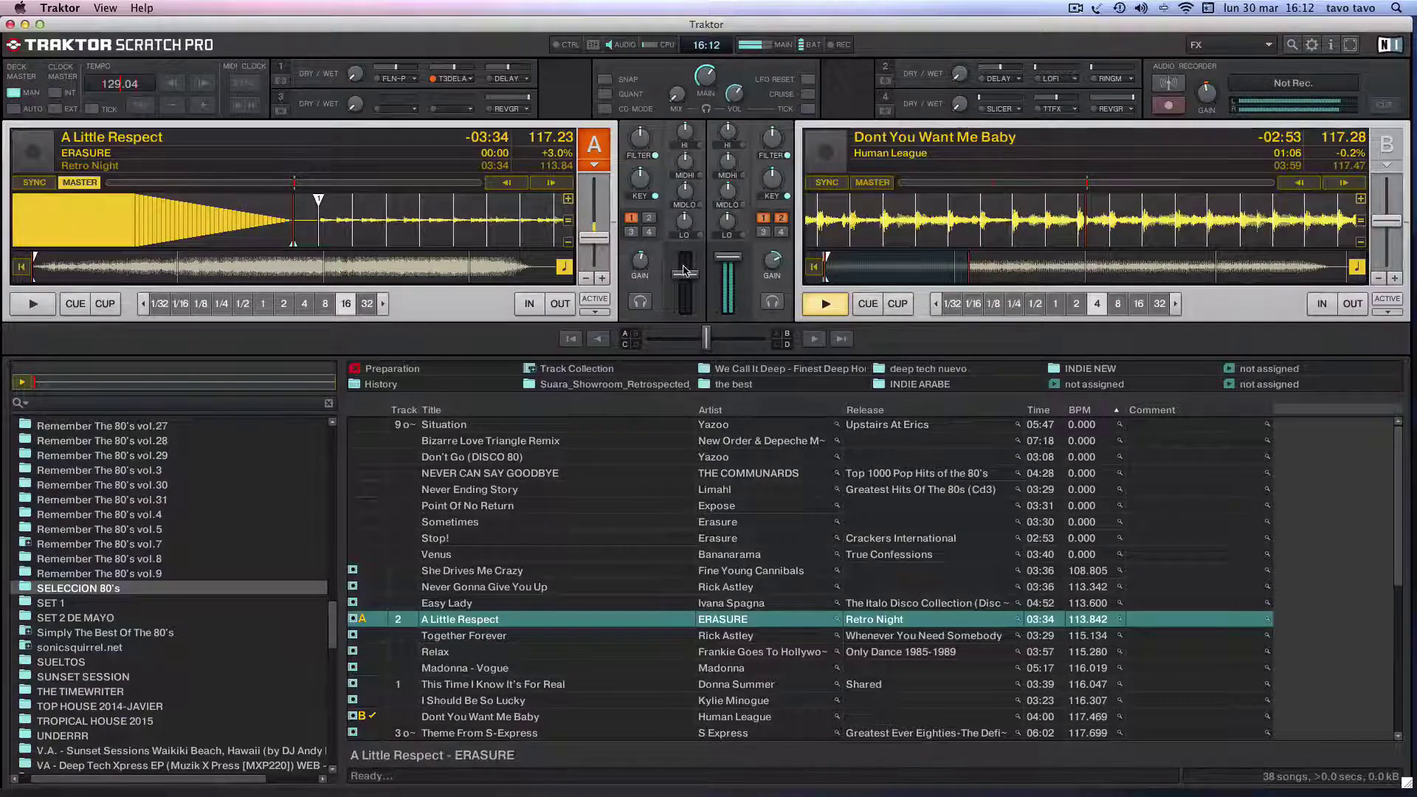
# Step: Raise deck A's volume fully and set the cue point of A Little Respect on its first beat
pyautogui.moveTo(684, 274); pyautogui.dragTo(684, 256)
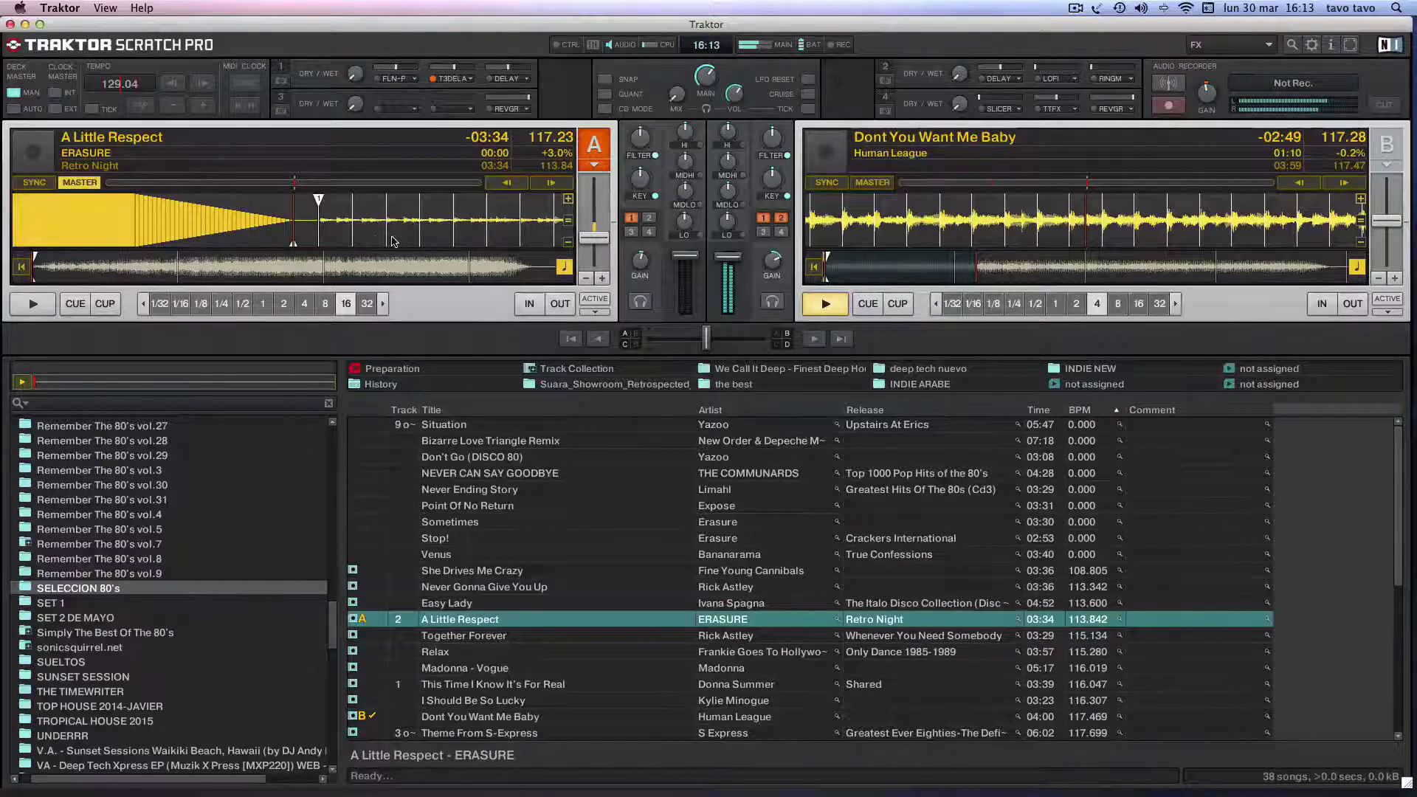
pyautogui.moveTo(394, 237); pyautogui.dragTo(344, 244)
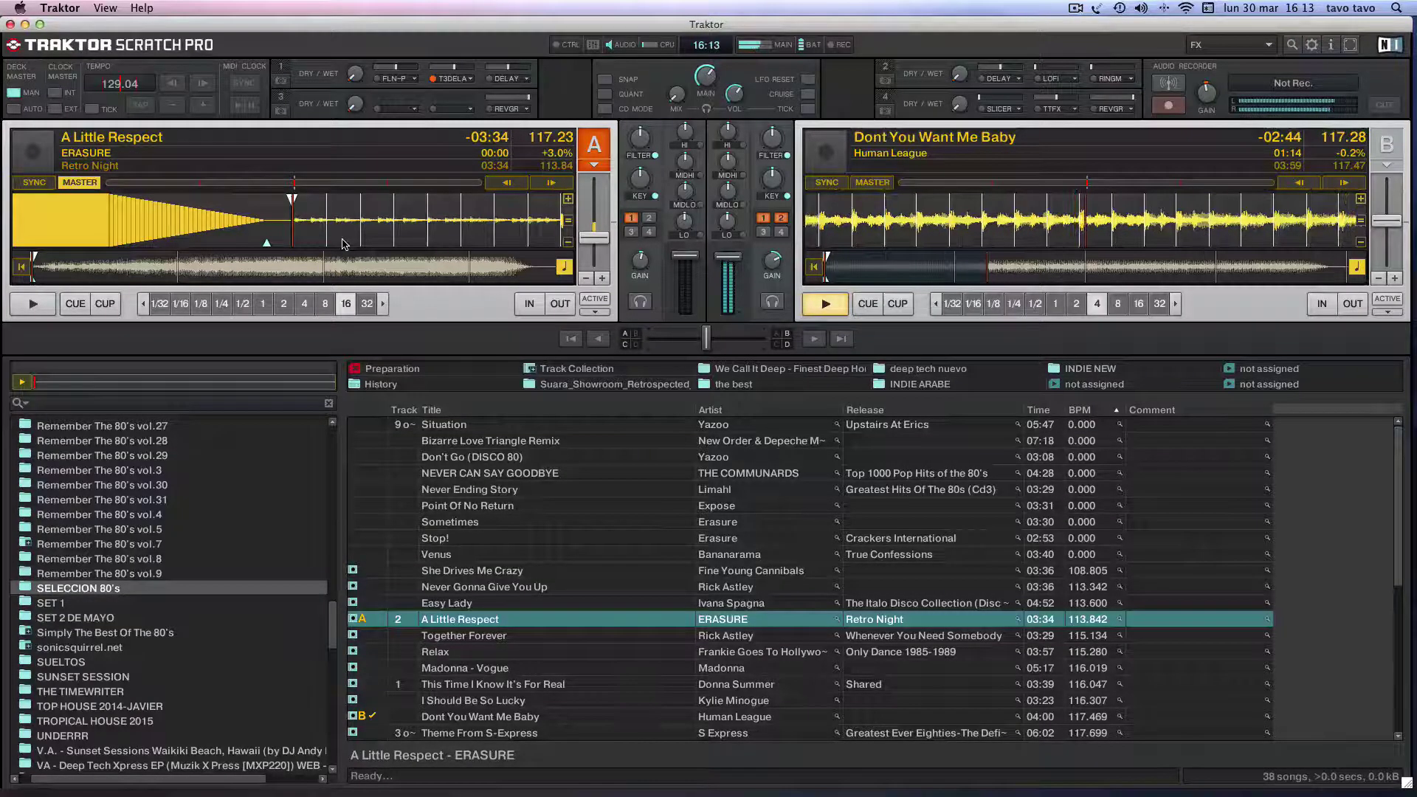
pyautogui.click(77, 305)
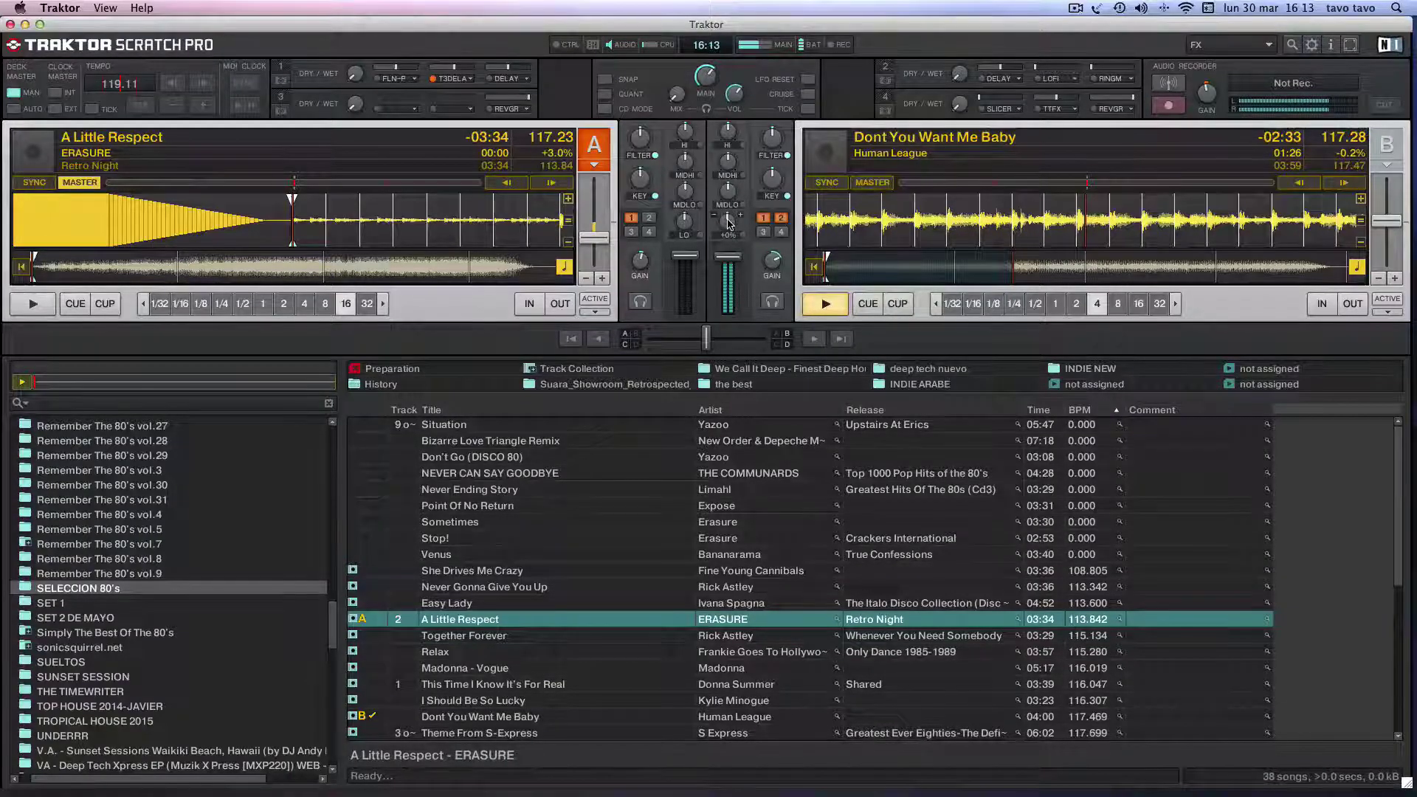
# Step: Start A Little Respect on deck A, cut deck B's high and low EQ, fade out its volume and return it to its cue
pyautogui.moveTo(727, 133); pyautogui.dragTo(727, 152)
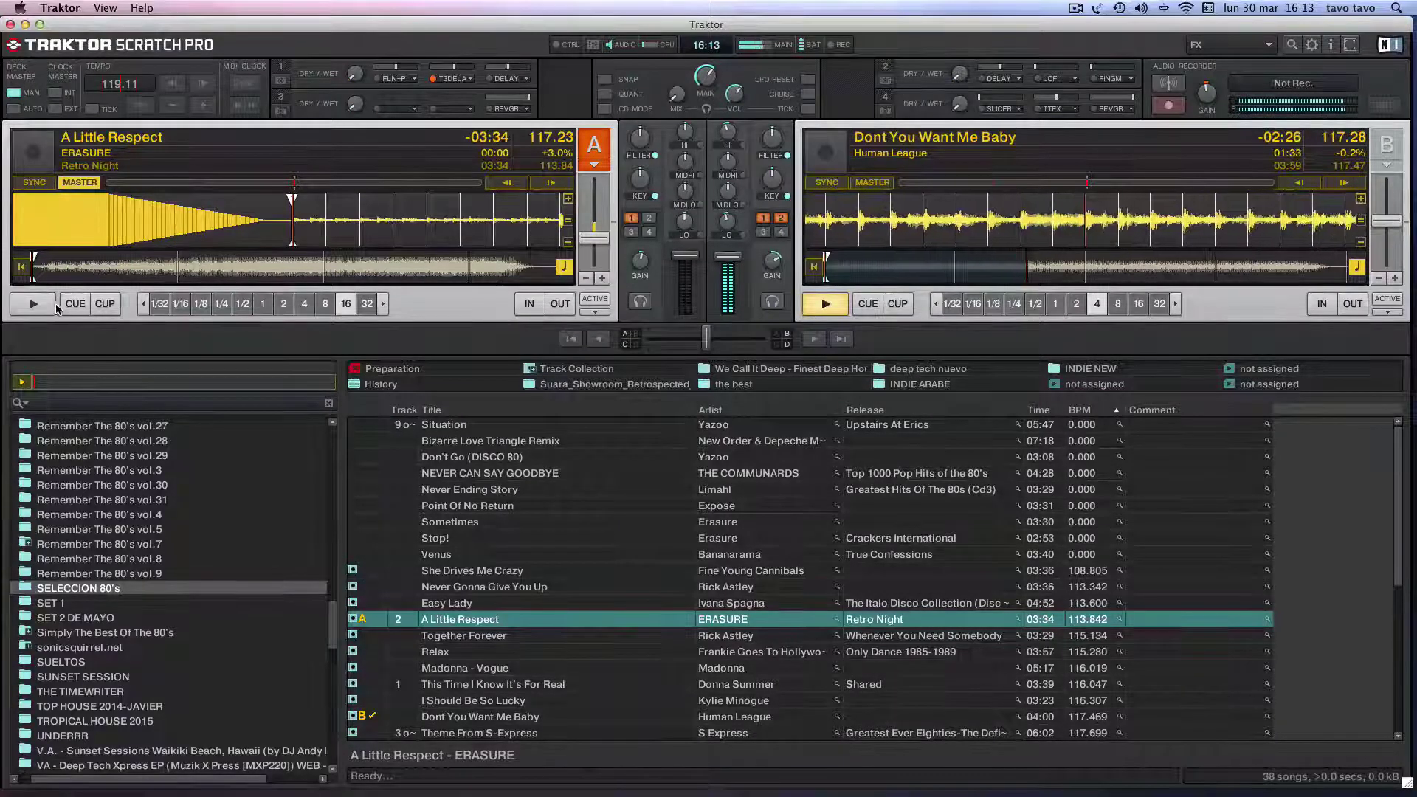
pyautogui.click(515, 186)
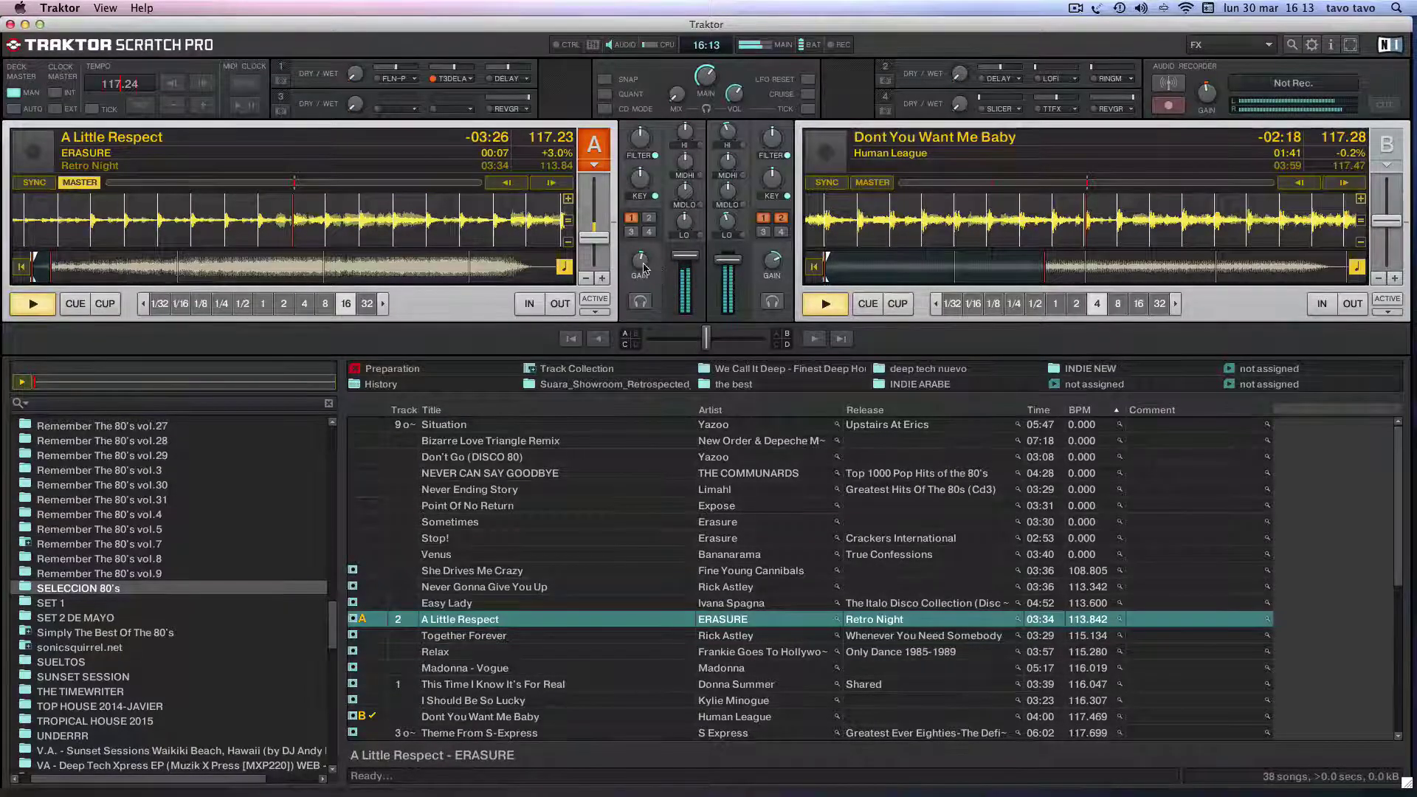
pyautogui.moveTo(772, 260)
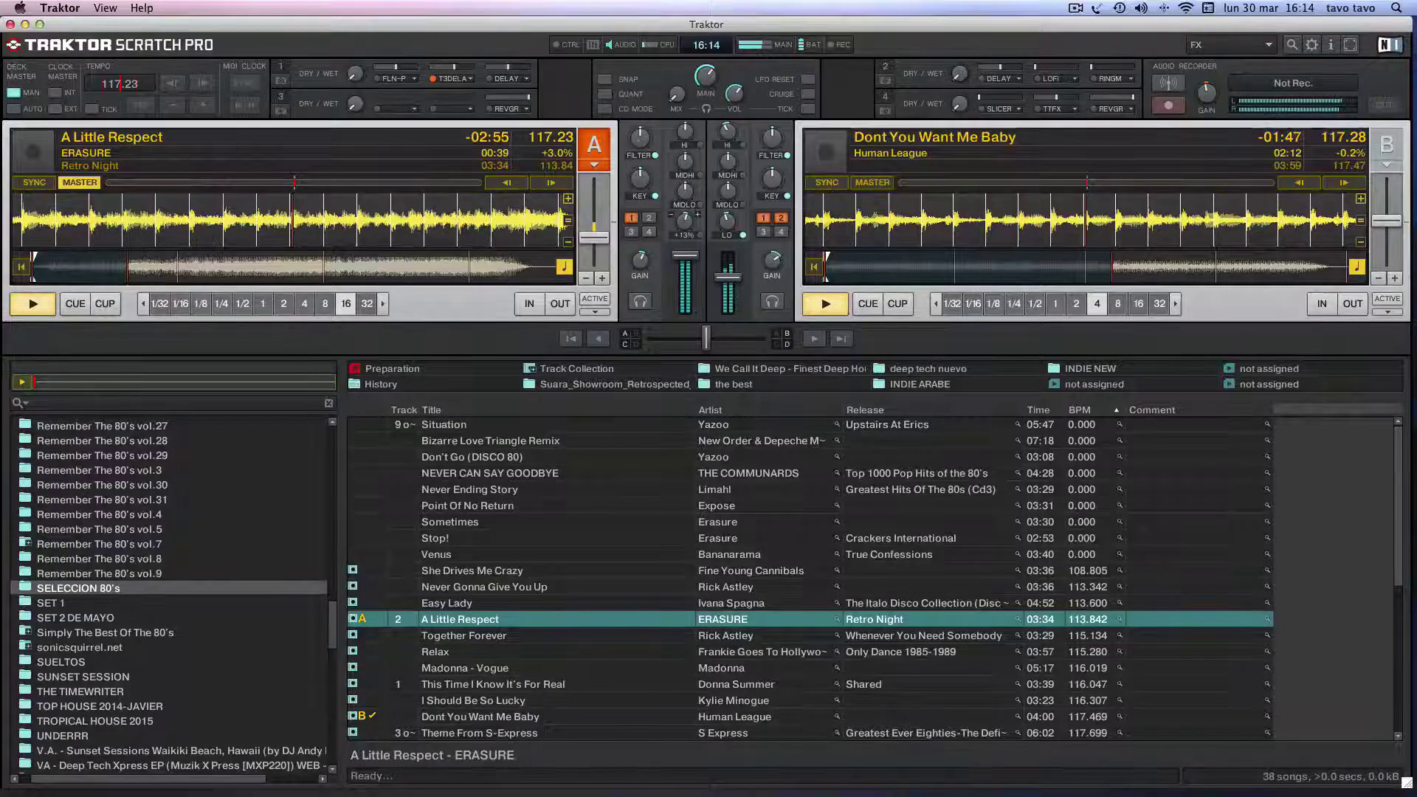
pyautogui.moveTo(639, 145); pyautogui.dragTo(639, 118)
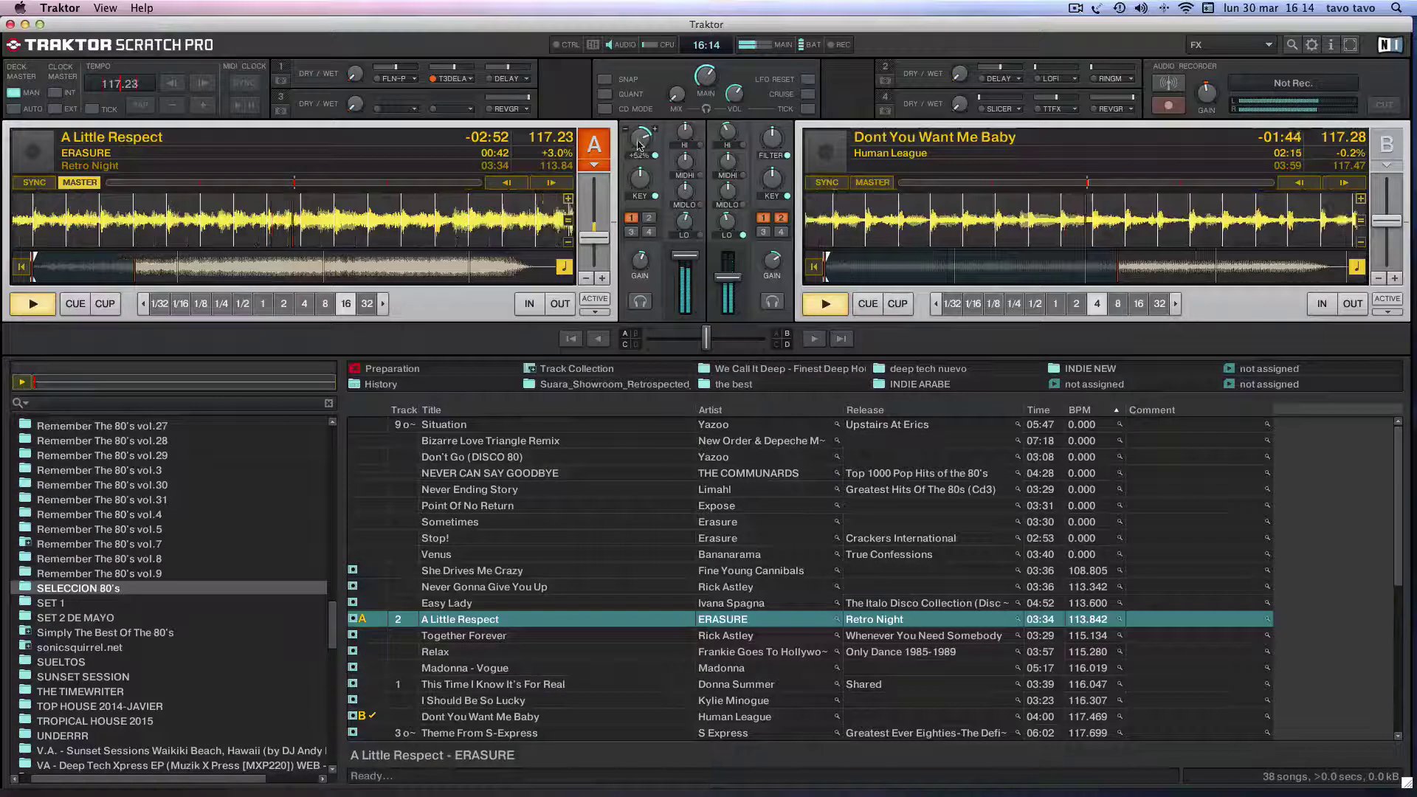
pyautogui.click(867, 304)
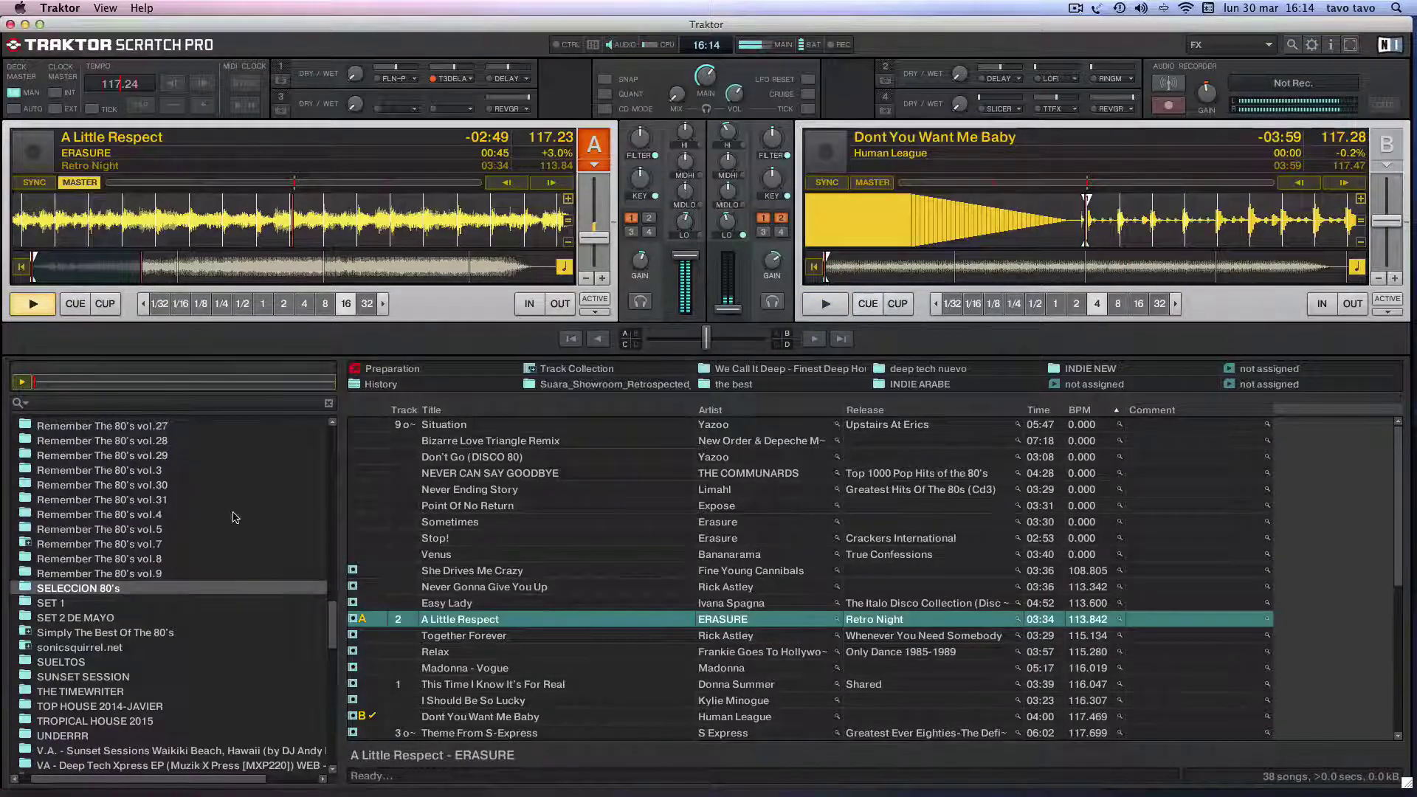
# Step: Move the Traktor window down to reach the desktop and search the Mac for "royks" with Spotlight
pyautogui.moveTo(786, 24); pyautogui.dragTo(790, 47)
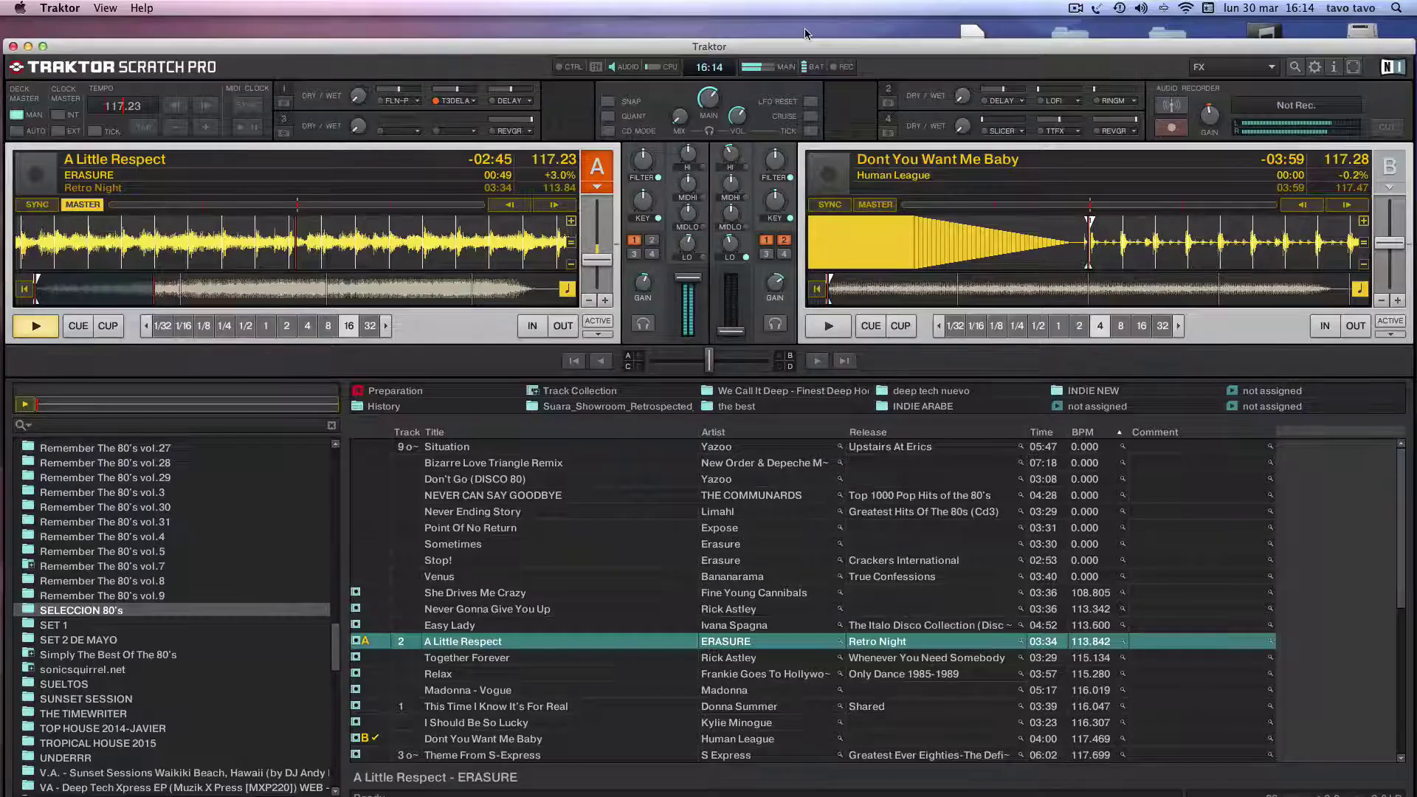
pyautogui.click(805, 33)
pyautogui.press('super+space')
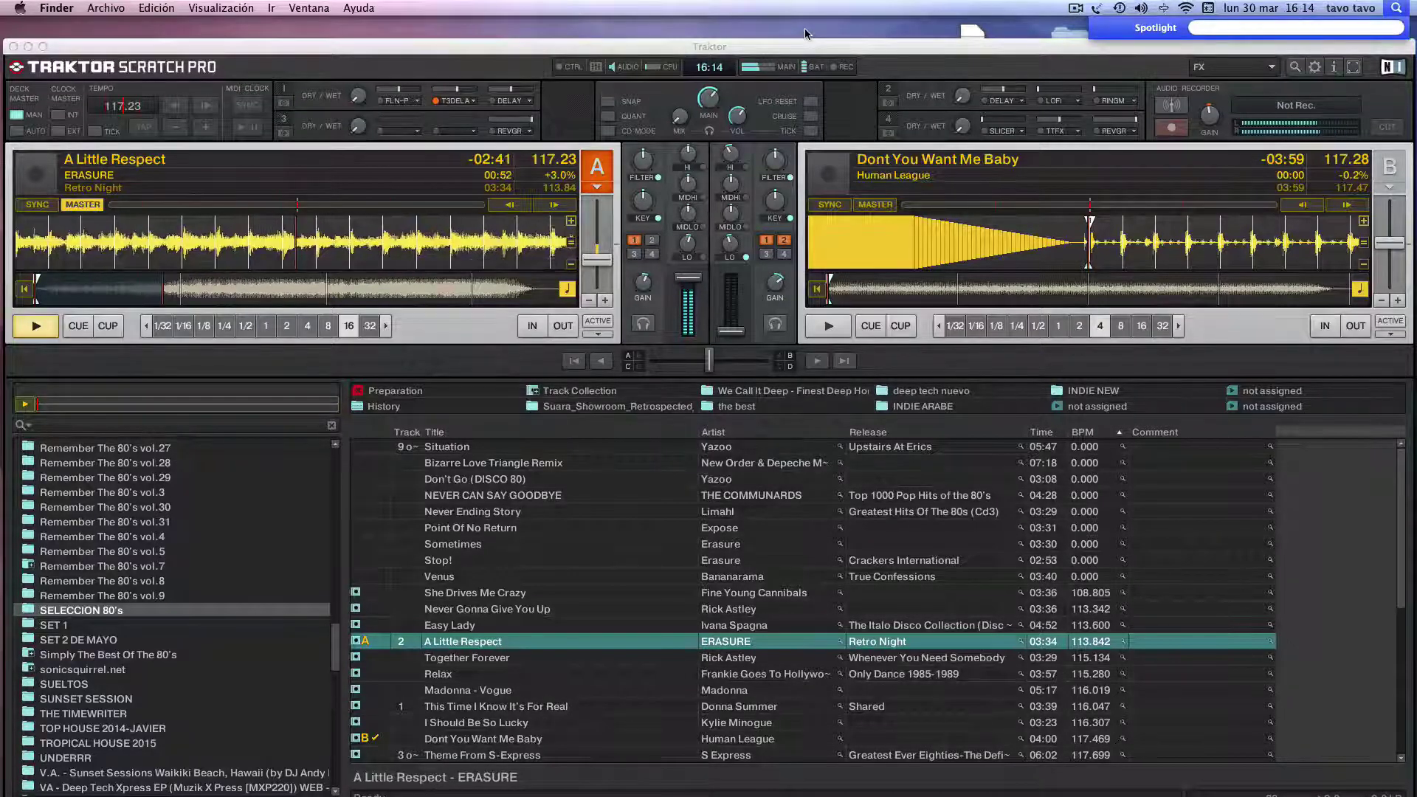
pyautogui.write('roy')
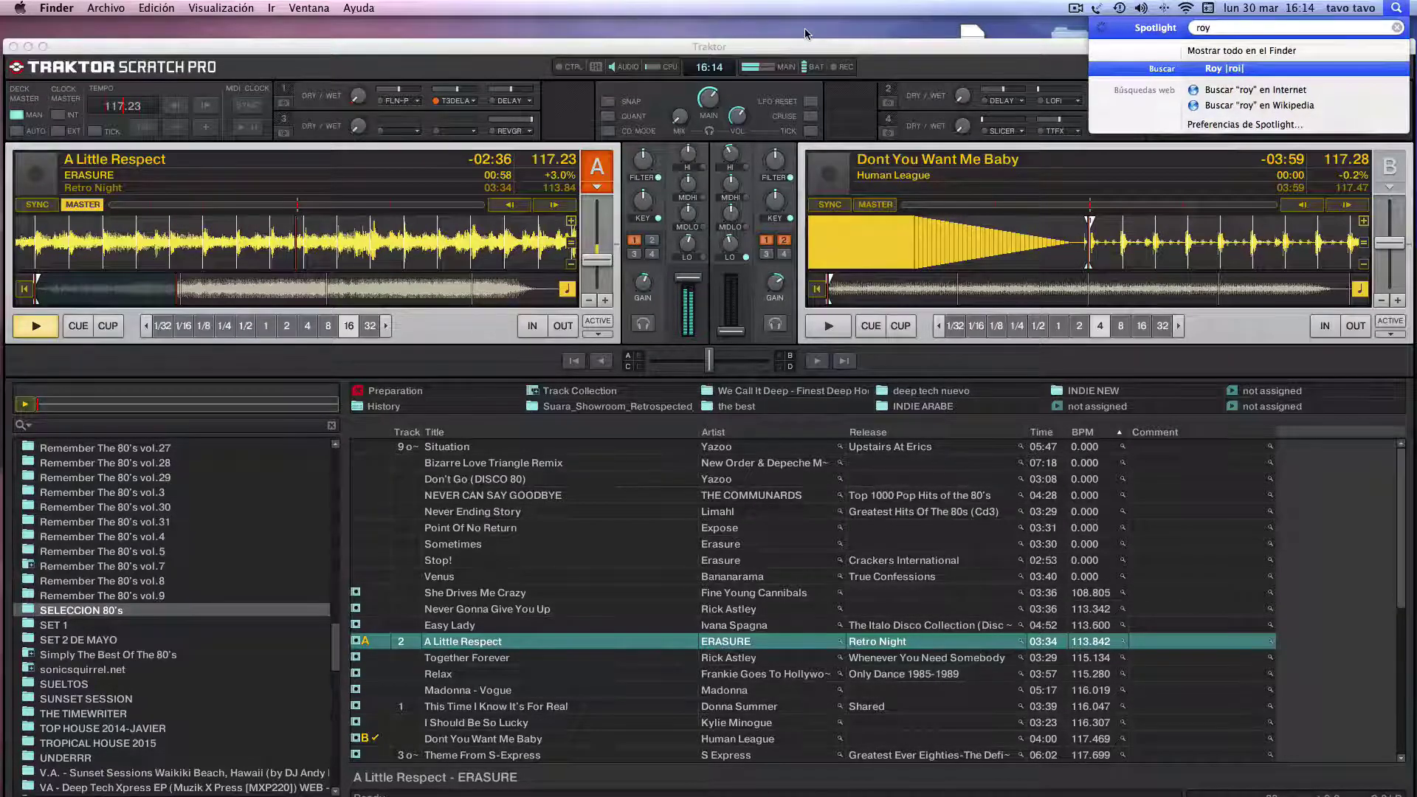
pyautogui.write('ks')
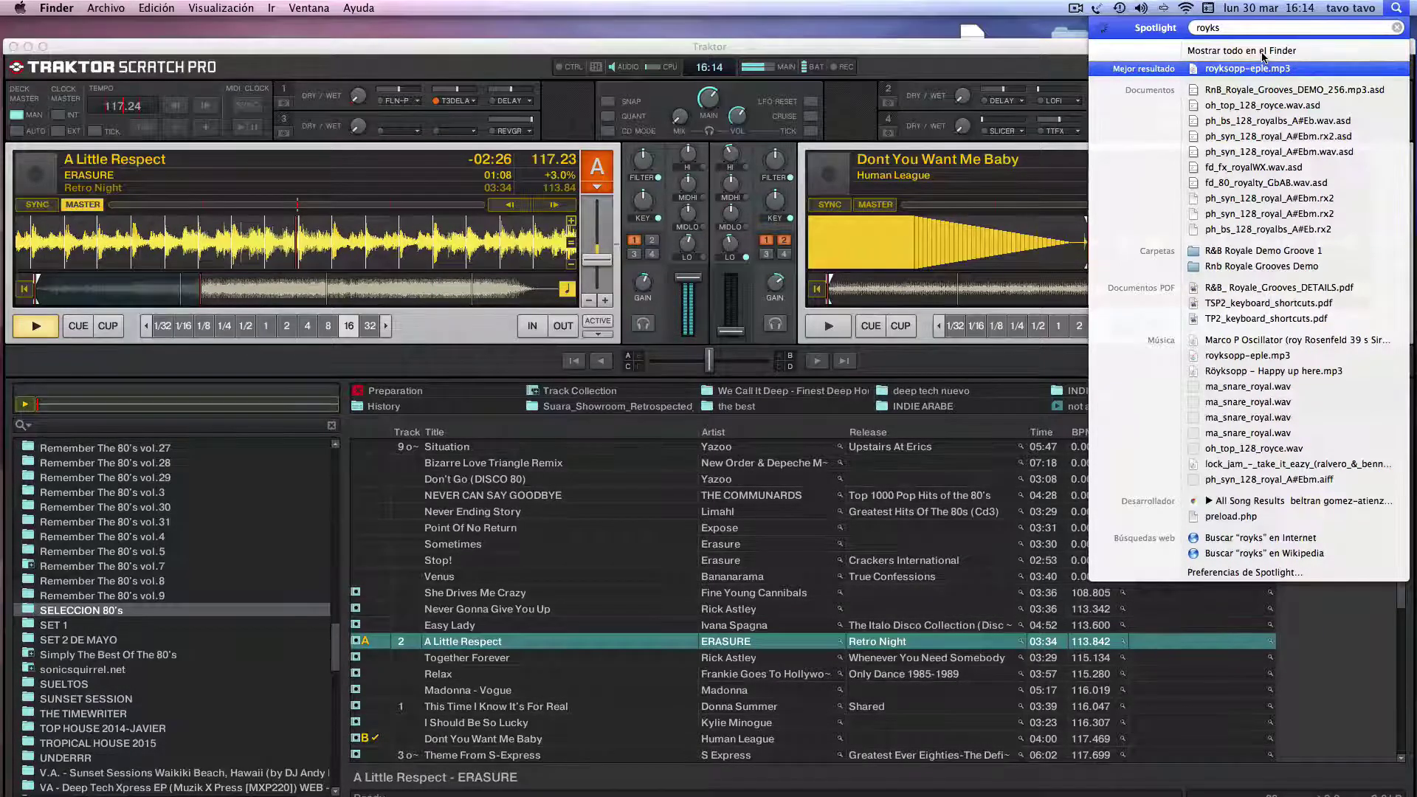
# Step: Show the "royks" results in a Finder window and load royksopp-eple.mp3 from there onto deck B
pyautogui.press('Escape')
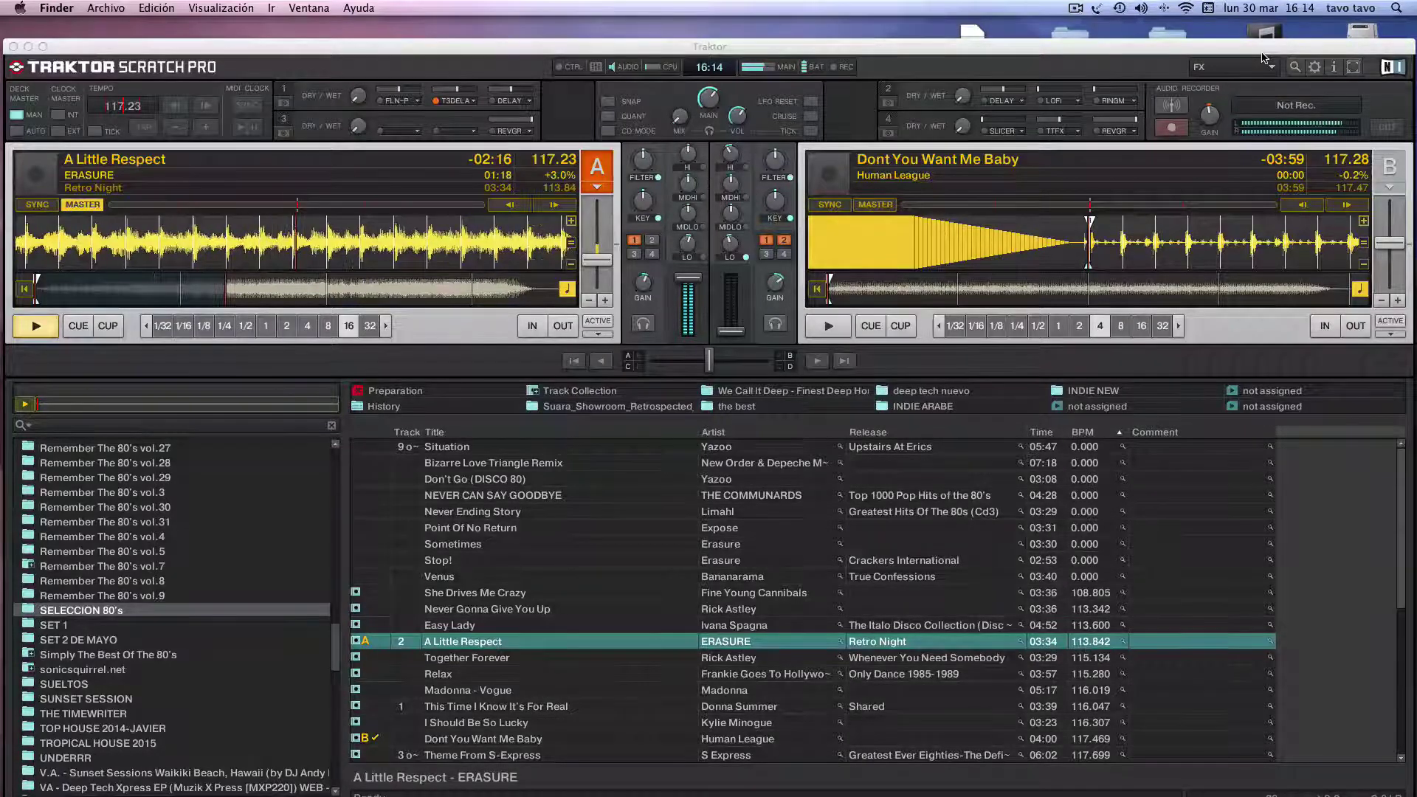
pyautogui.press('super+f')
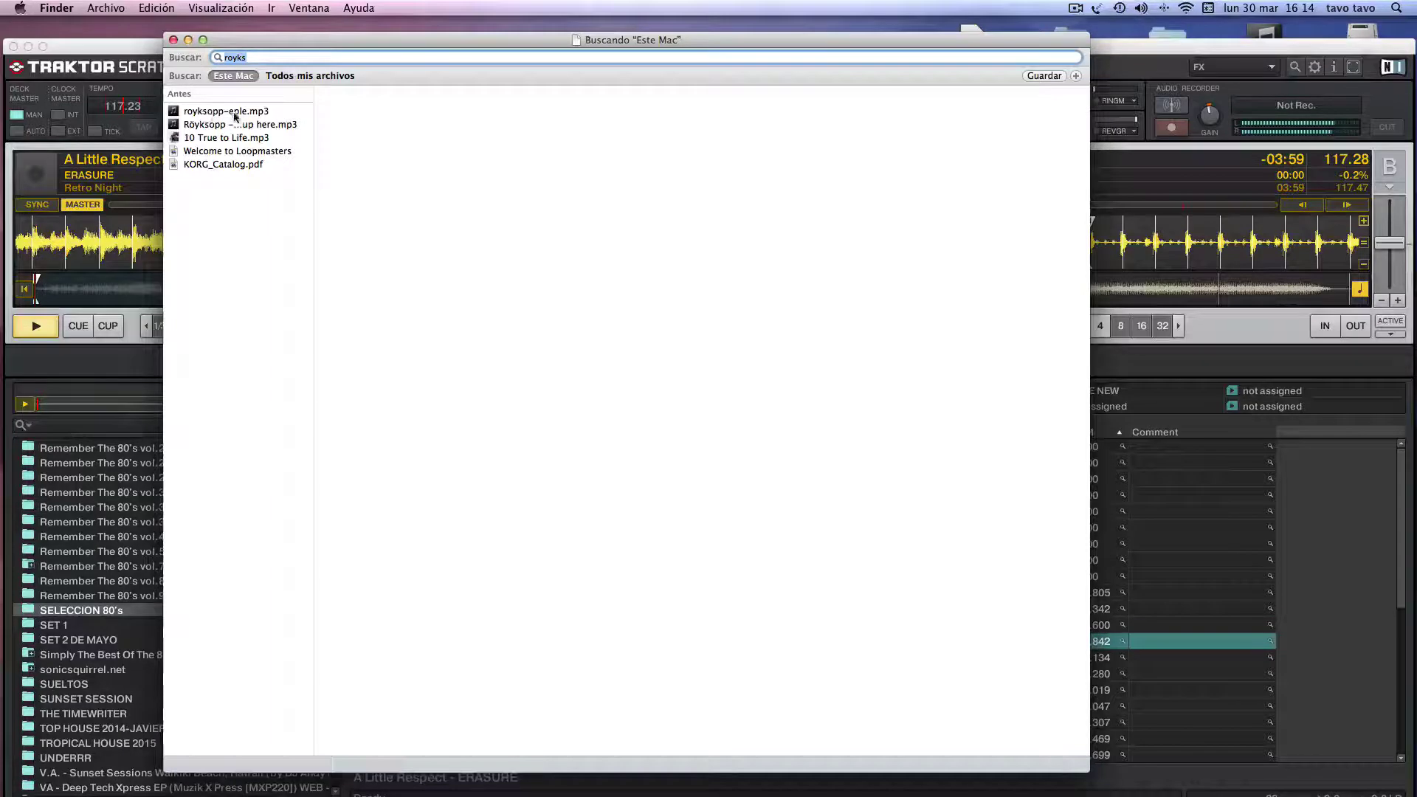
pyautogui.click(257, 115)
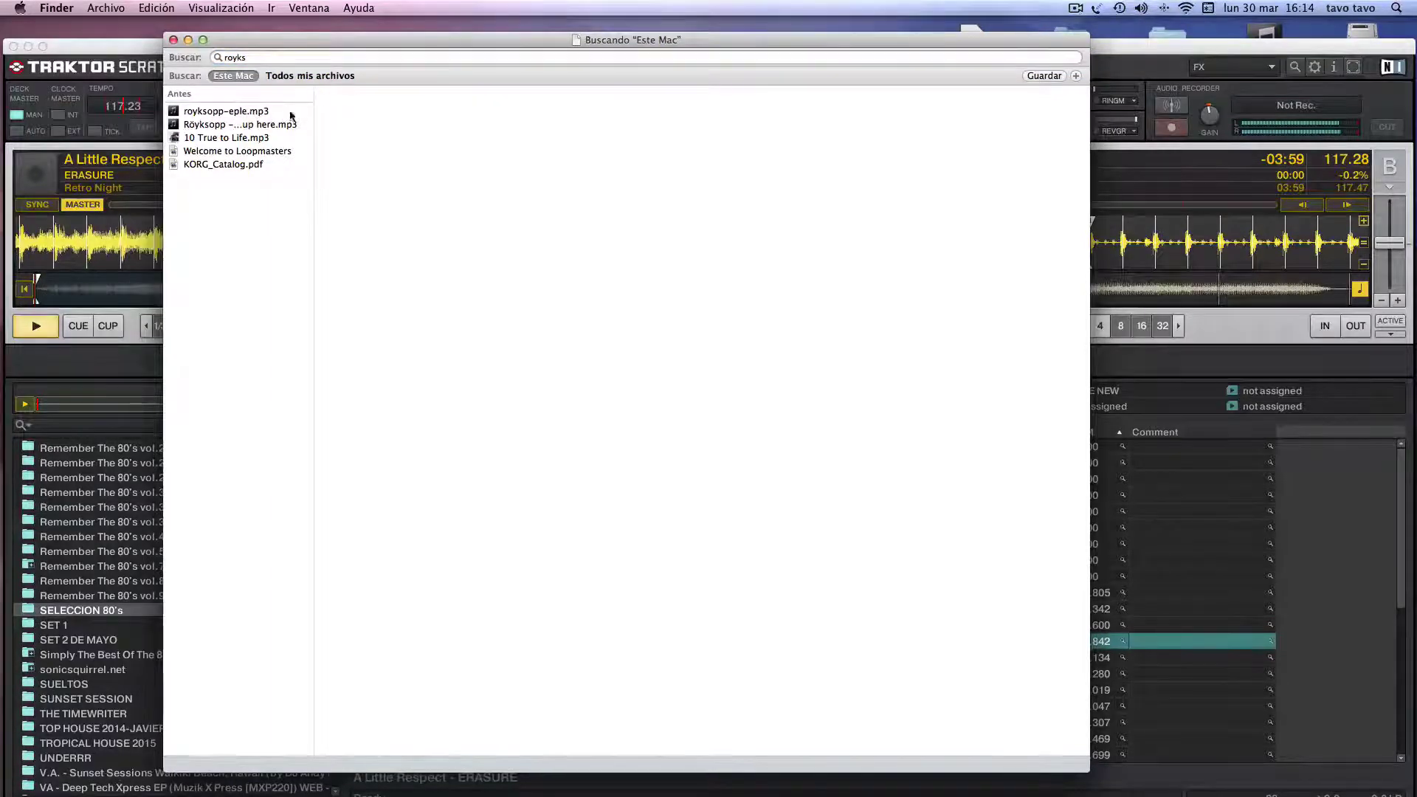
pyautogui.moveTo(236, 115); pyautogui.dragTo(1216, 248)
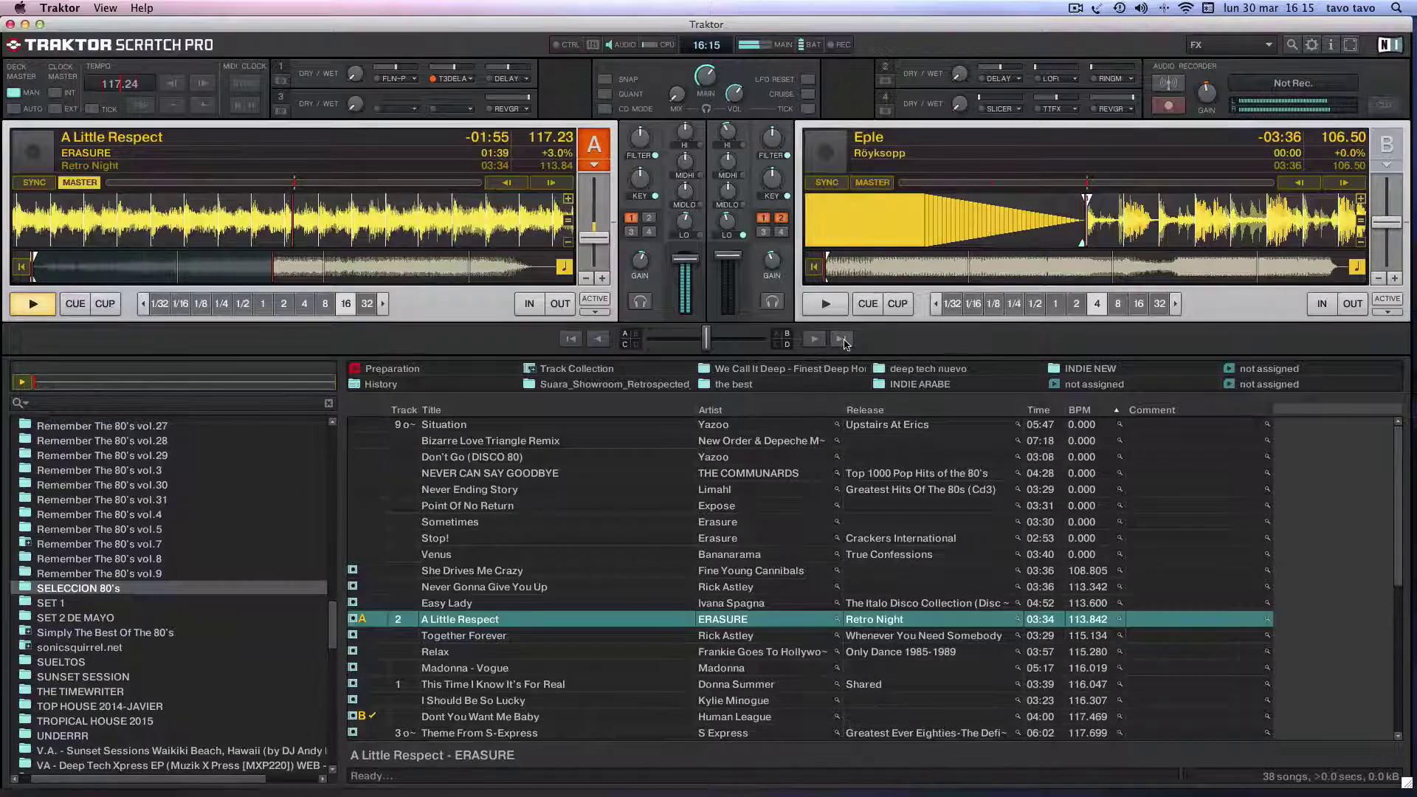
# Step: Move the crossfader to deck B, reset the deck's high EQ to 0%, and start Eple
pyautogui.click(821, 339)
pyautogui.click(743, 235)
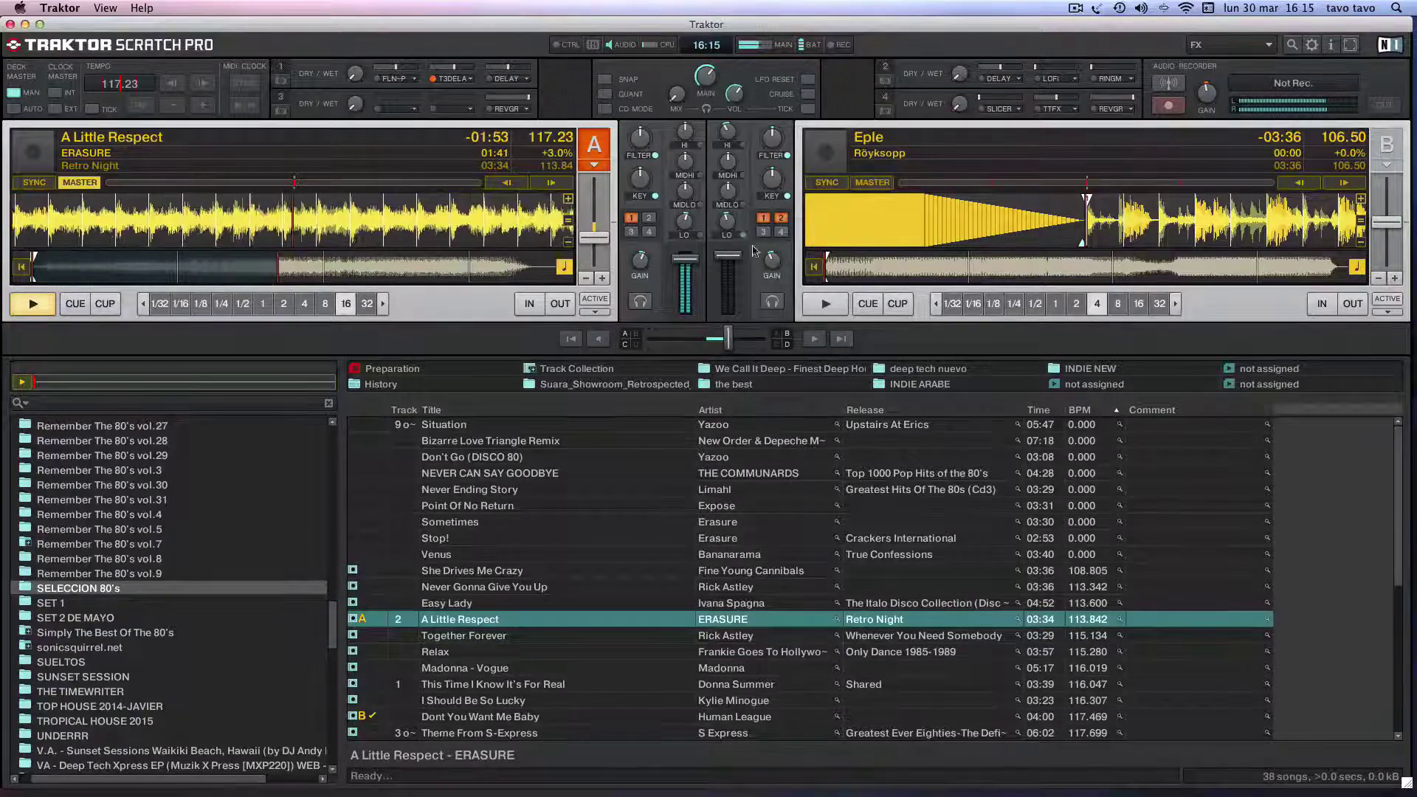
pyautogui.click(825, 303)
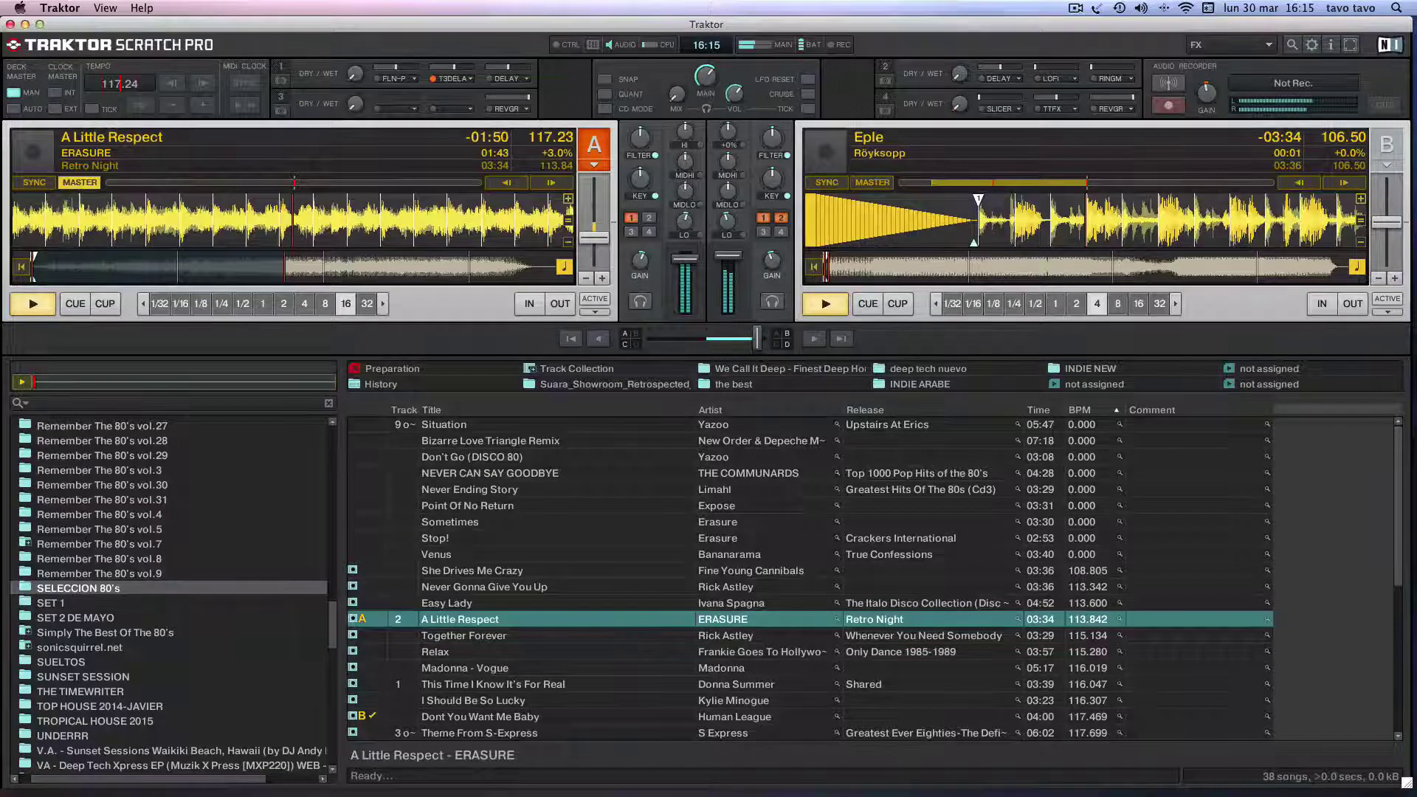
# Step: Lower deck A's volume fader partway, return A Little Respect to its cue point, and centre the crossfader
pyautogui.moveTo(684, 259); pyautogui.dragTo(684, 274)
pyautogui.click(76, 304)
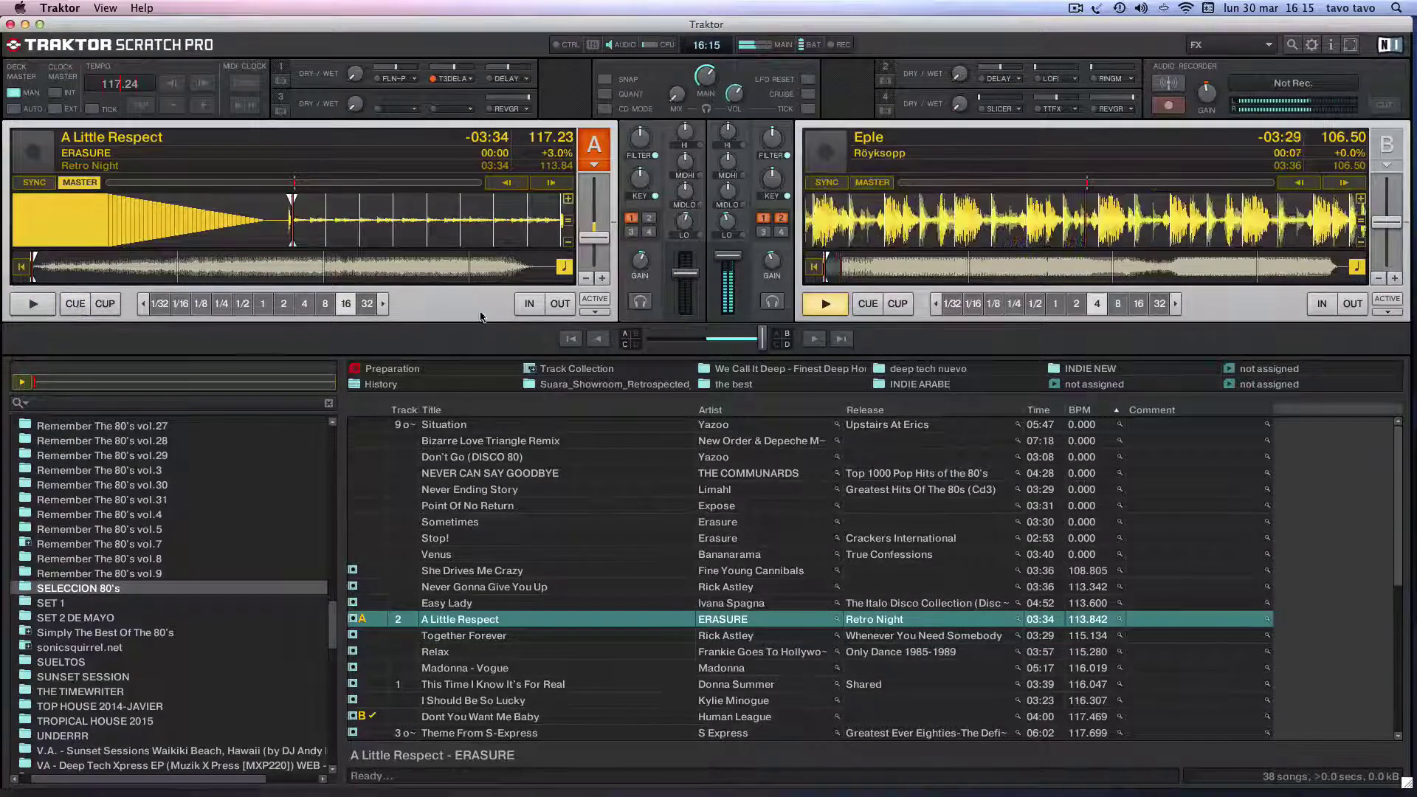
pyautogui.click(706, 339)
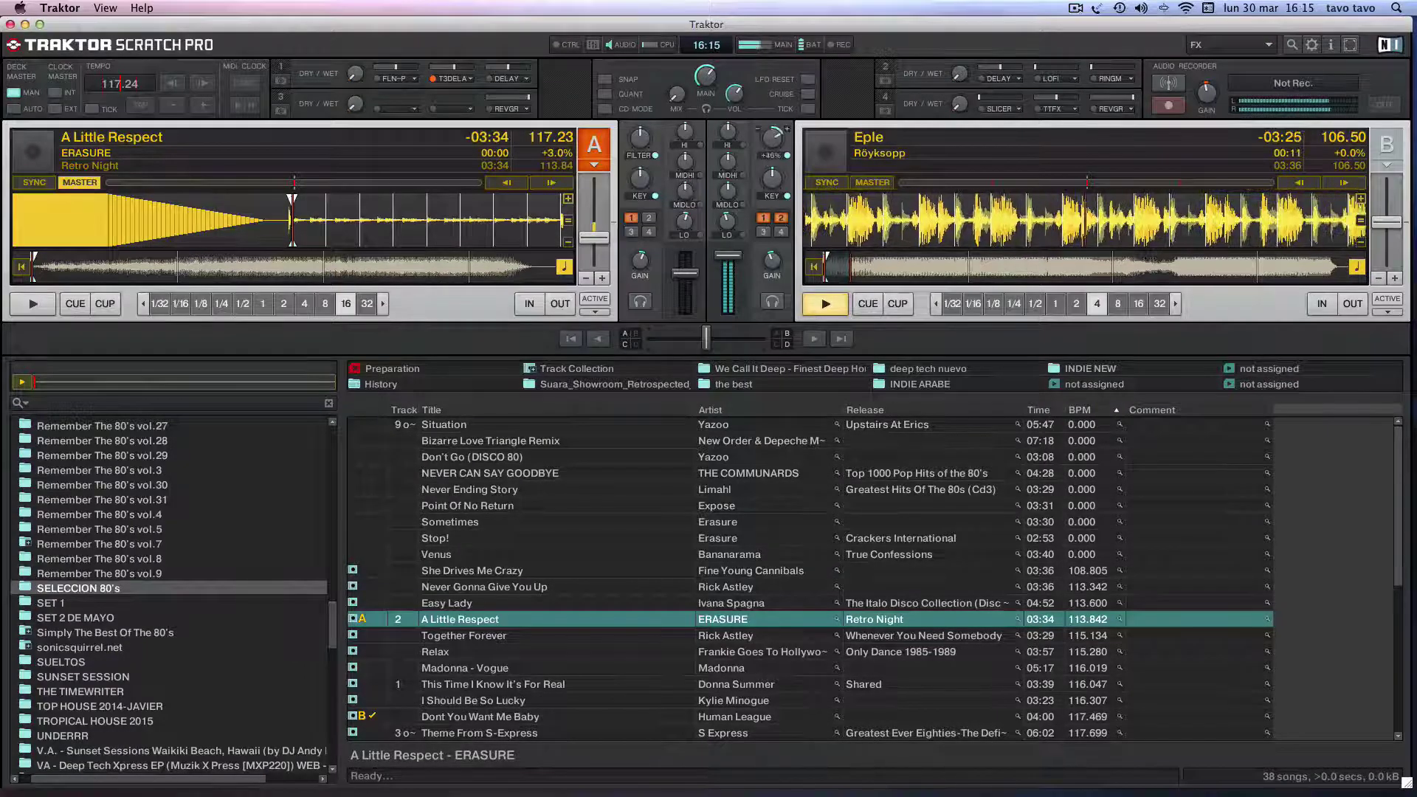
# Step: Sweep deck B's filter up to about +85% and switch on the Delay effect in FX unit 1
pyautogui.moveTo(772, 138); pyautogui.dragTo(772, 103)
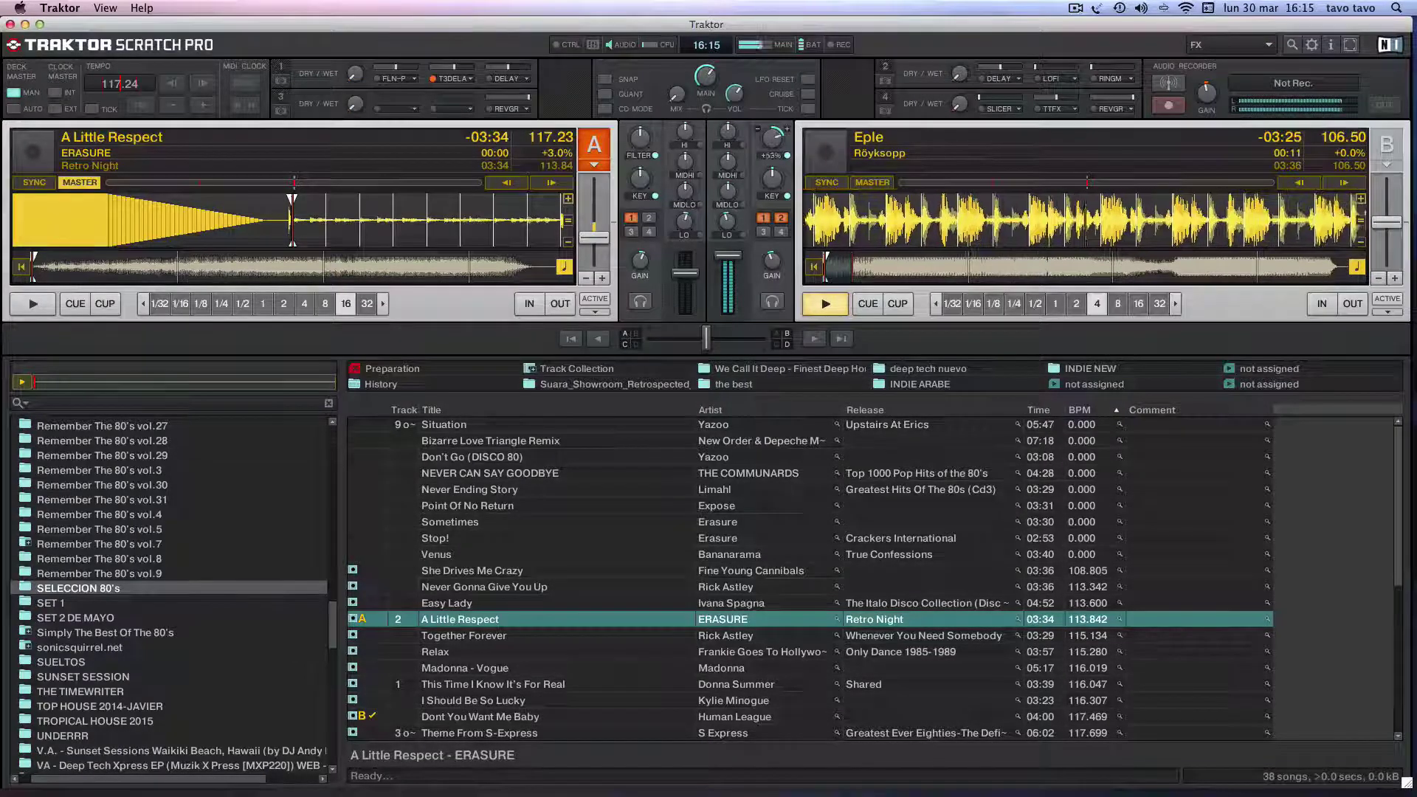
pyautogui.click(498, 79)
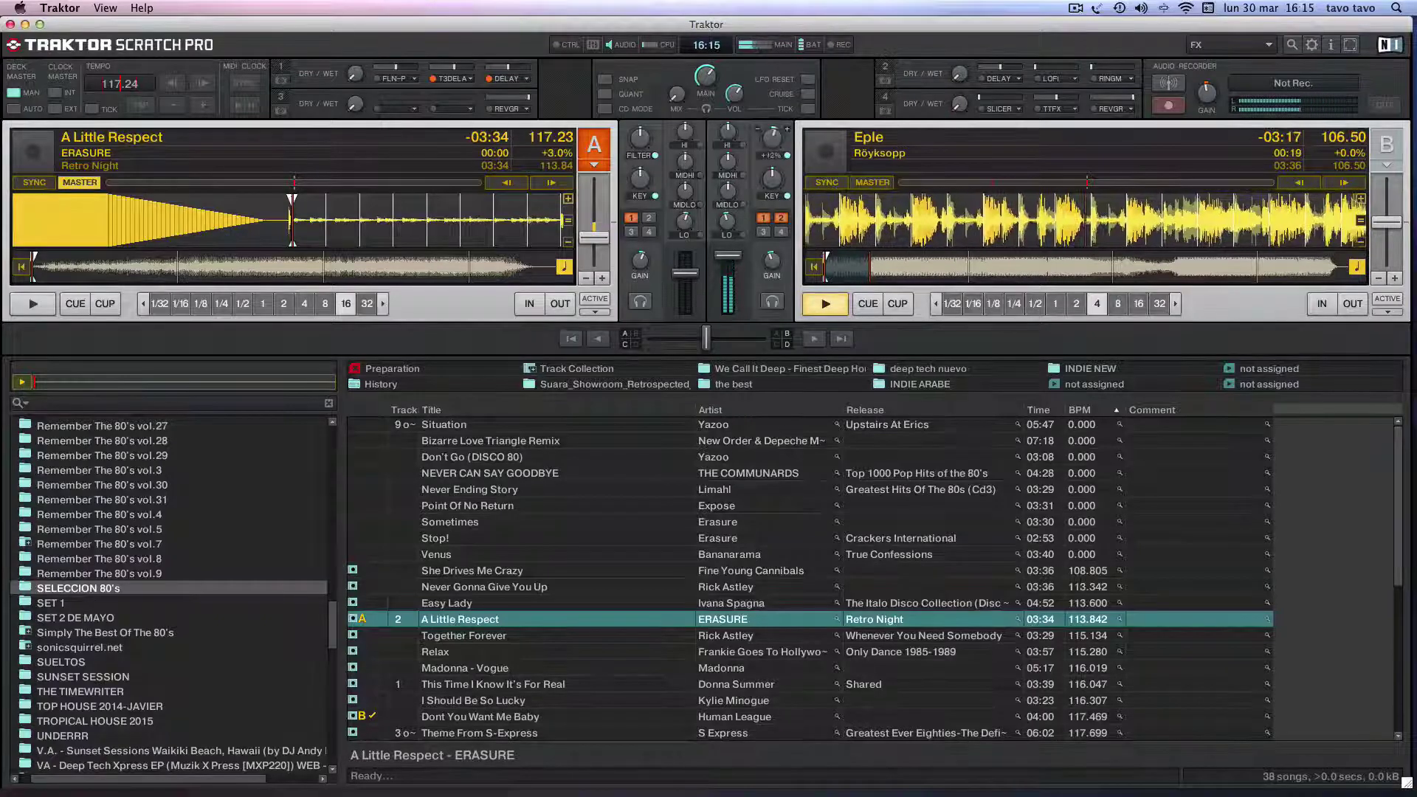
# Step: Return deck B's filter to 0% and reset its low EQ to the centre position
pyautogui.moveTo(771, 137)
pyautogui.mouseDown()
pyautogui.moveTo(772, 119)
pyautogui.moveTo(775, 139)
pyautogui.mouseUp()
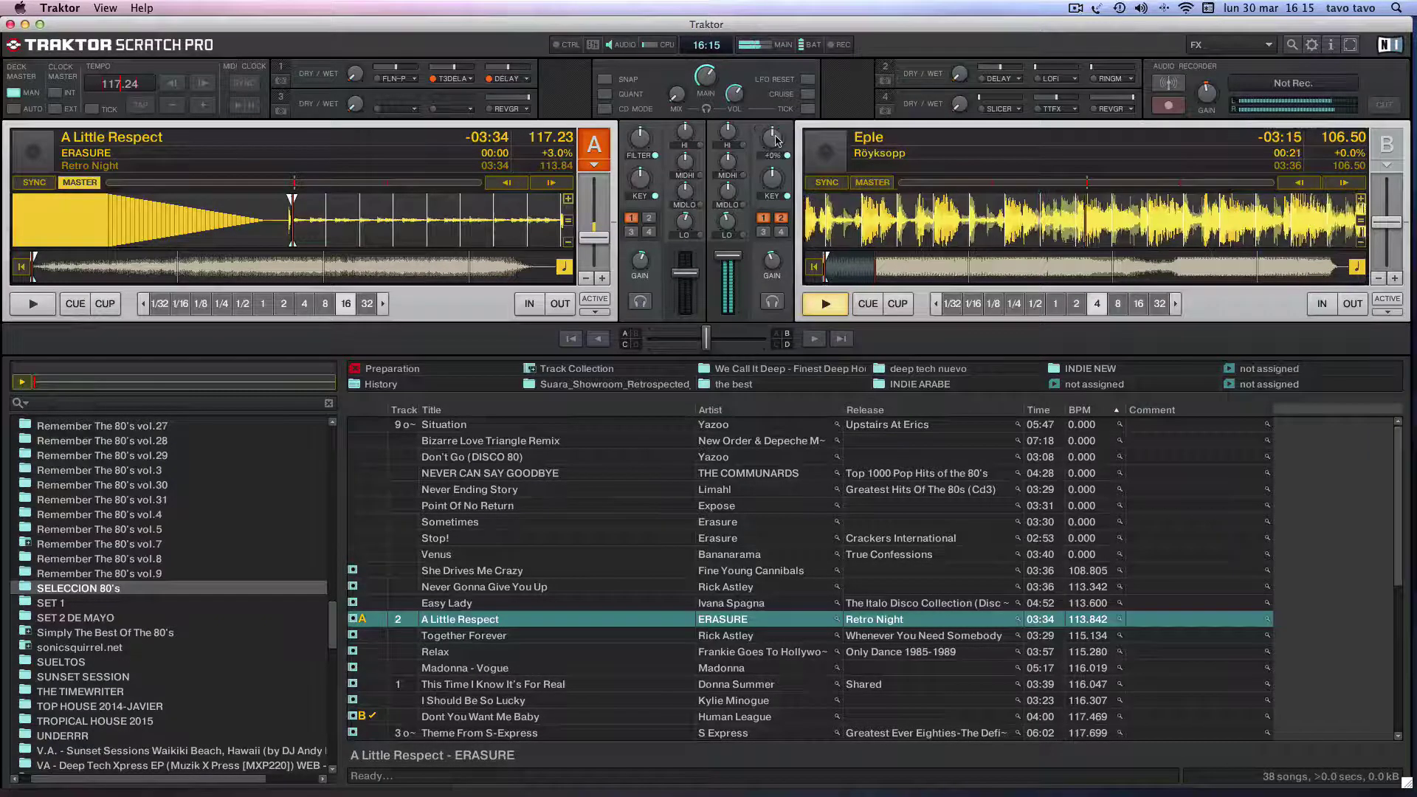
pyautogui.moveTo(728, 221); pyautogui.dragTo(732, 230)
pyautogui.doubleClick(732, 229)
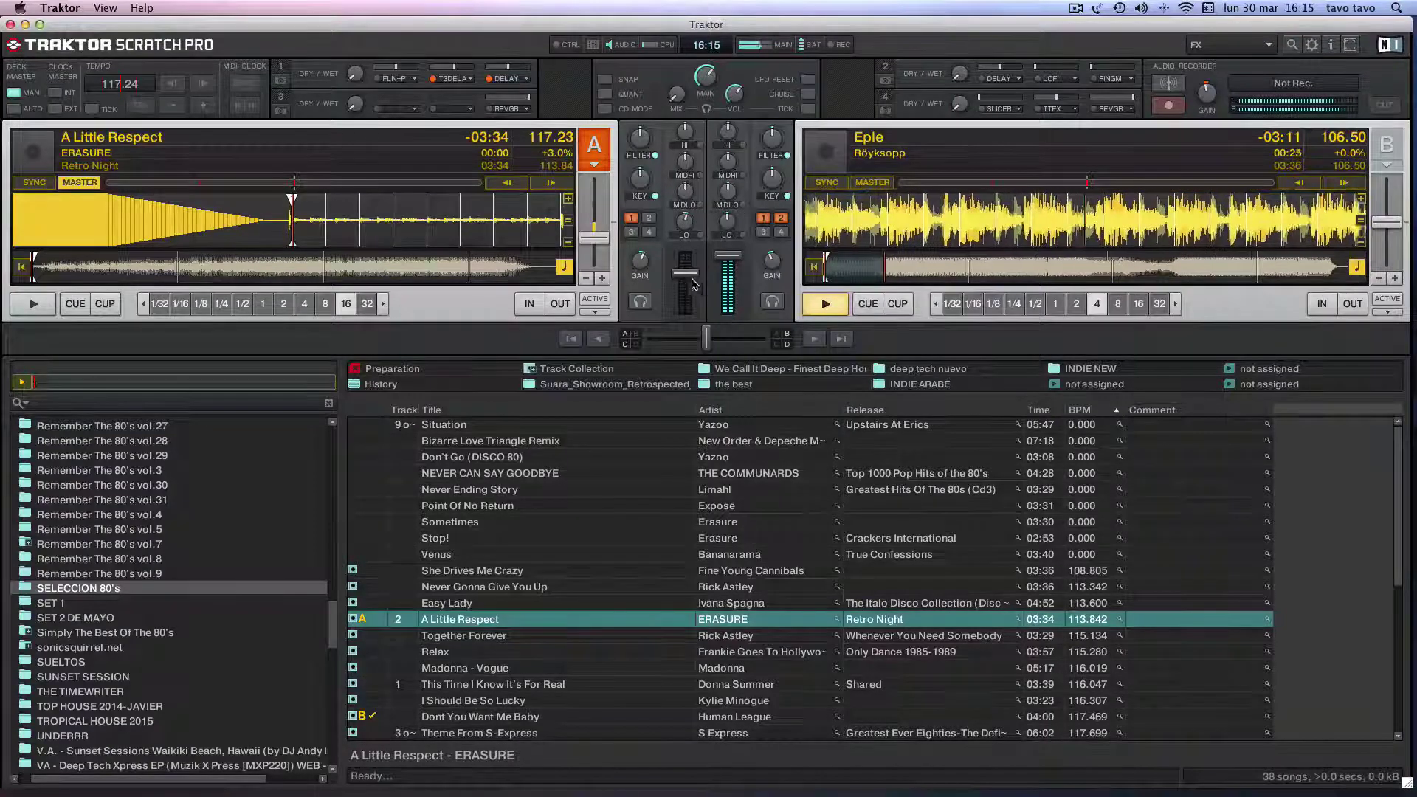